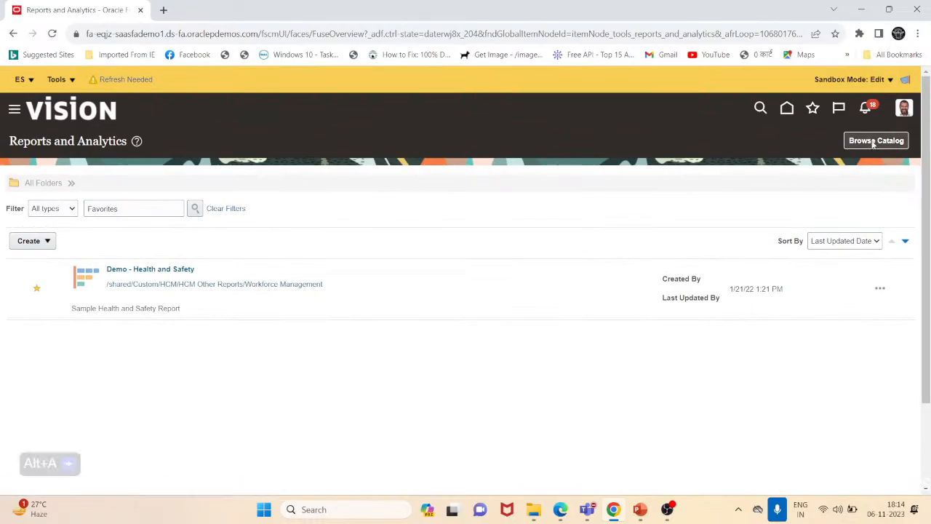
- Open the Salary_increment analysis from the catalog for editing and display its Selection Steps pane
left_click(876, 141)
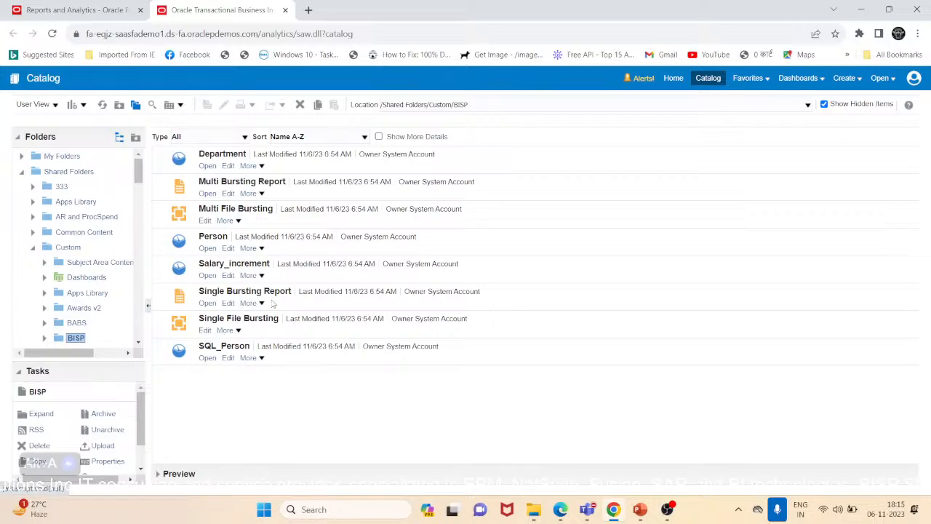
left_click(225, 277)
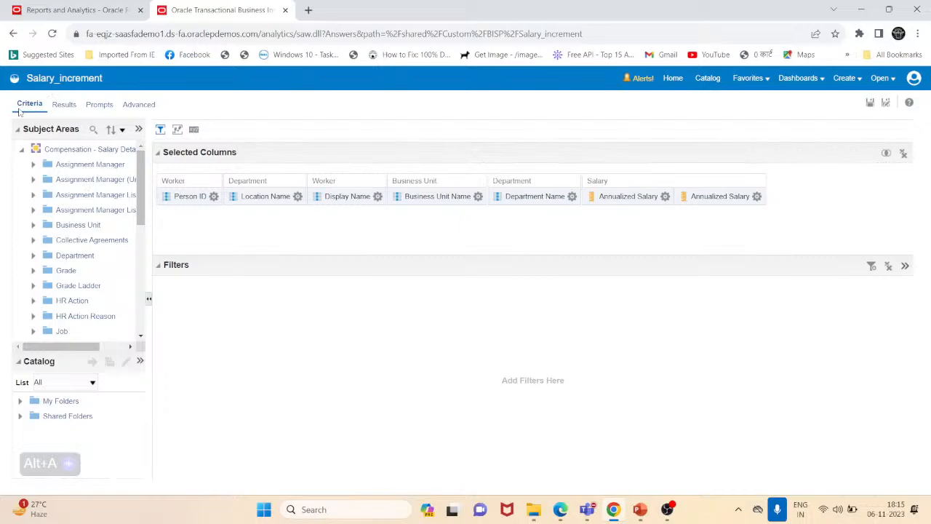
left_click(177, 131)
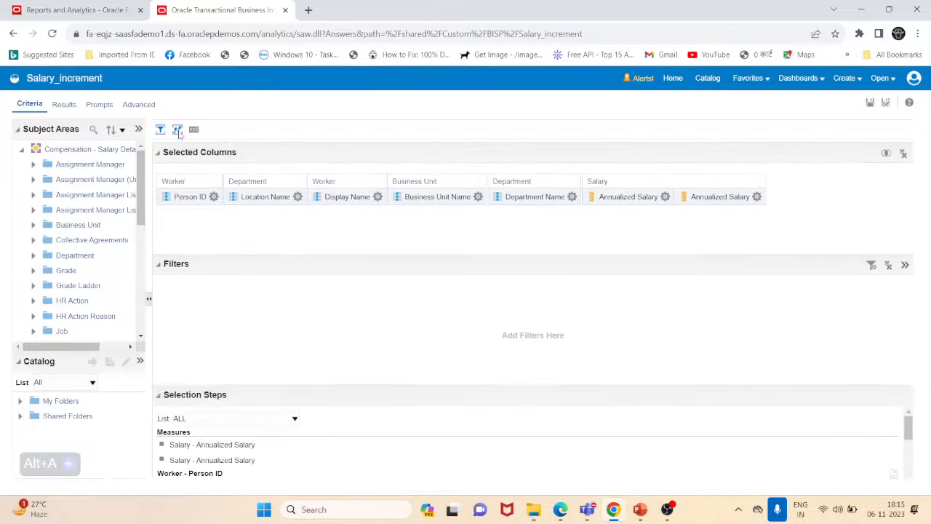
left_click_drag(306, 388, 308, 280)
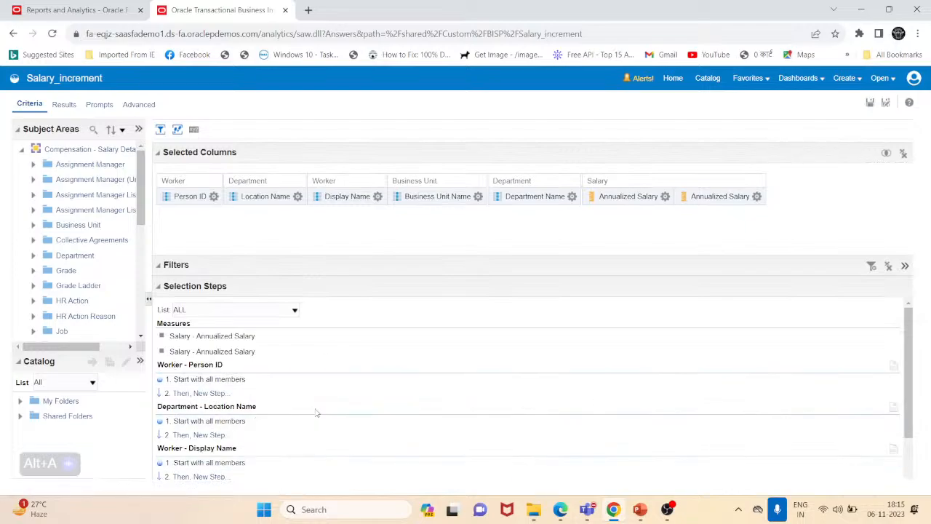
scroll(316, 413, "down", 1)
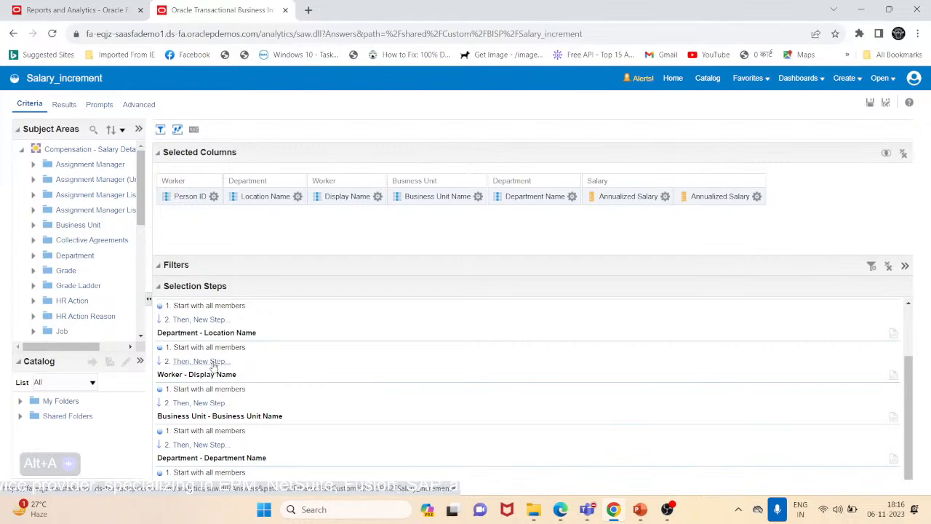
left_click(213, 366)
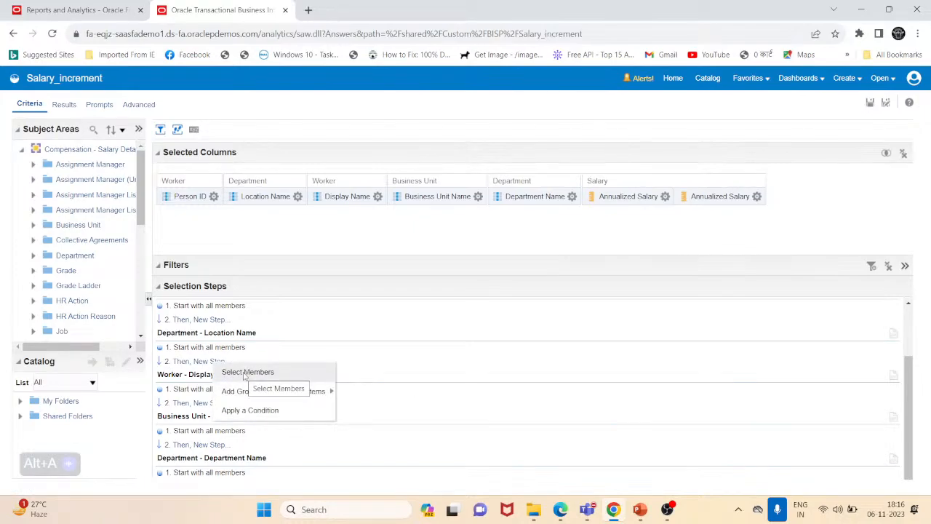
mouse_move(251, 396)
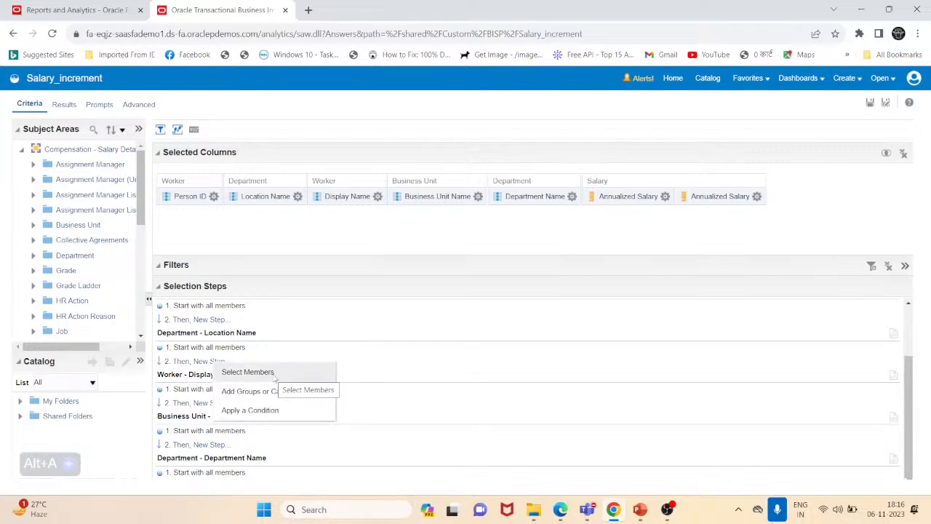
left_click(247, 372)
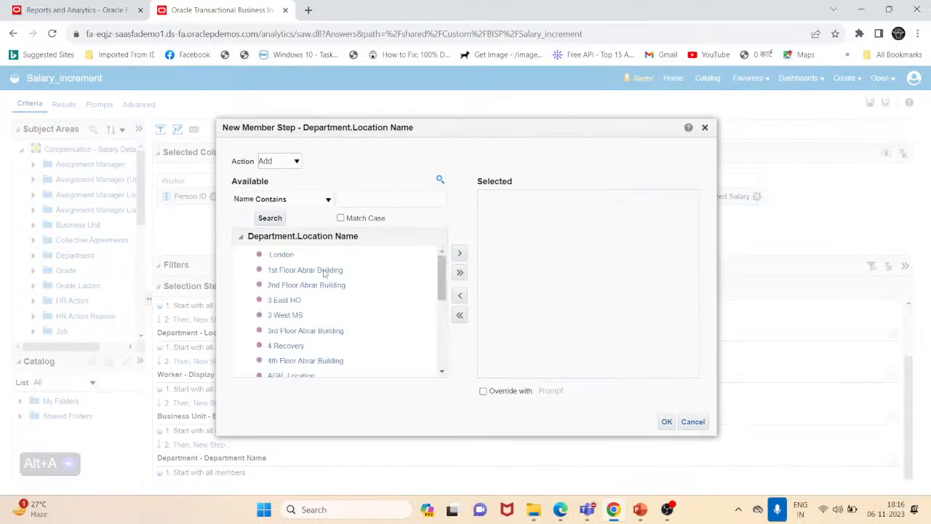
scroll(324, 272, "down", 5)
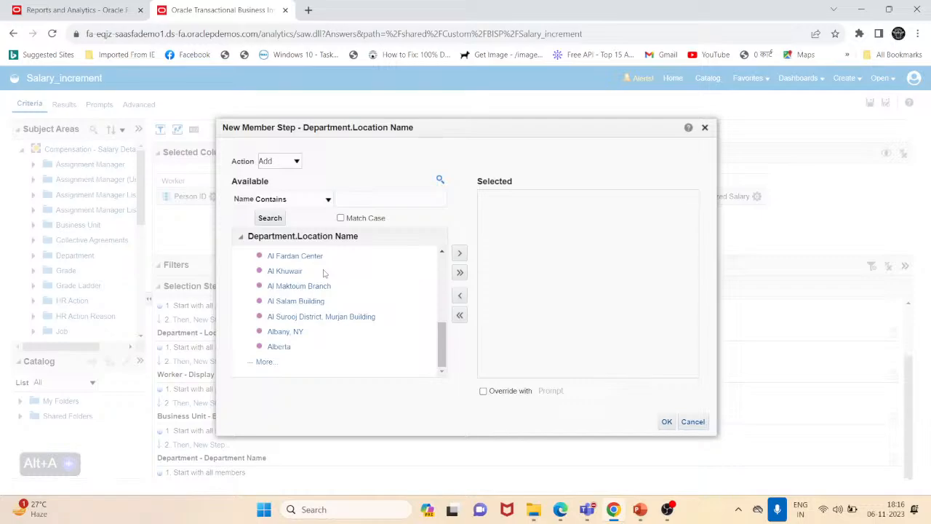
scroll(310, 298, "up", 5)
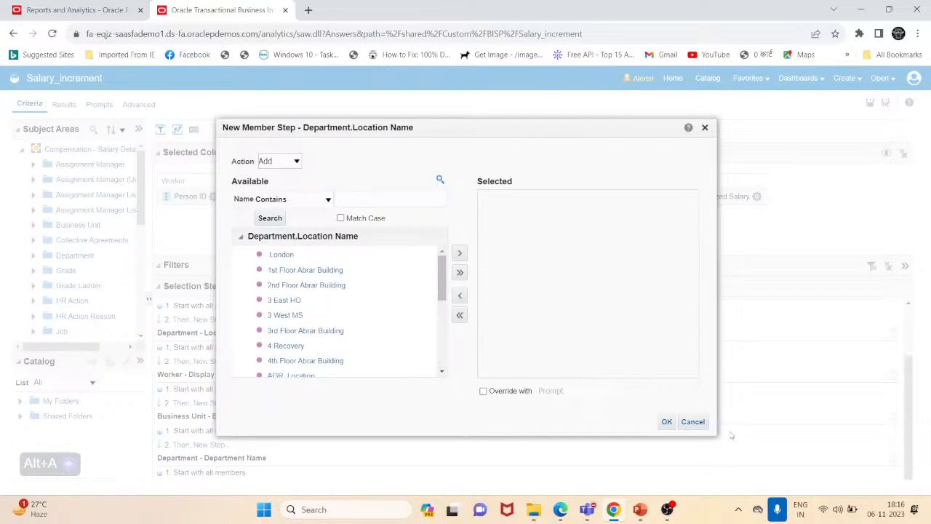
left_click(703, 425)
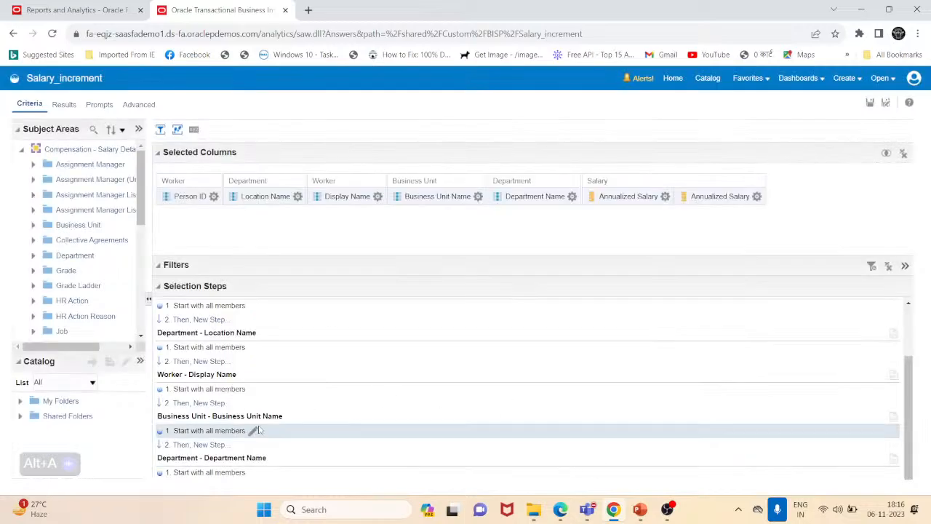
- Start a new member step for Business Unit Name and move AU Council Business Unit and Denmark Business Unit to Selected
left_click(209, 445)
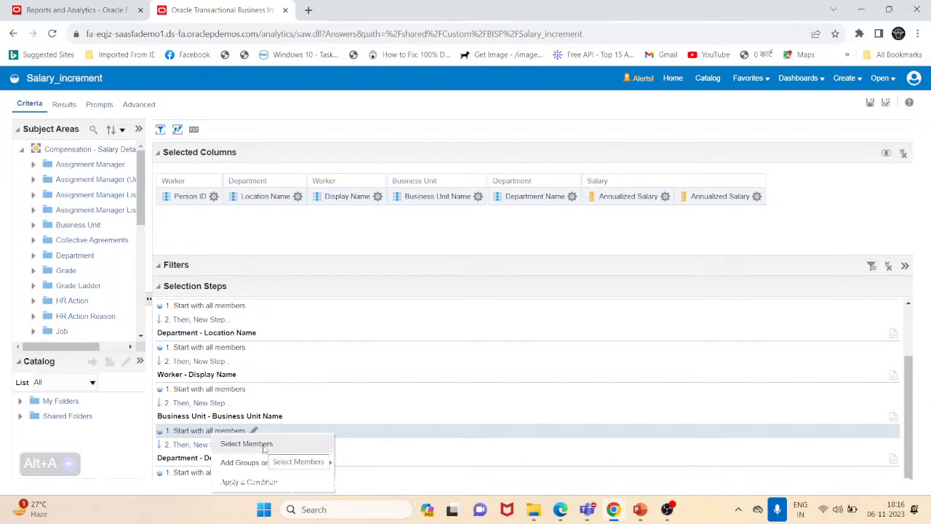
left_click(264, 447)
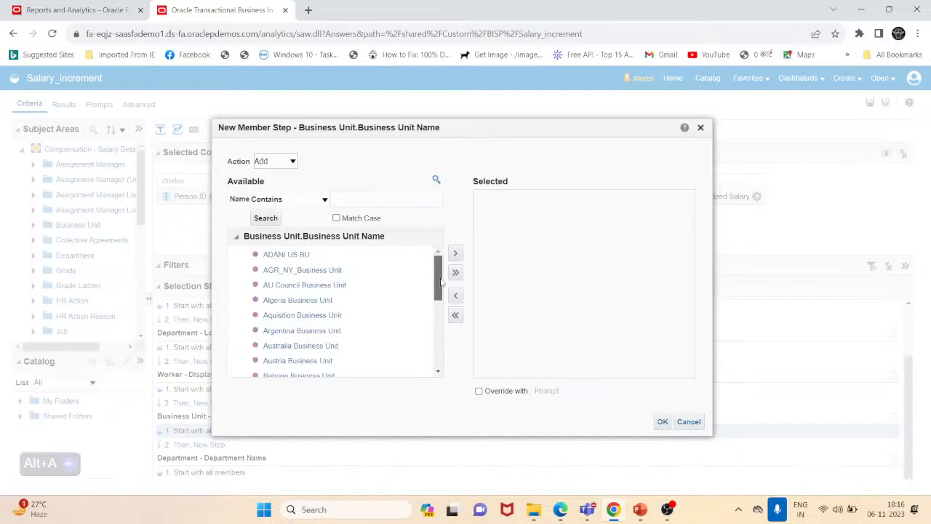
left_click(301, 286)
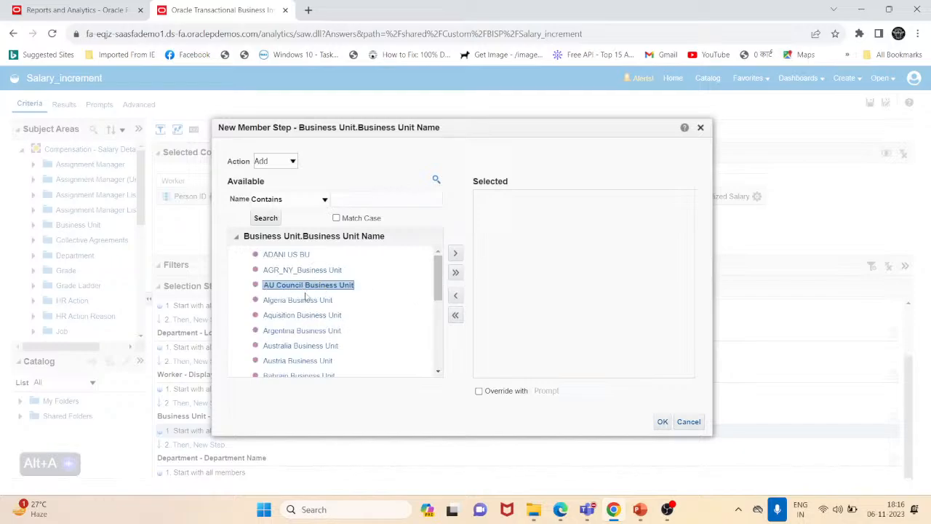
left_click(457, 256)
left_click_drag(437, 294, 435, 368)
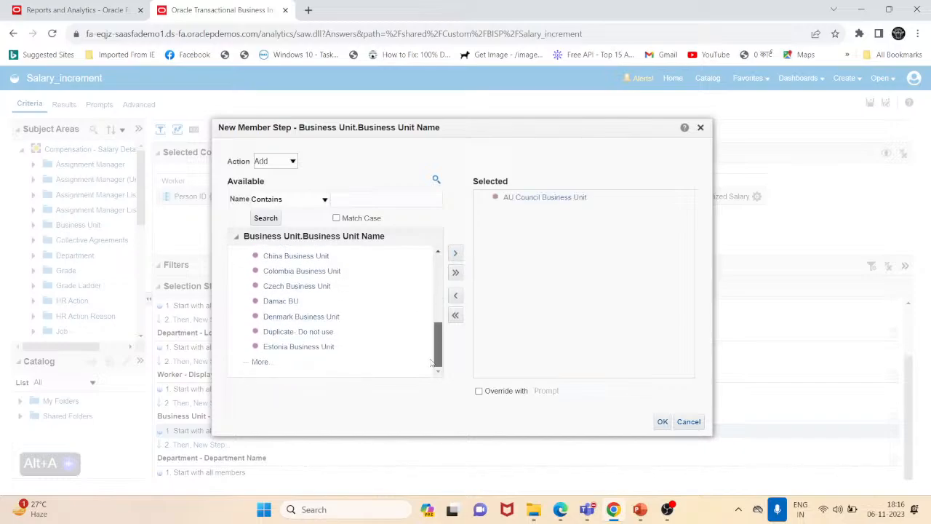
left_click(301, 317)
left_click(457, 253)
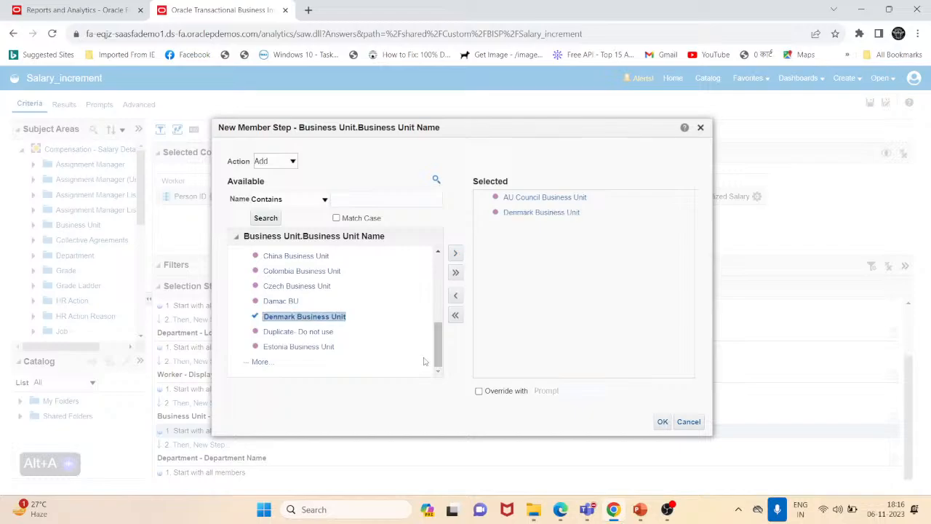
- Load more business units in the available list and move US1 Business Unit to Selected
left_click(260, 362)
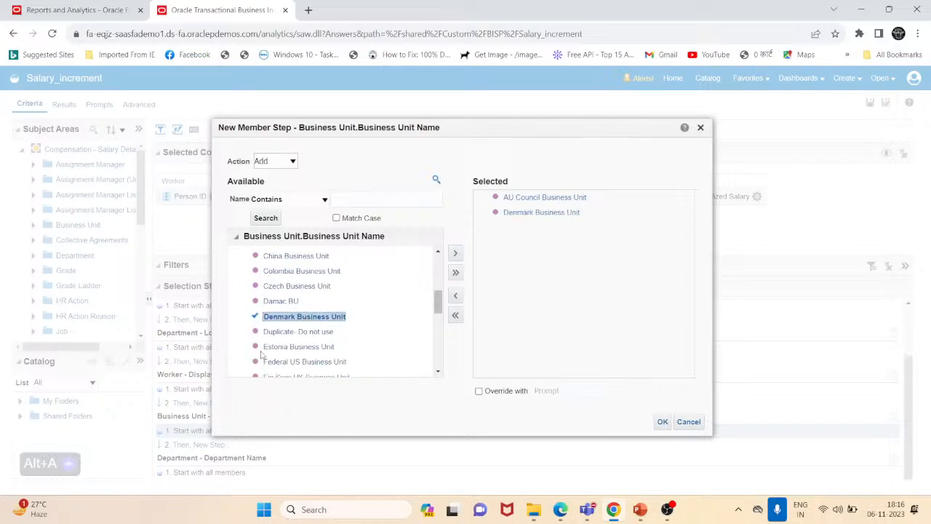
left_click_drag(439, 302, 438, 364)
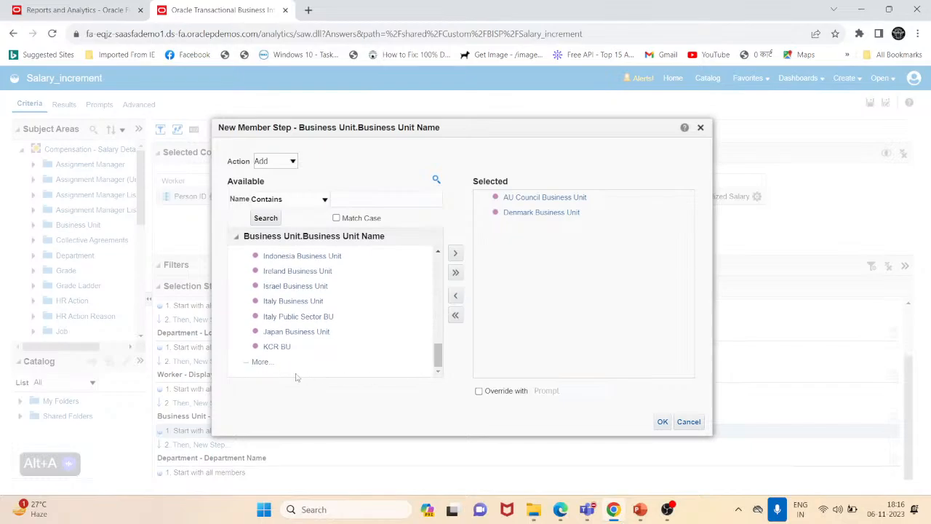
left_click(260, 362)
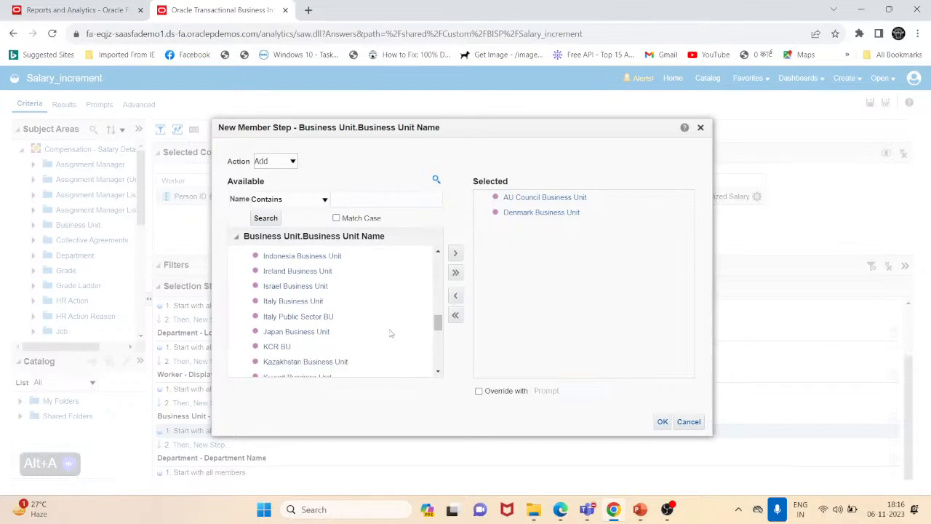
left_click_drag(438, 325, 430, 395)
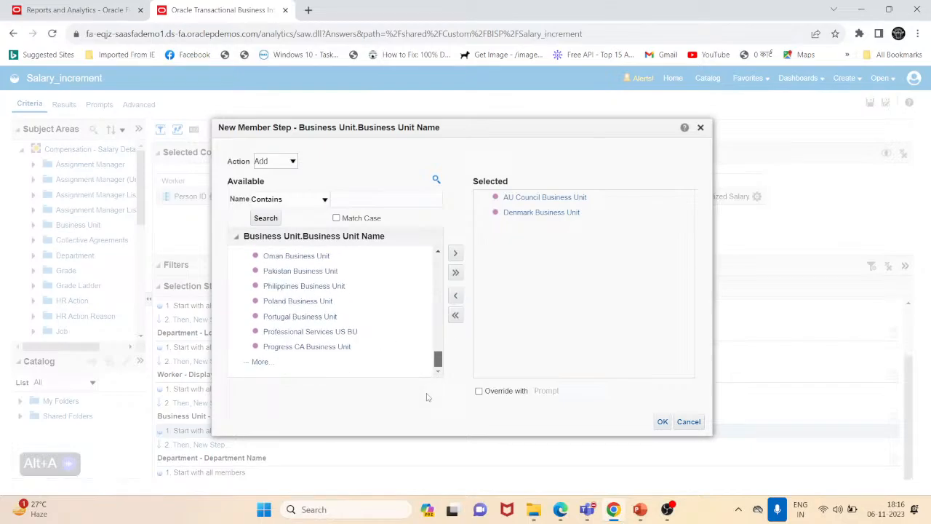
left_click(266, 363)
scroll(389, 363, "down", 10)
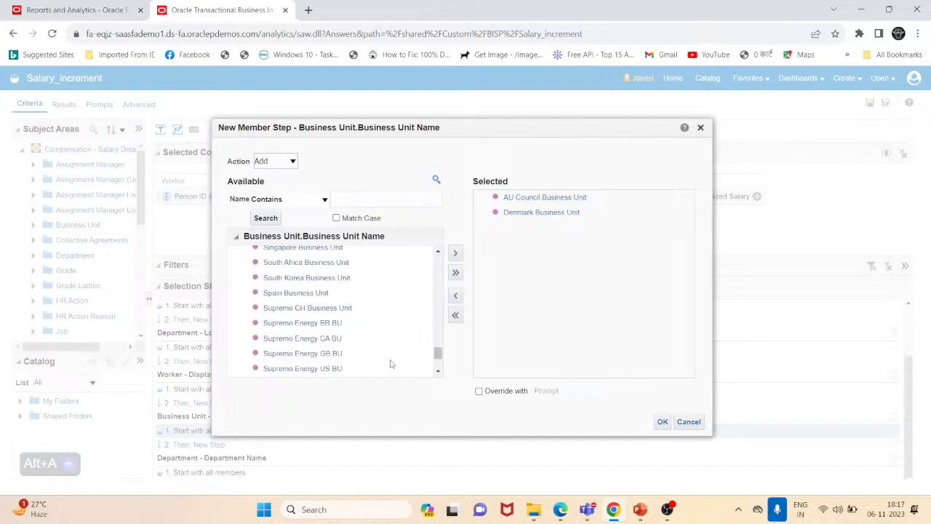
left_click(270, 364)
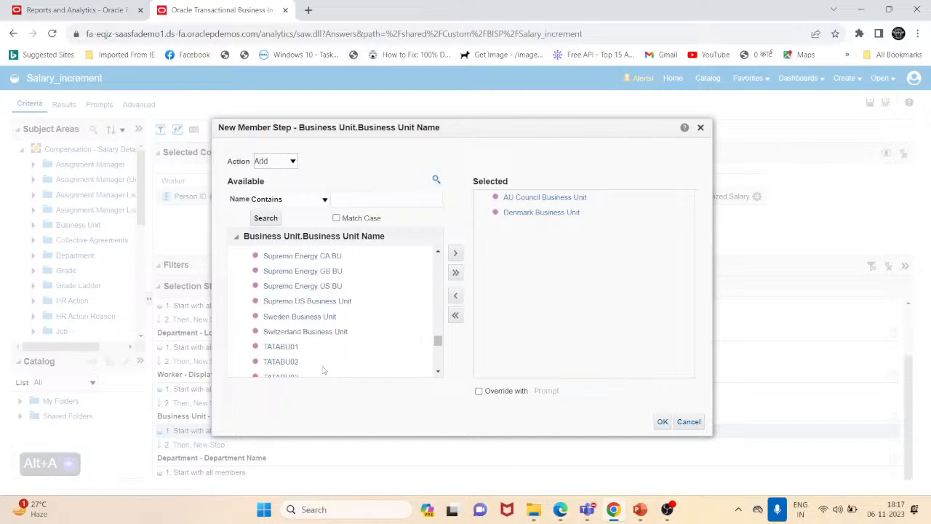
scroll(335, 367, "down", 5)
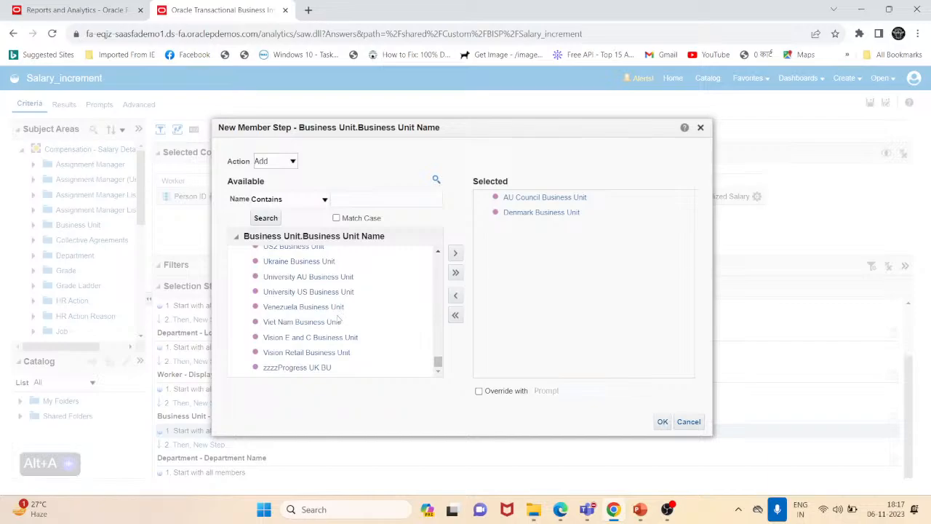
scroll(326, 368, "up", 2)
scroll(324, 371, "down", 2)
scroll(313, 369, "up", 2)
scroll(289, 364, "up", 2)
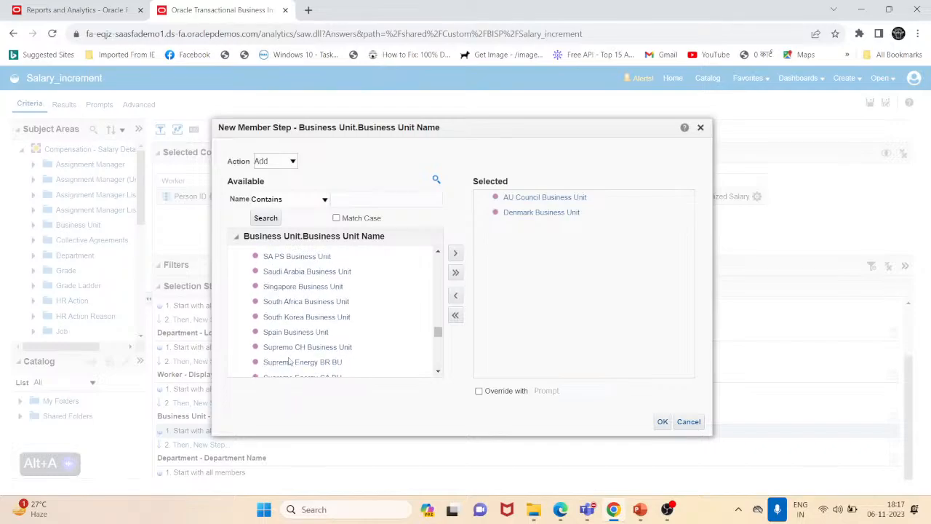
scroll(294, 358, "down", 2)
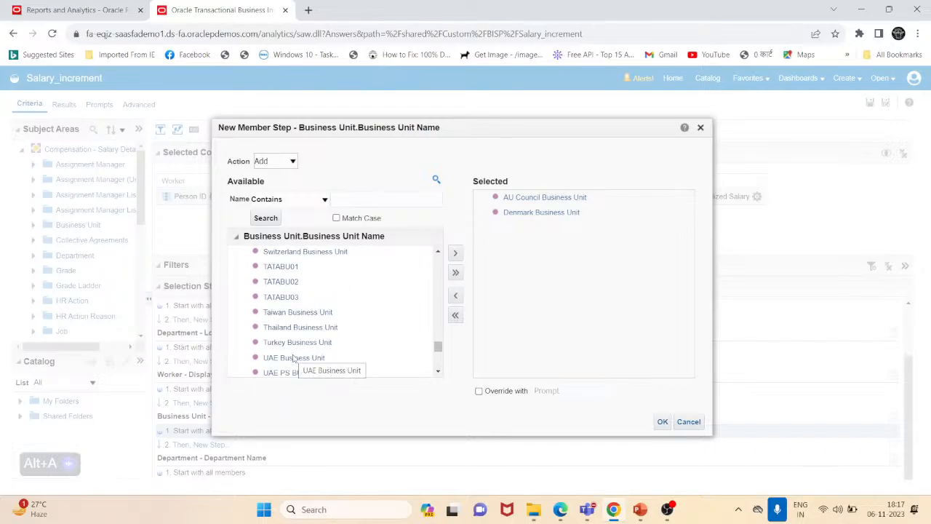
scroll(294, 358, "down", 3)
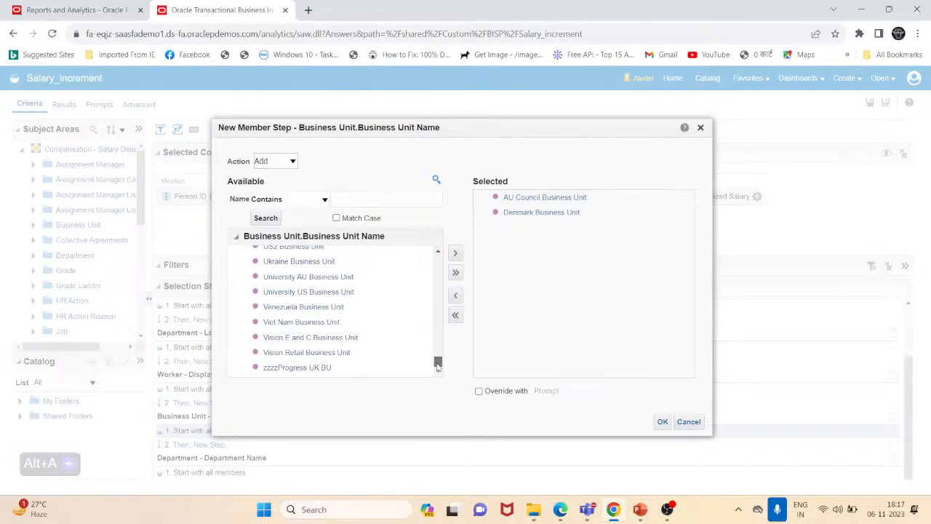
left_click_drag(436, 364, 436, 355)
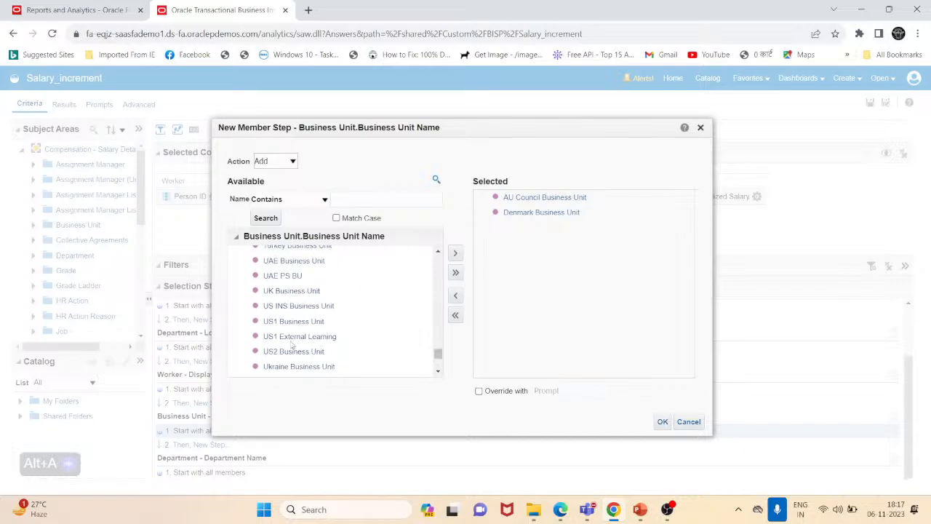
left_click(297, 323)
left_click(458, 253)
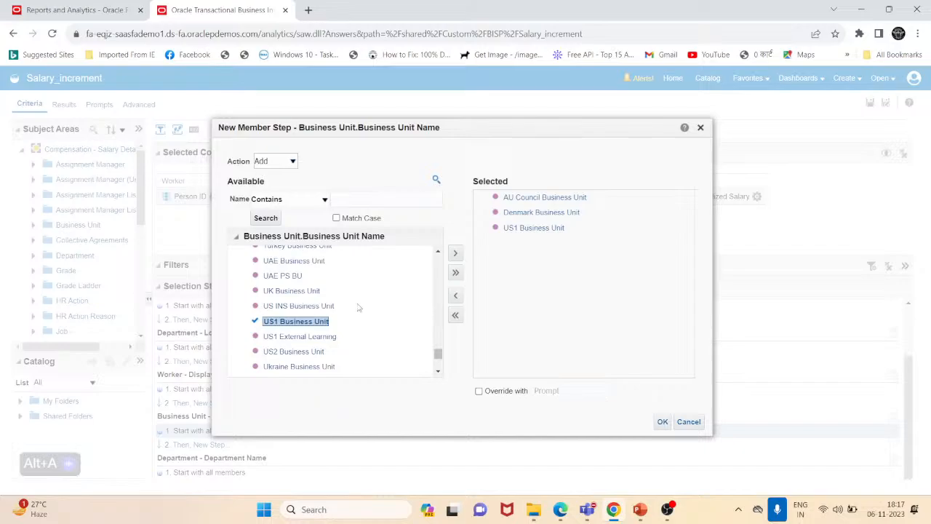
- Set the member step's action to Remove and confirm the step
left_click(283, 163)
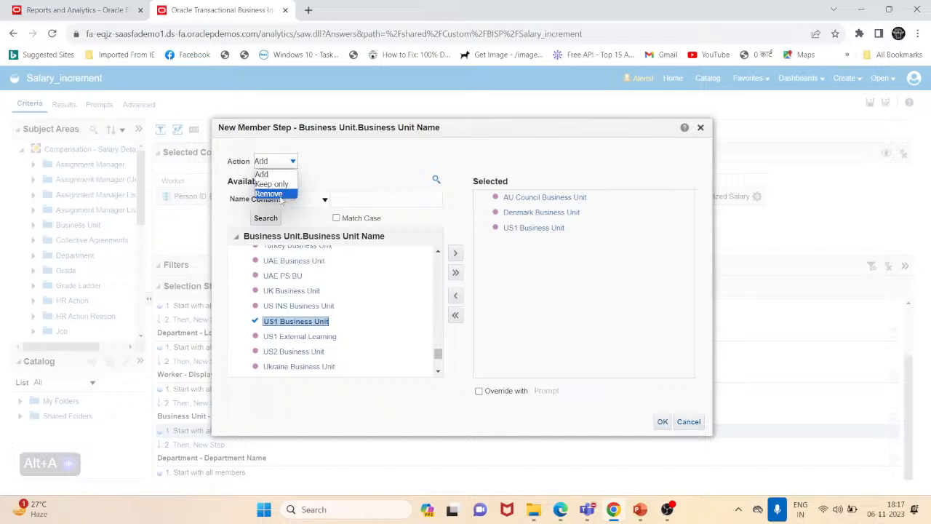
left_click(280, 194)
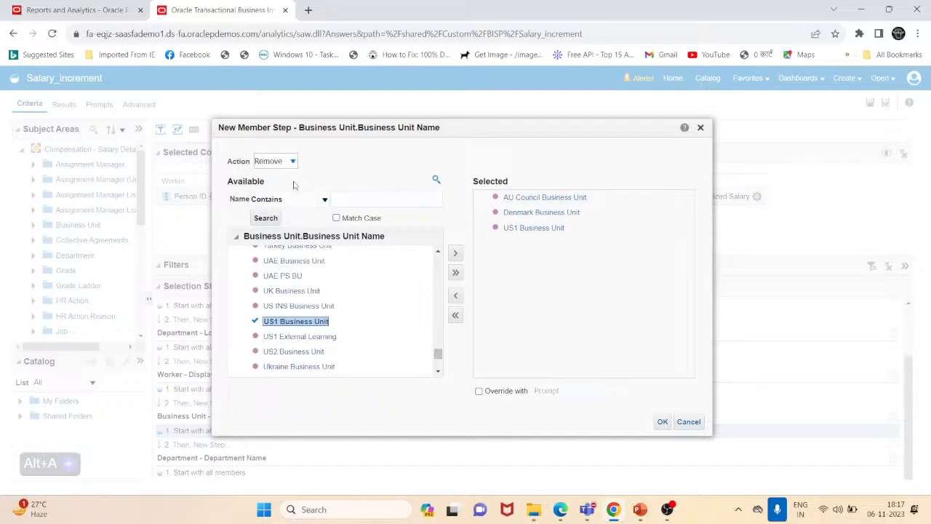
left_click(291, 161)
left_click(283, 194)
left_click(662, 423)
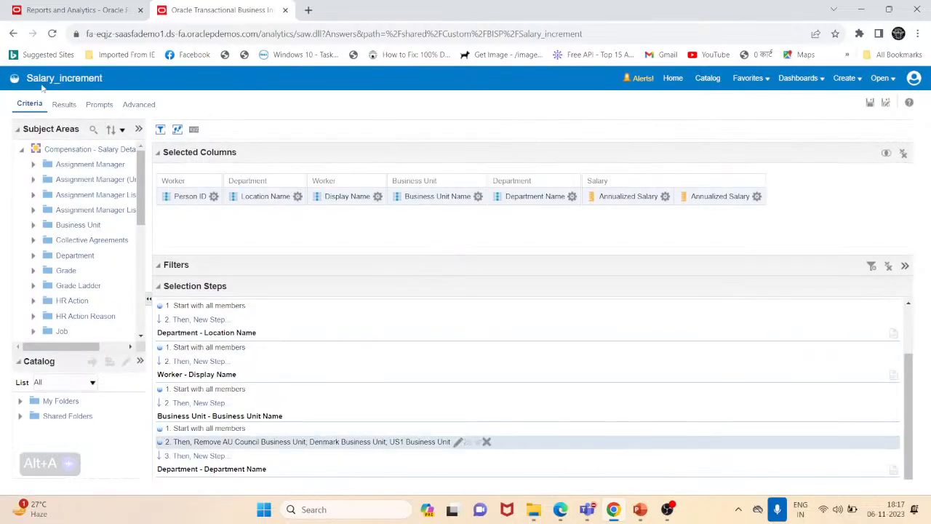
- Switch to the Results view and scroll through the salary table rows
left_click(64, 106)
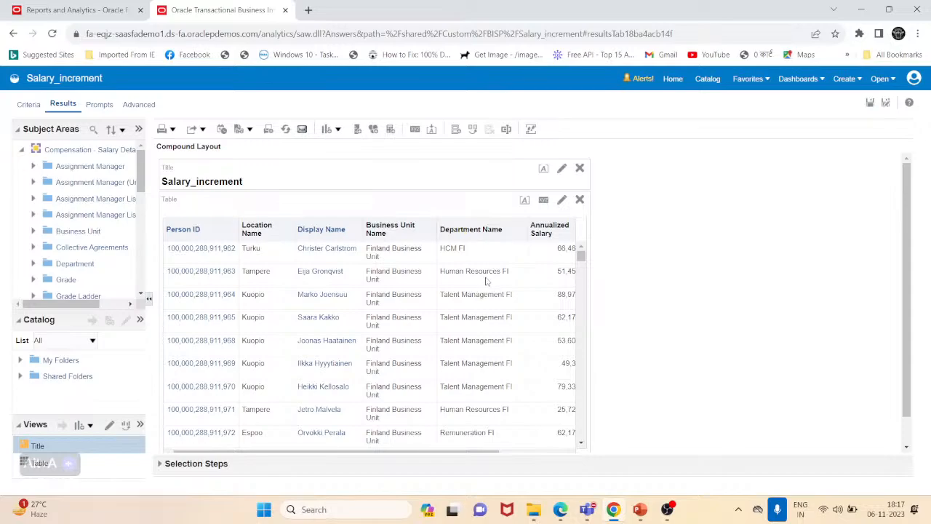
scroll(487, 281, "down", 3)
scroll(478, 329, "down", 15)
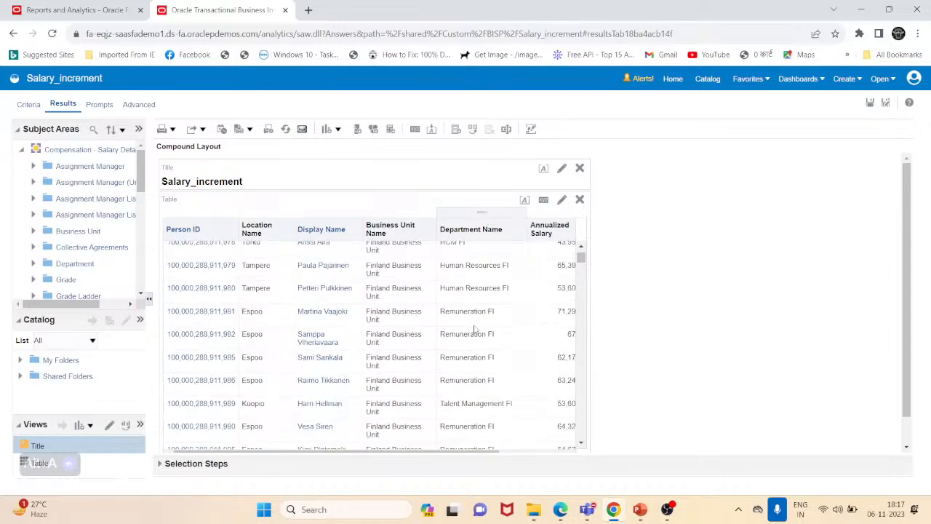
scroll(471, 329, "down", 8)
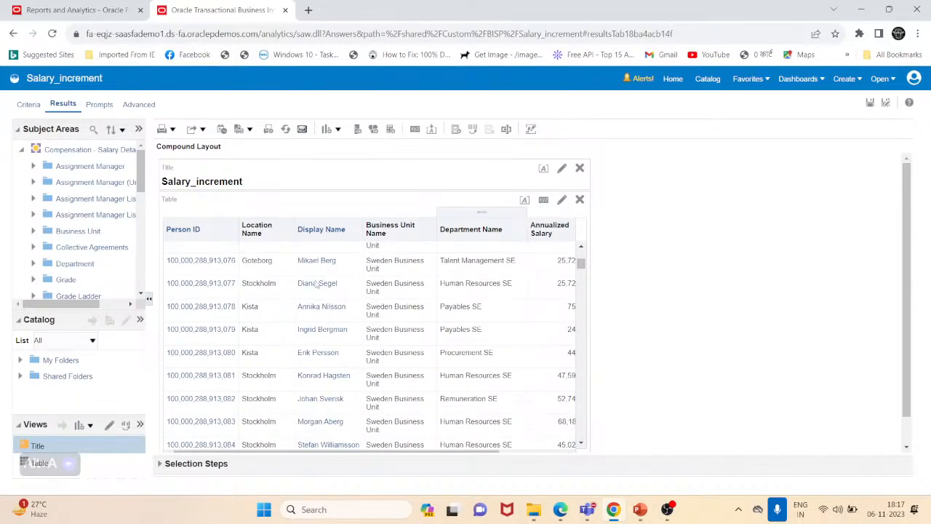
- Move the Location Name column so it follows Department Name in the results table
mouse_move(255, 213)
left_mouse_down()
mouse_move(375, 214)
mouse_move(521, 239)
left_mouse_up()
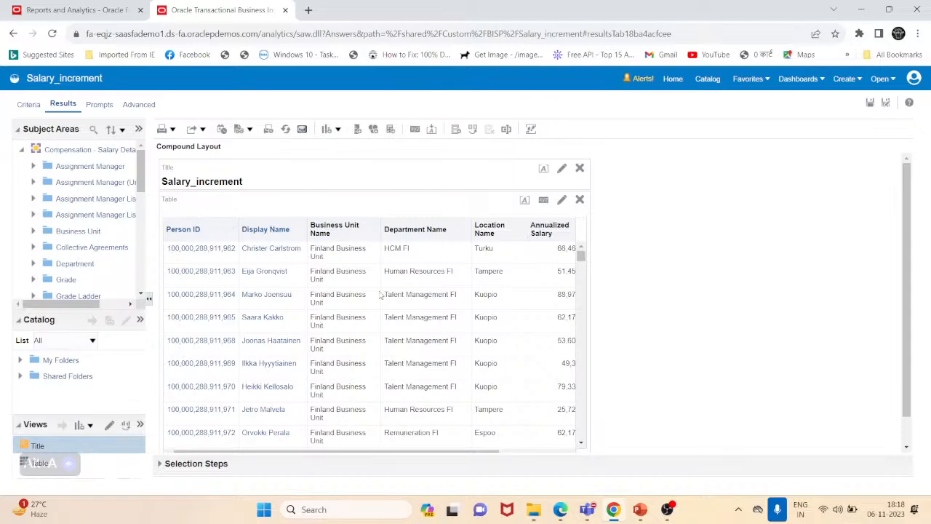
scroll(362, 321, "down", 10)
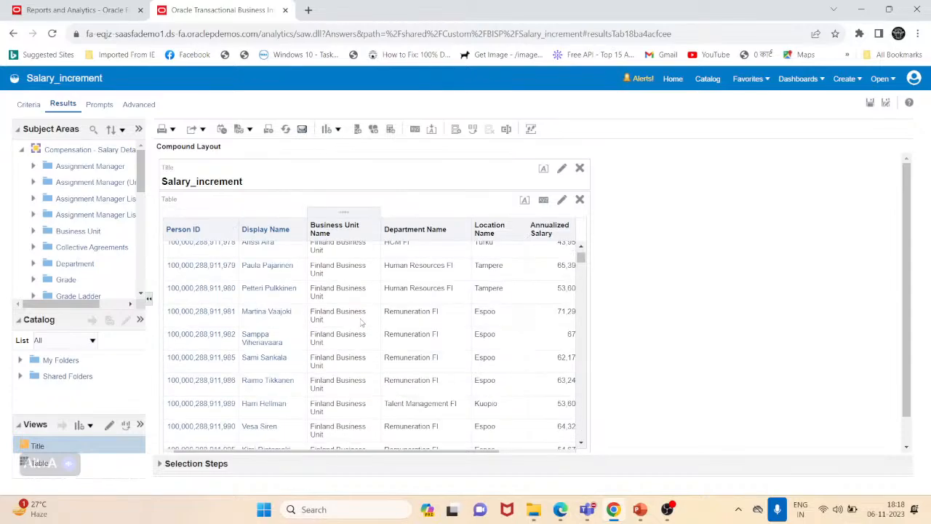
scroll(355, 344, "down", 10)
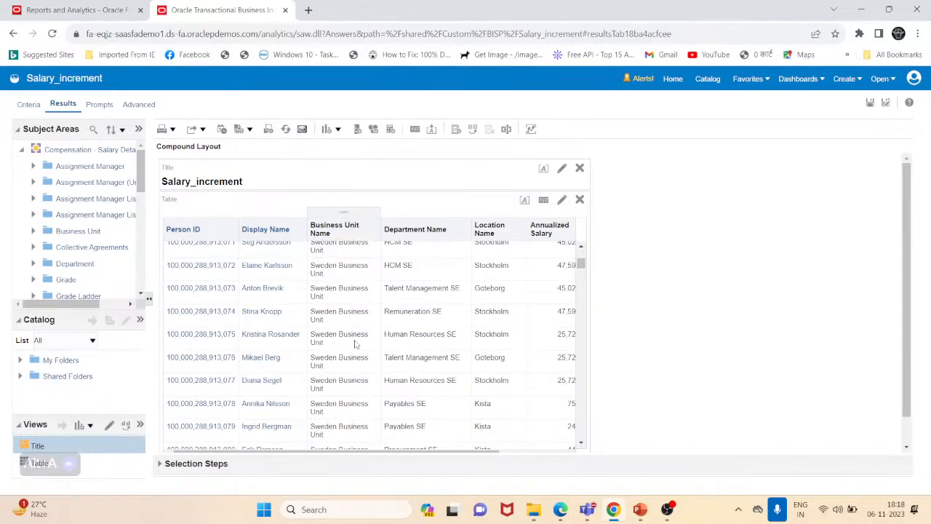
scroll(356, 344, "down", 10)
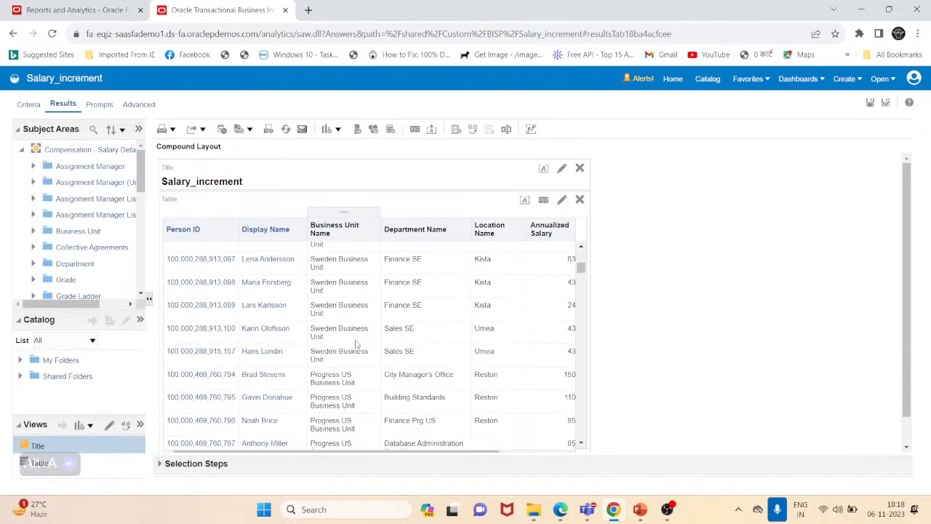
scroll(356, 342, "down", 5)
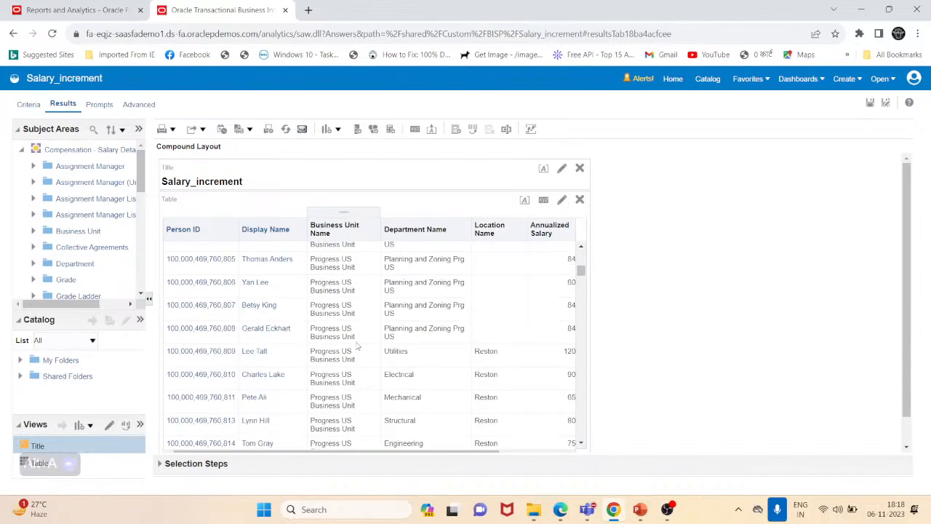
scroll(355, 369, "down", 1)
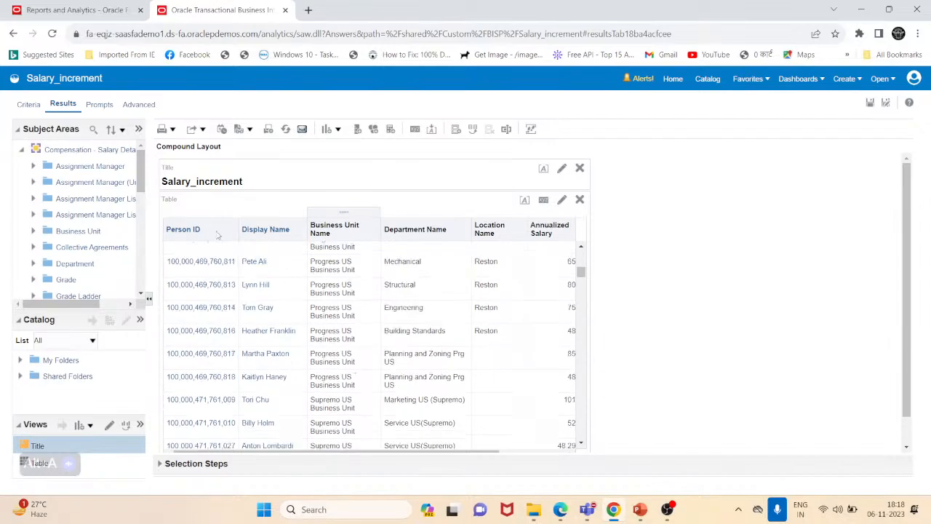
- Change the action of the Business Unit Name member step to Add and confirm it
left_click(25, 107)
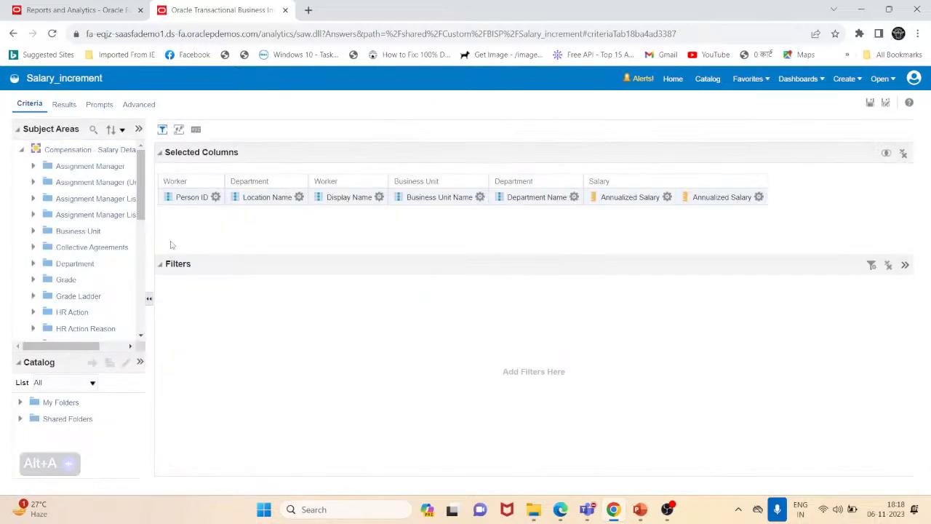
left_click(178, 129)
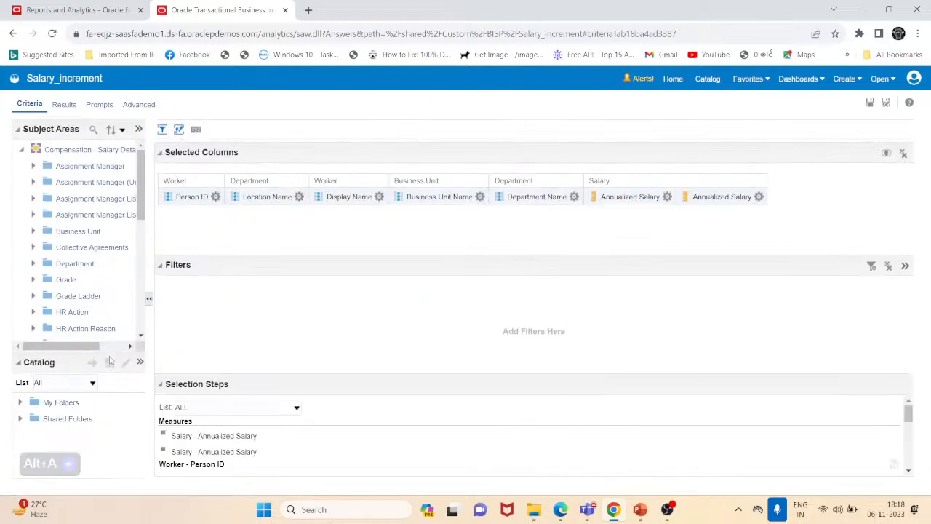
left_click_drag(294, 391, 305, 280)
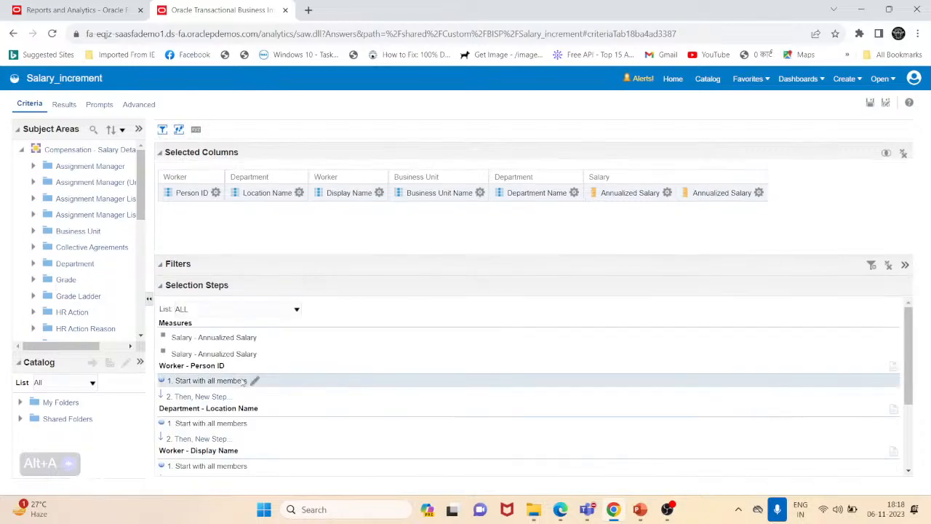
scroll(213, 425, "down", 3)
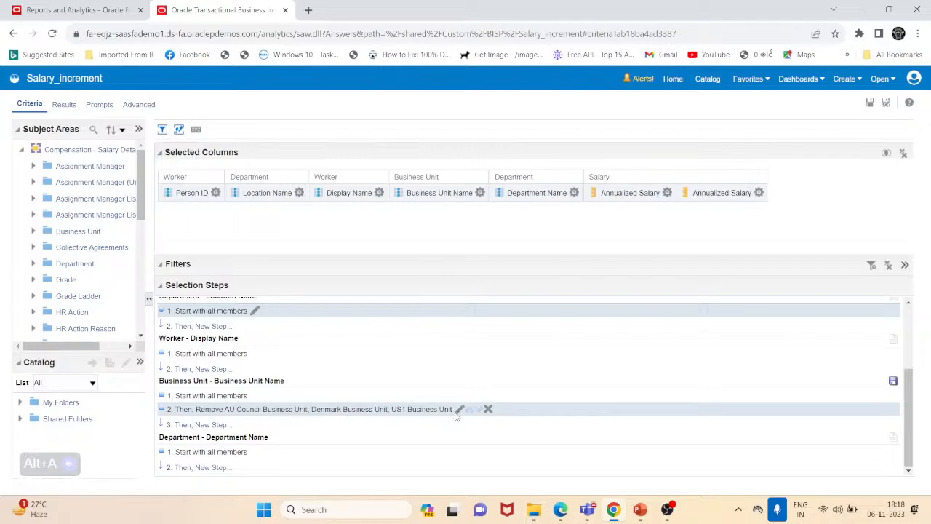
left_click(458, 410)
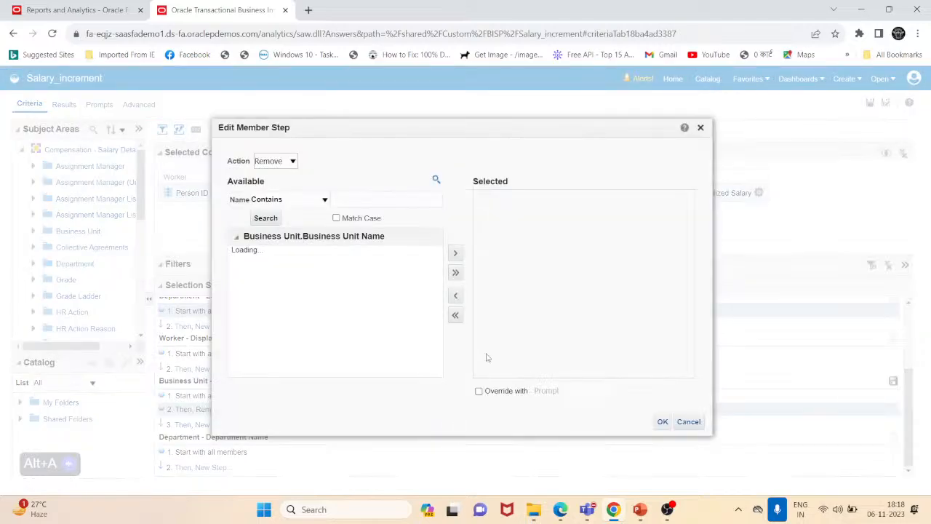
left_click(286, 163)
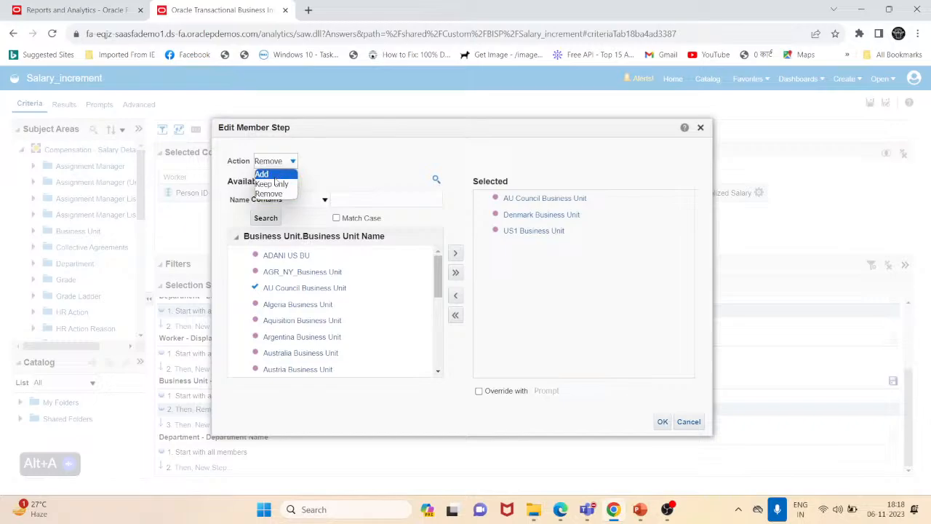
left_click(275, 178)
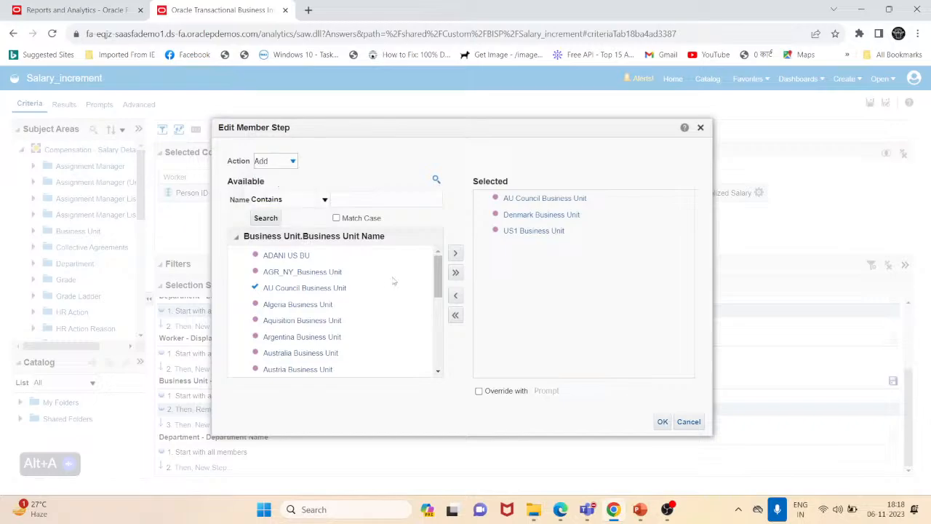
left_click(663, 424)
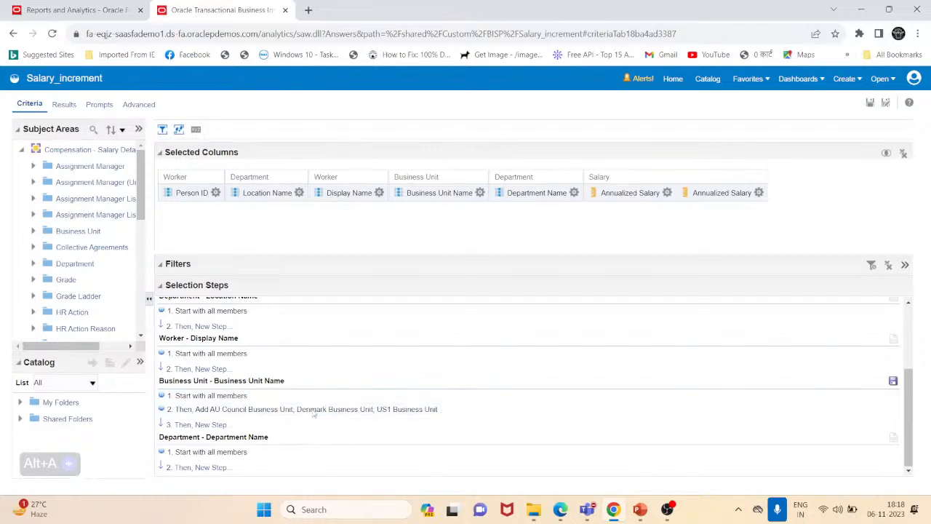
- Switch to the Results view and review the salary table rows
left_click(63, 104)
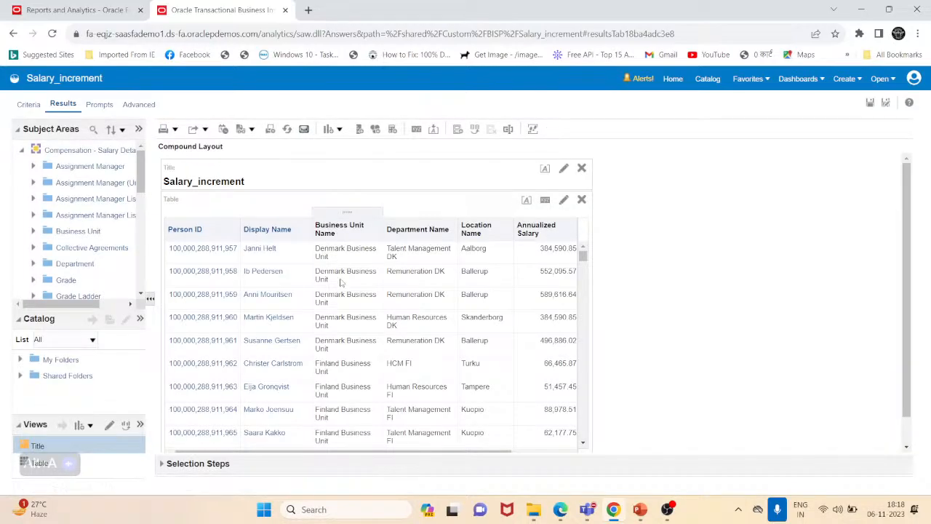
scroll(339, 291, "down", 2)
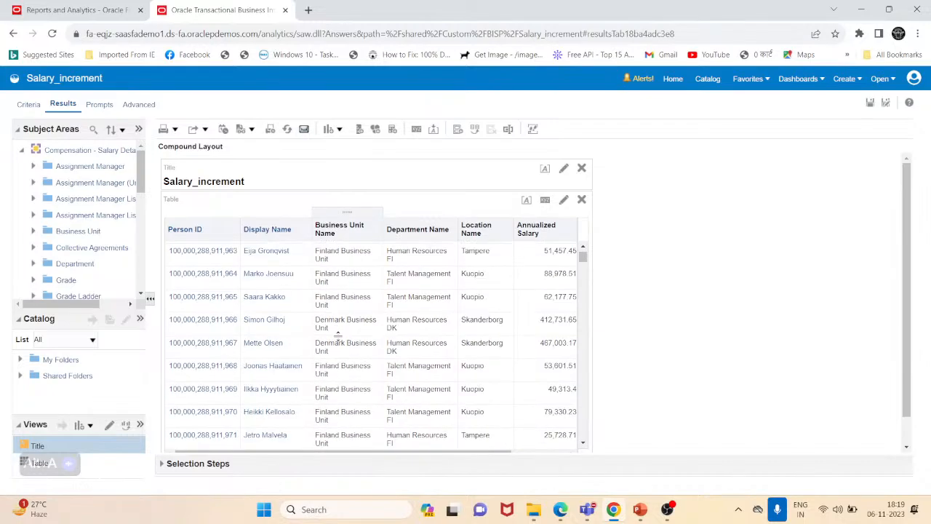
scroll(519, 365, "down", 1)
scroll(321, 324, "up", 3)
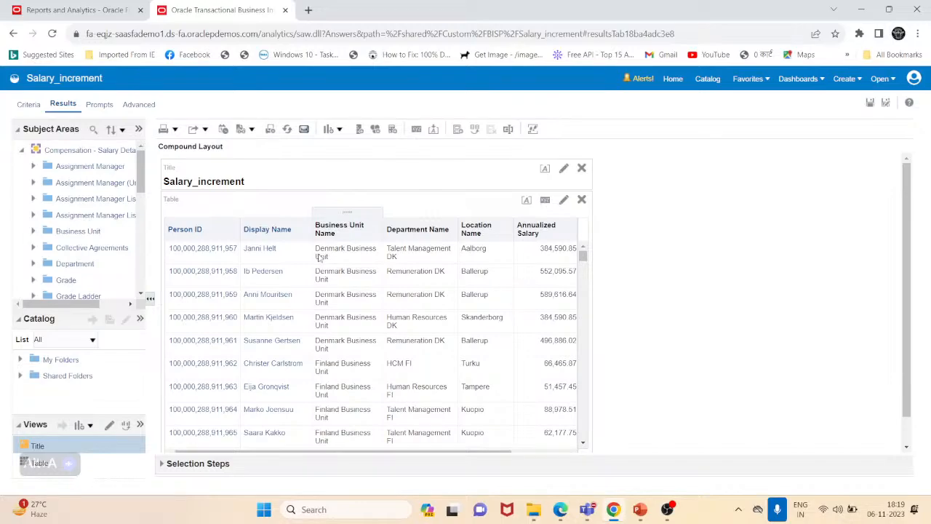
- Change the action of the Business Unit Name member step to Keep only and confirm it
left_click(29, 104)
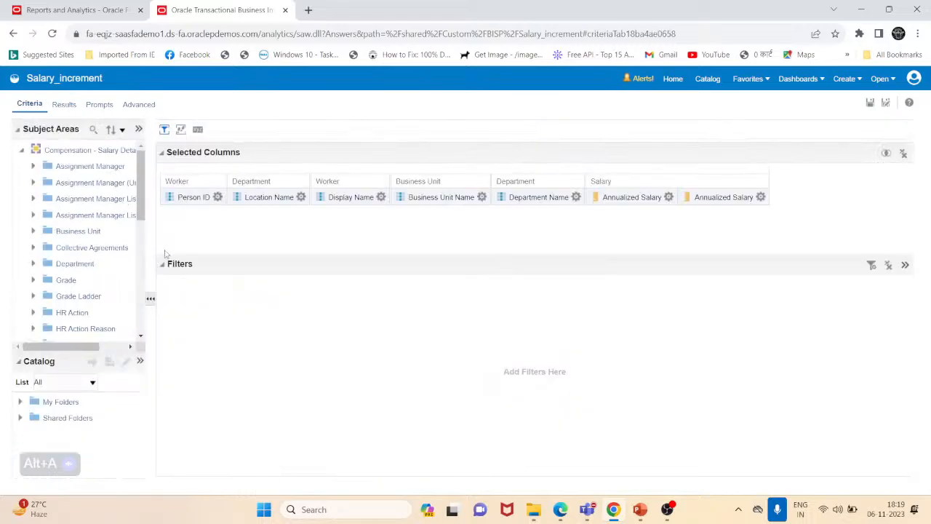
left_click(180, 129)
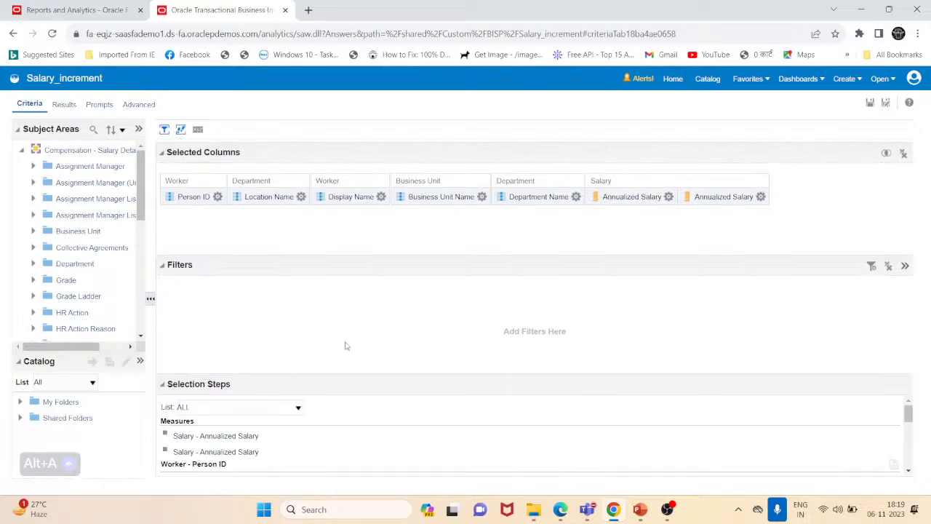
left_click_drag(260, 390, 255, 288)
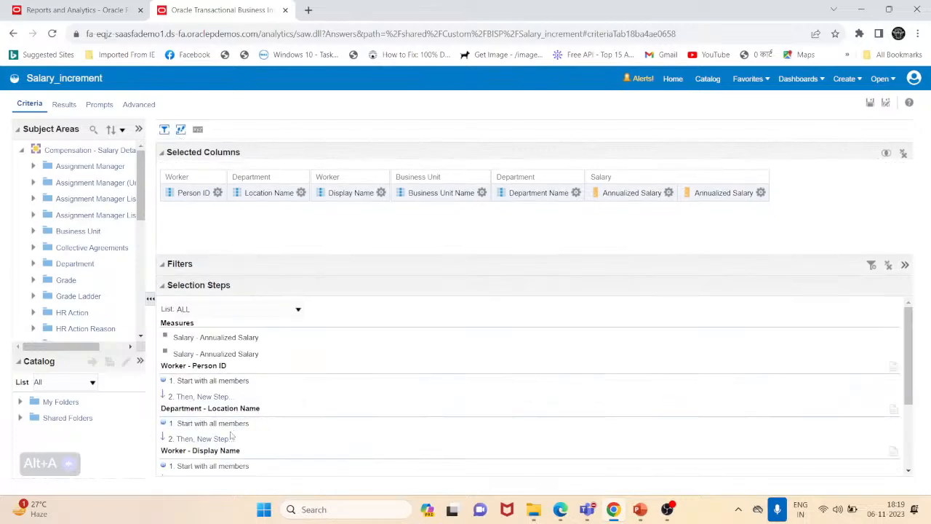
scroll(255, 400, "down", 3)
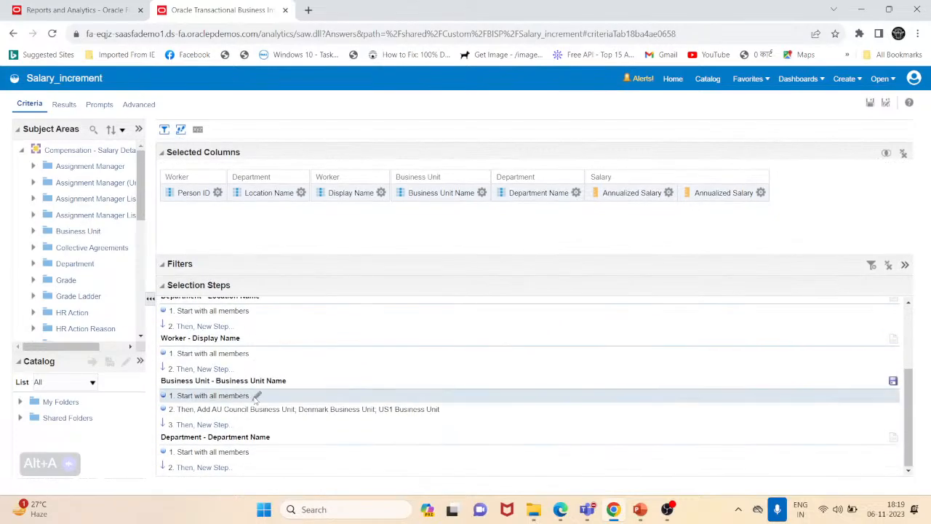
left_click(446, 412)
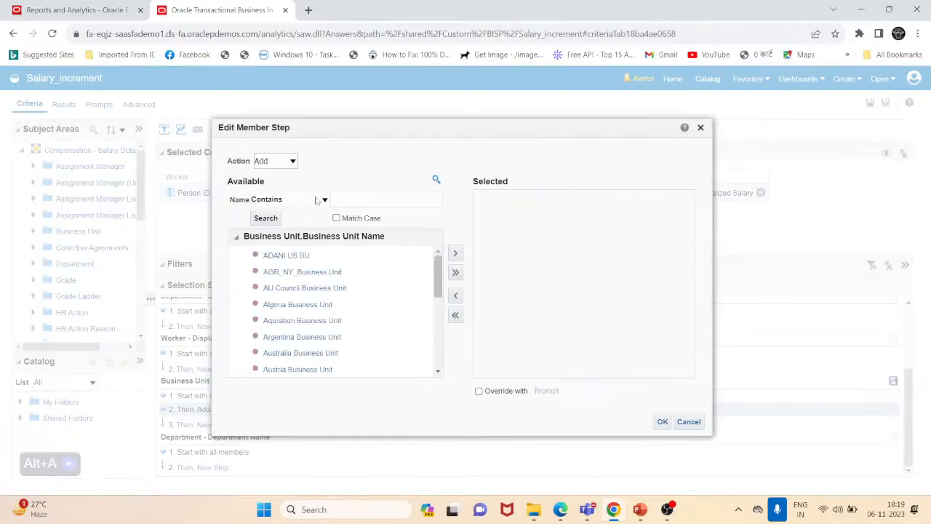
left_click(276, 161)
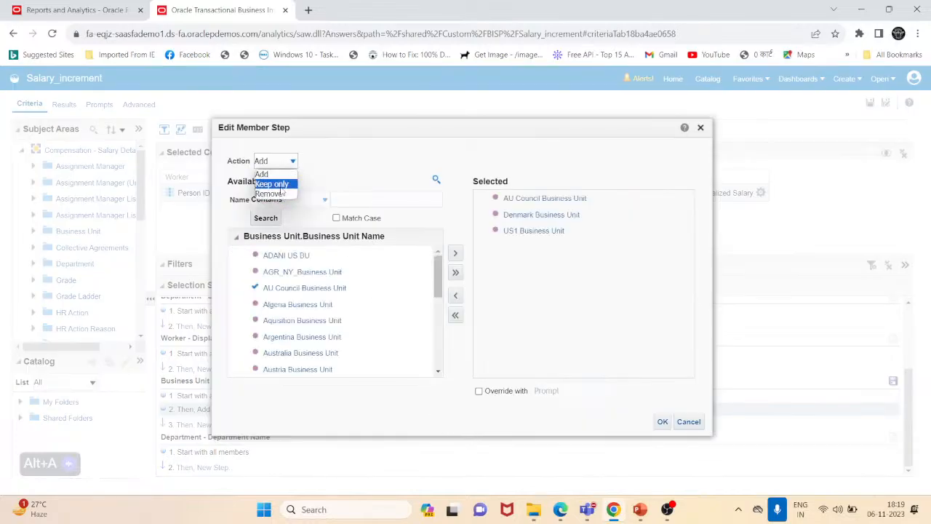
left_click(284, 182)
left_click(662, 423)
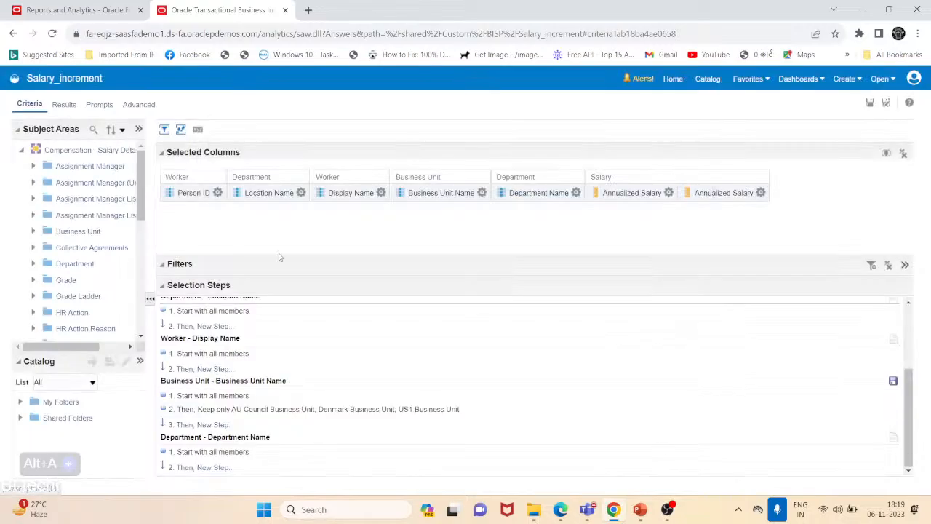
- Switch to the Results view and review the salary table rows down to the end
left_click(62, 105)
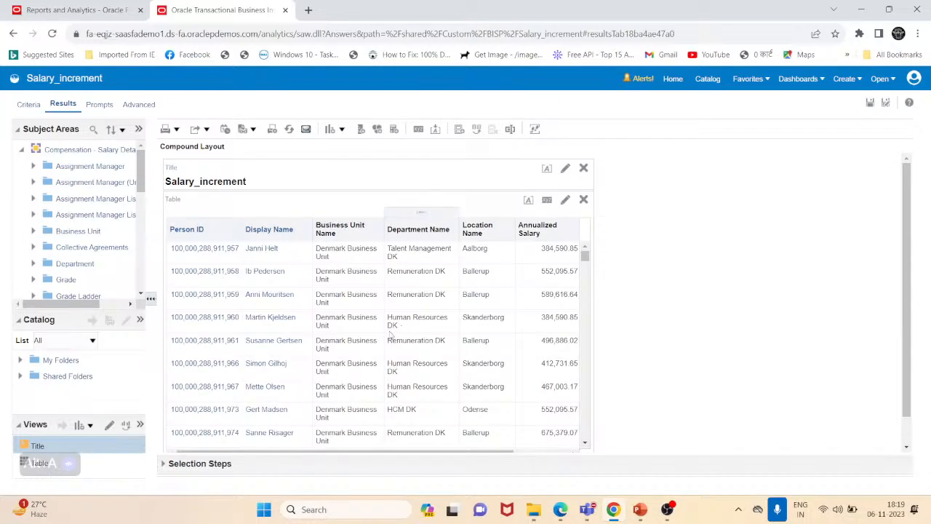
scroll(348, 284, "down", 5)
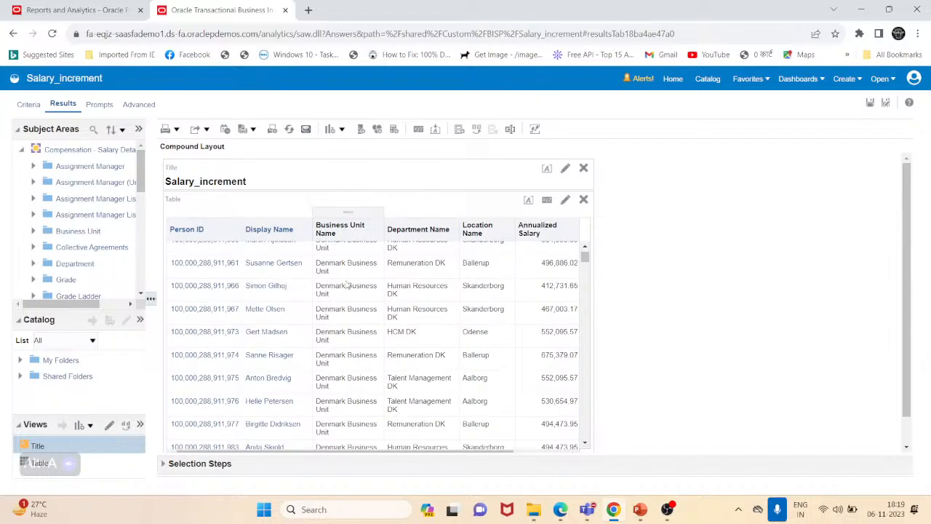
scroll(348, 283, "down", 5)
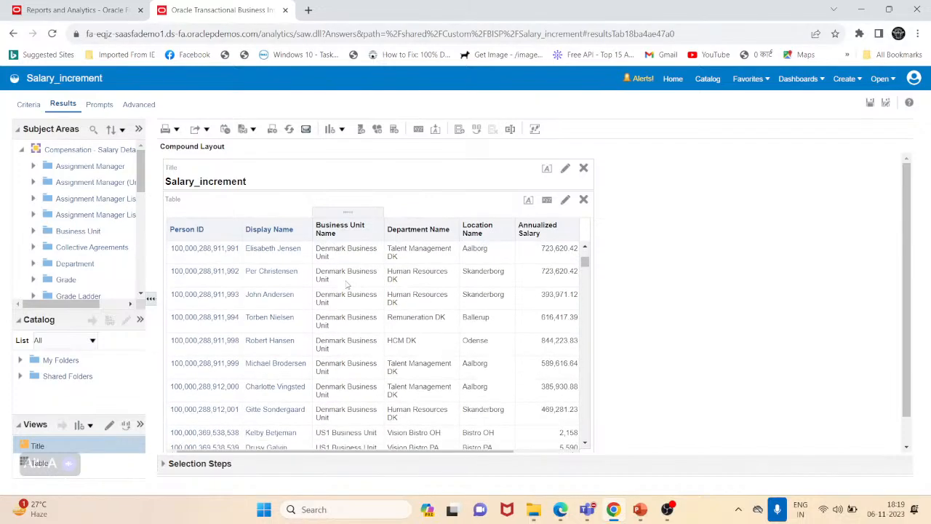
scroll(348, 284, "down", 2)
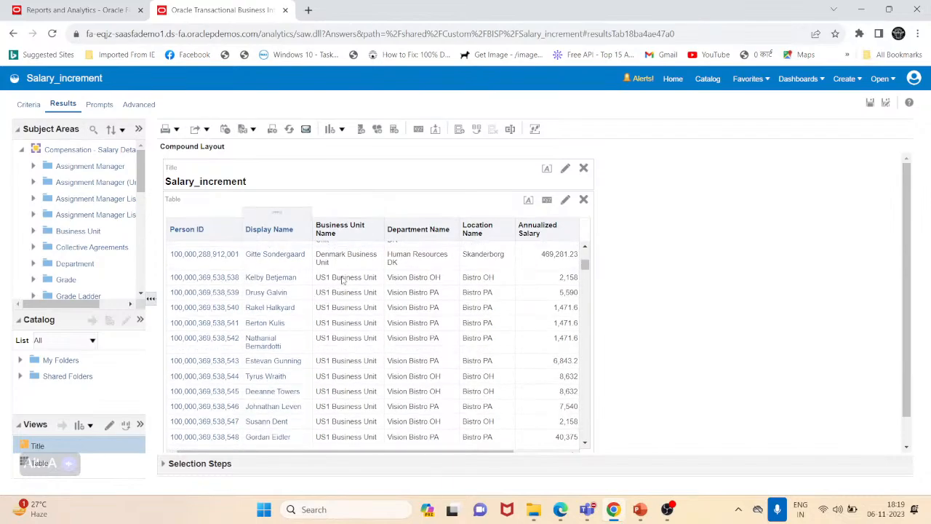
scroll(333, 284, "down", 3)
scroll(333, 284, "down", 12)
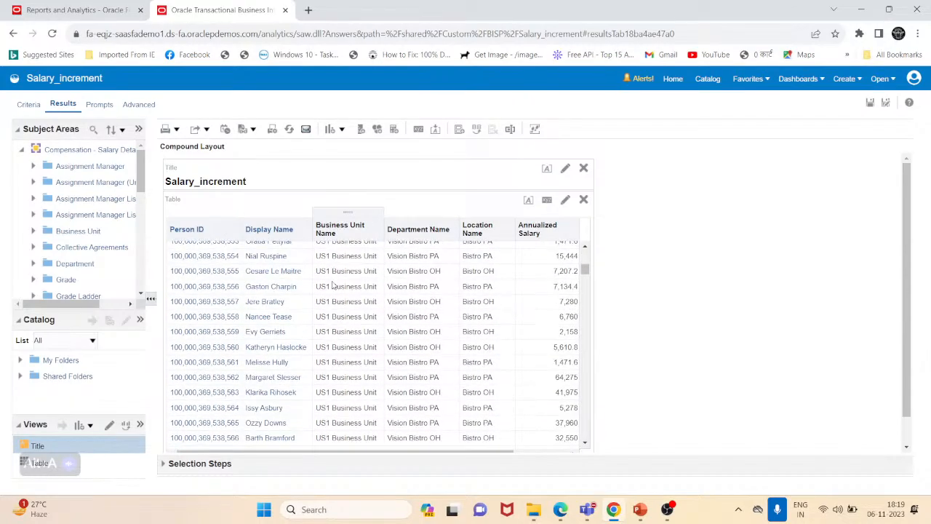
scroll(333, 285, "down", 8)
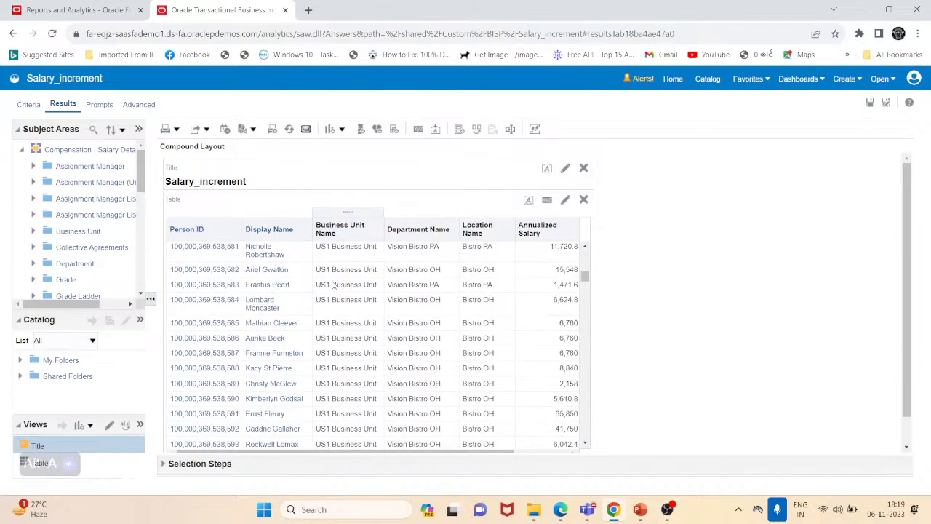
scroll(334, 285, "down", 5)
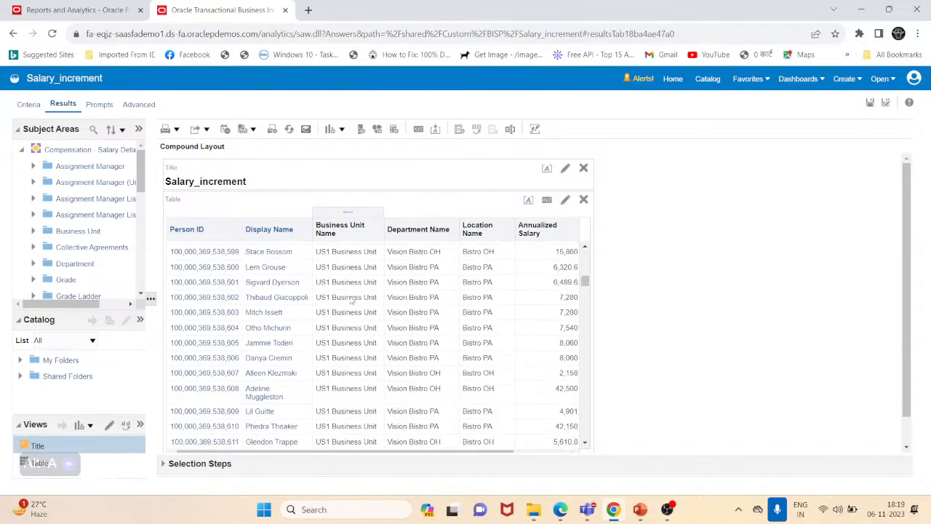
scroll(586, 292, "down", 5)
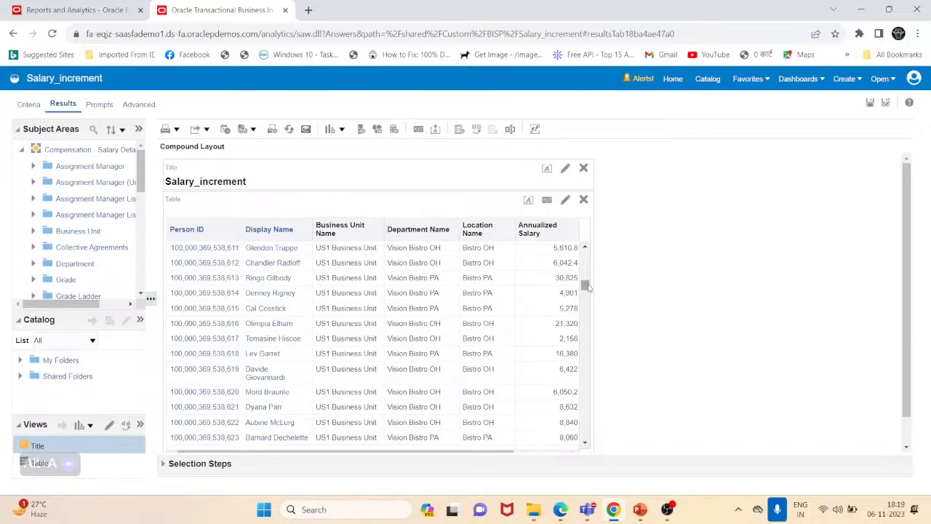
scroll(585, 360, "down", 3)
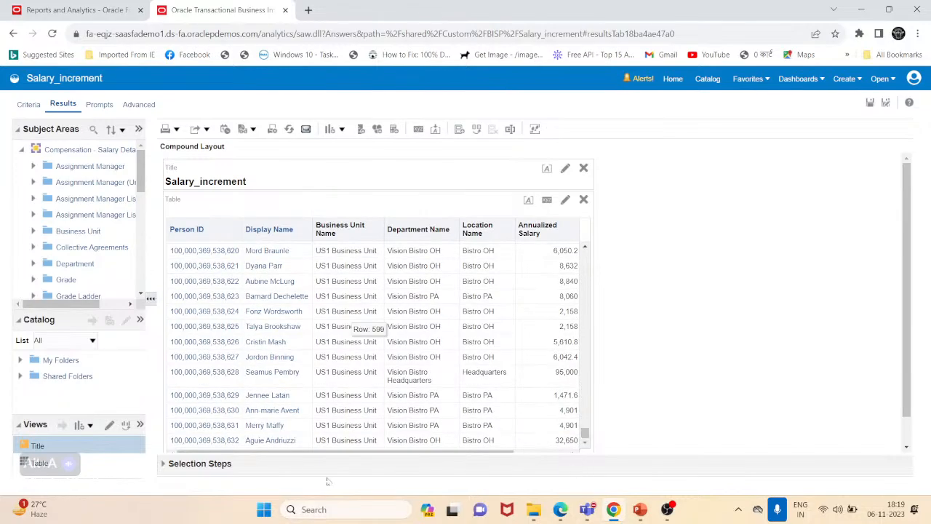
scroll(693, 321, "down", 2)
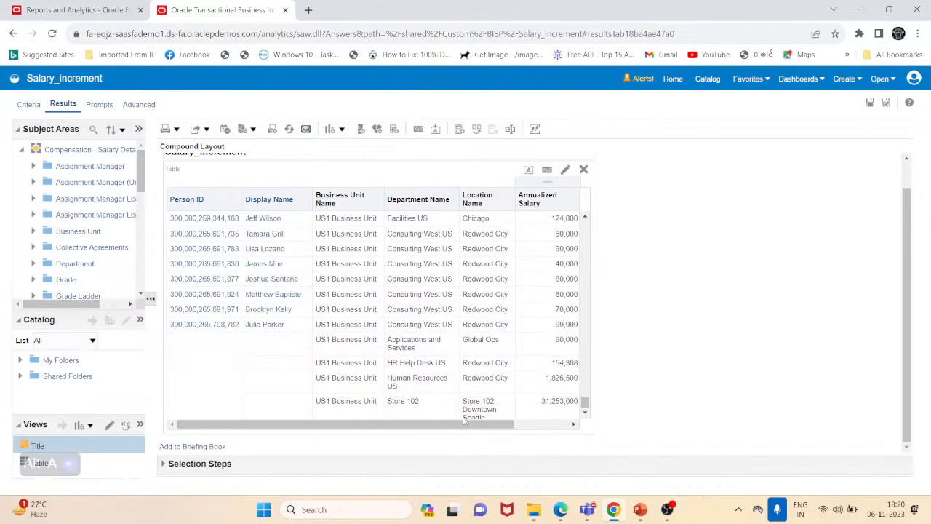
left_click(586, 413)
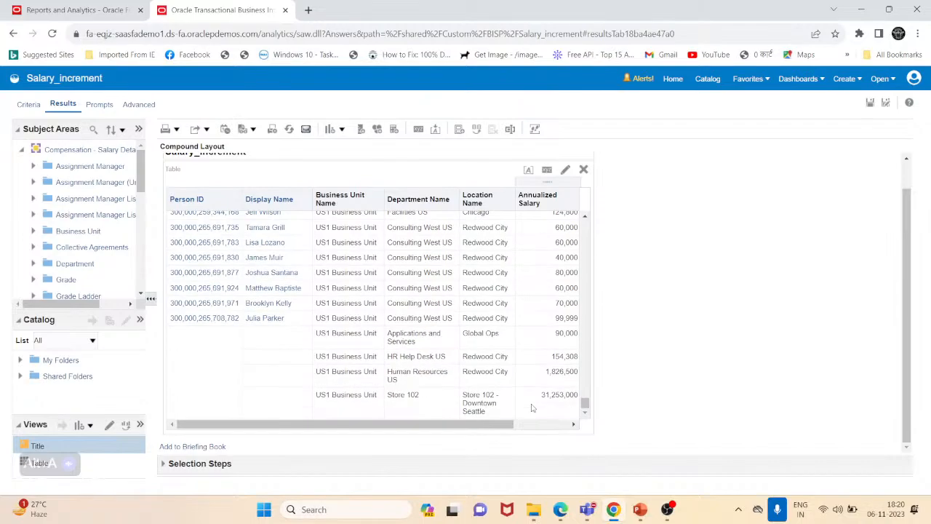
- Scroll back up through the salary table rows to the top of the results
scroll(531, 408, "up", 10)
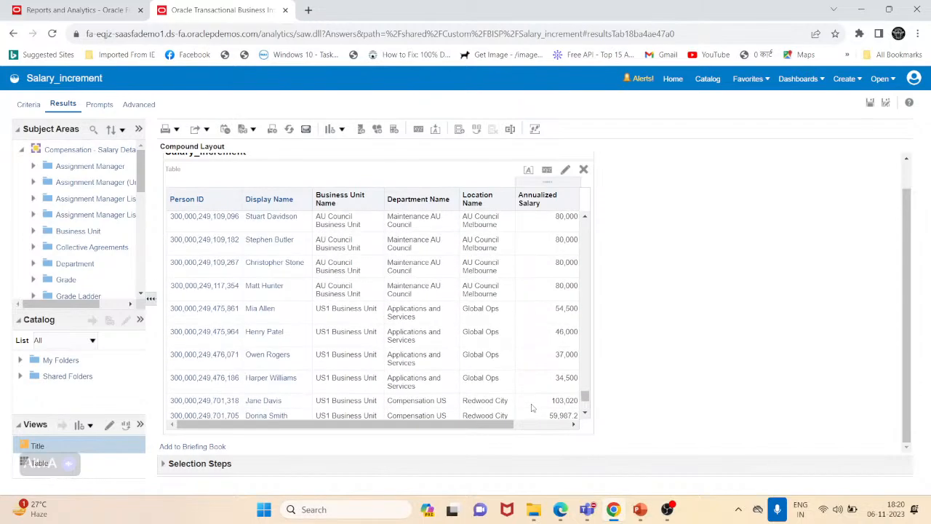
scroll(532, 408, "up", 3)
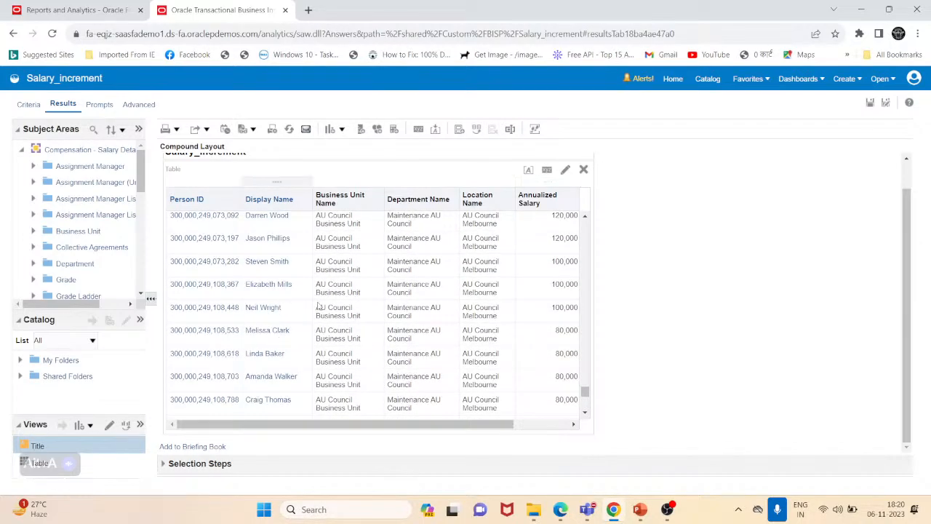
scroll(453, 390, "up", 5)
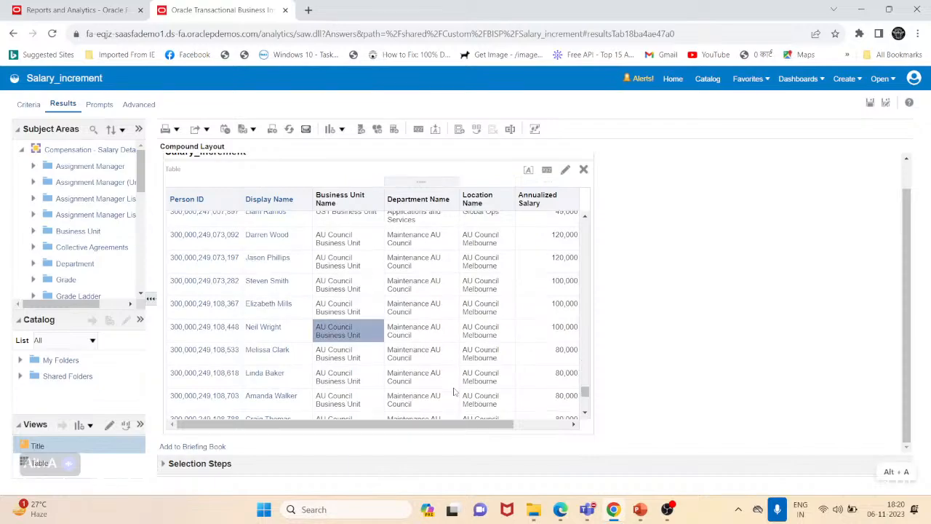
scroll(454, 392, "up", 10)
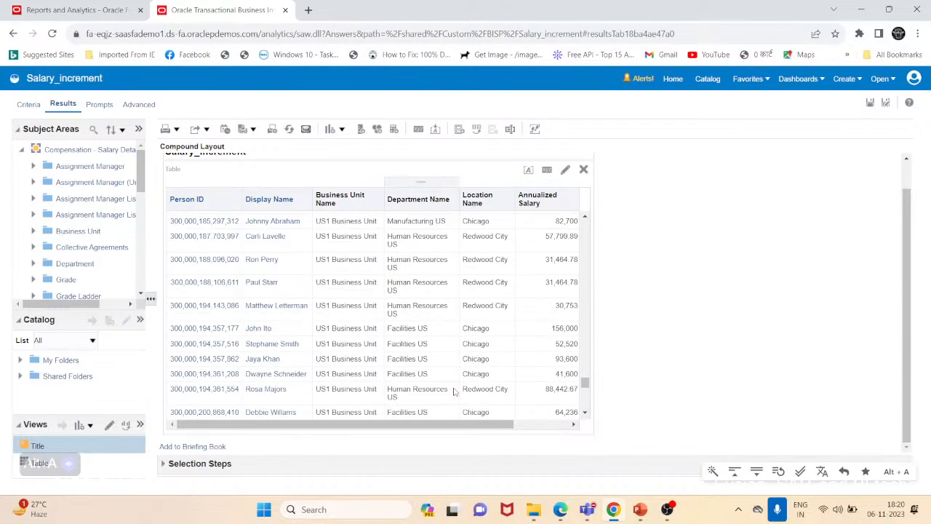
scroll(453, 392, "up", 10)
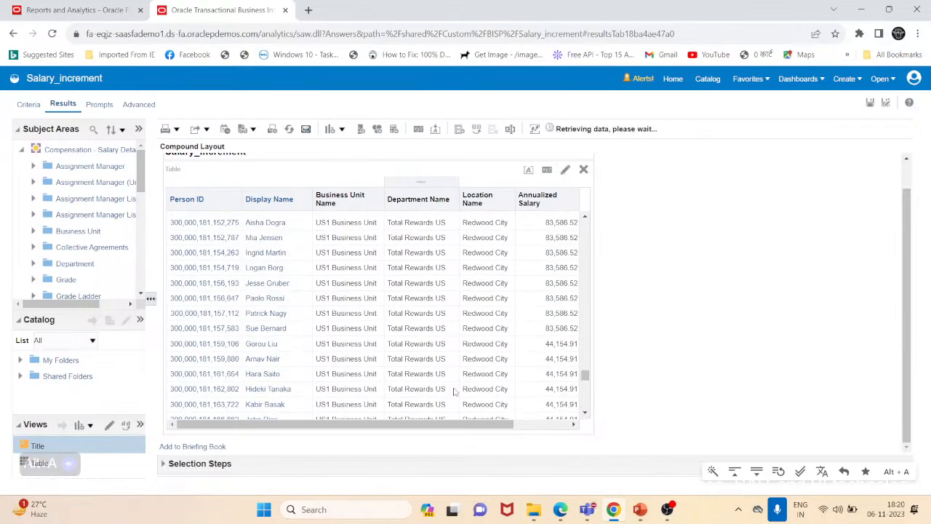
scroll(453, 392, "up", 10)
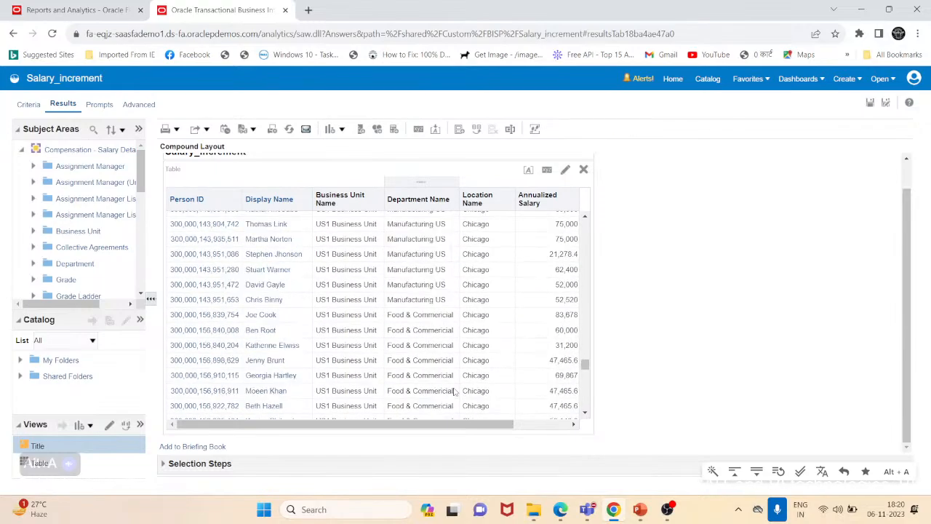
scroll(311, 256, "up", 5)
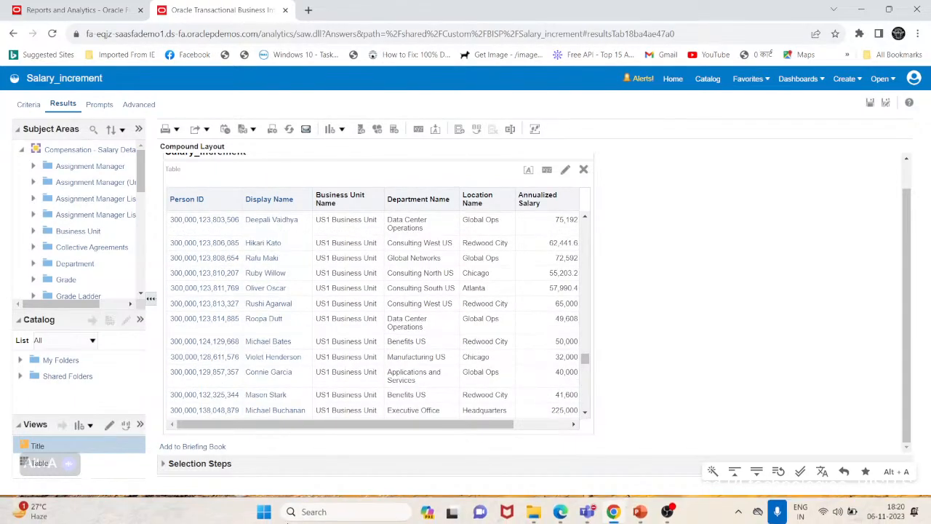
left_click_drag(586, 362, 592, 204)
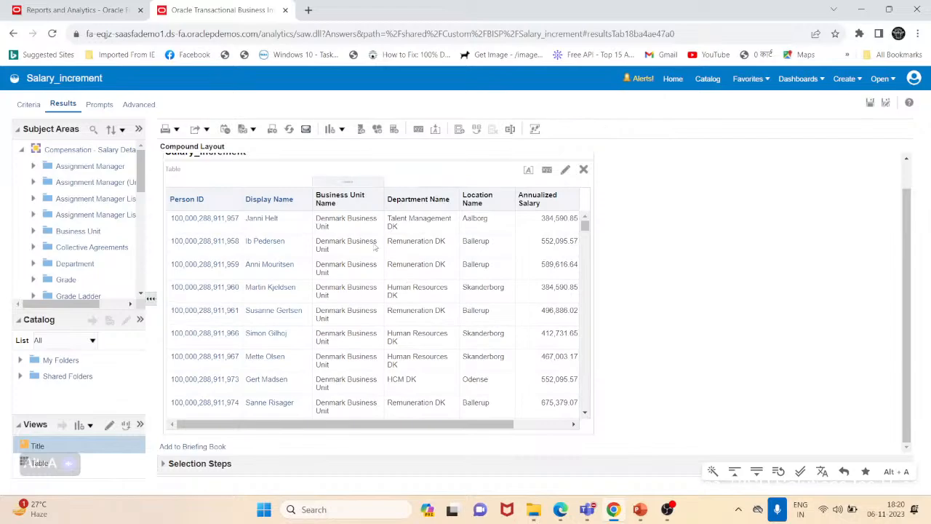
- Switch to the Criteria view and open the Selection Steps pane to show the Business Unit Name steps
left_click(28, 104)
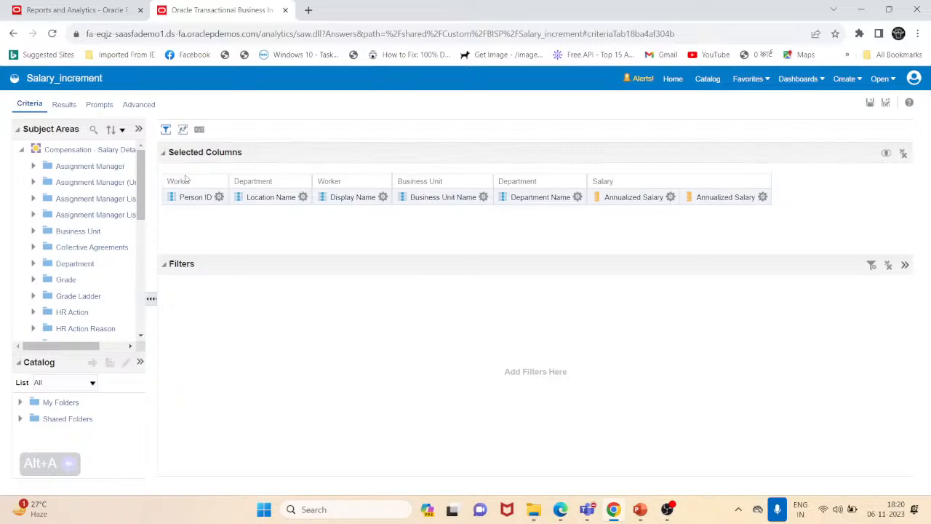
left_click(220, 197)
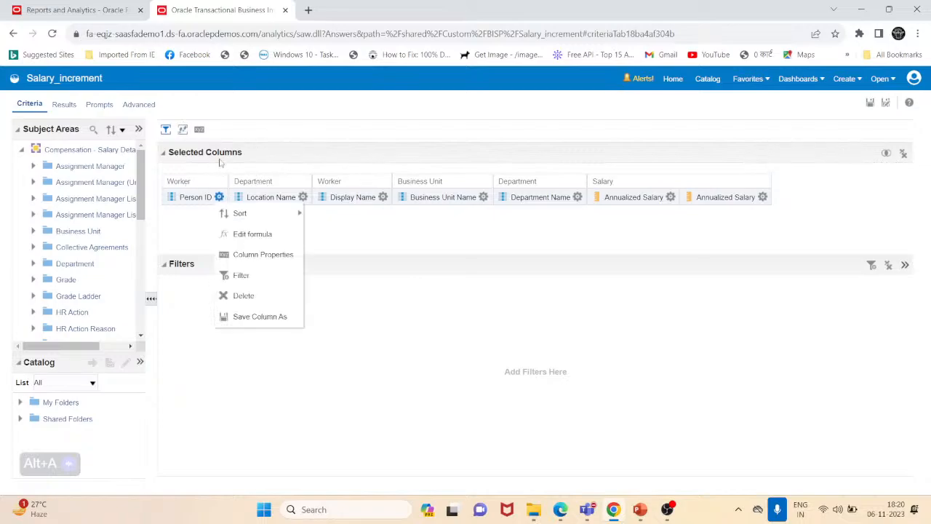
left_click(184, 130)
left_click(313, 130)
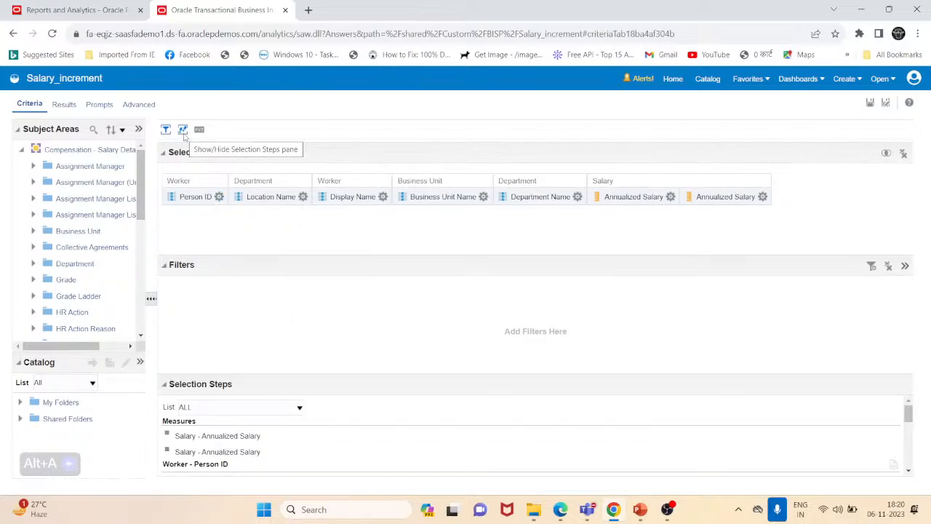
left_click_drag(305, 385, 317, 268)
scroll(219, 392, "down", 3)
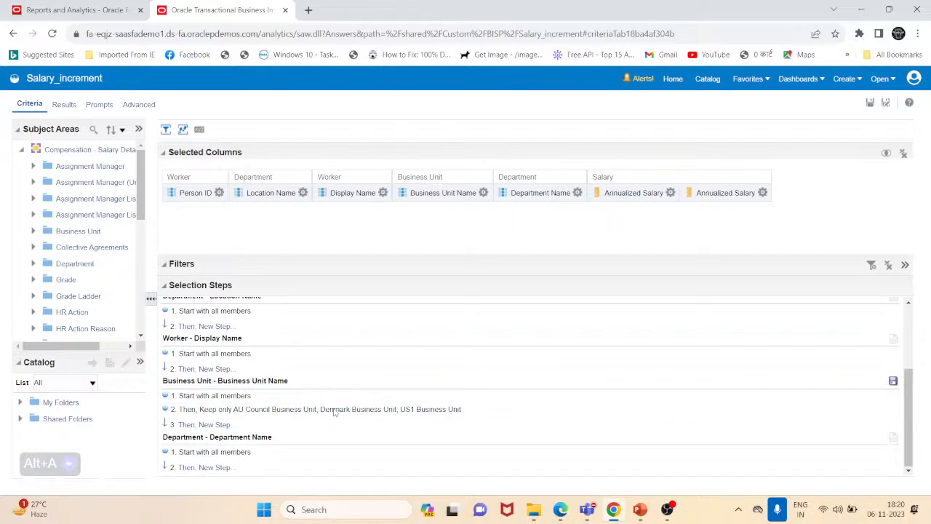
mouse_move(452, 412)
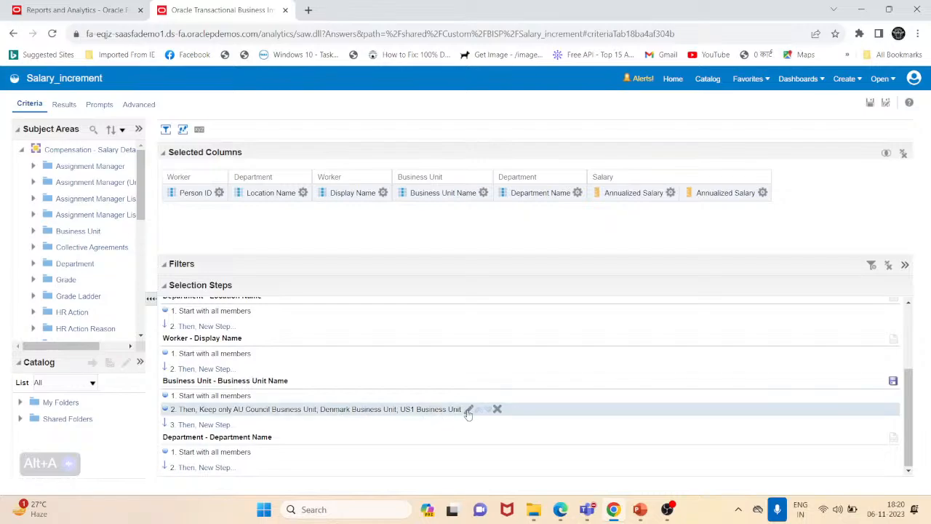
left_click(469, 412)
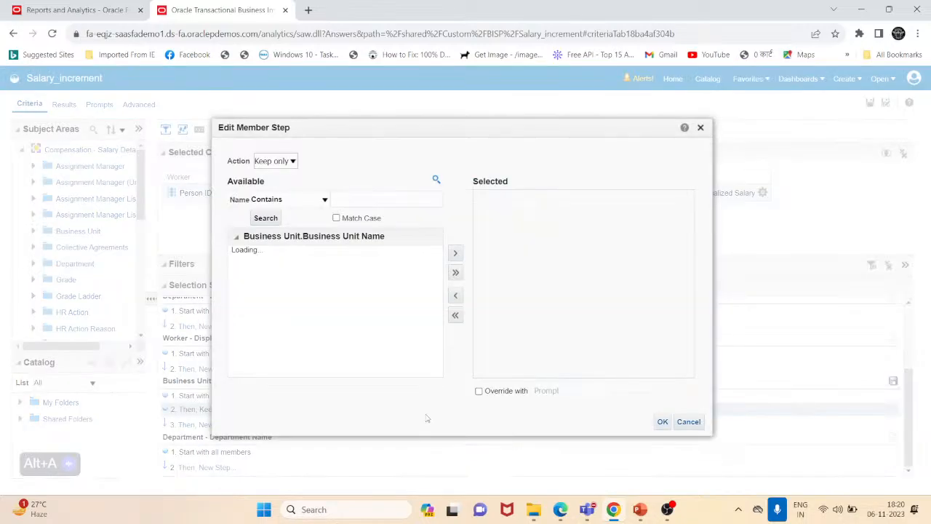
left_click(293, 161)
left_click(293, 161)
left_click(293, 160)
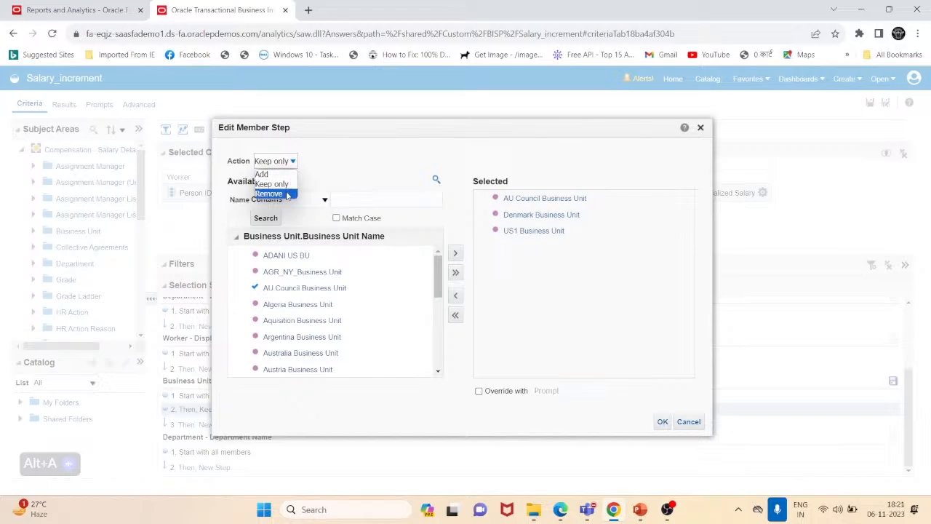
left_click(347, 168)
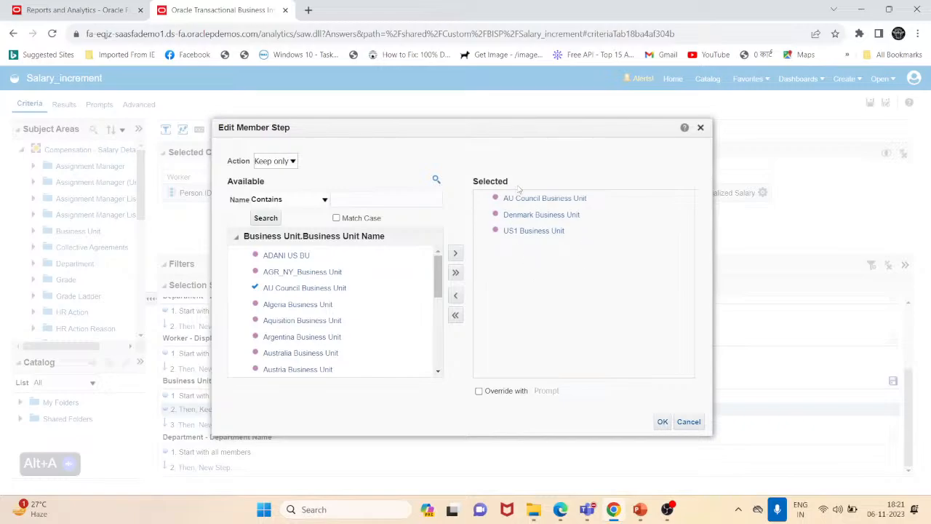
left_click(689, 422)
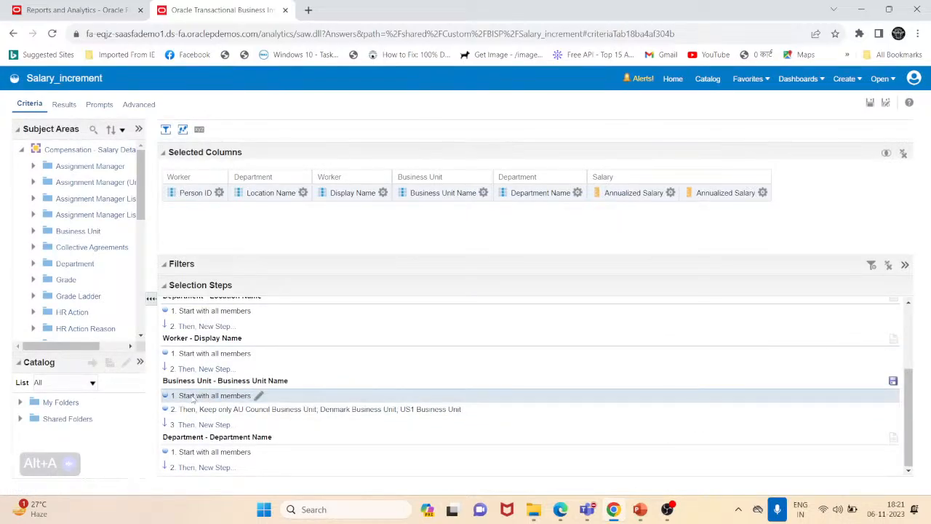
left_click(258, 396)
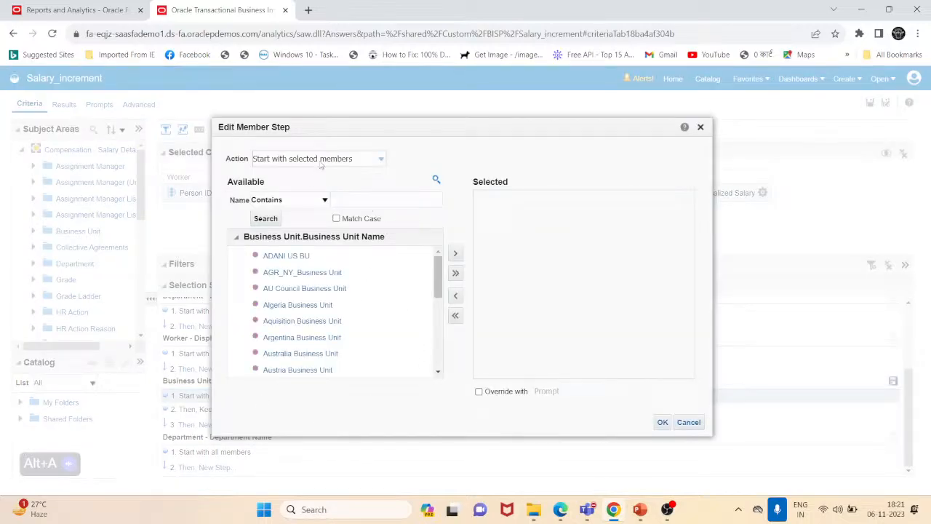
left_click_drag(405, 123, 418, 116)
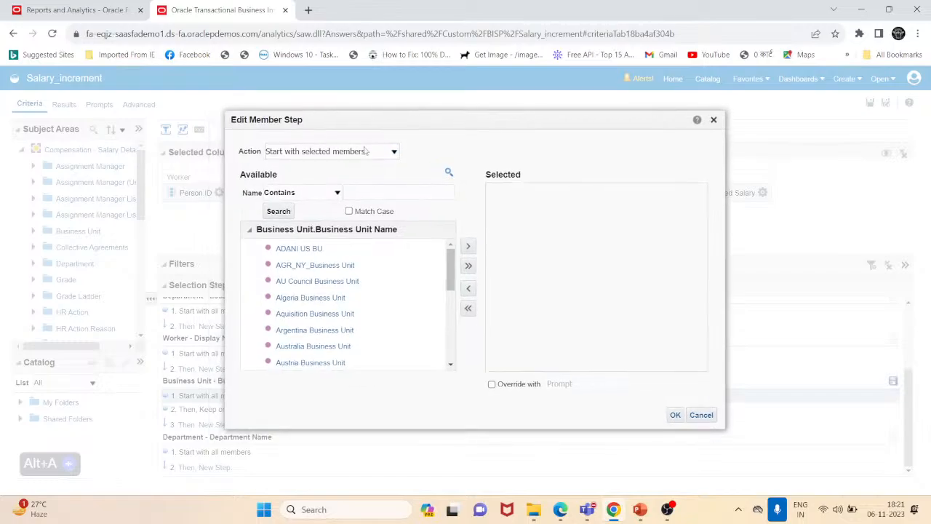
left_click(387, 153)
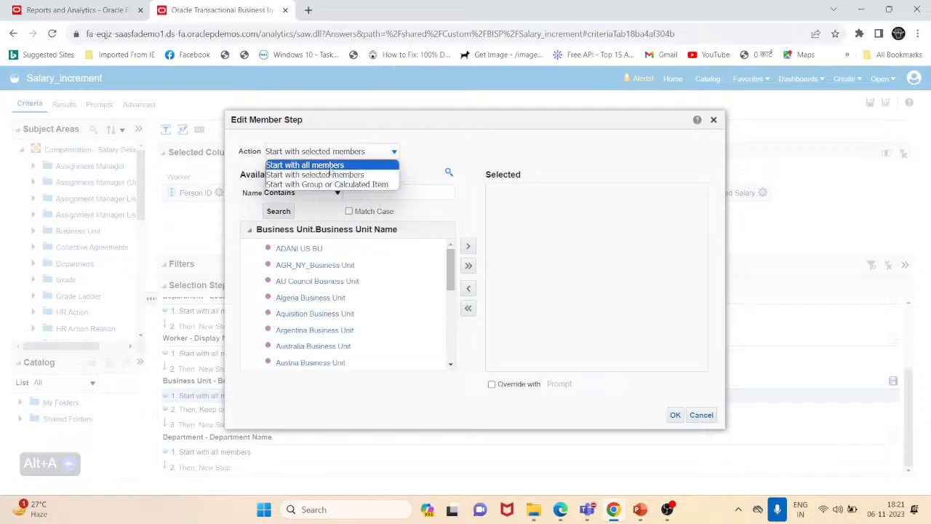
left_click(703, 415)
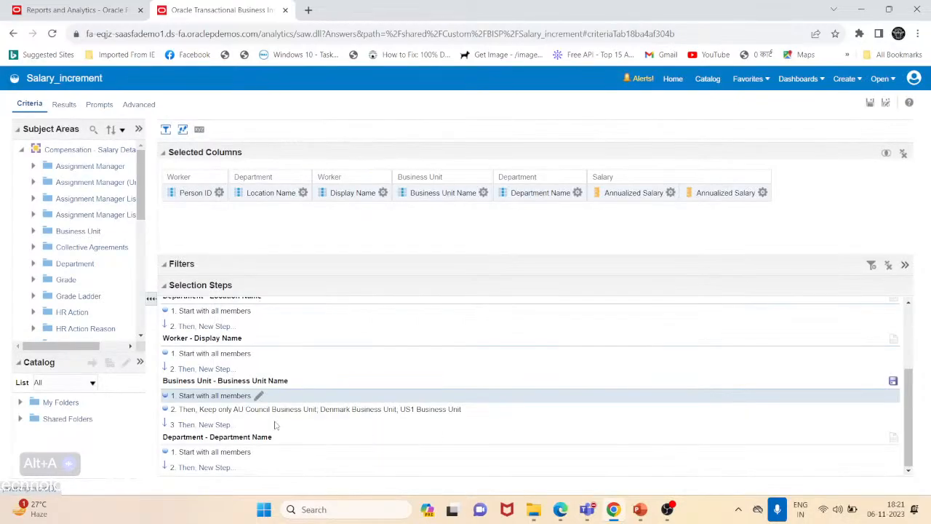
- Delete the Keep only member step from the Business Unit Name selection steps
left_click(498, 409)
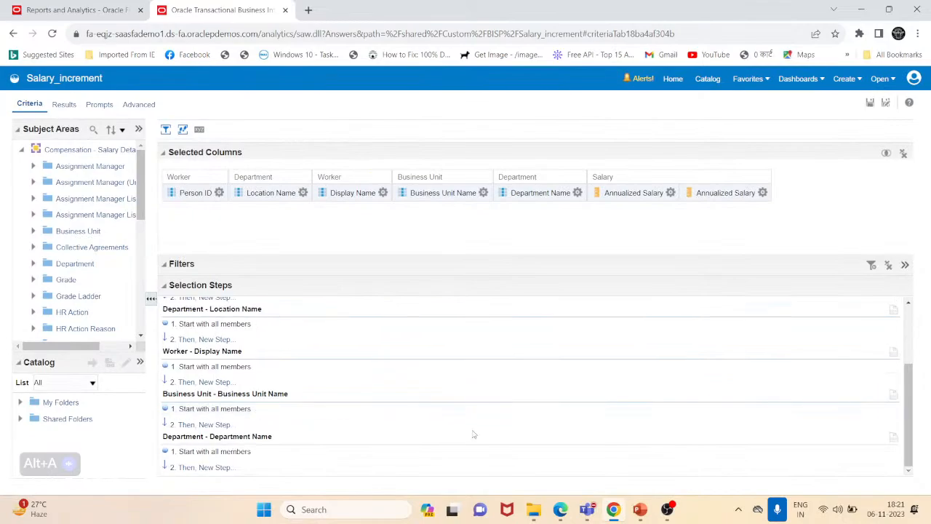
- Edit the Business Unit Name starting step to Start with selected members, selecting only US1 Business Unit, and confirm
left_click(259, 409)
left_click(333, 160)
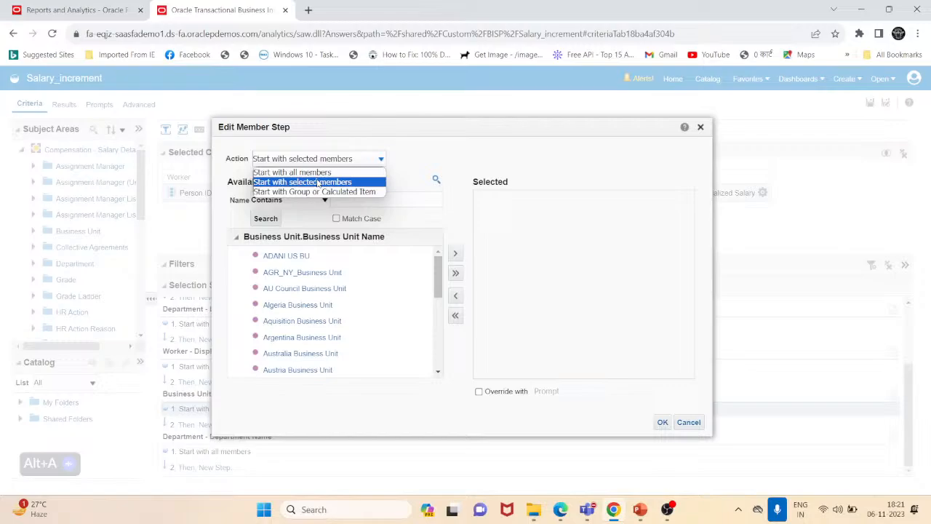
left_click(317, 182)
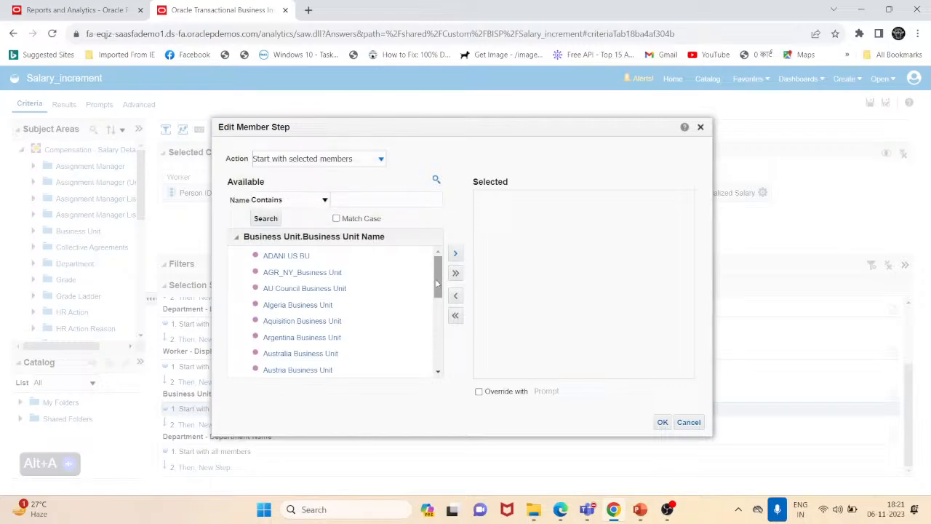
left_click_drag(437, 284, 382, 366)
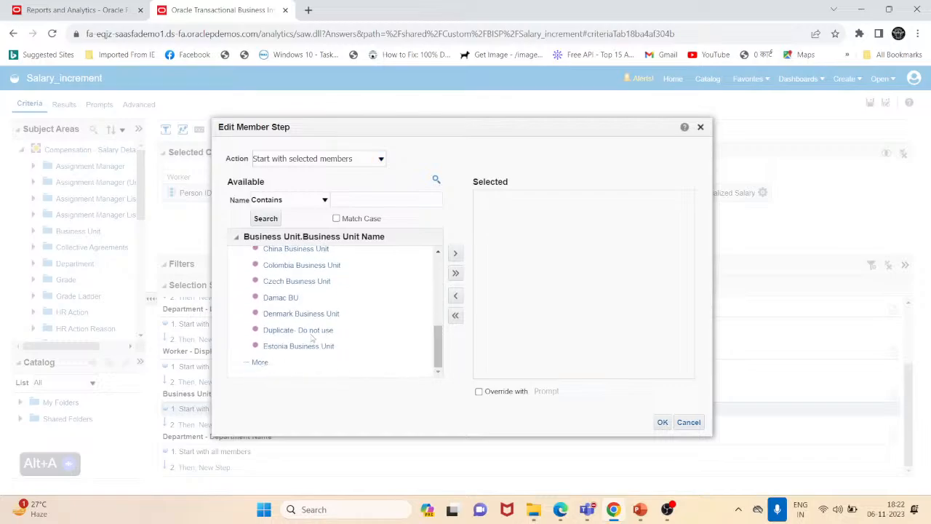
left_click(262, 362)
scroll(308, 350, "down", 3)
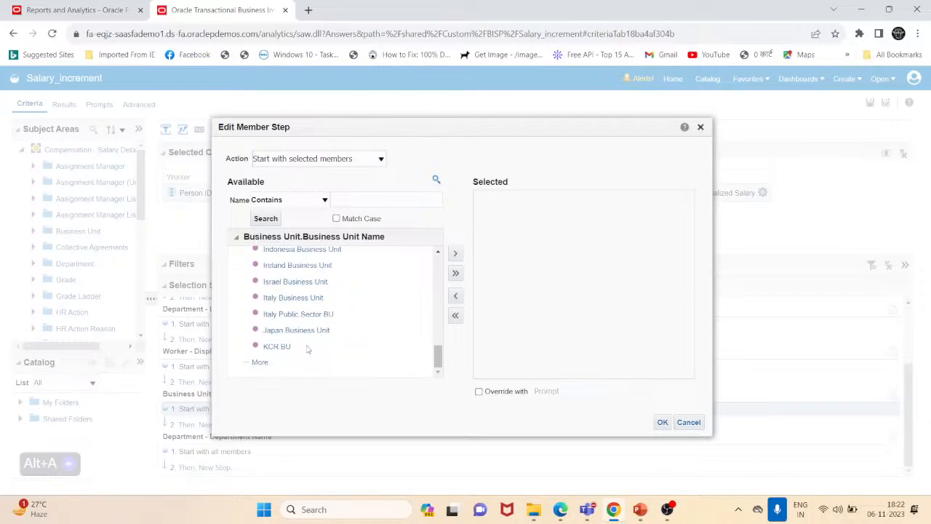
left_click(262, 363)
scroll(384, 348, "down", 5)
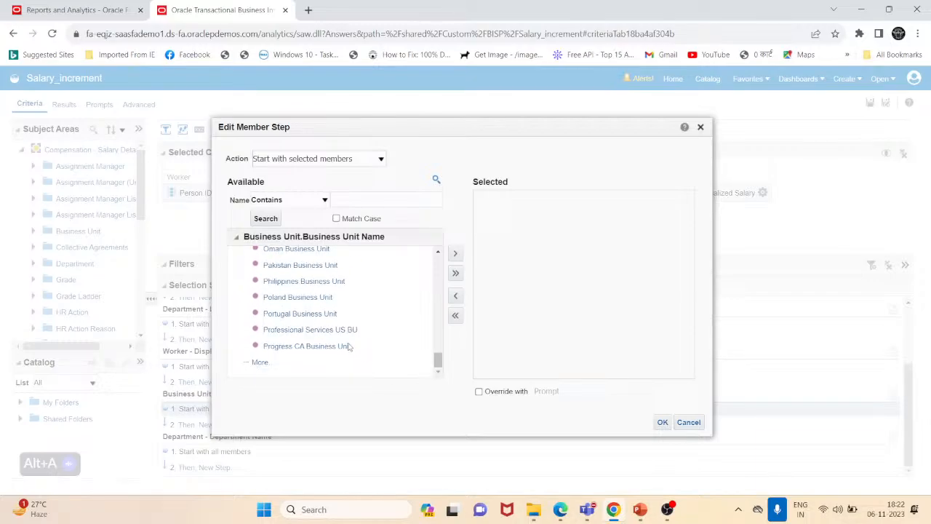
scroll(303, 351, "down", 5)
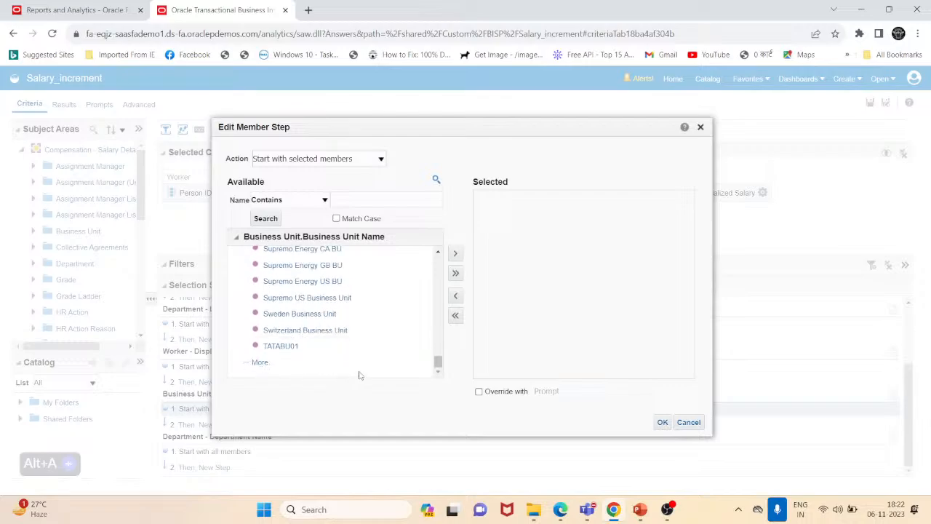
scroll(317, 331, "down", 3)
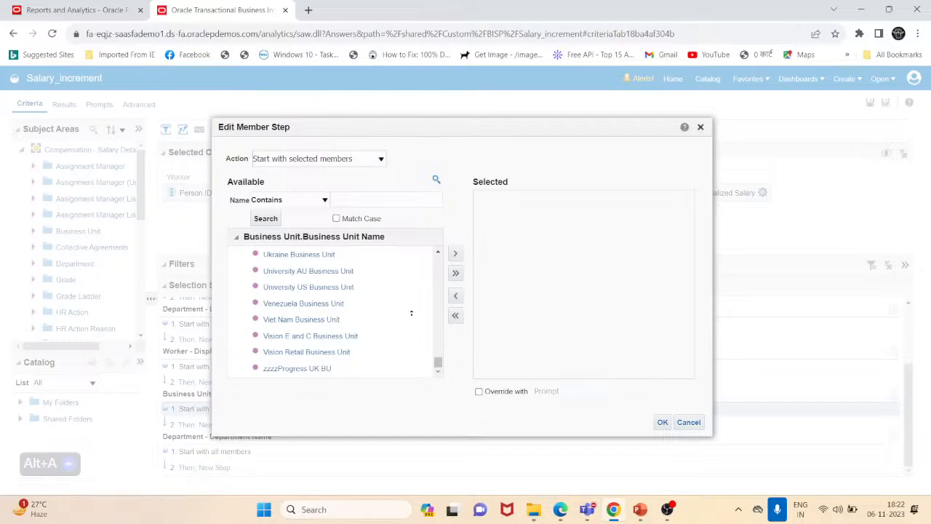
scroll(404, 283, "up", 2)
scroll(405, 290, "up", 1)
left_click(315, 327)
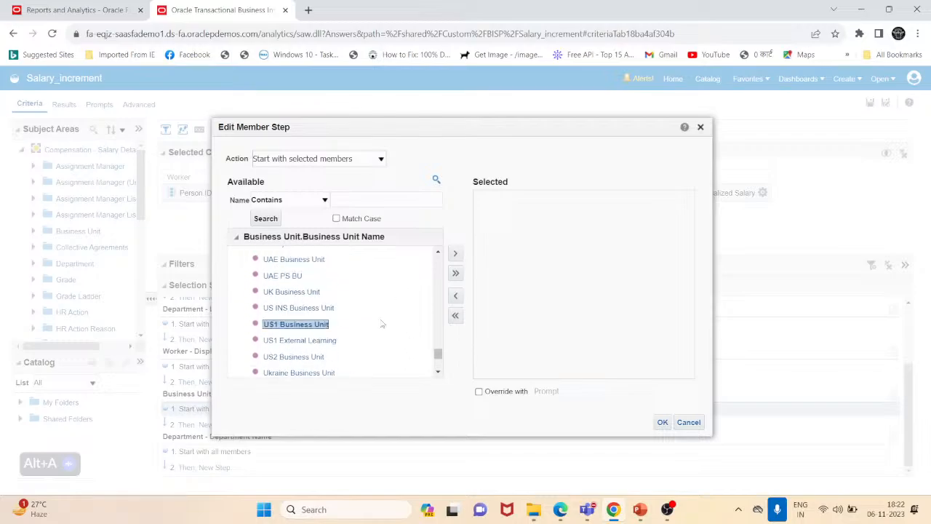
left_click(456, 254)
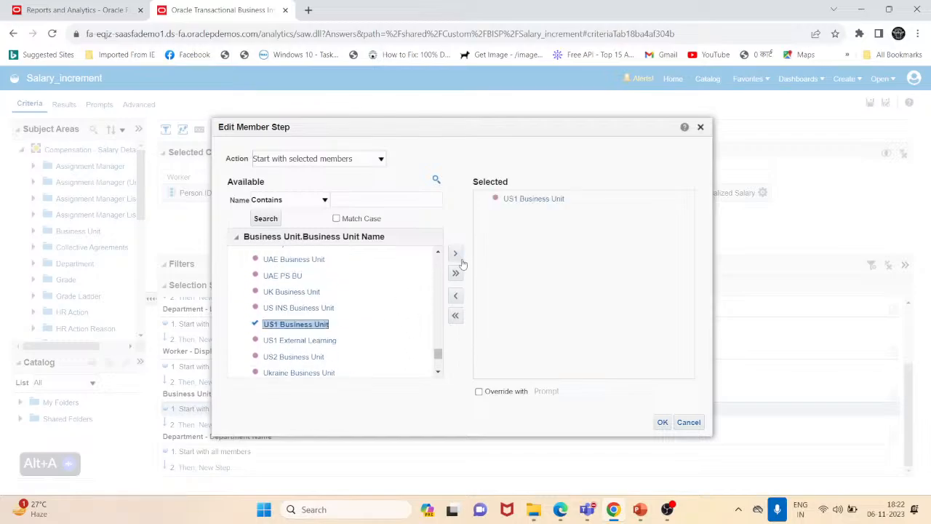
left_click(662, 422)
- Switch to the Results view and review the salary table rows
left_click(64, 104)
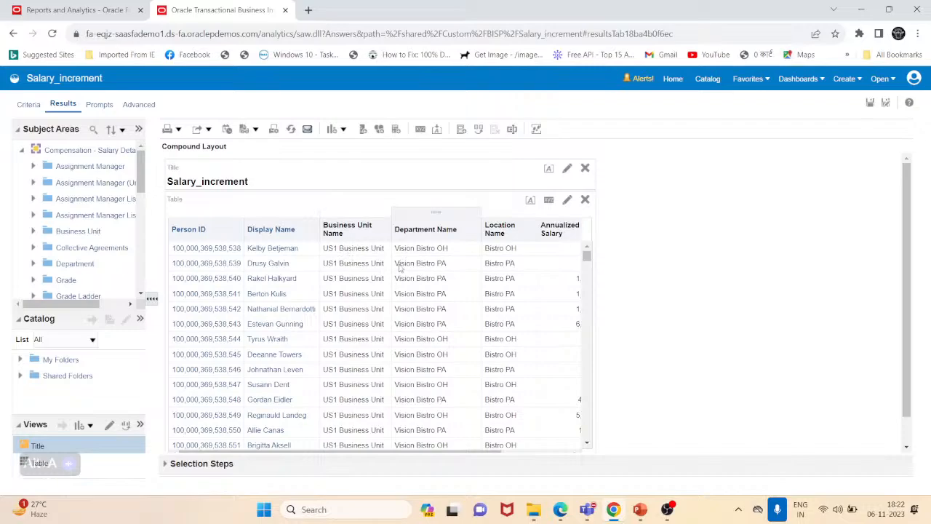
scroll(401, 265, "down", 5)
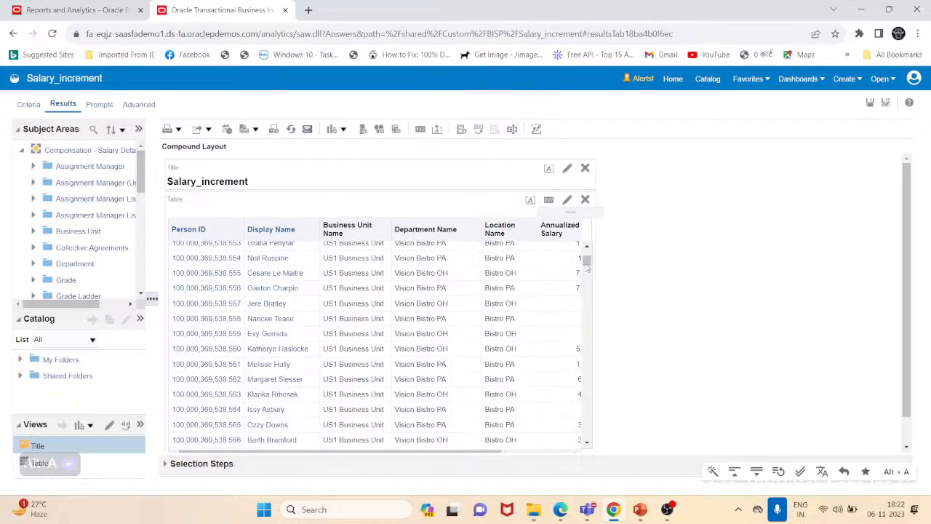
left_click_drag(587, 268, 587, 333)
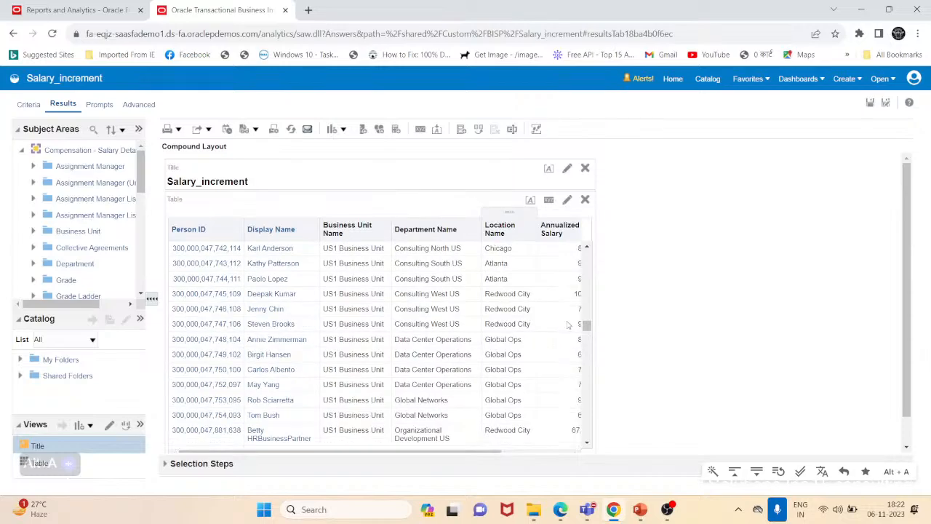
left_click_drag(587, 327, 549, 386)
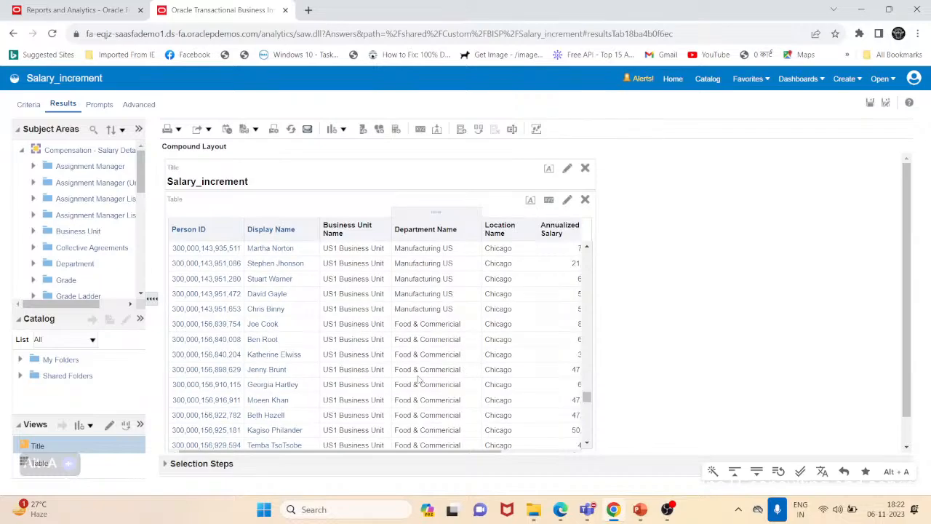
- Scroll to the end of the salary table to check the remaining Business Unit rows
scroll(426, 386, "down", 5)
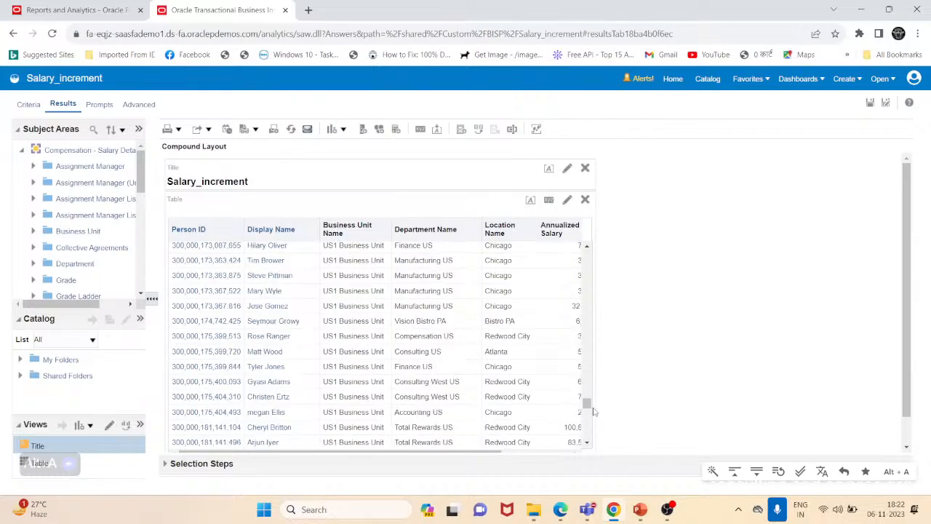
left_click_drag(592, 407, 587, 429)
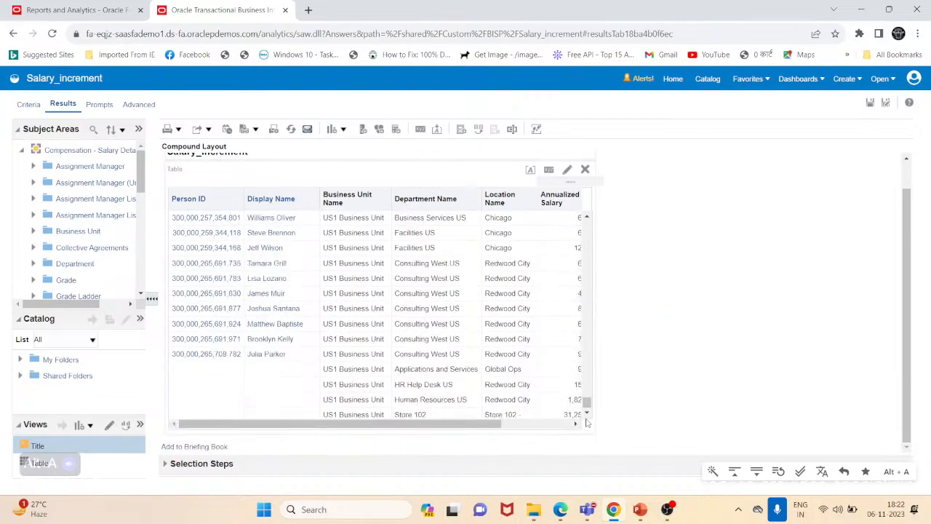
left_click_drag(460, 429, 377, 435)
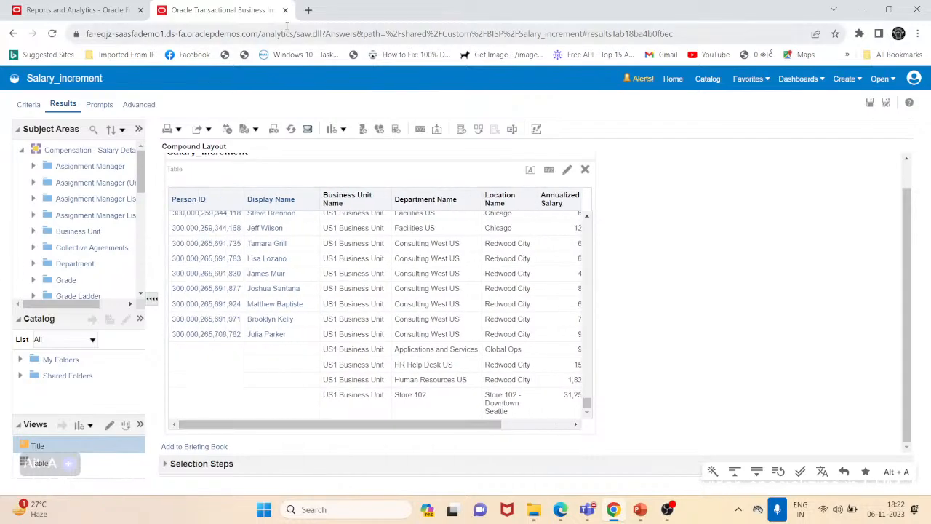
- Open a new Select Members step for Business Unit Name in the Criteria selection steps and browse the available business units
left_click(36, 104)
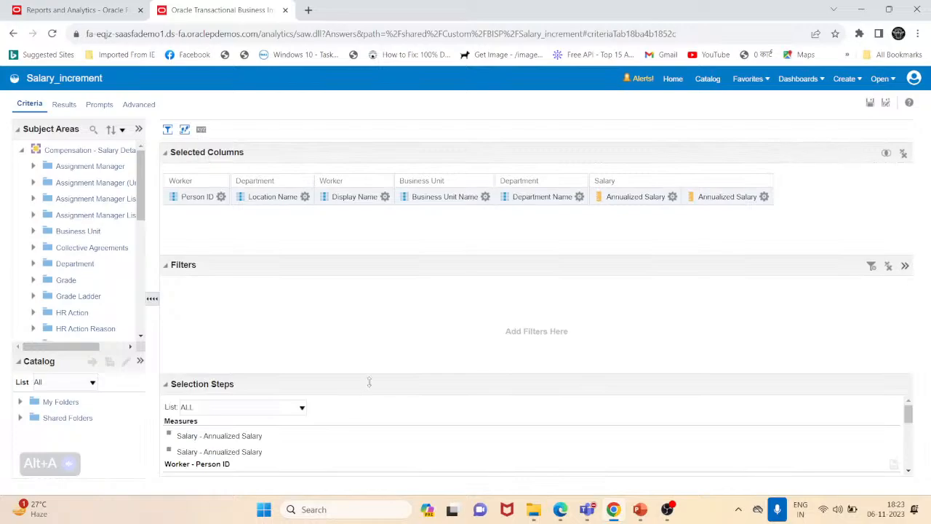
left_click_drag(369, 382, 380, 283)
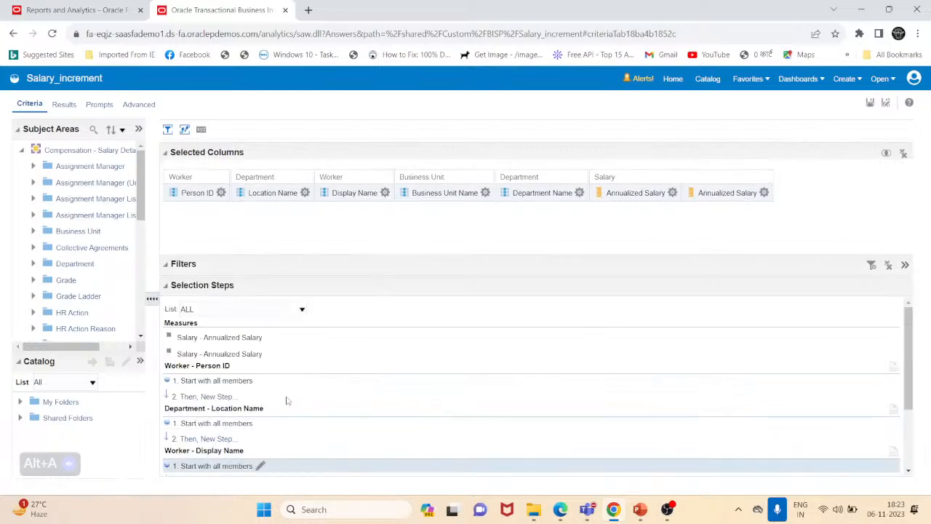
scroll(288, 400, "down", 3)
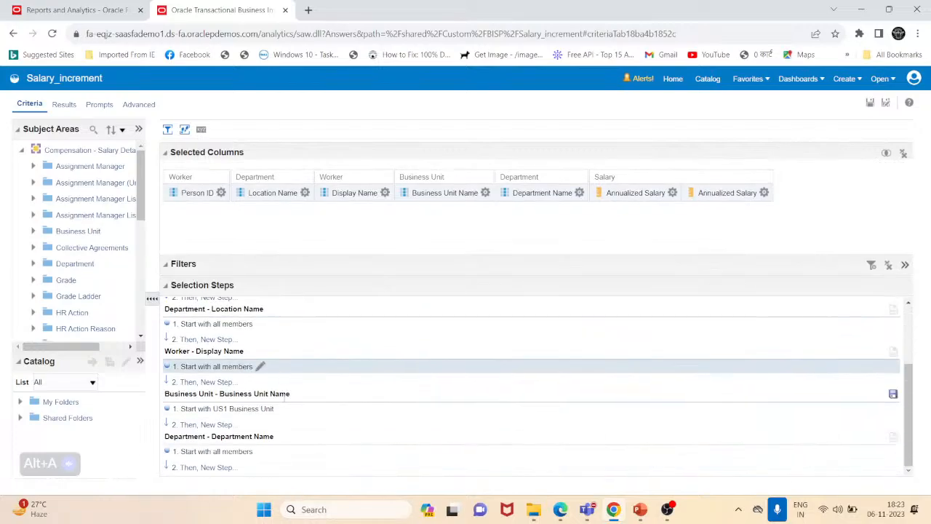
left_click(214, 426)
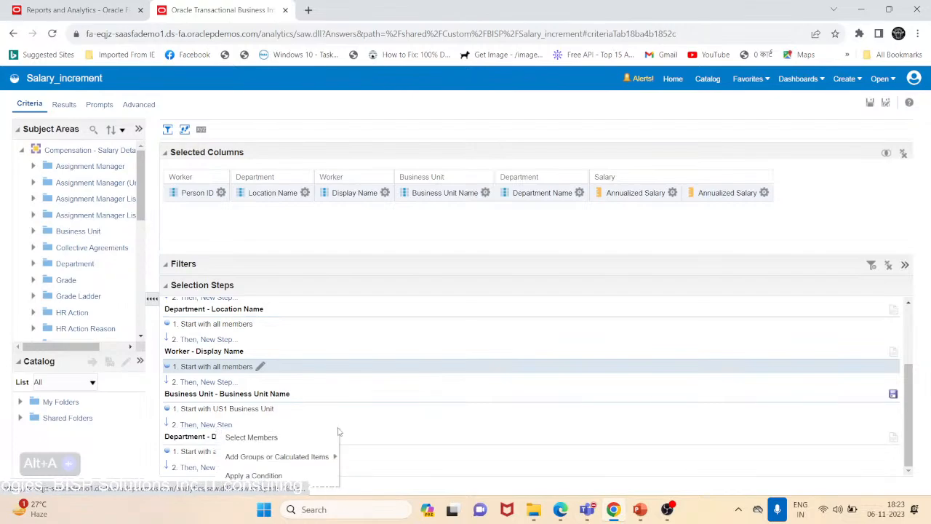
left_click(295, 445)
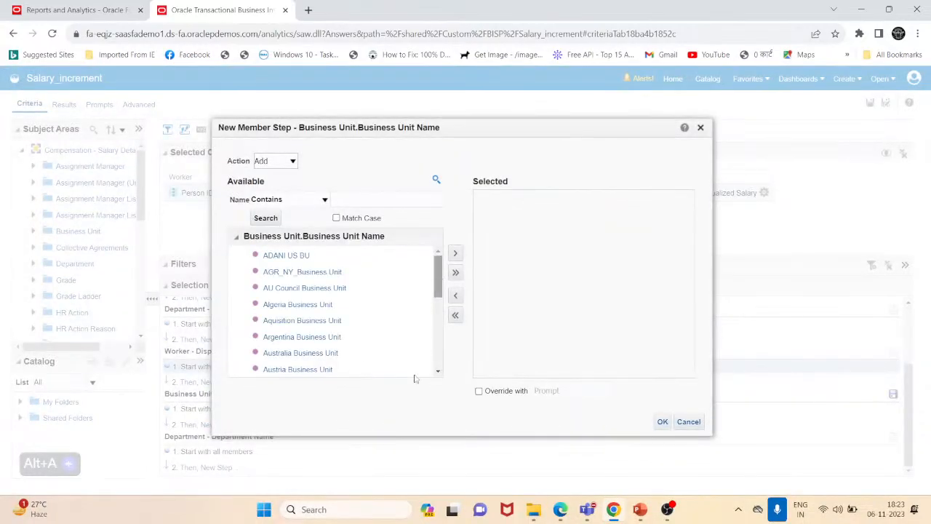
scroll(415, 373, "down", 5)
left_click(260, 362)
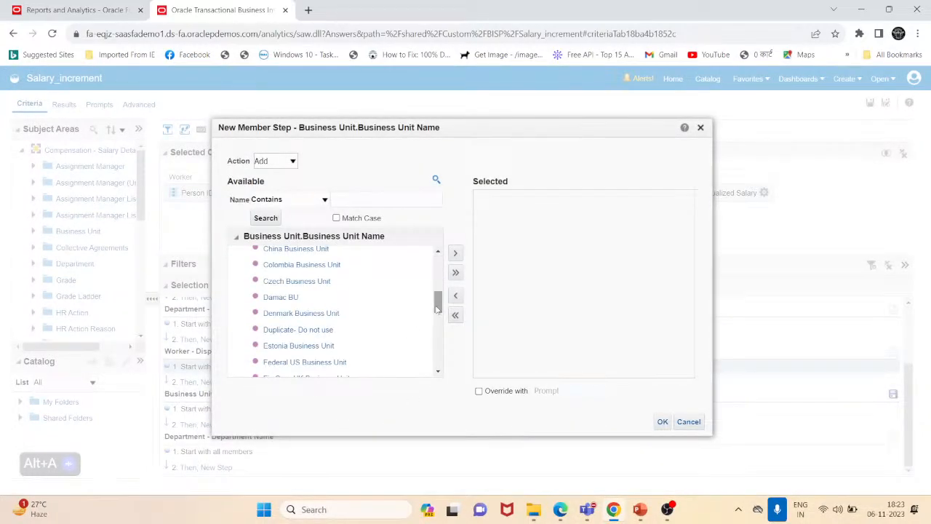
scroll(410, 331, "down", 5)
left_click(260, 361)
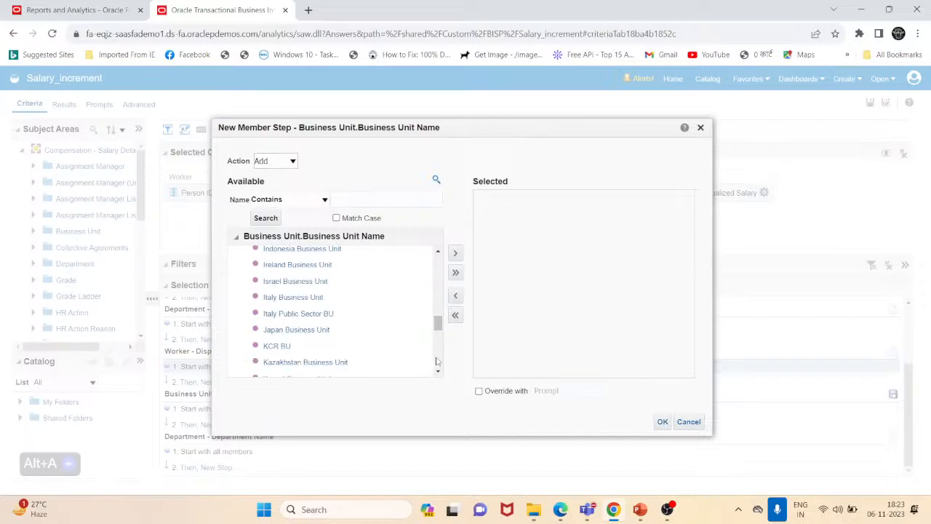
scroll(408, 342, "down", 5)
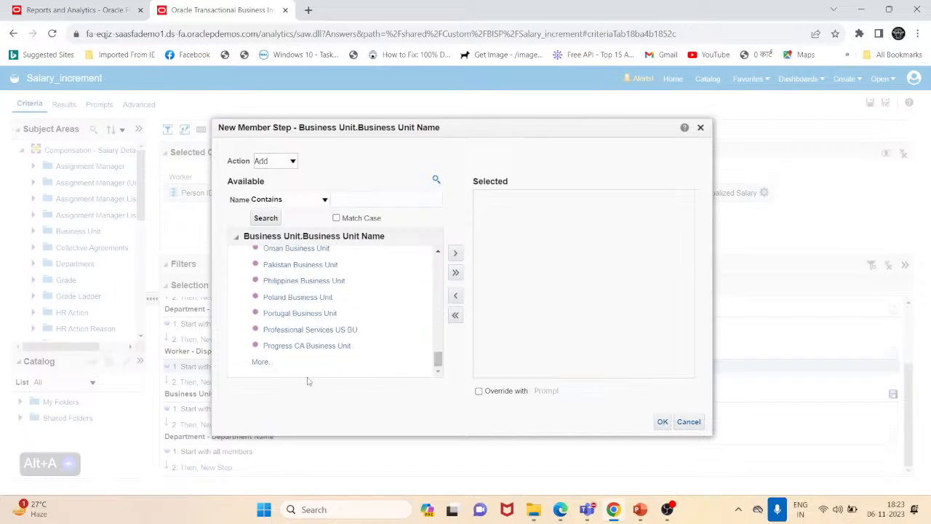
left_click(260, 362)
scroll(241, 367, "down", 5)
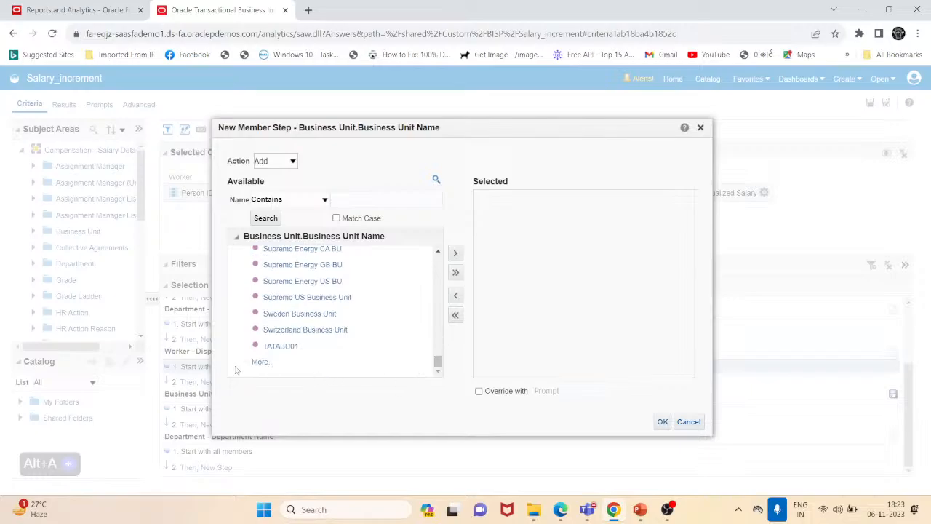
left_click(262, 362)
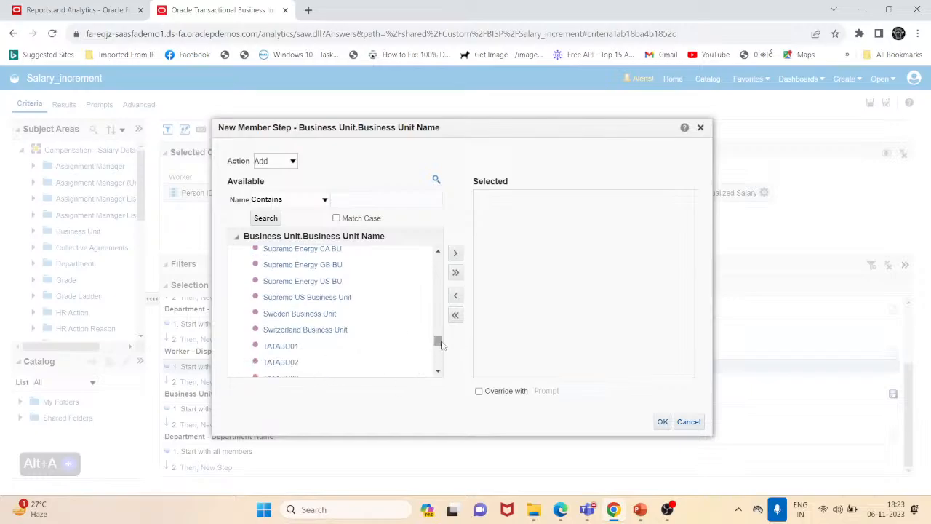
scroll(440, 348, "down", 5)
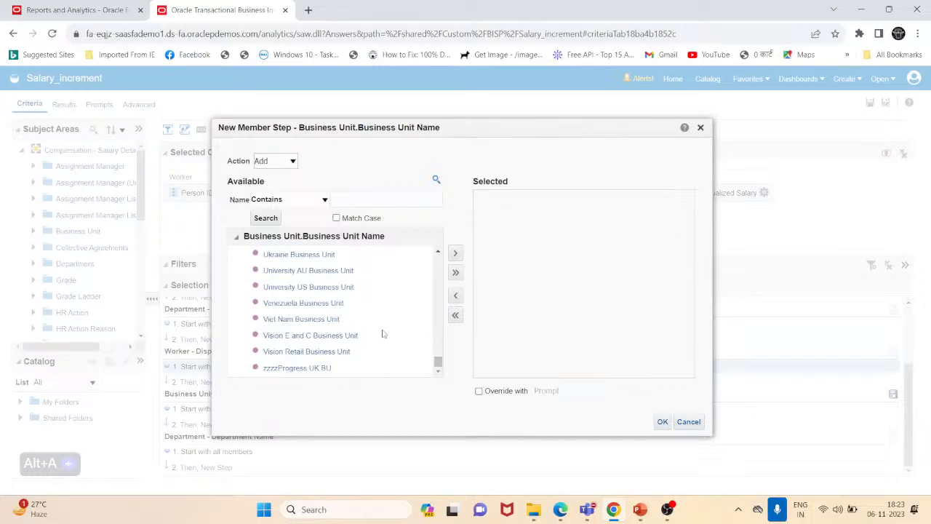
scroll(384, 334, "up", 20)
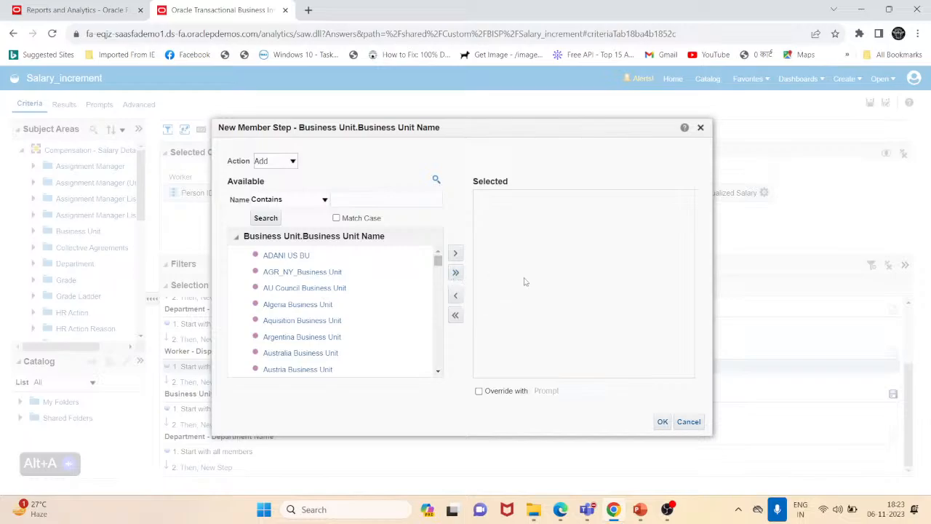
- Add all business units except US1 Business Unit as a new Add step and confirm
left_click(457, 274)
scroll(571, 286, "down", 4)
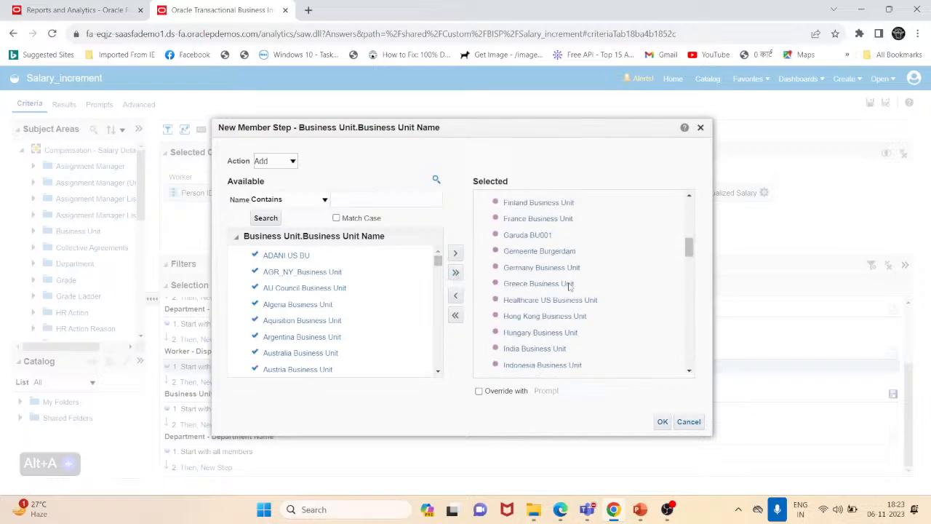
scroll(571, 286, "down", 5)
scroll(571, 286, "up", 12)
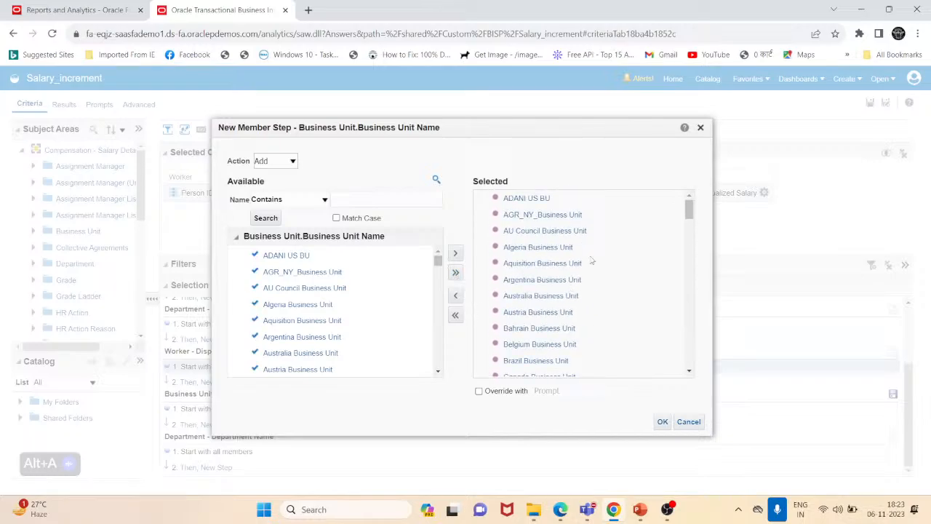
scroll(591, 261, "down", 12)
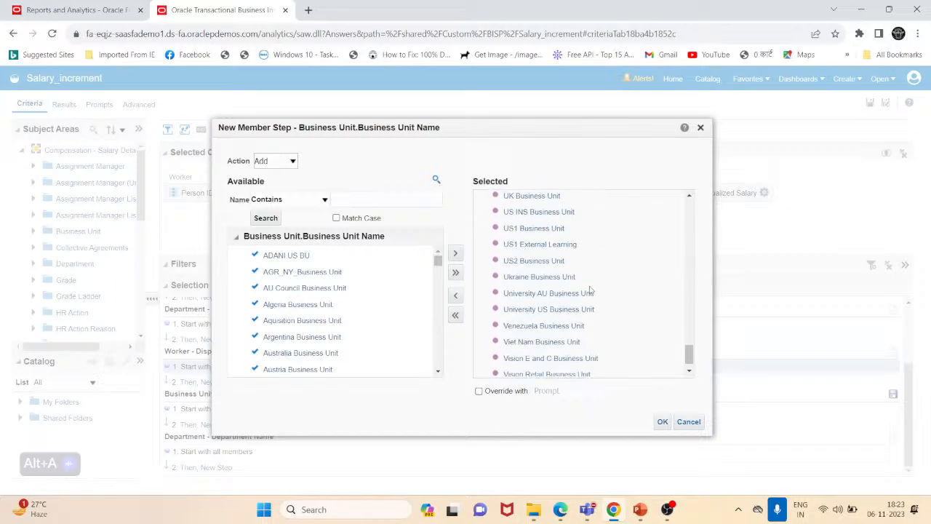
left_click(534, 229)
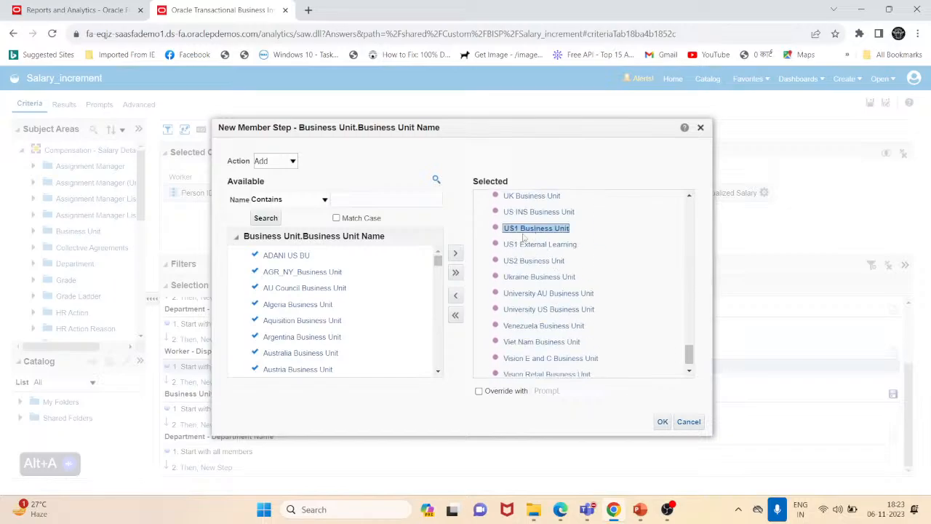
left_click(456, 296)
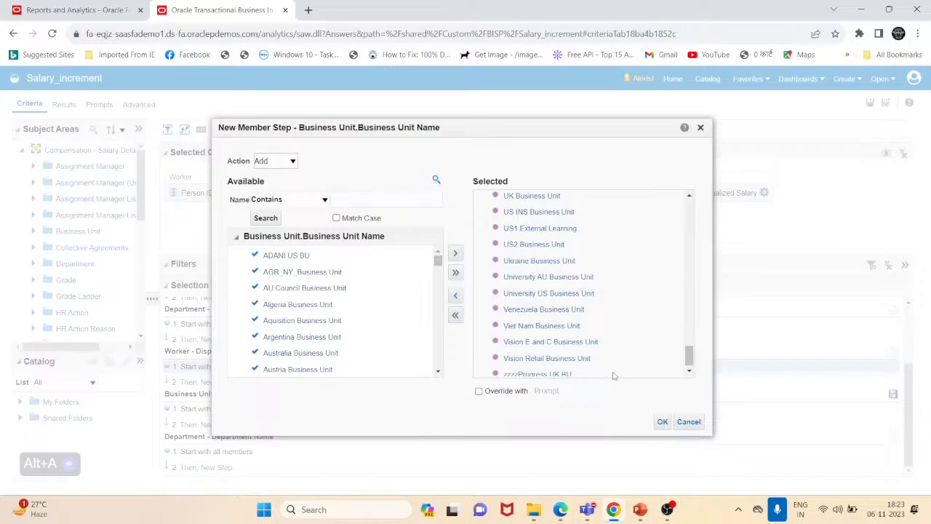
left_click(662, 422)
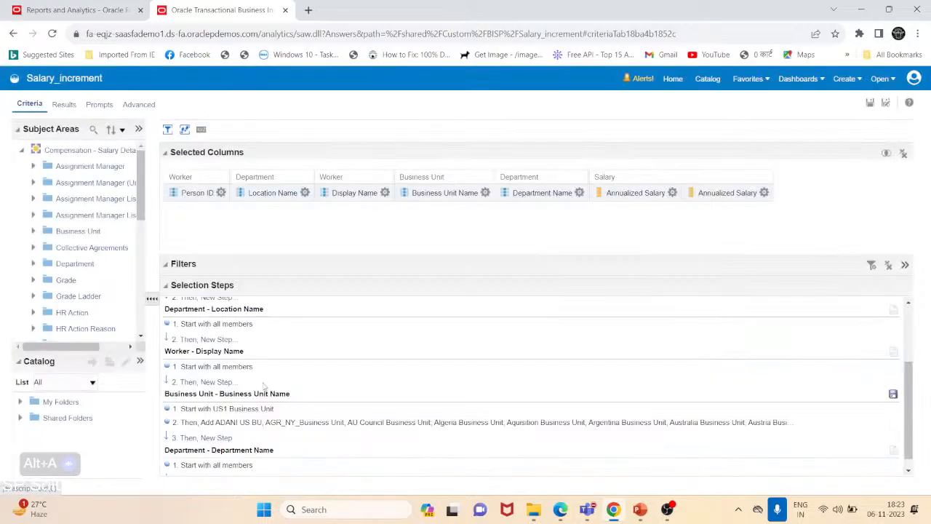
- Switch to the Results view and scroll through the salary table rows for the added business units
left_click(63, 106)
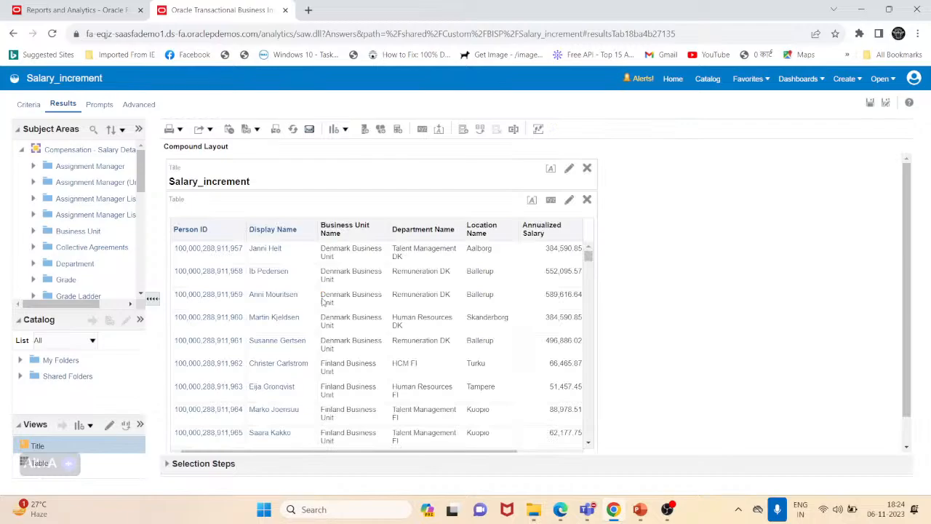
scroll(307, 314, "down", 10)
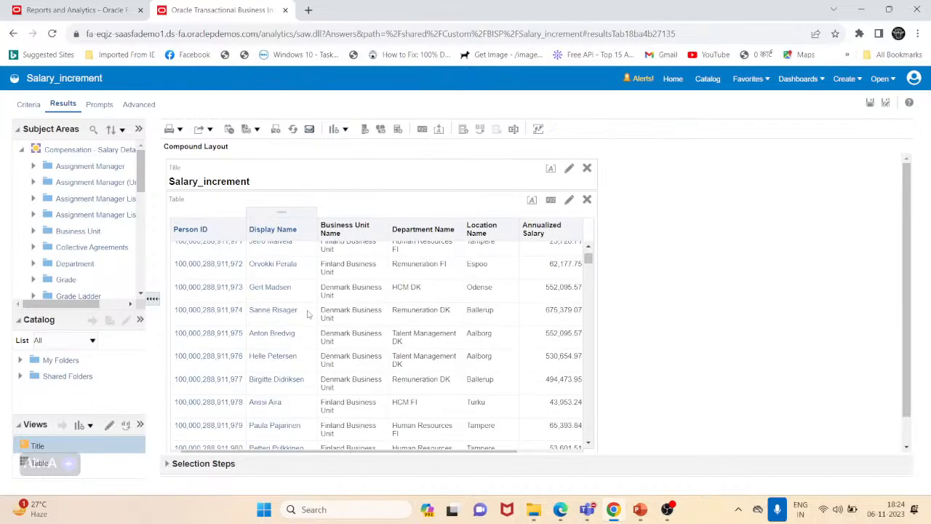
scroll(307, 314, "down", 10)
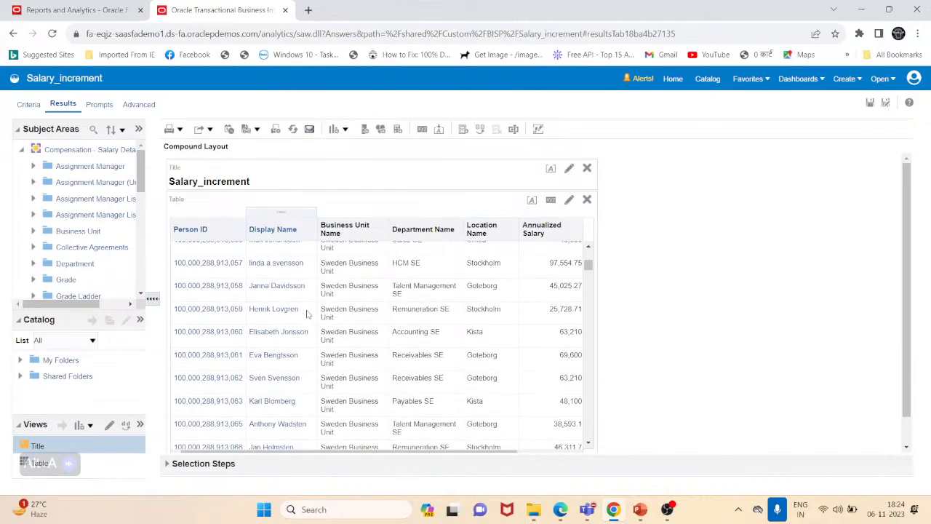
scroll(307, 315, "down", 10)
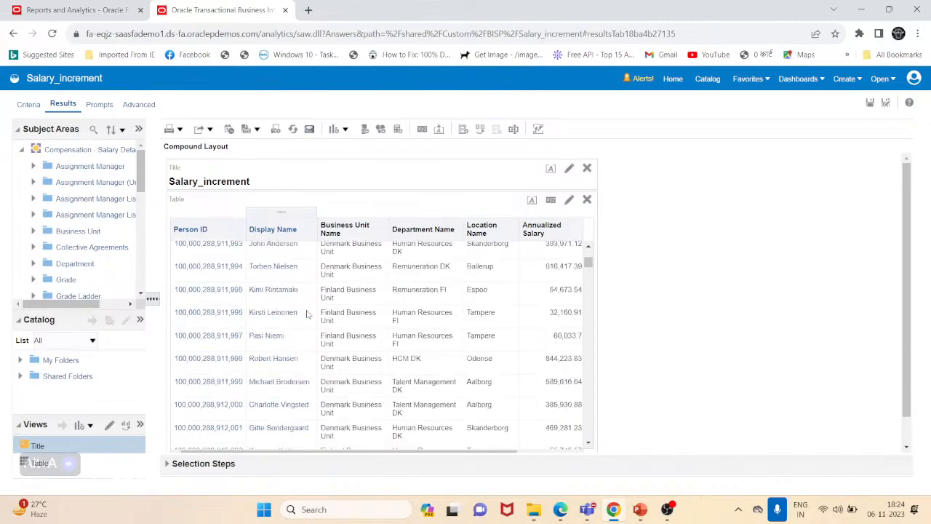
scroll(307, 314, "down", 5)
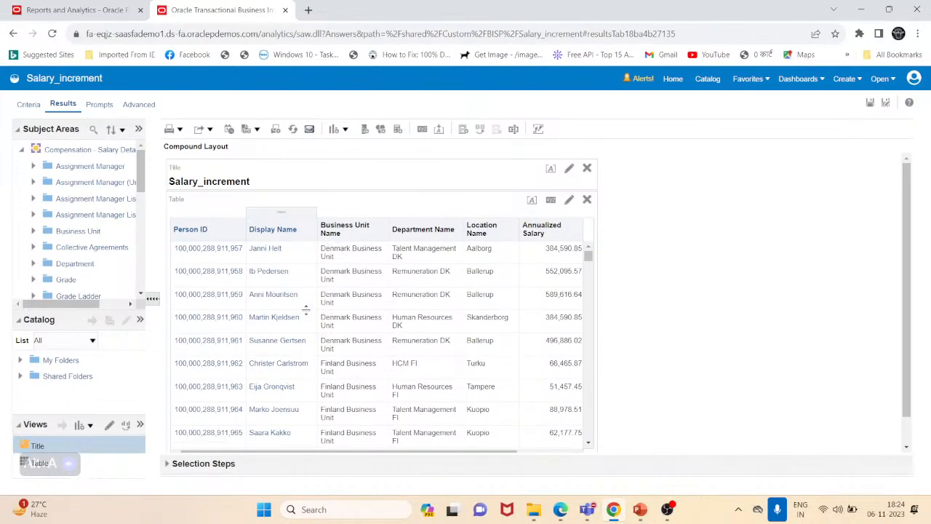
scroll(306, 311, "down", 8)
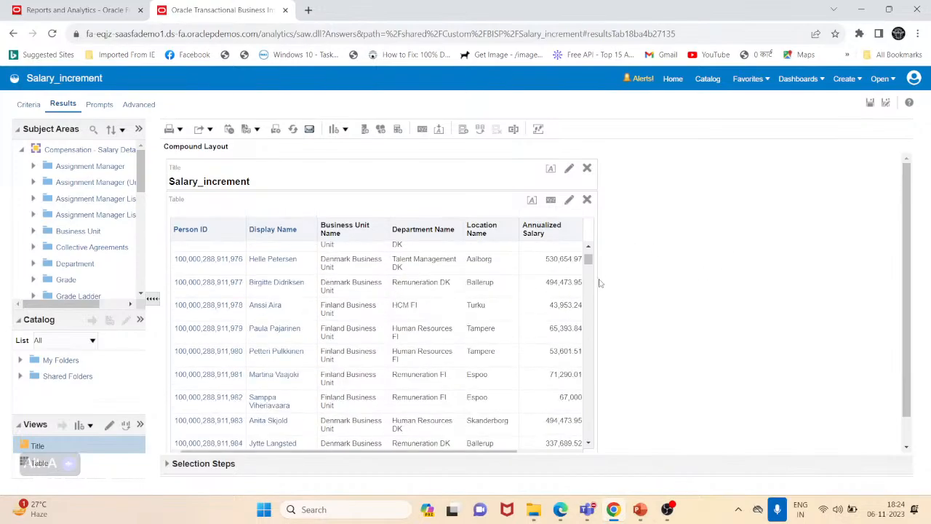
left_click_drag(591, 259, 589, 433)
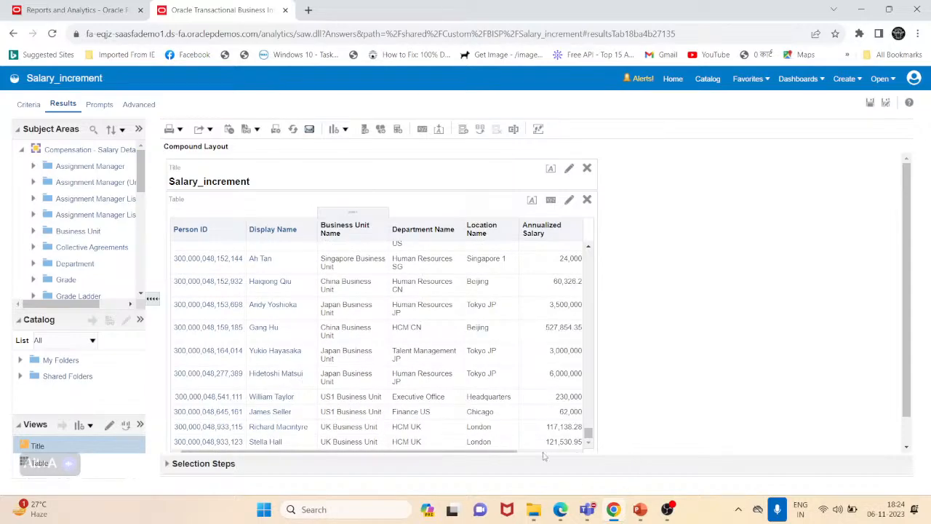
scroll(690, 350, "down", 1)
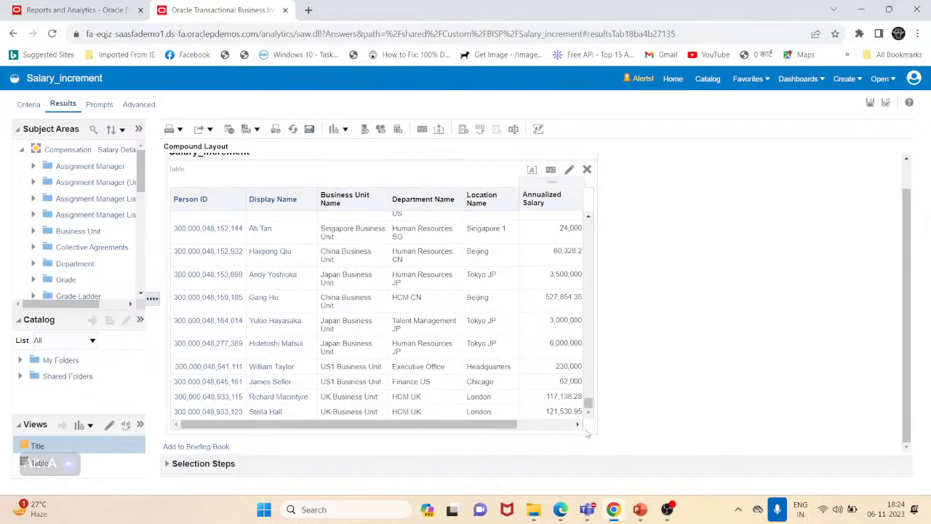
scroll(268, 232, "up", 5)
scroll(269, 232, "down", 10)
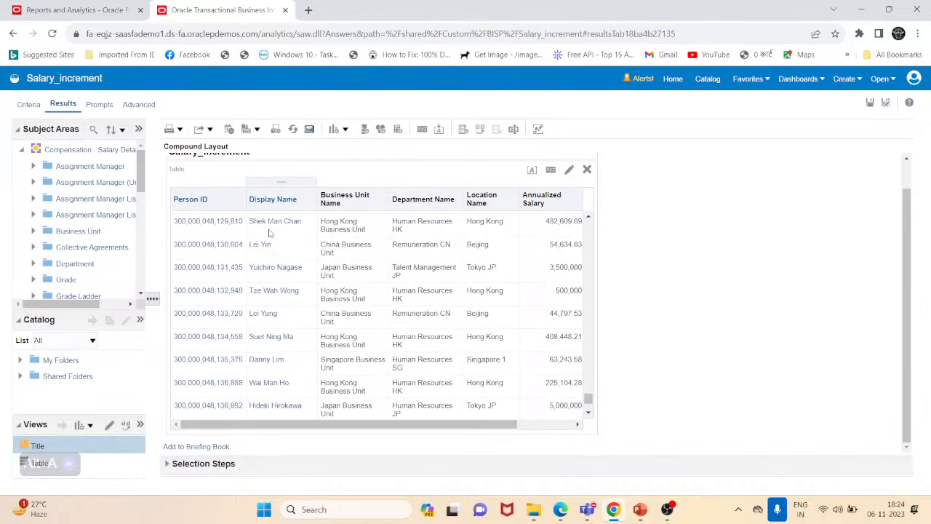
scroll(269, 233, "up", 10)
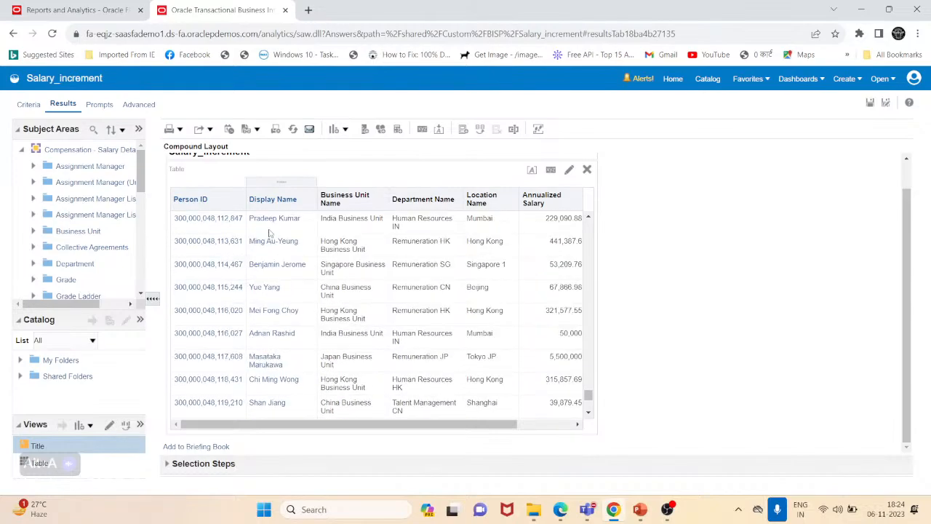
scroll(269, 233, "up", 10)
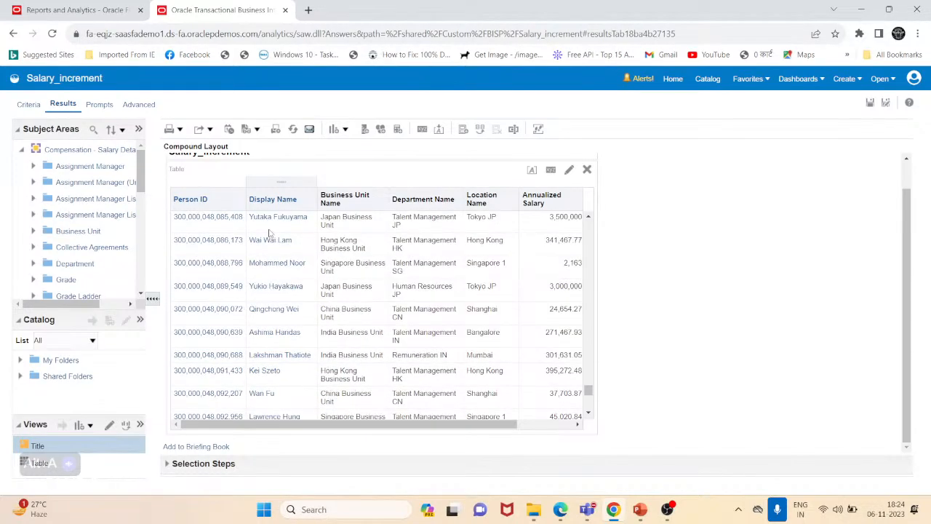
scroll(269, 233, "up", 5)
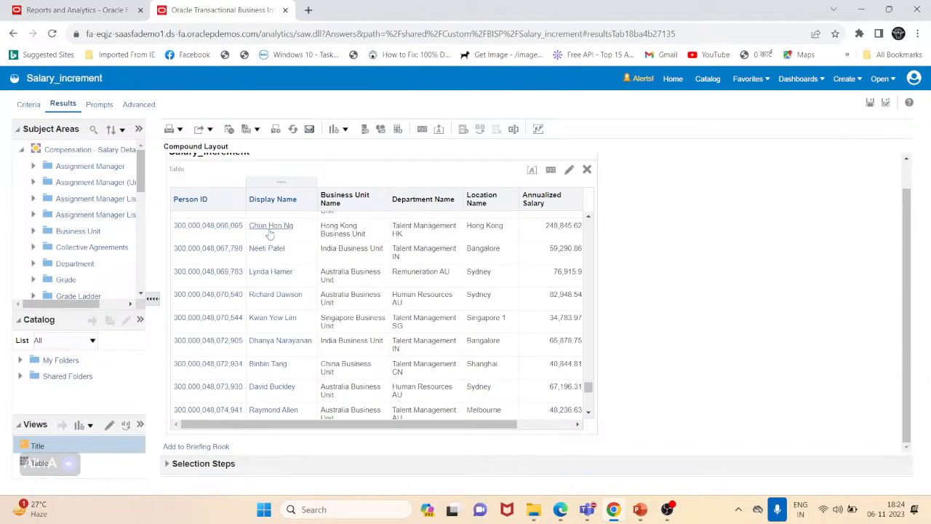
scroll(270, 233, "up", 5)
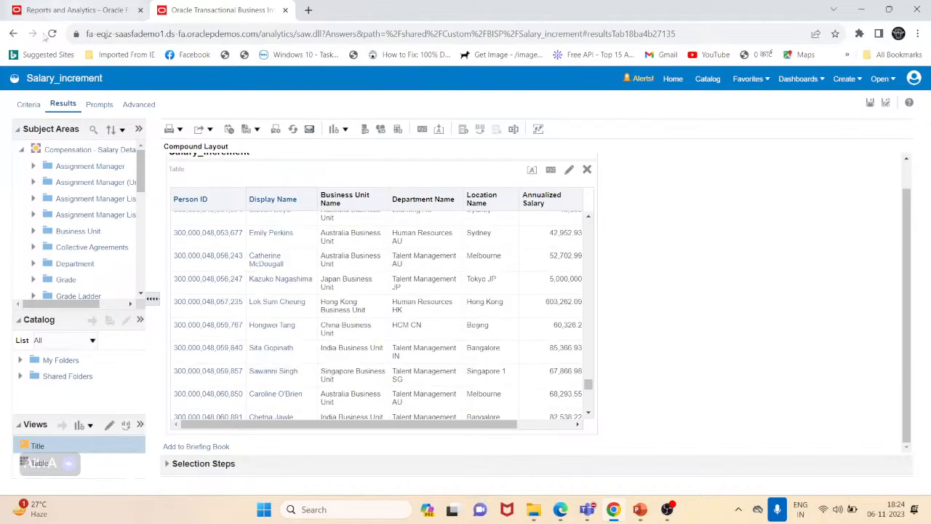
- Change the first Business Unit Name selection step to Start with all members and delete the Add step
left_click(29, 104)
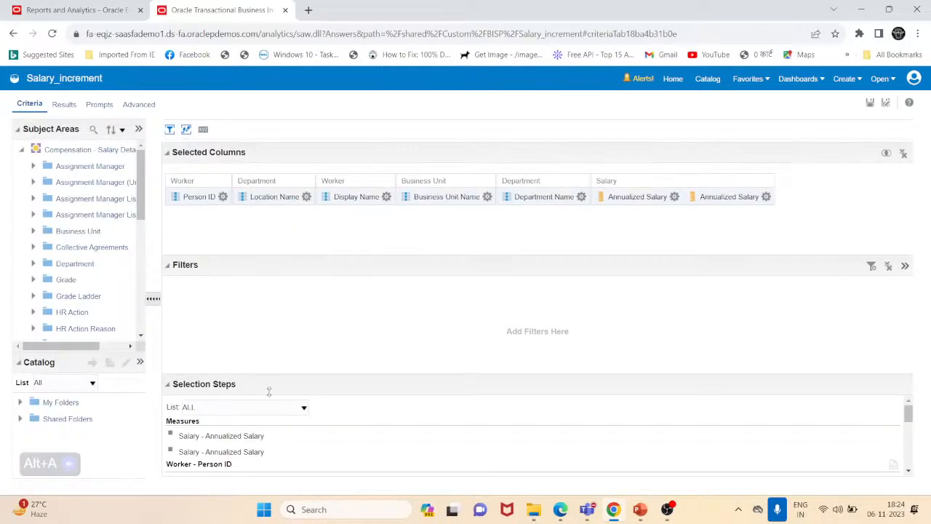
scroll(280, 362, "down", 3)
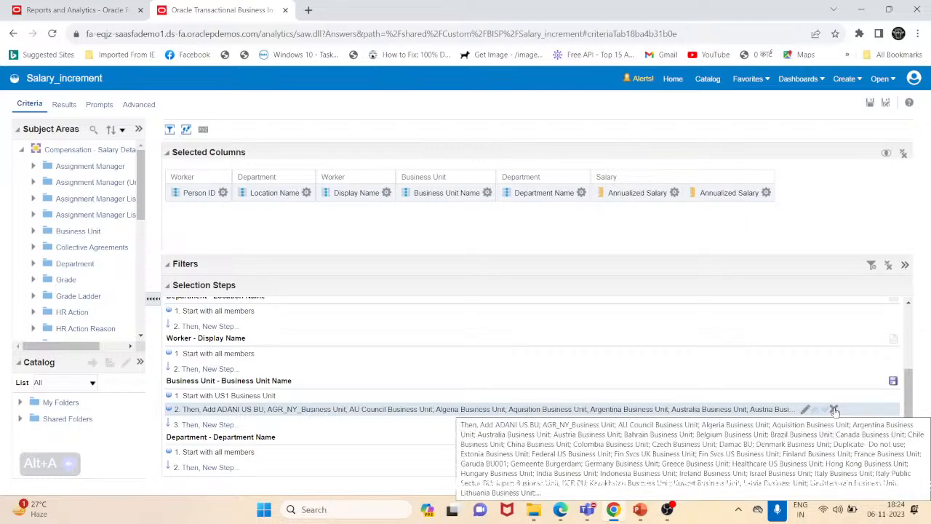
left_click(281, 397)
left_click(329, 160)
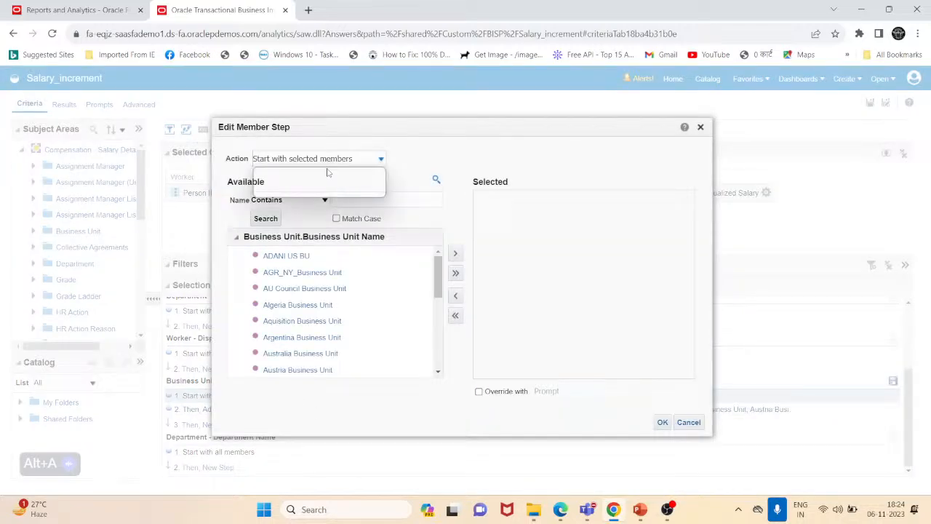
left_click(298, 172)
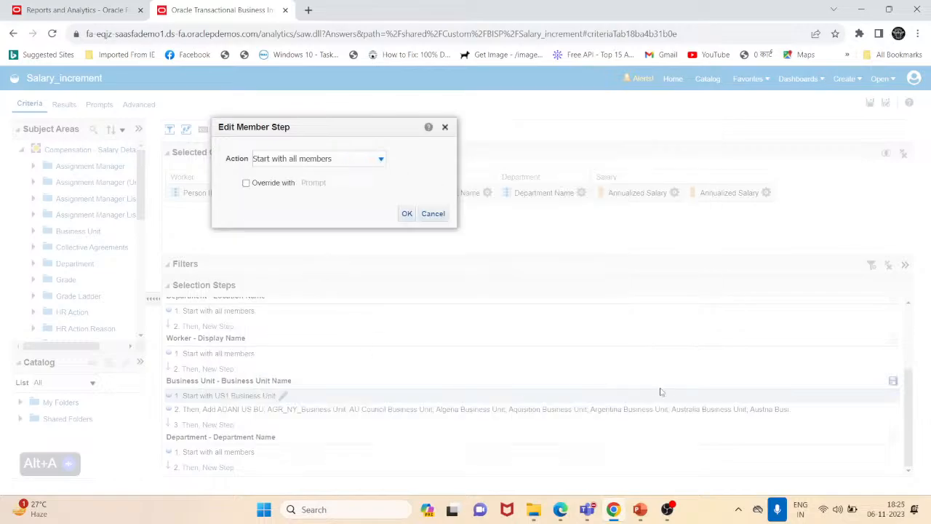
left_click(406, 216)
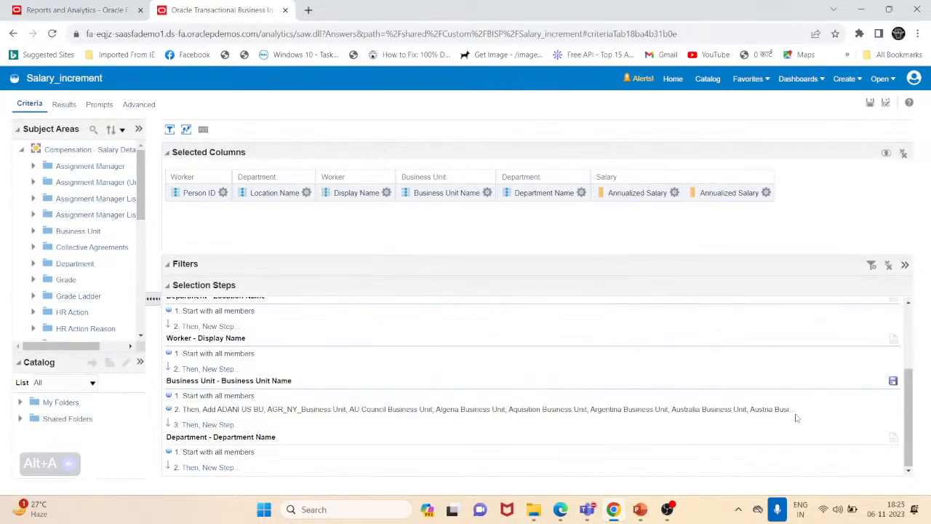
left_click(834, 410)
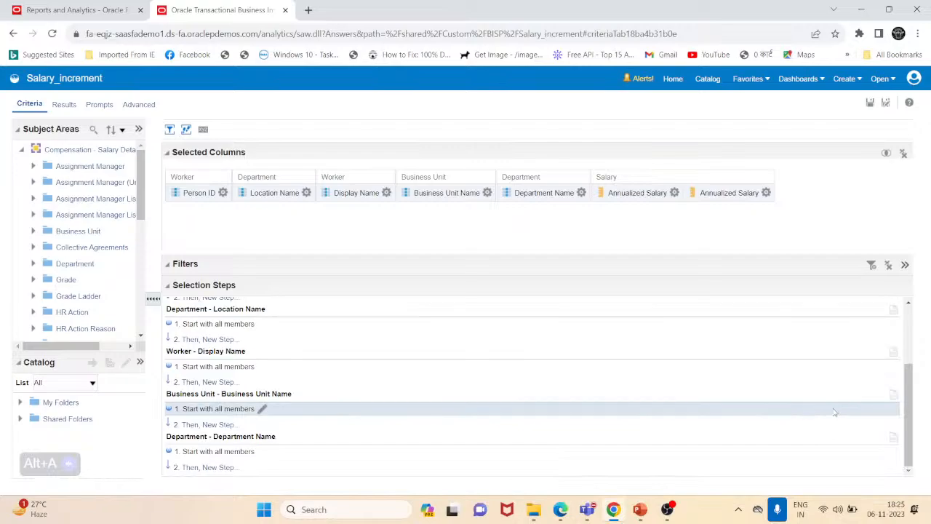
- Add a new Keep only member step for Business Unit Name with AU Council Business Unit and Denmark Business Unit
left_click(187, 427)
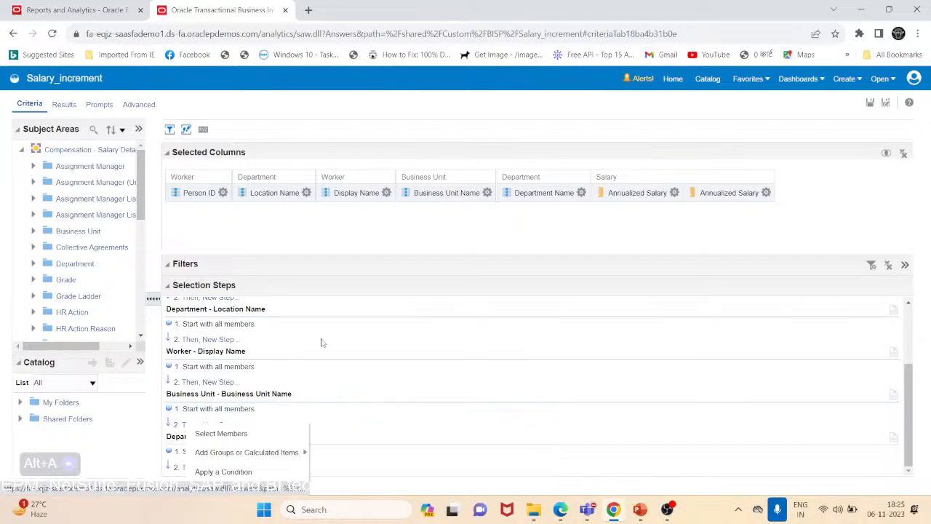
left_click(262, 436)
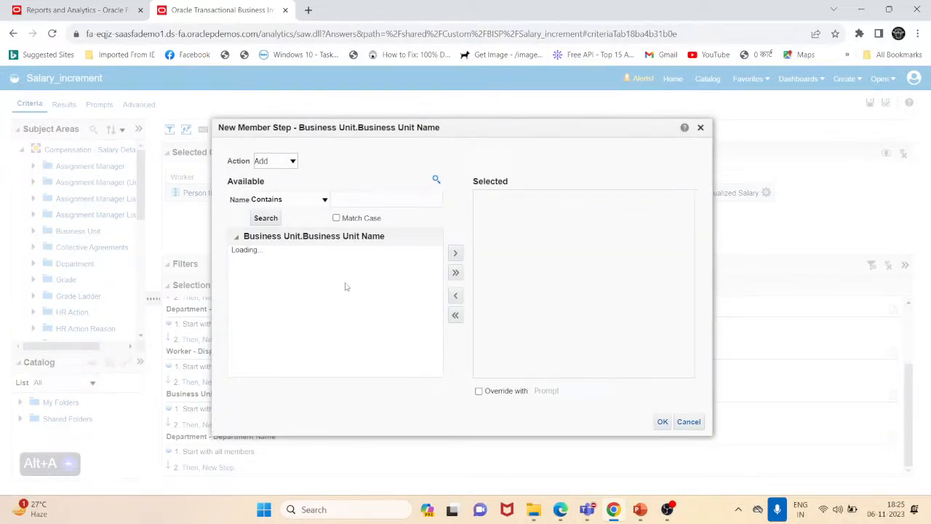
left_click(293, 161)
left_click(275, 184)
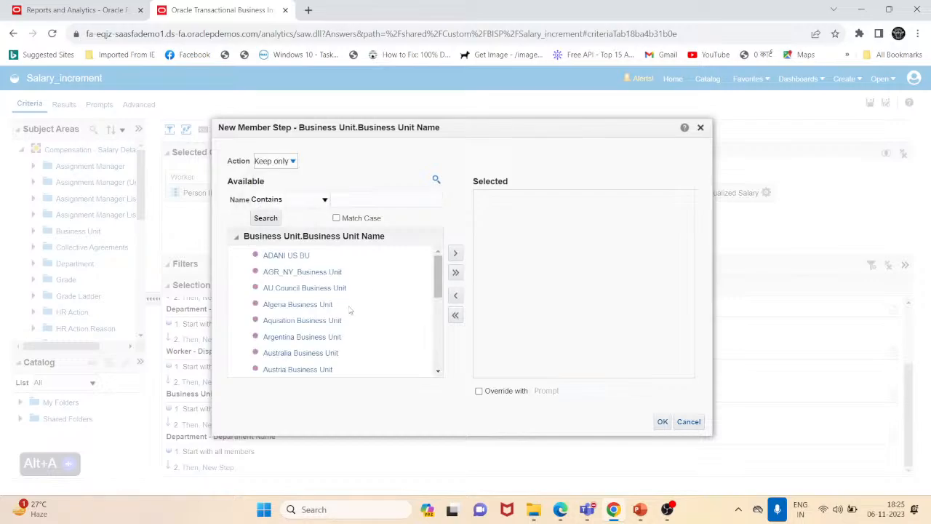
mouse_move(439, 275)
left_mouse_down()
mouse_move(437, 321)
mouse_move(428, 265)
left_mouse_up()
left_click(340, 290)
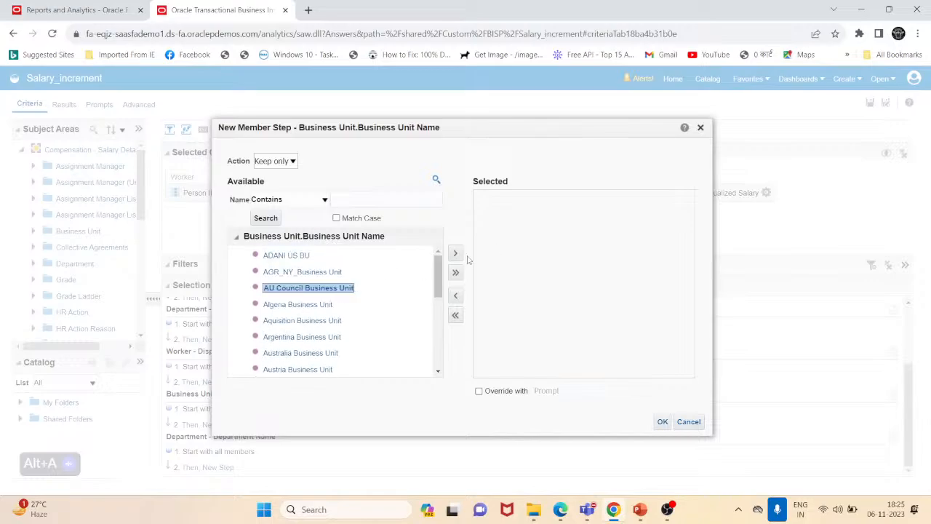
left_click(458, 253)
left_click_drag(438, 275, 406, 380)
left_click(292, 314)
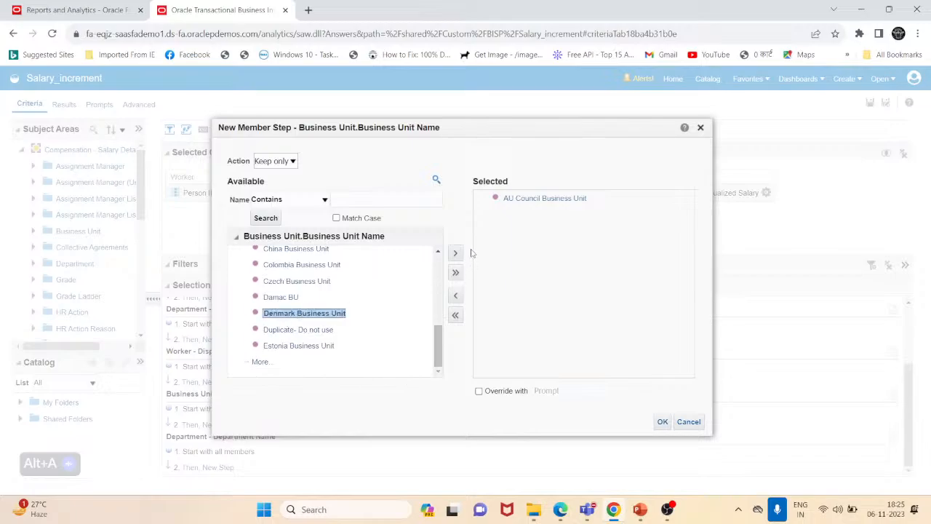
left_click(457, 252)
- Search for us1, add US1 Business Unit to the Keep only selection, and confirm the step
left_click(375, 201)
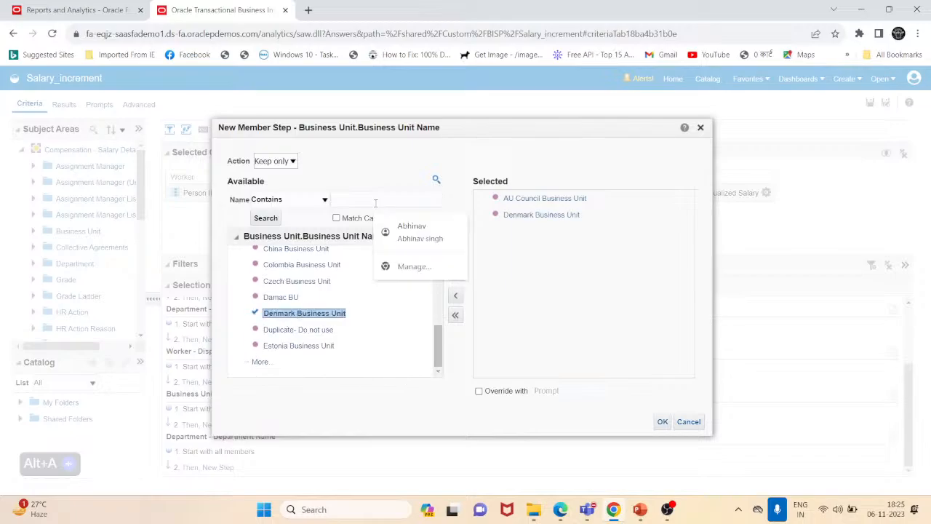
type("u")
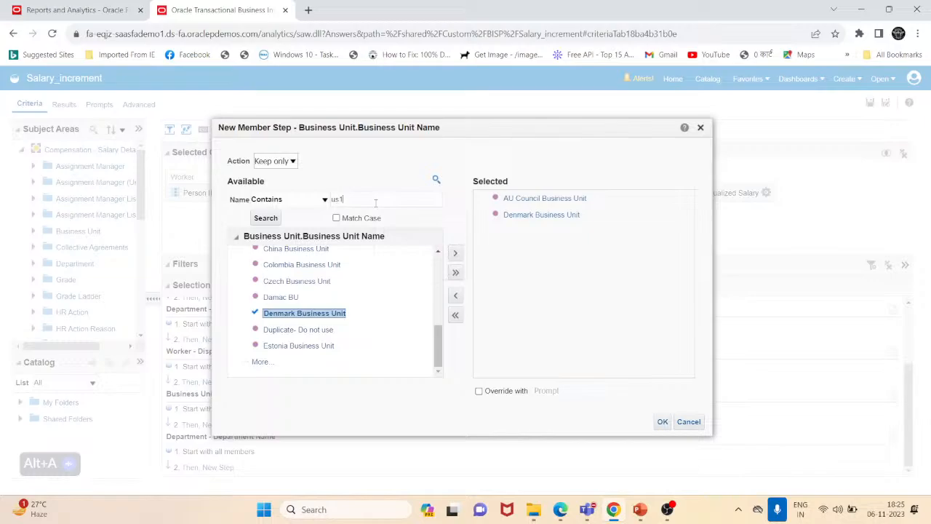
type("s1")
left_click(268, 218)
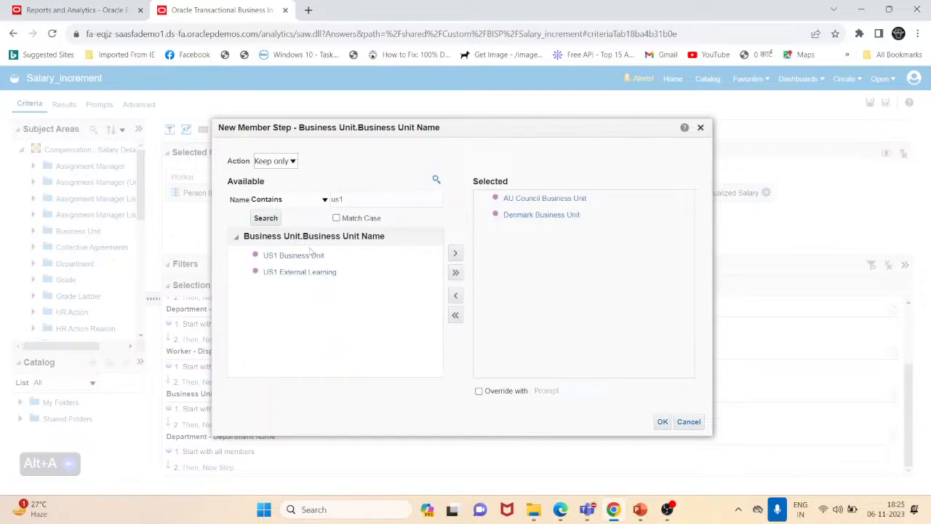
left_click(295, 255)
left_click(456, 254)
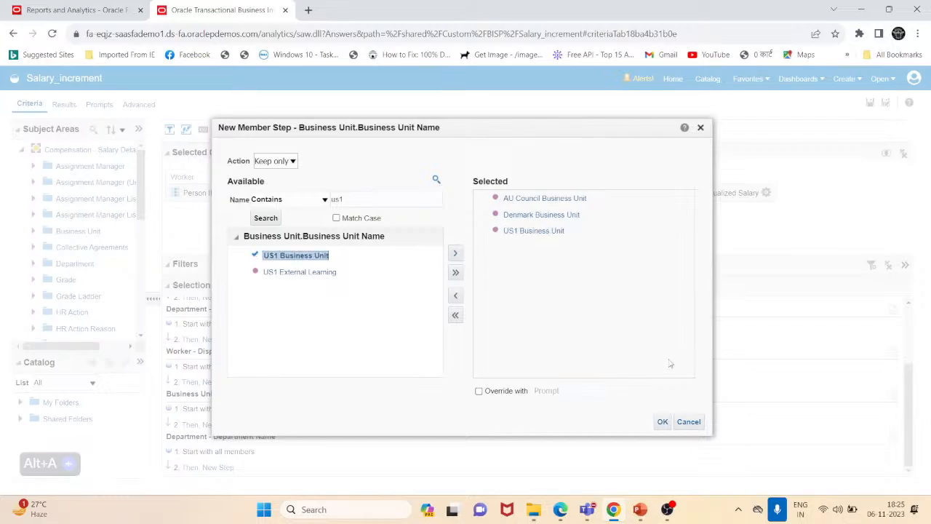
left_click(662, 422)
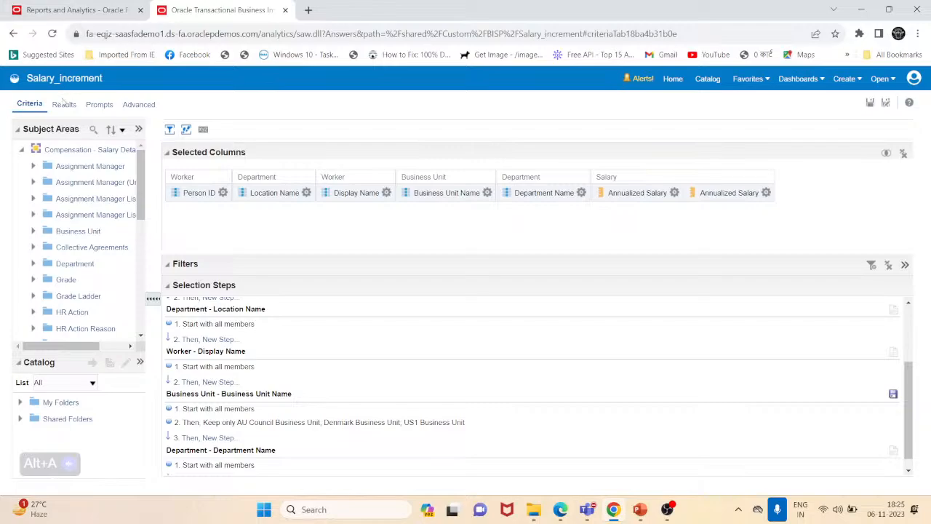
- Switch to the Results view and scroll through the salary table rows for the kept business units
left_click(63, 104)
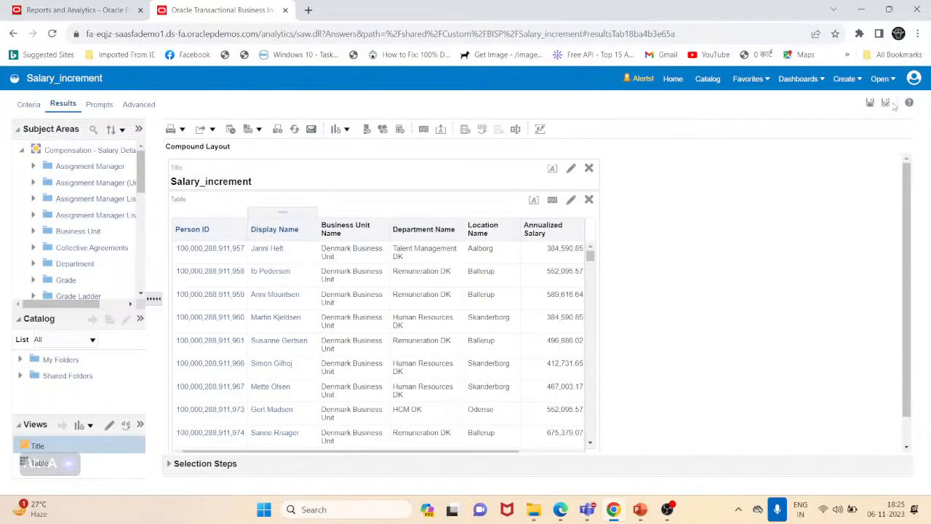
scroll(449, 339, "down", 10)
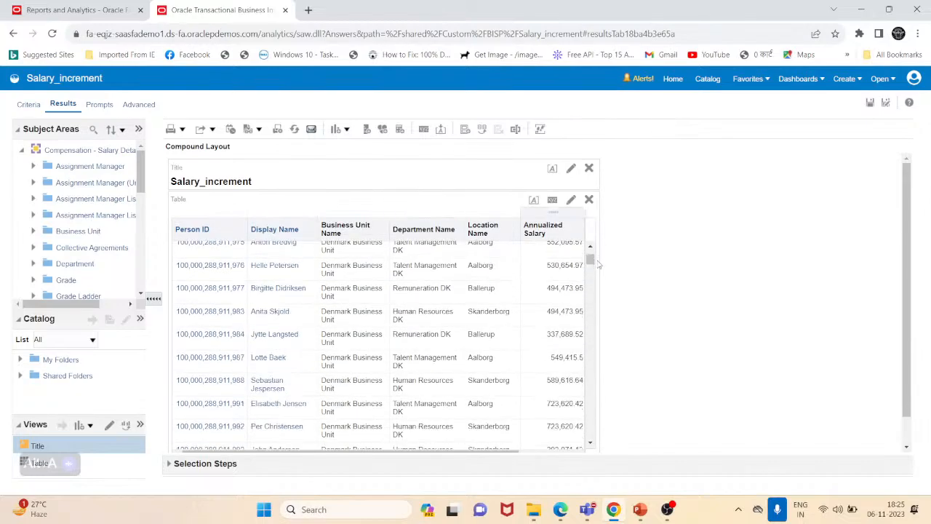
left_click(586, 362)
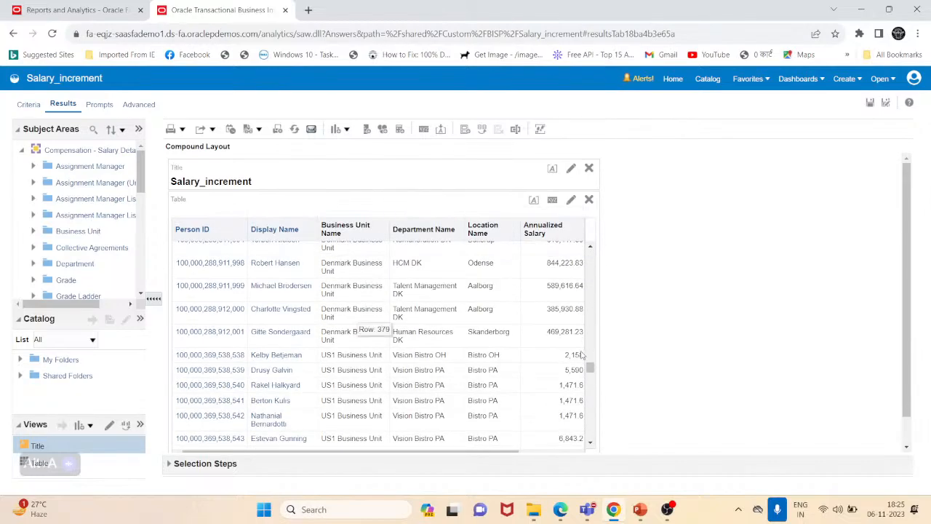
left_click_drag(589, 365, 588, 470)
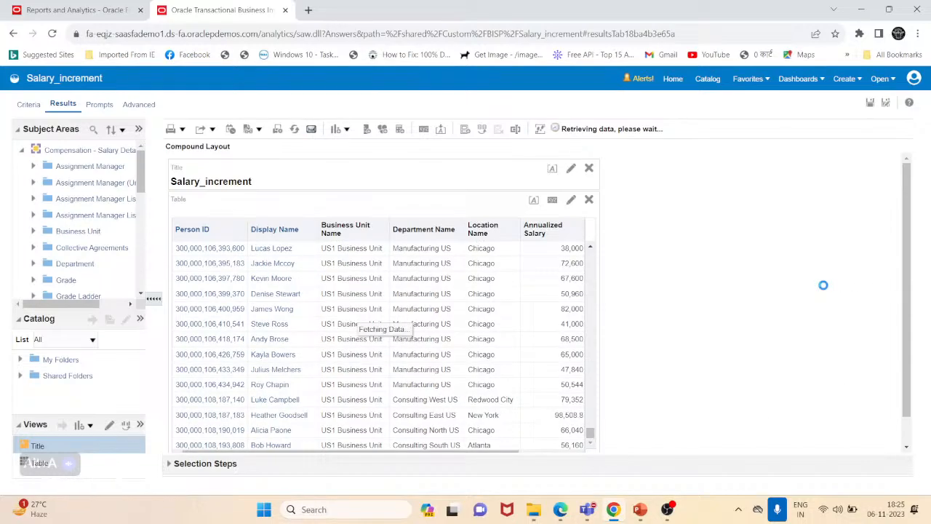
scroll(825, 288, "down", 2)
scroll(337, 403, "up", 1)
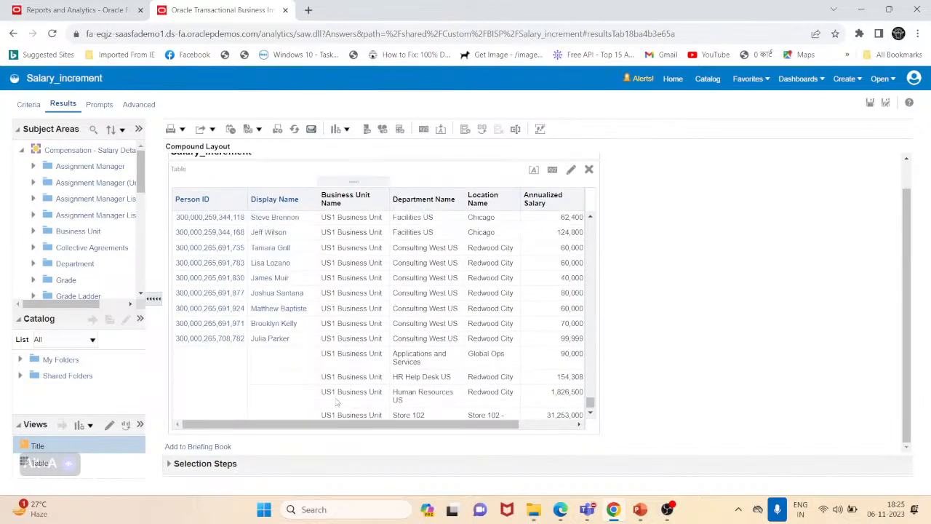
scroll(337, 402, "up", 5)
- Open the save dialog for the Business Unit Name selection steps and name them Business_unit
left_click(30, 104)
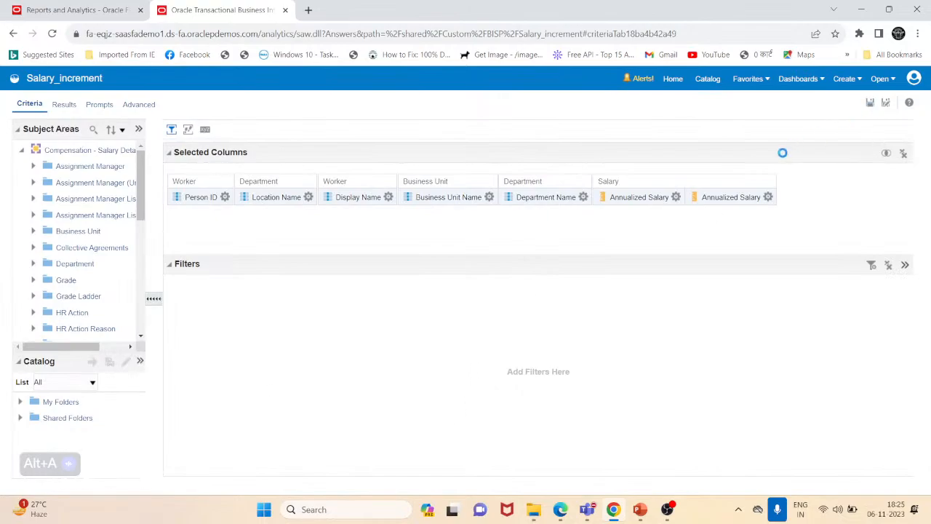
left_click(187, 129)
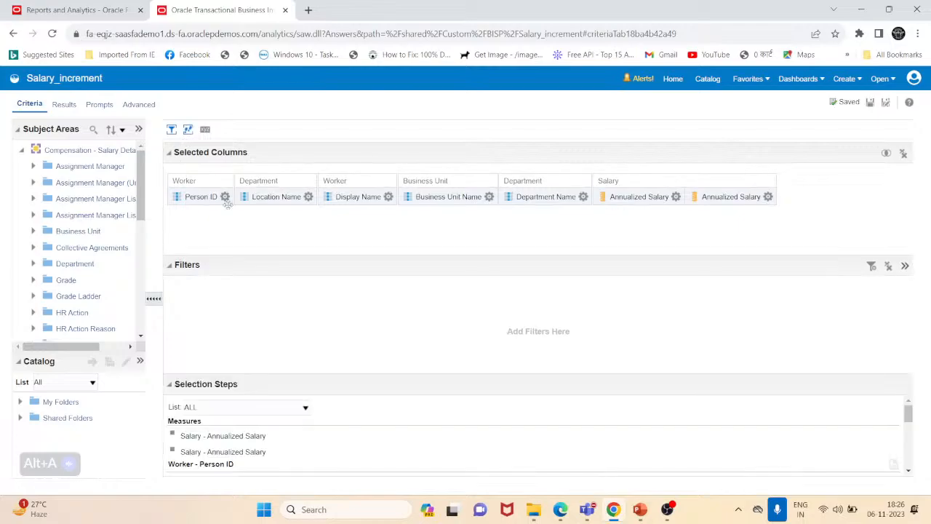
left_click(262, 270)
scroll(295, 404, "down", 3)
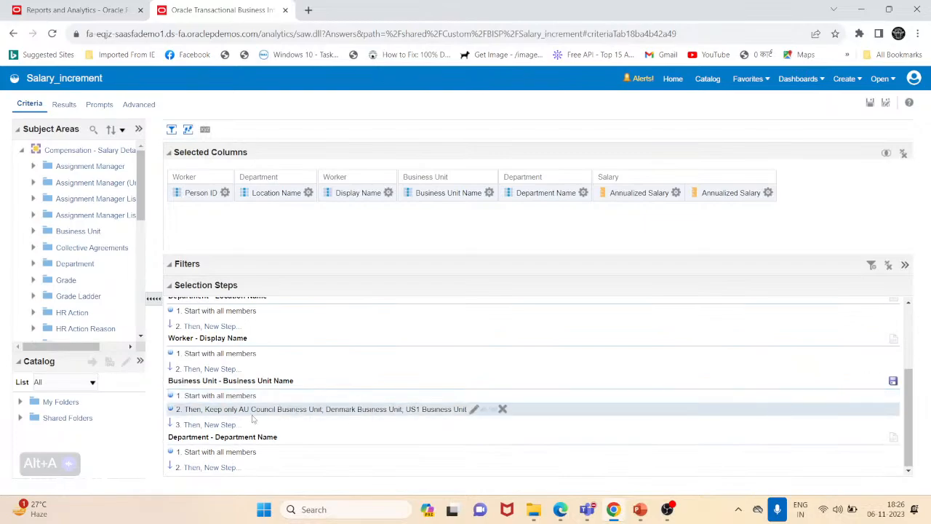
left_click(893, 382)
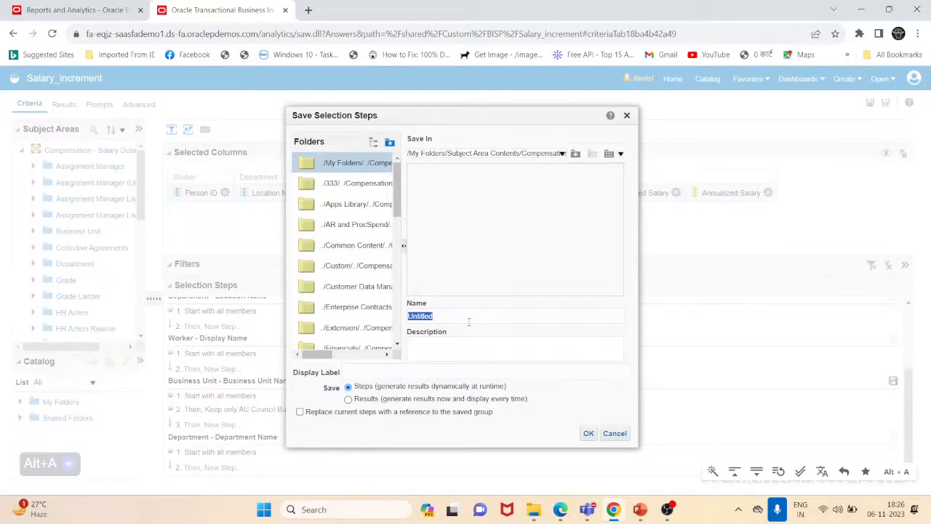
type("Business_unit")
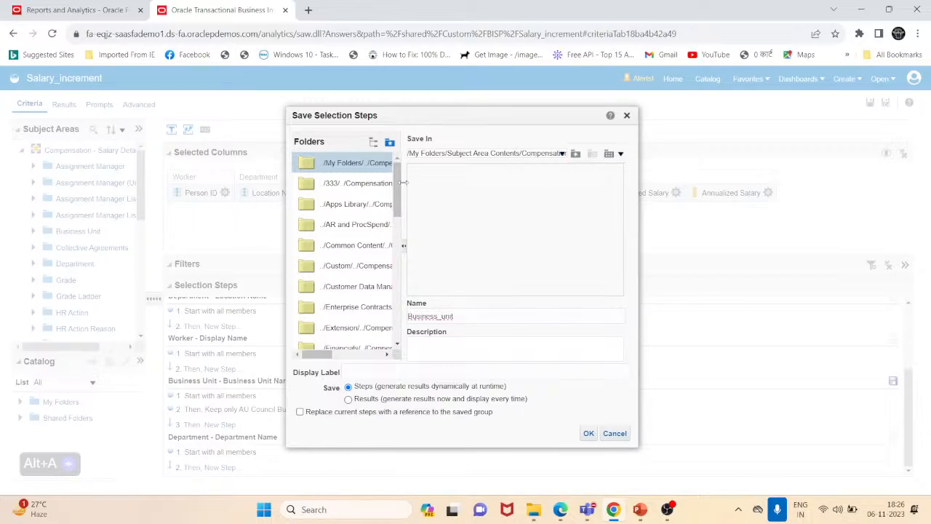
- Save the steps from the Shared Folders/Custom/BISP folder, accepting the recommended save location
left_click(354, 267)
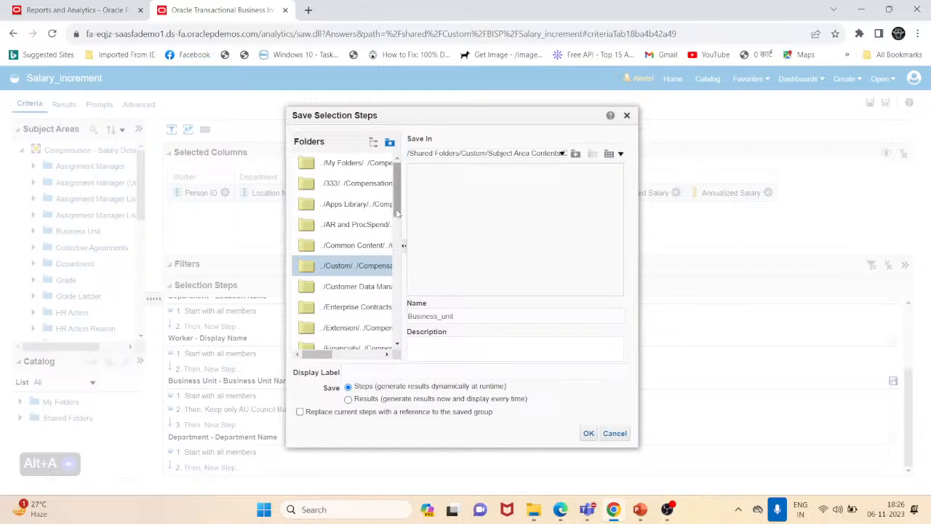
left_click(575, 154)
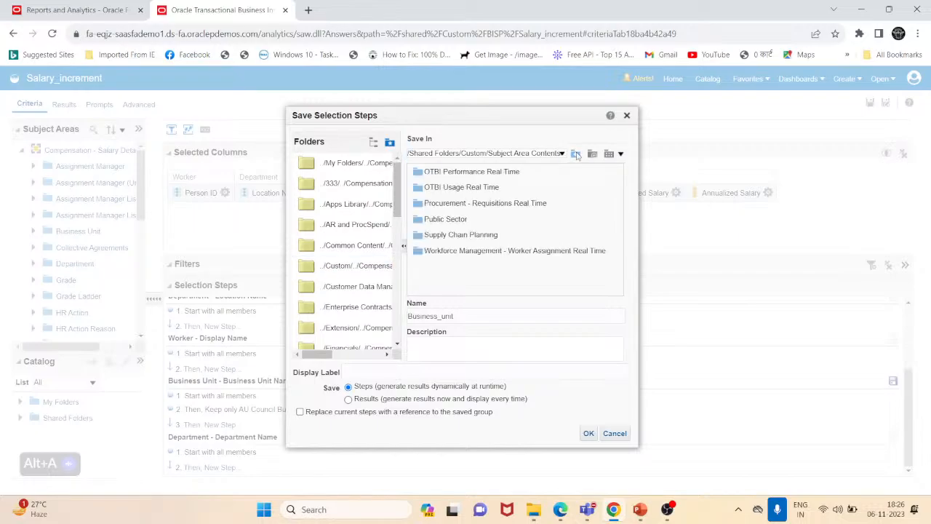
left_click(575, 154)
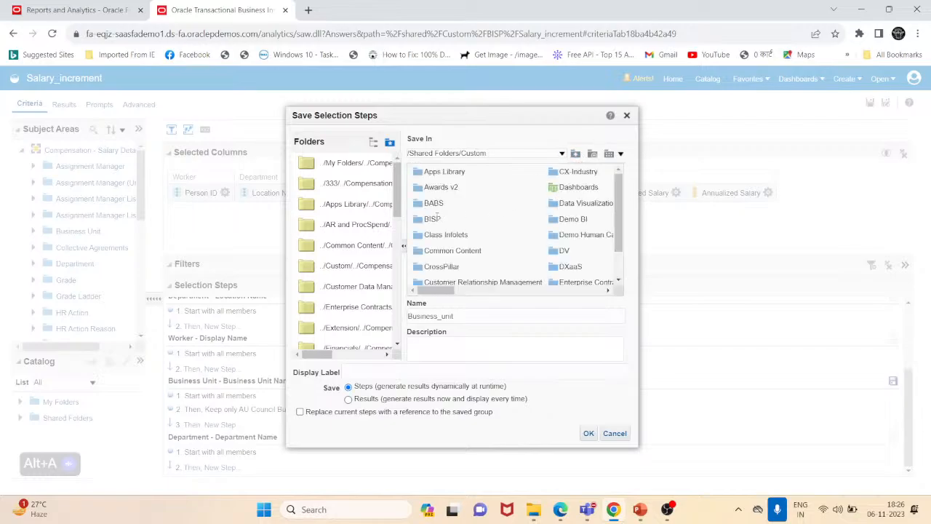
left_click(433, 221)
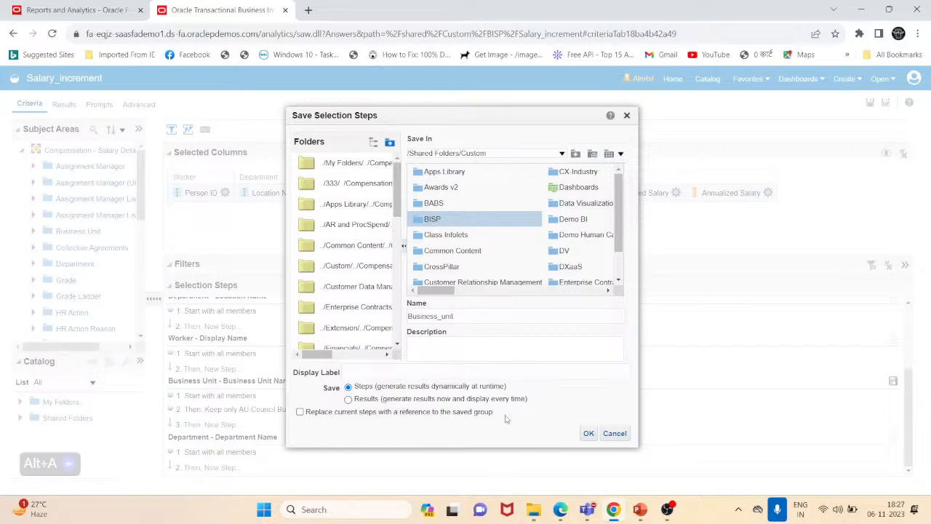
left_click(589, 433)
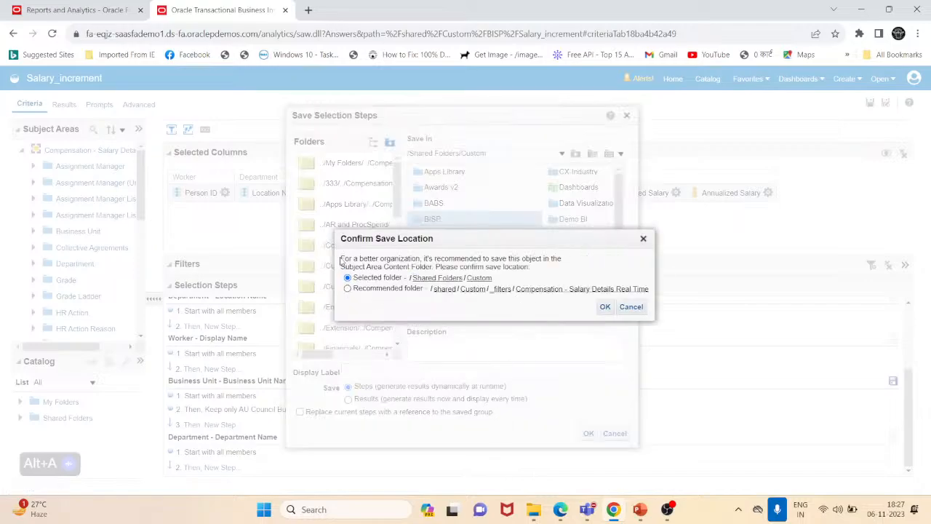
left_click_drag(340, 261, 532, 259)
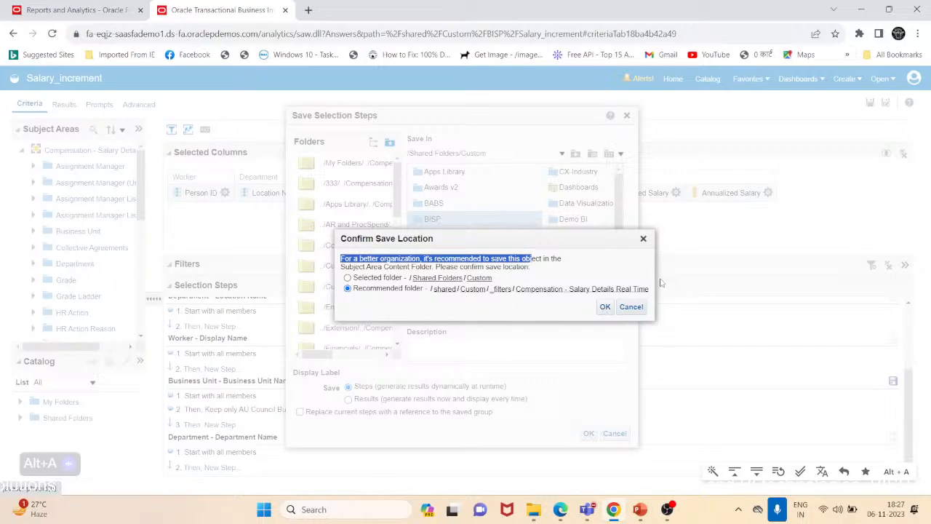
left_click(603, 309)
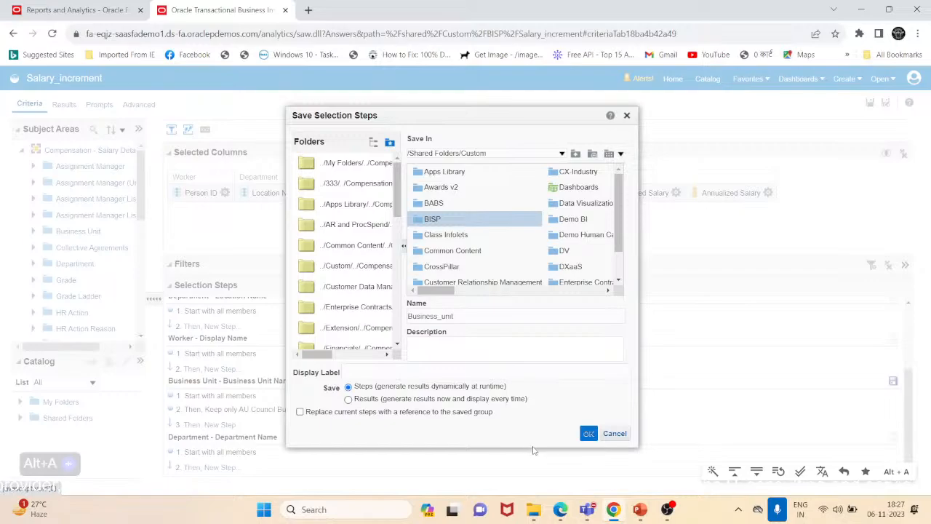
- Wait for the unresponsive page and switch to the Reports and Analytics browser tab
mouse_move(538, 512)
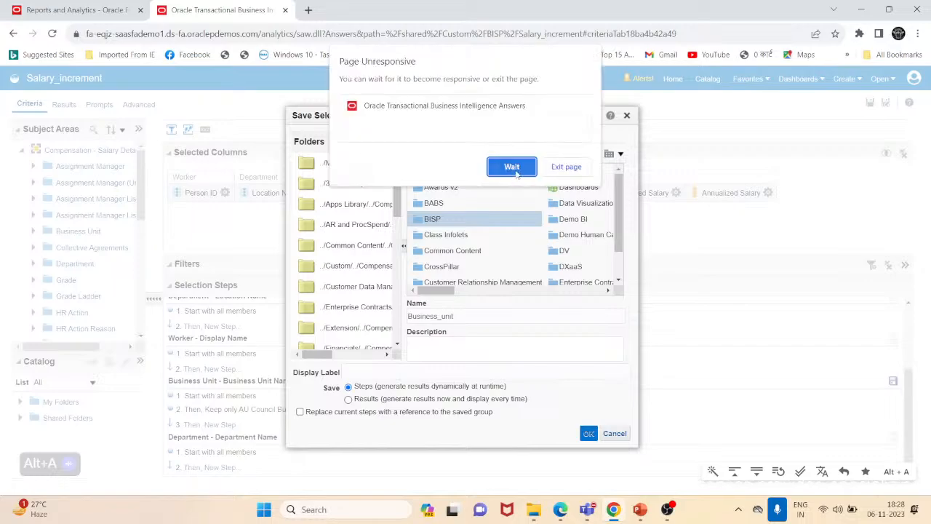
left_click(511, 167)
left_click(127, 8)
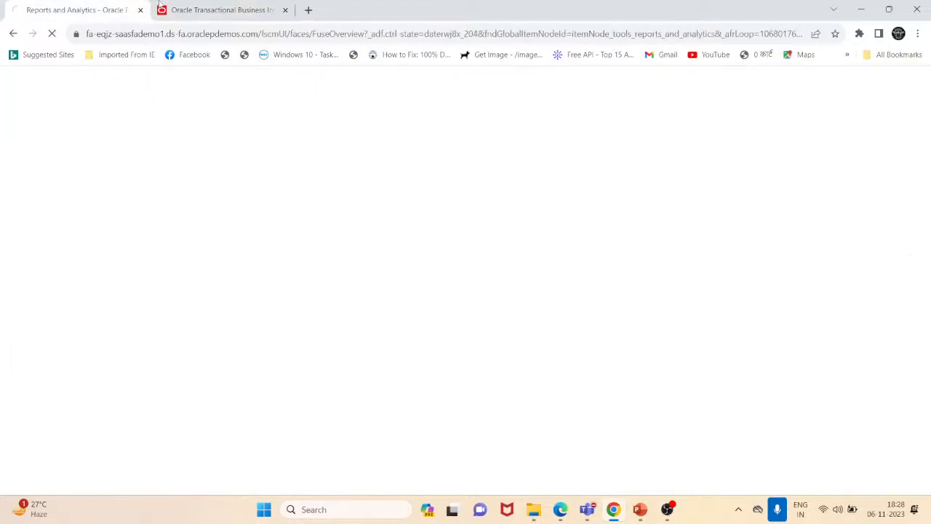
- Return to the Salary_increment analysis tab and cancel the Confirm Save Location dialog
mouse_move(187, 7)
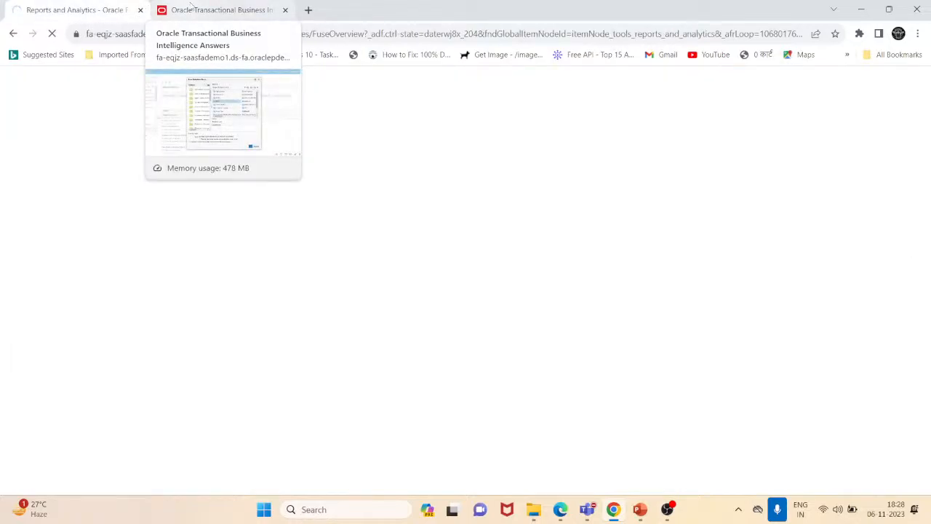
left_click(187, 8)
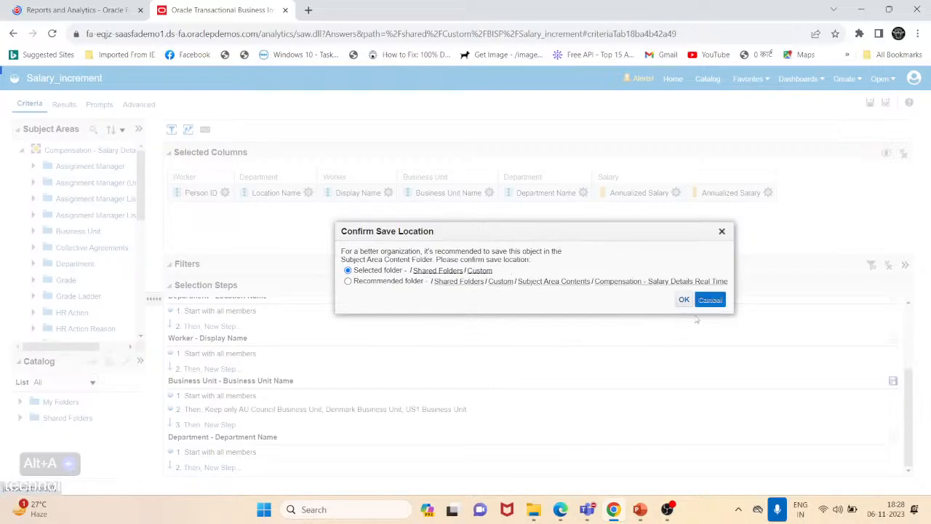
left_click(82, 10)
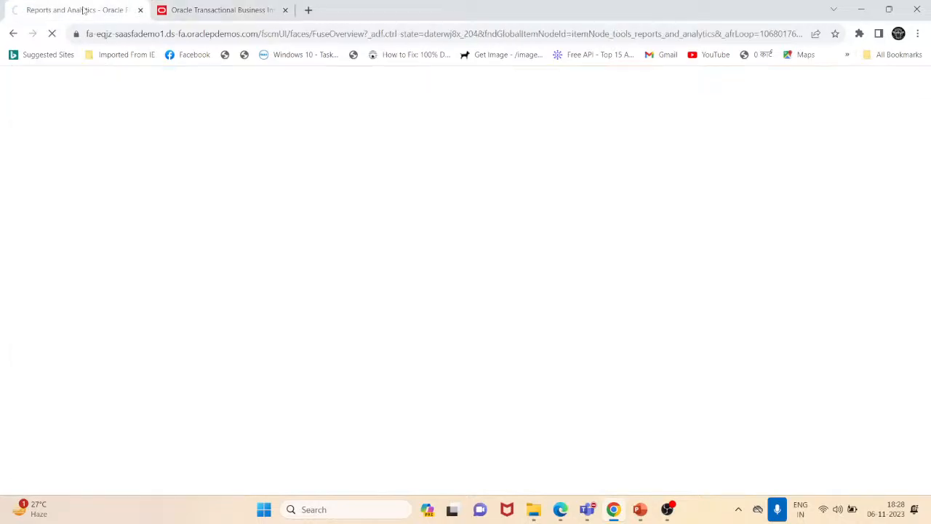
left_click(193, 13)
left_click(709, 299)
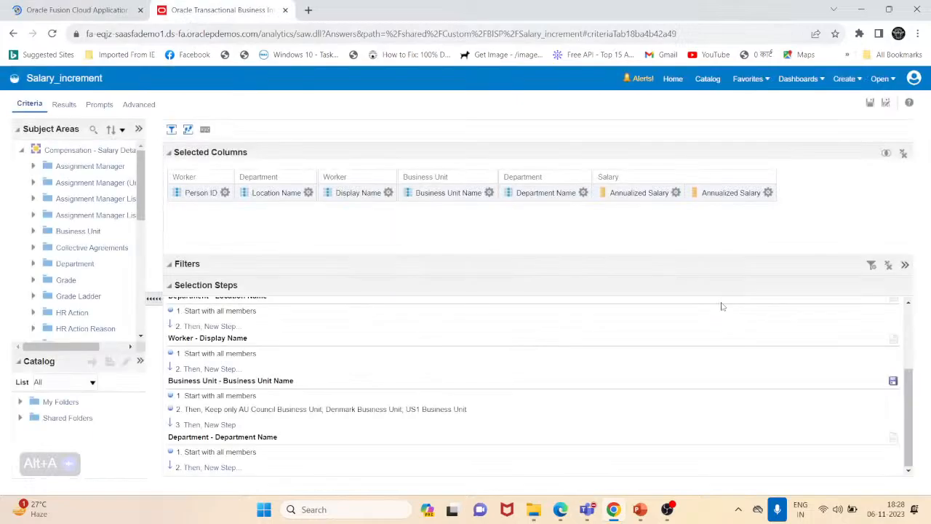
- Open the Catalog and browse to the Shared Folders/Custom/BISP folder
left_click(870, 102)
left_click(708, 79)
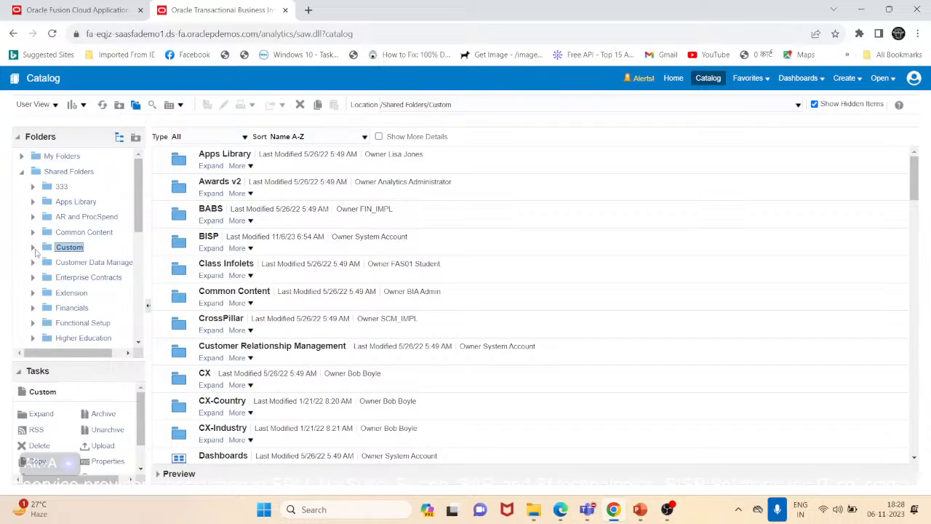
left_click(33, 248)
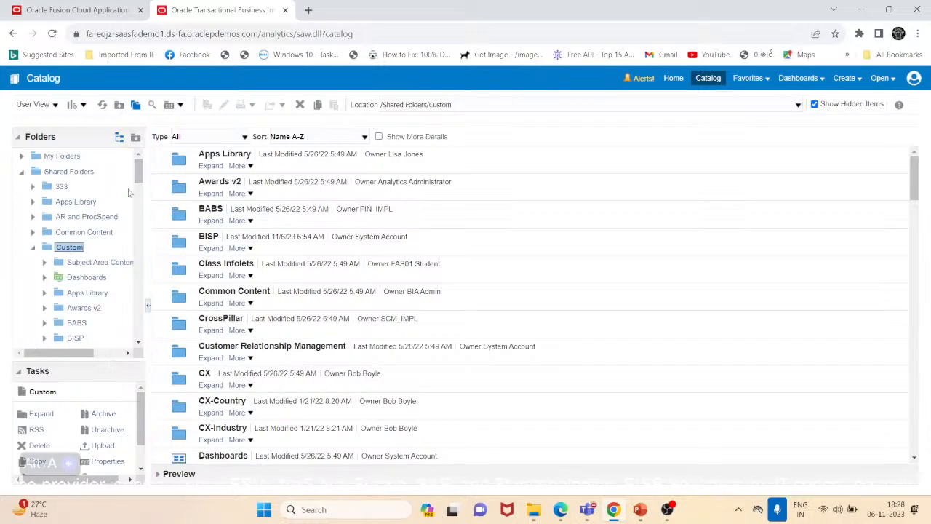
left_click_drag(142, 177, 139, 230)
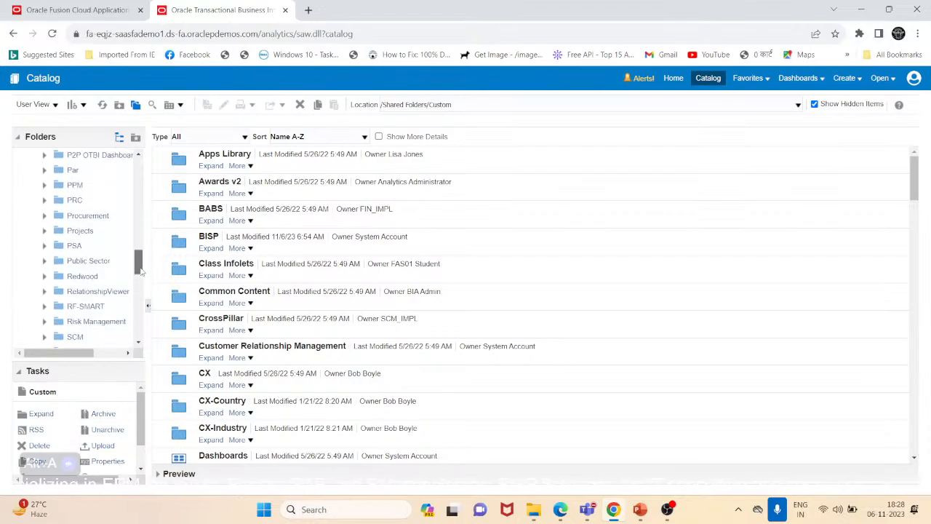
left_click_drag(142, 272, 142, 289)
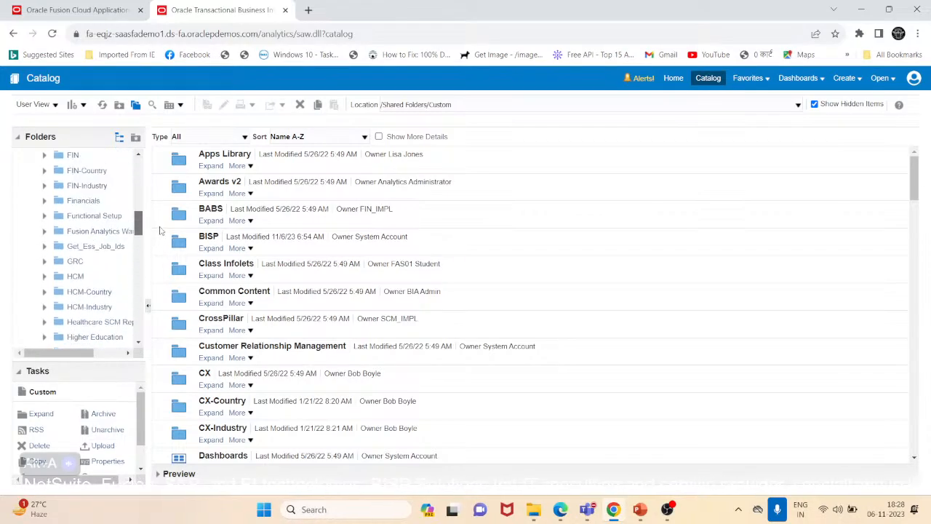
left_click_drag(164, 221, 139, 186)
scroll(109, 188, "up", 1)
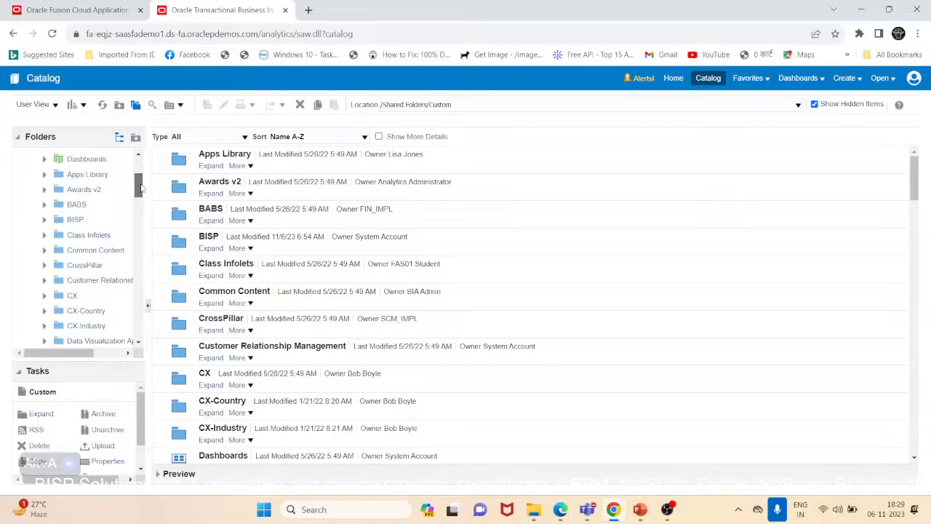
left_click(76, 220)
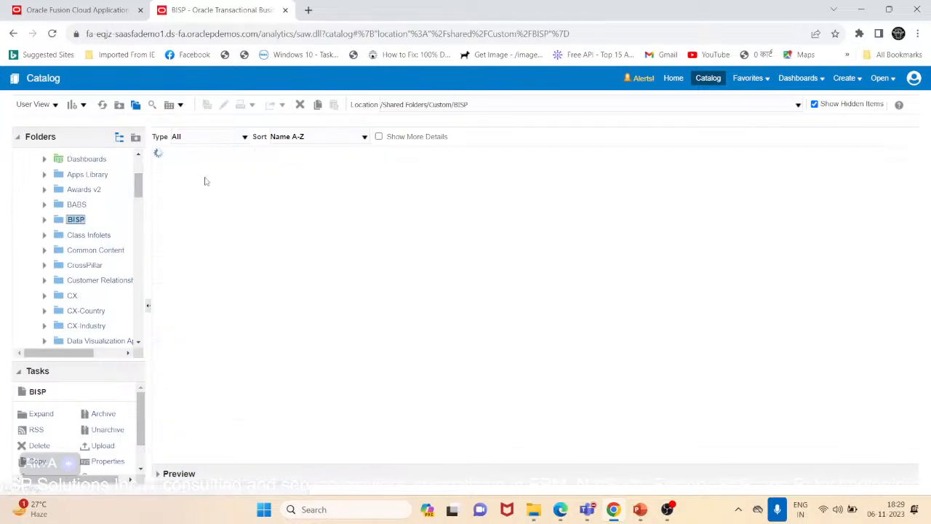
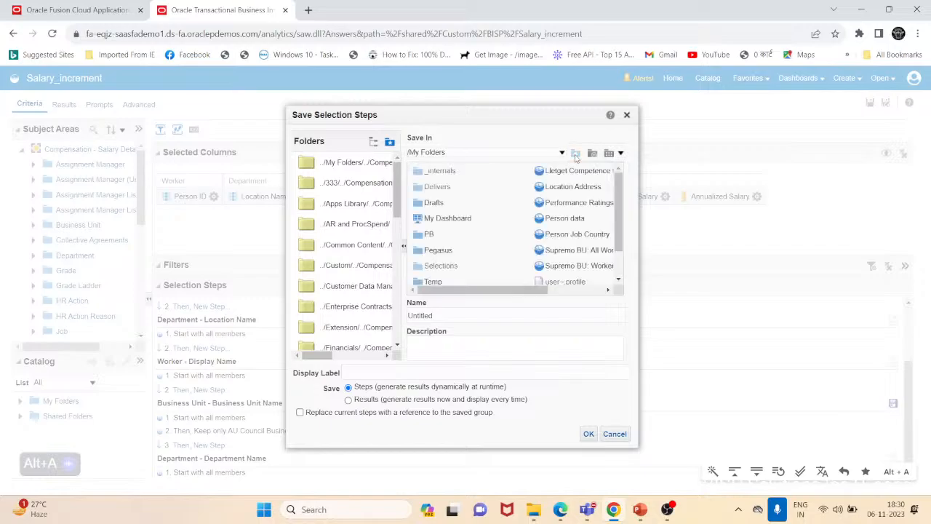
- Check the Custom compensation folder in the Save Selection Steps dialog, close the dialog and open the Catalog
left_click(350, 263)
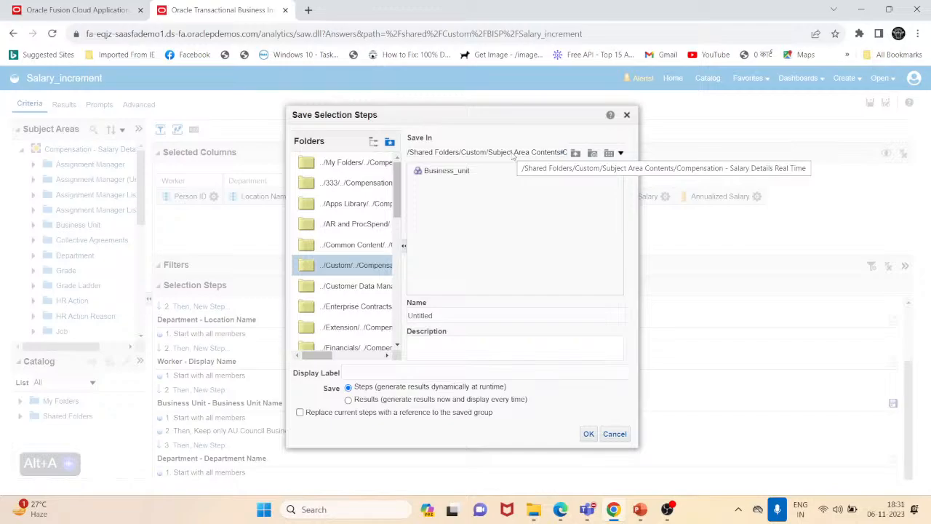
left_click(627, 114)
left_click(708, 80)
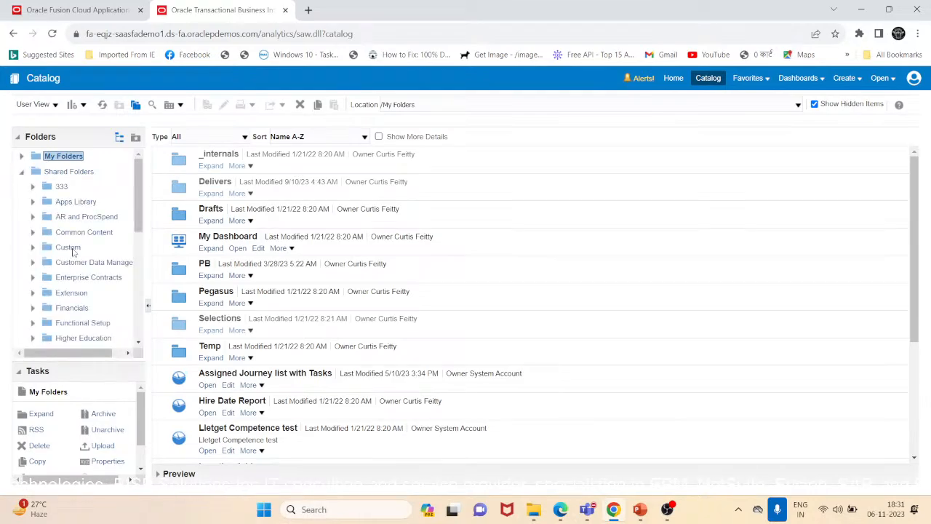
- Browse the catalog to the Shared Folders/Custom/BISP folder
left_click(69, 247)
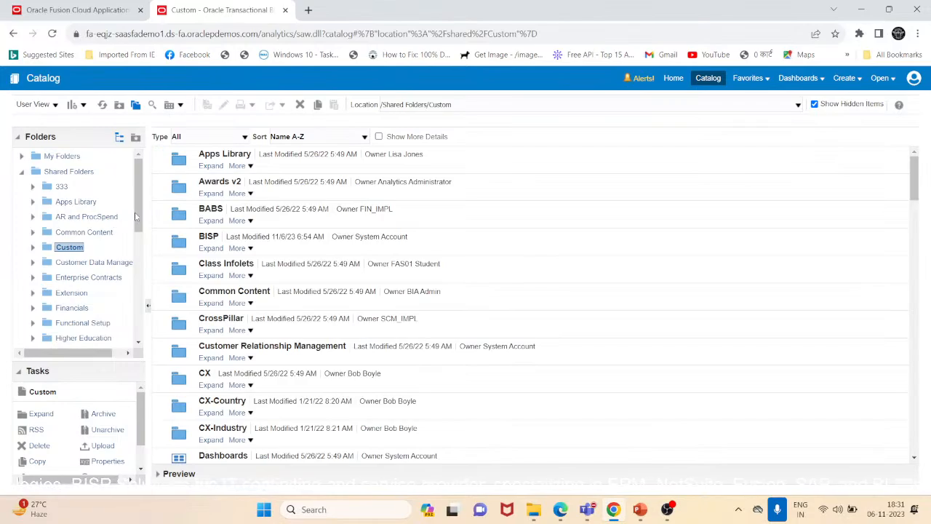
scroll(135, 216, "down", 2)
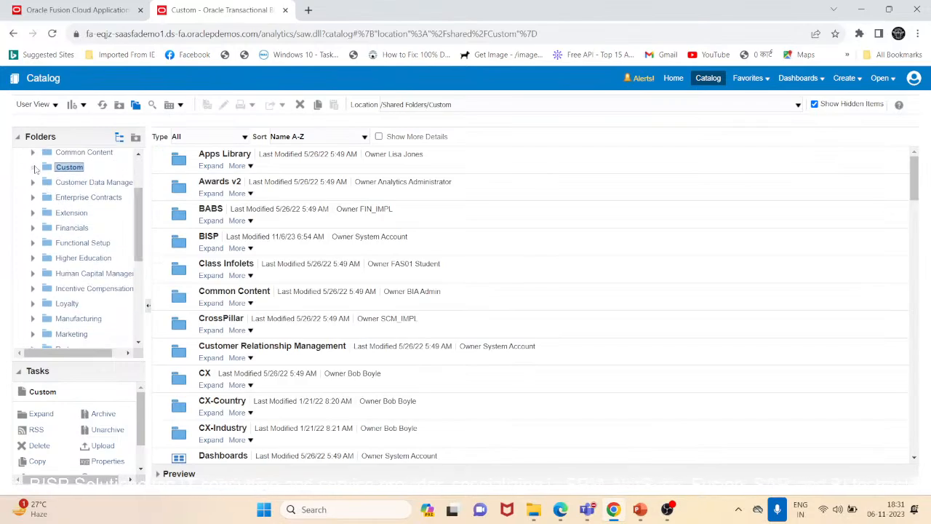
left_click(34, 169)
scroll(138, 207, "down", 4)
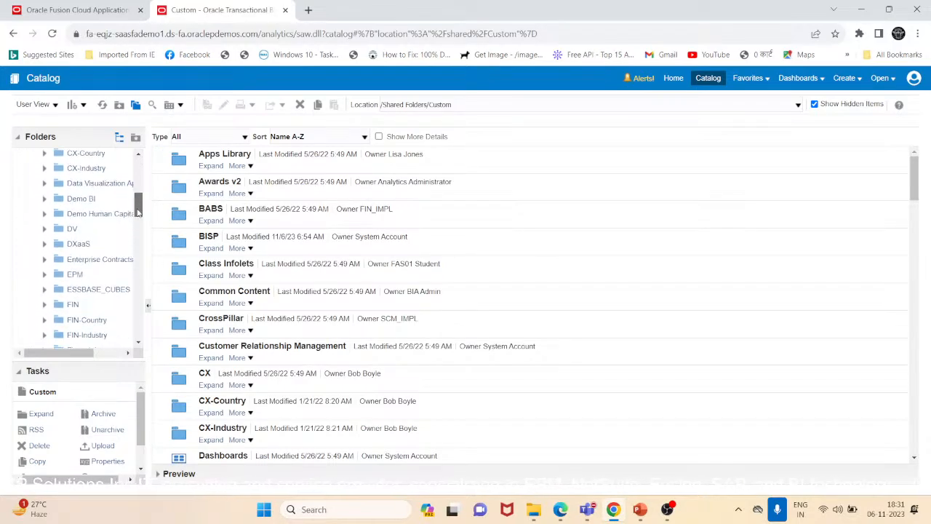
left_click_drag(137, 211, 135, 234)
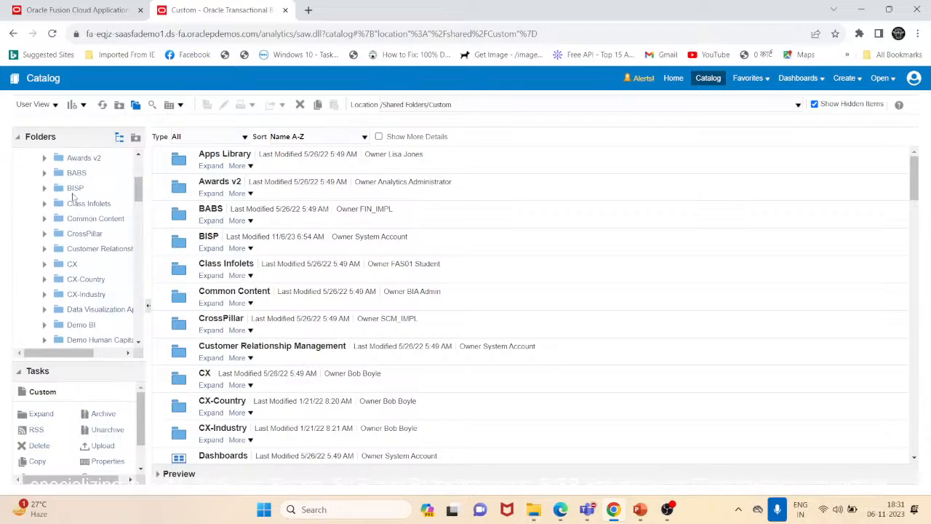
left_click(75, 189)
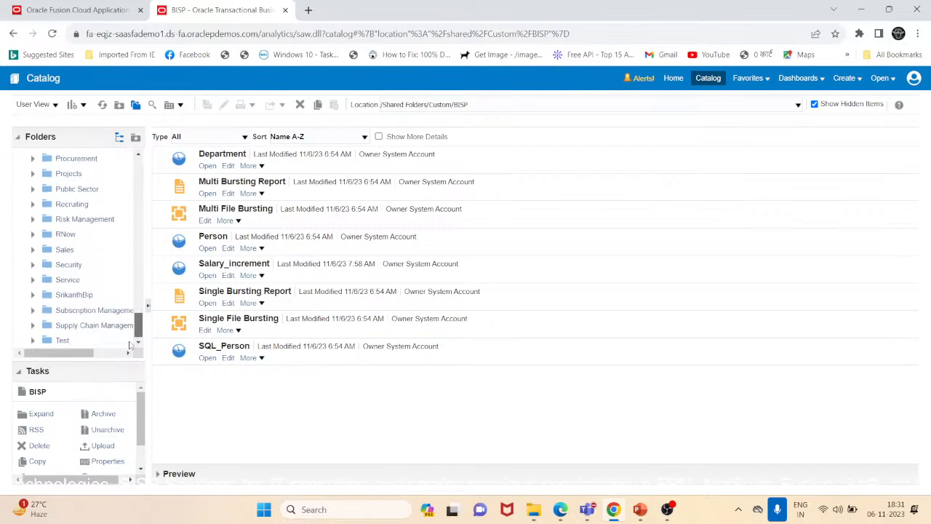
- Open the Salary_increment analysis from the BISP folder for editing
left_click_drag(128, 340, 153, 181)
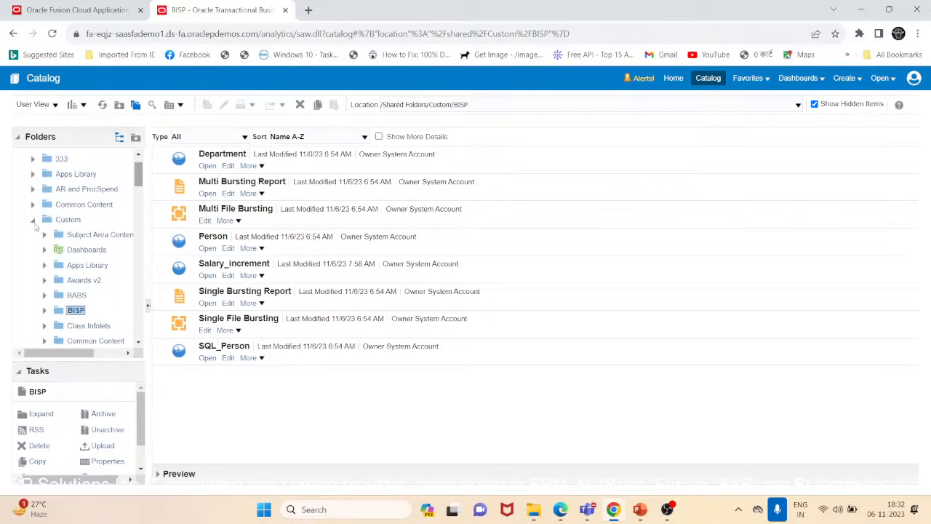
left_click(32, 219)
left_click_drag(138, 215, 140, 190)
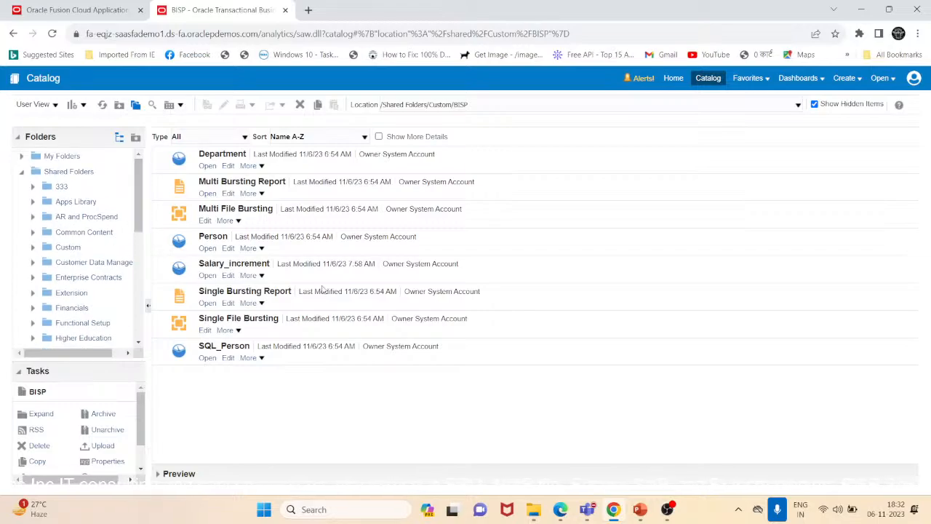
left_click(227, 275)
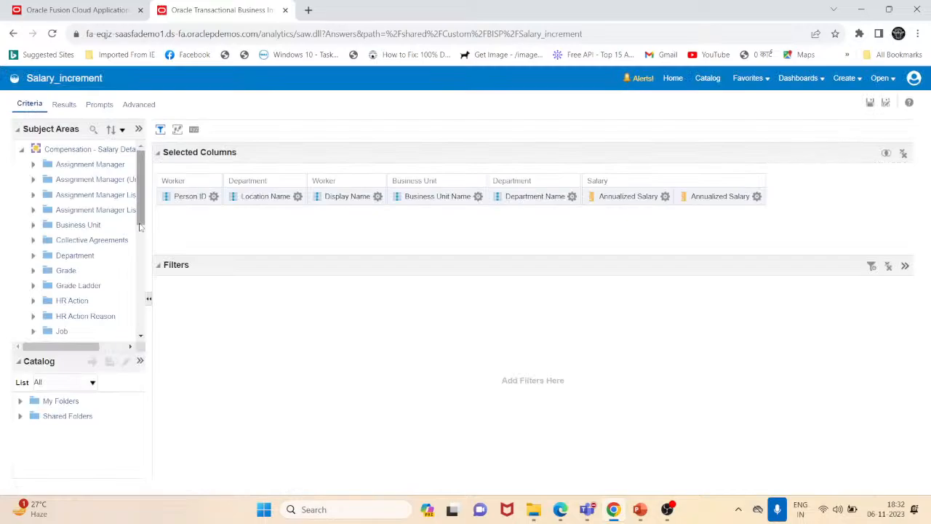
- Show the Selection Steps pane in the criteria and bring the Business Unit Name steps into view
left_click(177, 130)
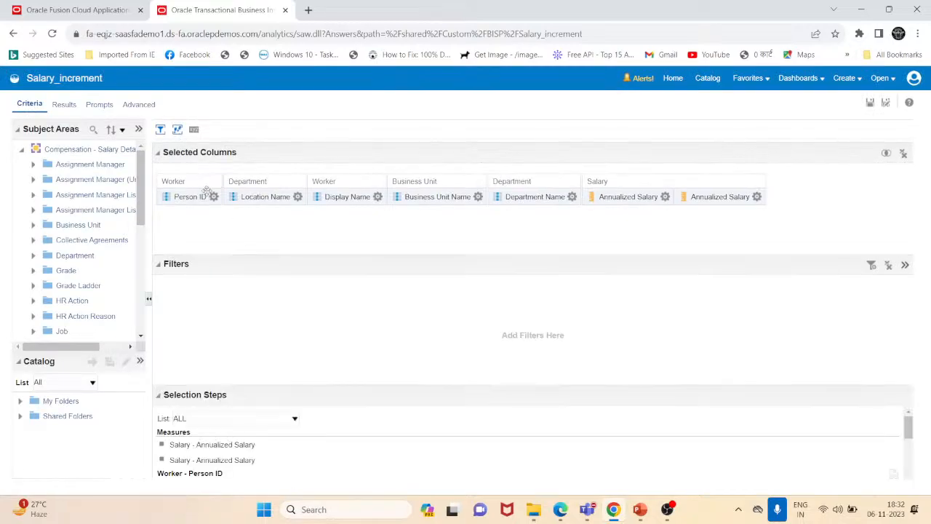
left_click_drag(337, 402, 337, 293)
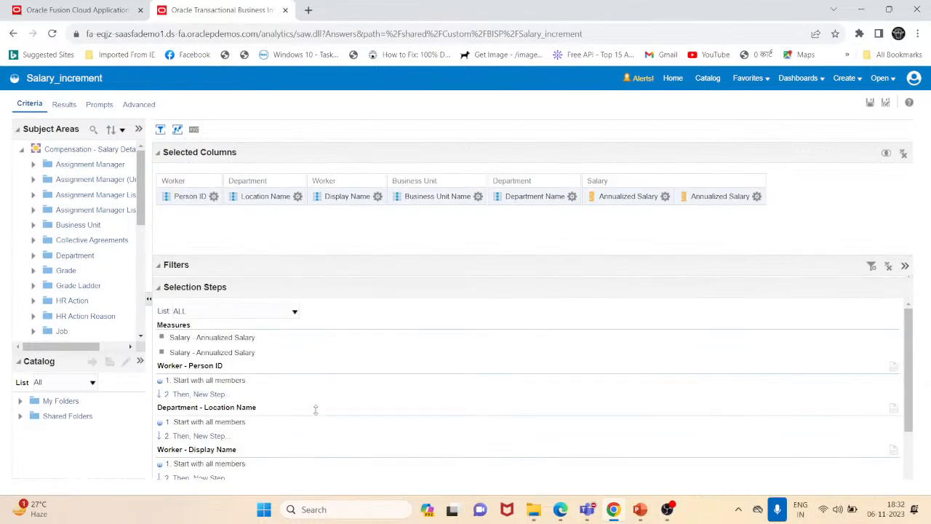
scroll(315, 410, "down", 3)
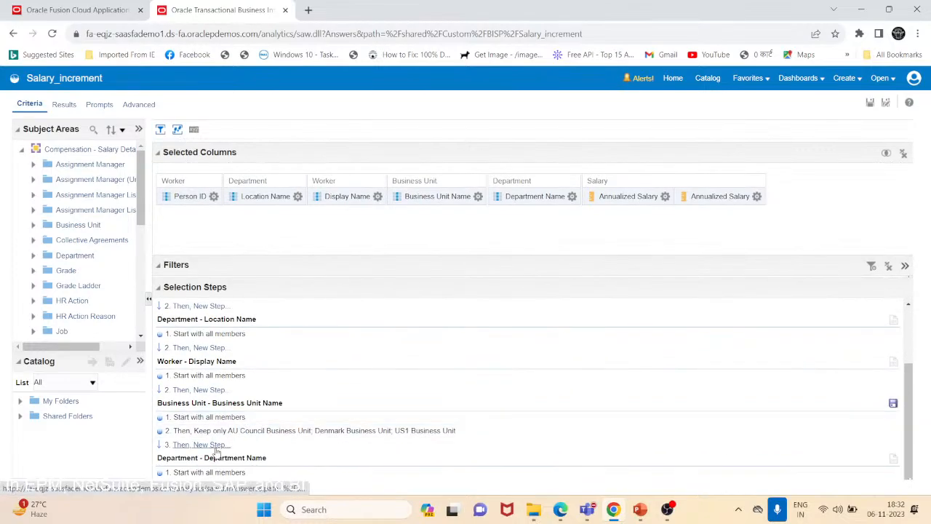
- Start saving the Business Unit Name selection steps, naming them Business_unit and picking the Custom compensation folder
left_click(895, 405)
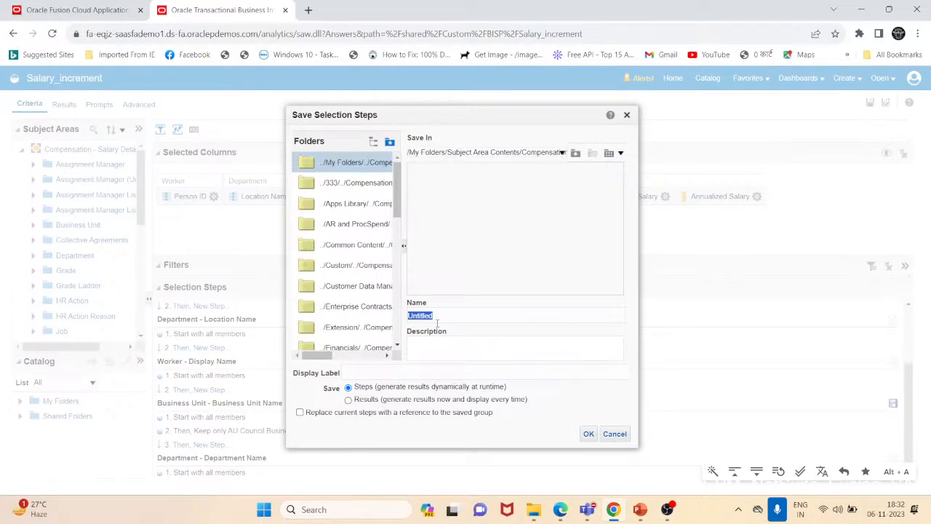
type("B")
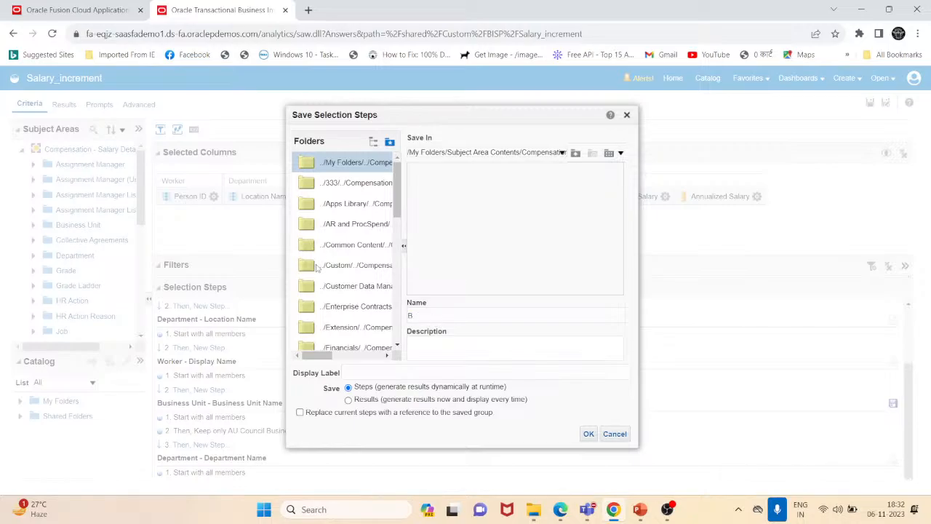
left_click(361, 268)
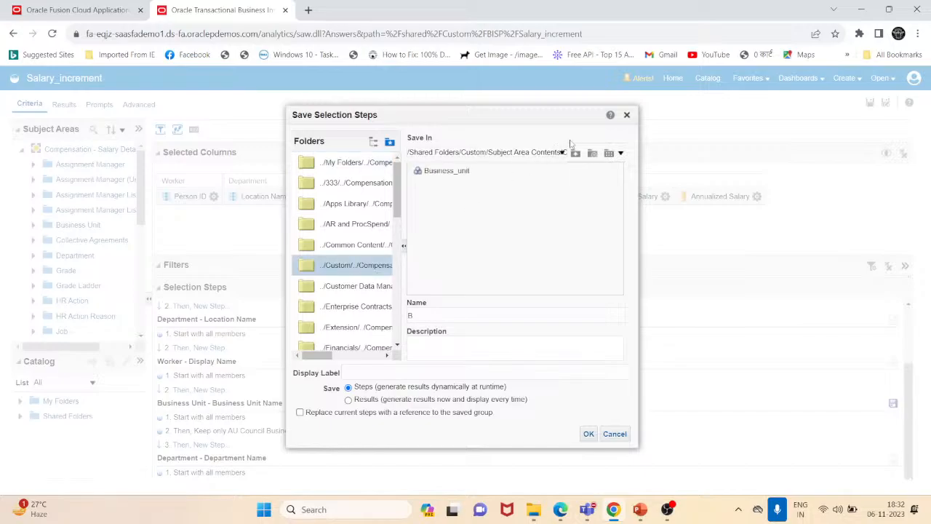
left_click(452, 155)
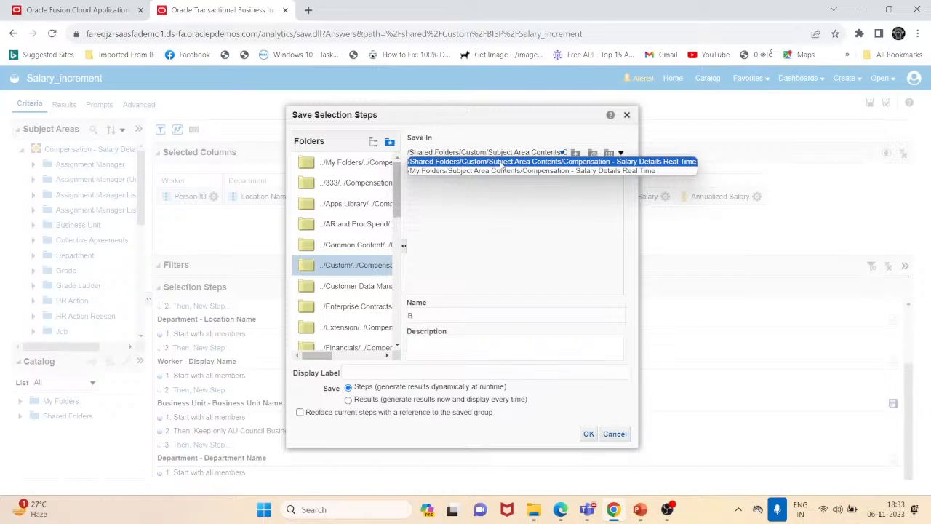
left_click(440, 316)
type("usiness_unit")
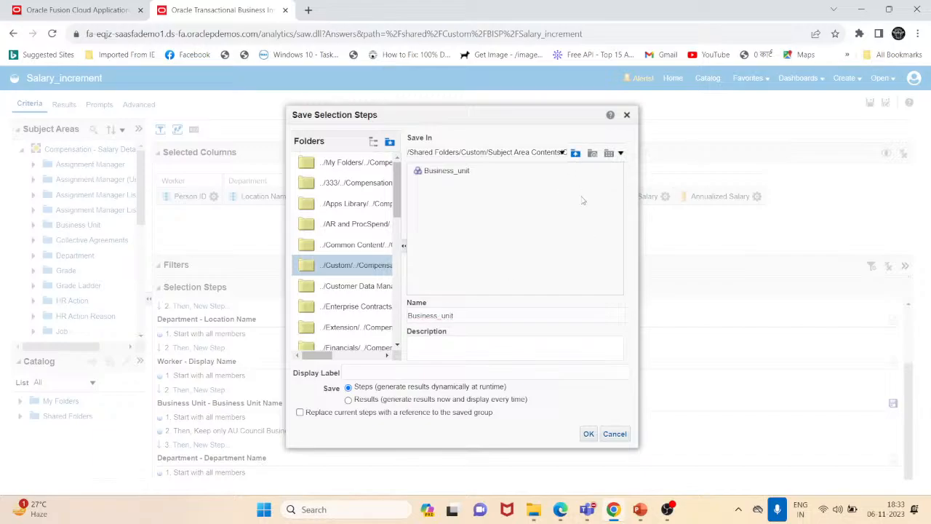
- Save the Business_unit steps into Shared Folders/Custom/BISP, accepting the recommended subject area folder location
left_click(575, 154)
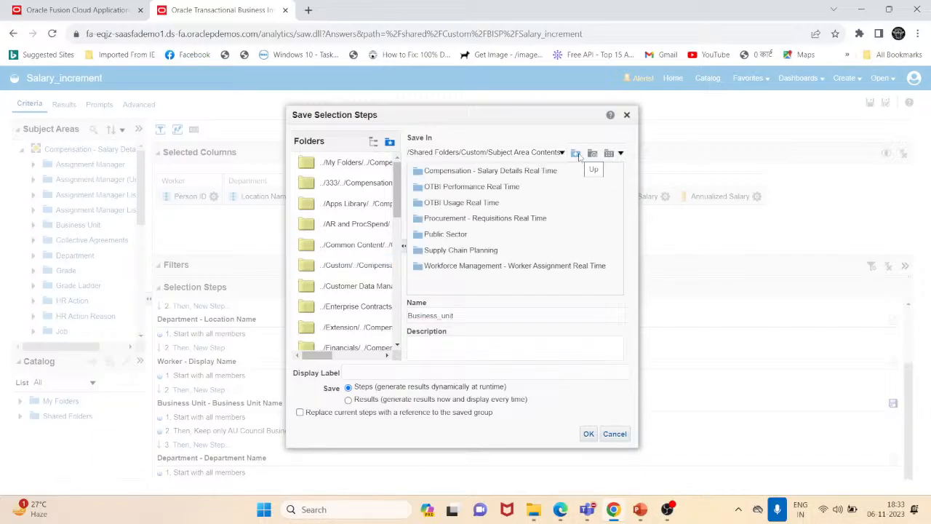
left_click(575, 155)
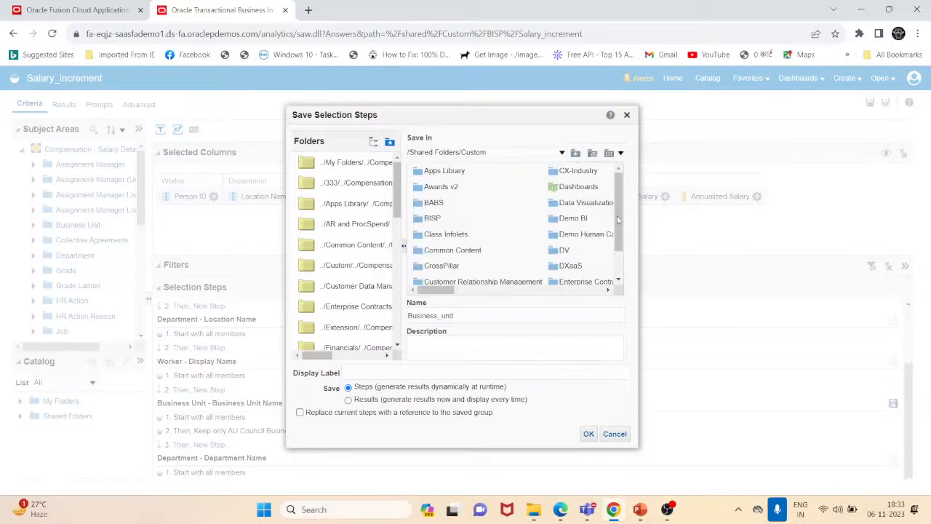
left_click_drag(617, 220, 616, 239)
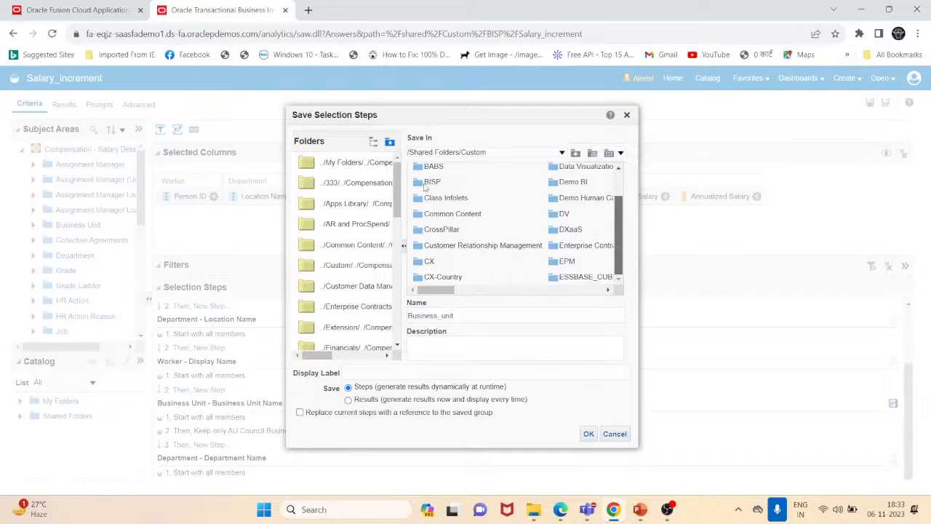
left_click(441, 188)
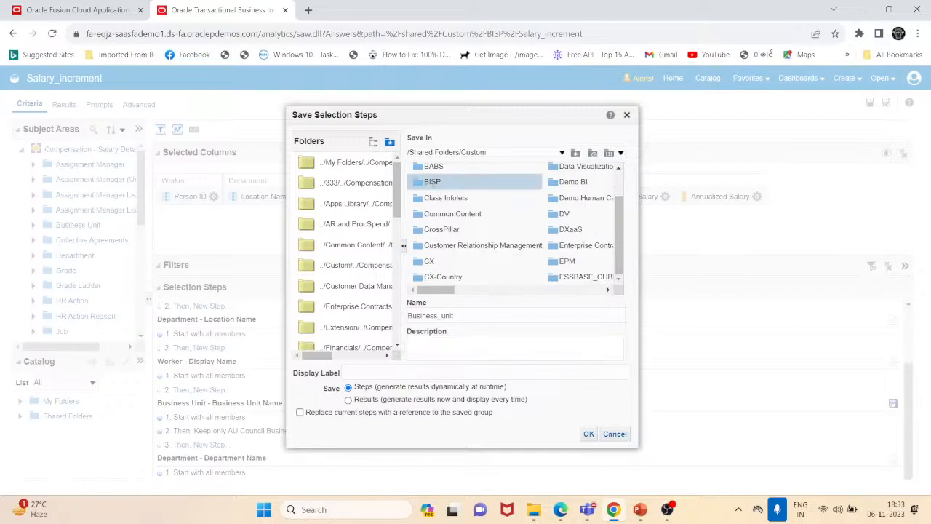
left_click(588, 435)
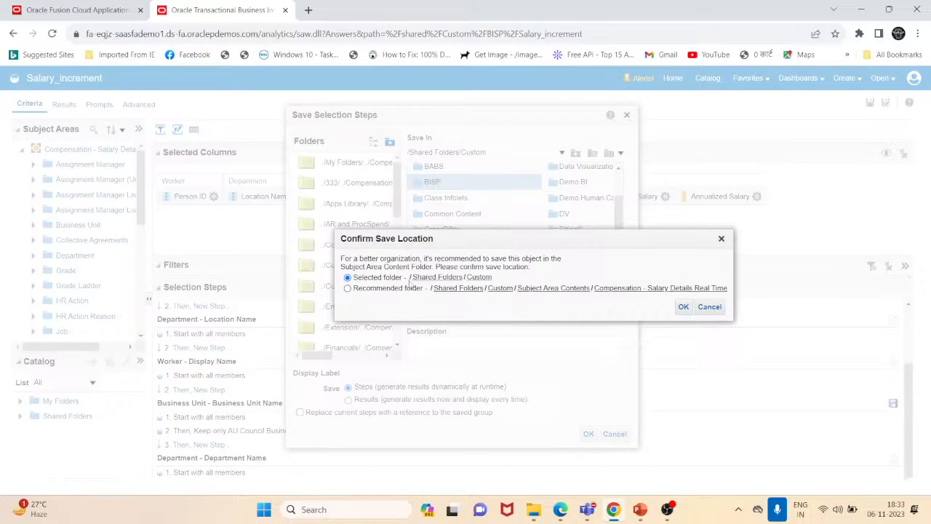
left_click(709, 307)
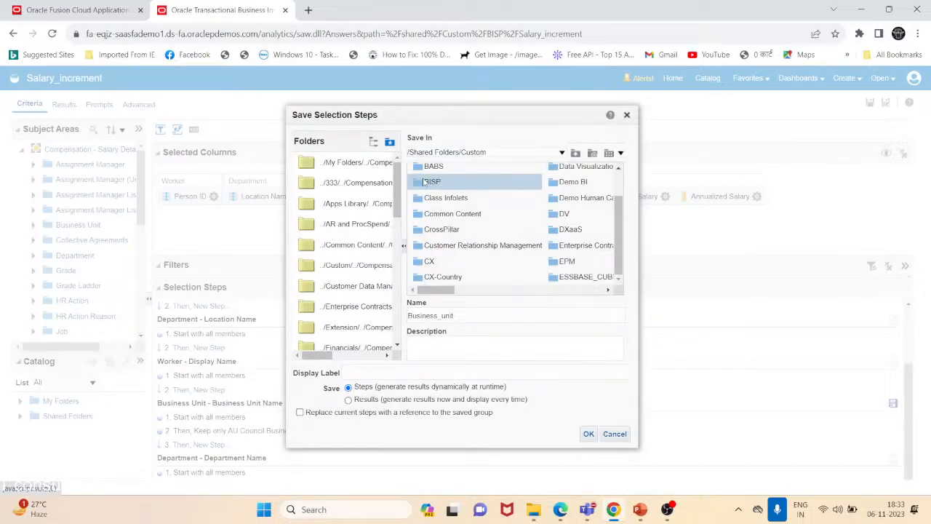
double_click(422, 182)
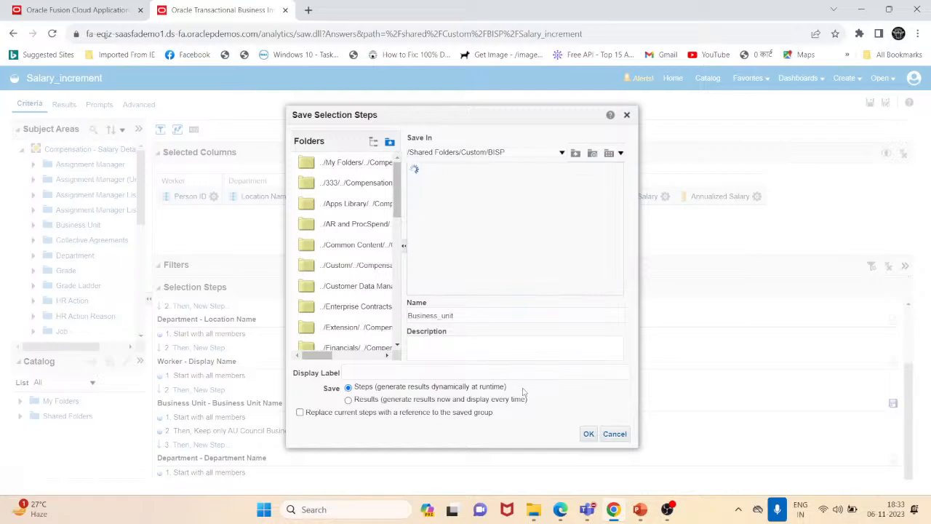
left_click(589, 435)
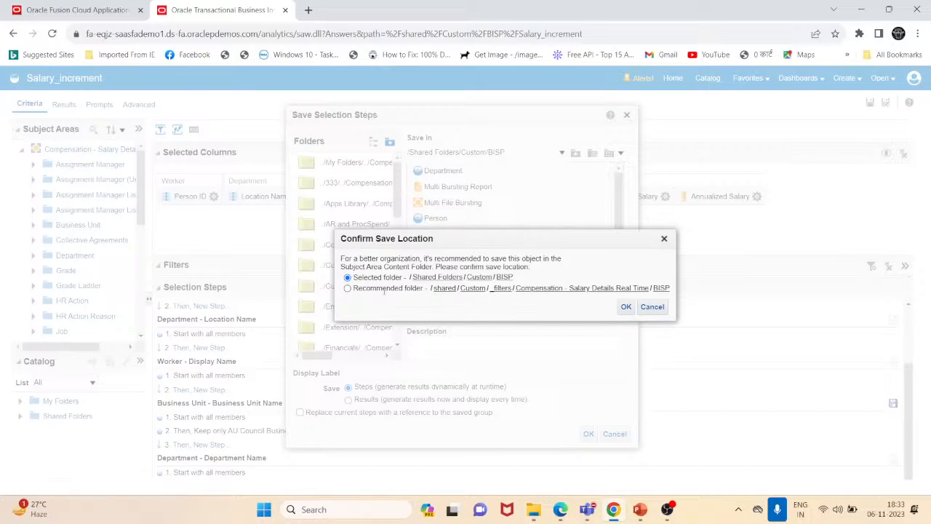
left_click(348, 289)
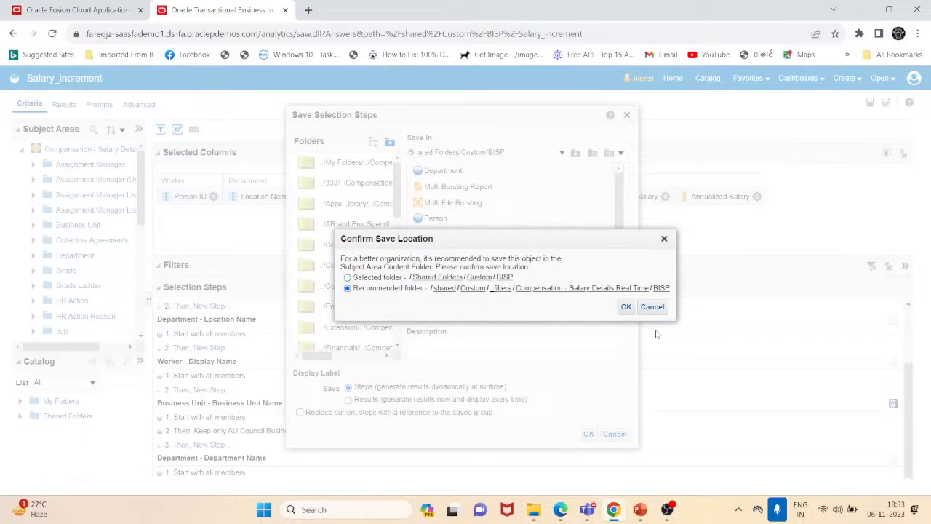
left_click(626, 307)
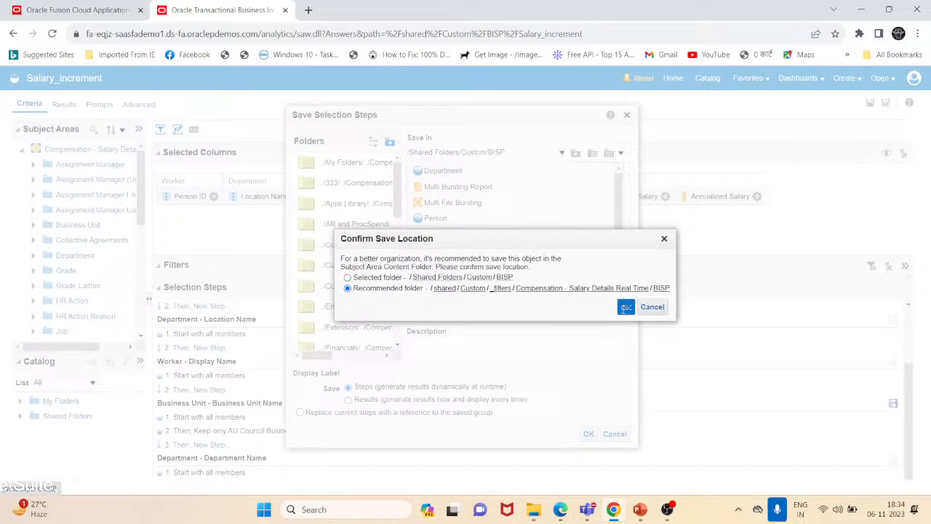
left_click(588, 435)
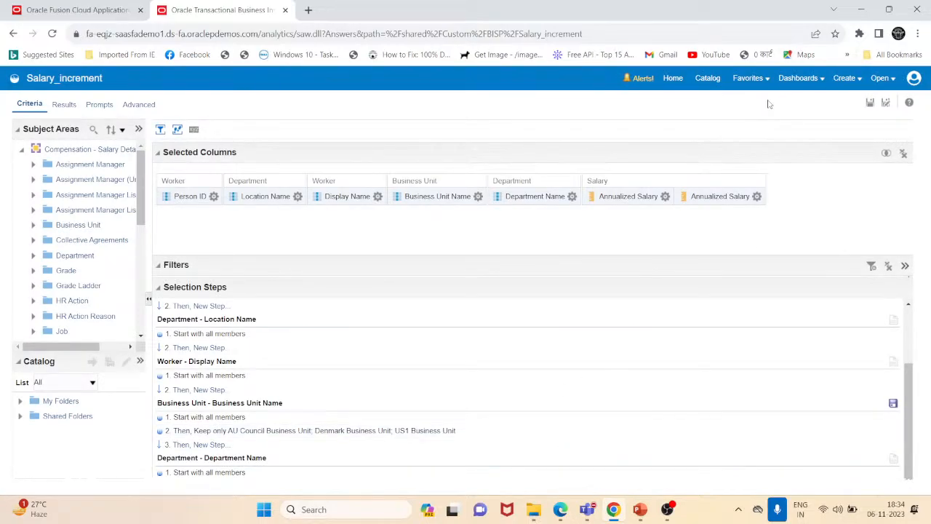
- Open the Catalog and browse Shared Folders/Custom/Subject Area Contents/Compensation - Salary Details Real Time for the saved steps
left_click(707, 79)
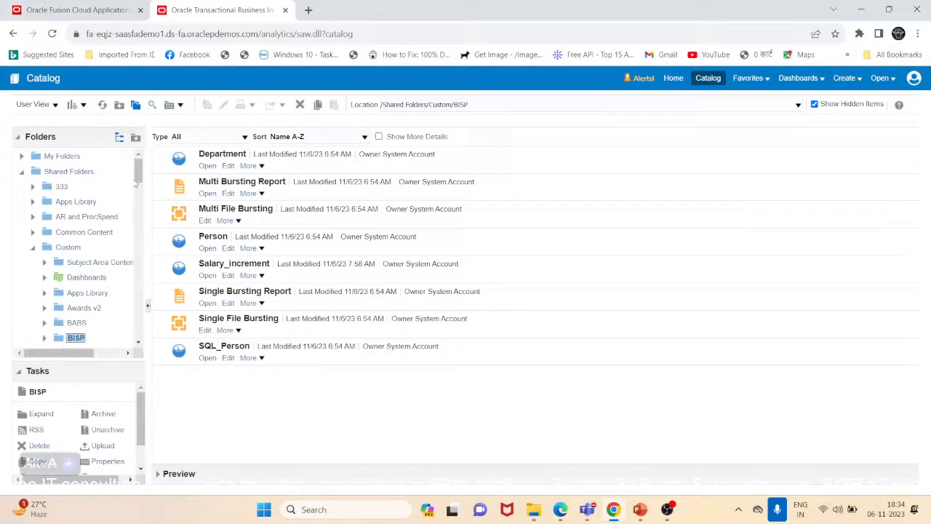
left_click(96, 262)
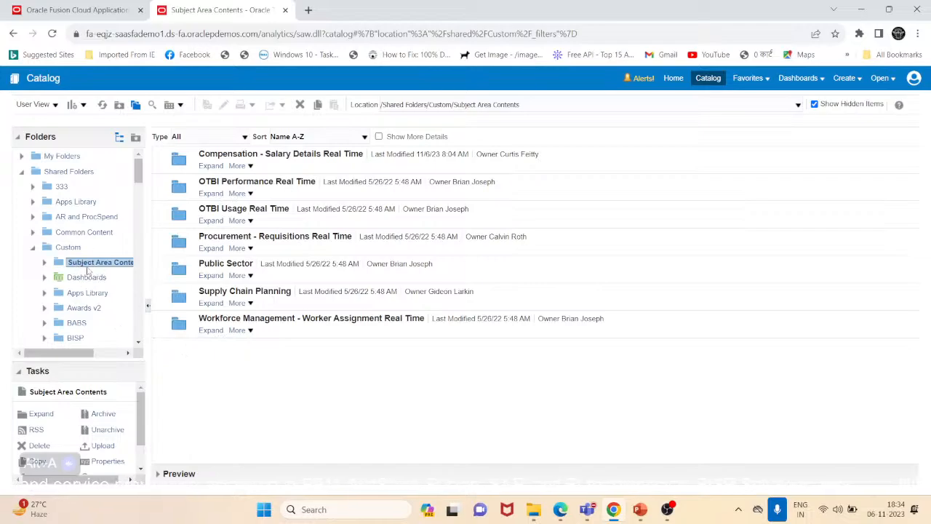
left_click(210, 166)
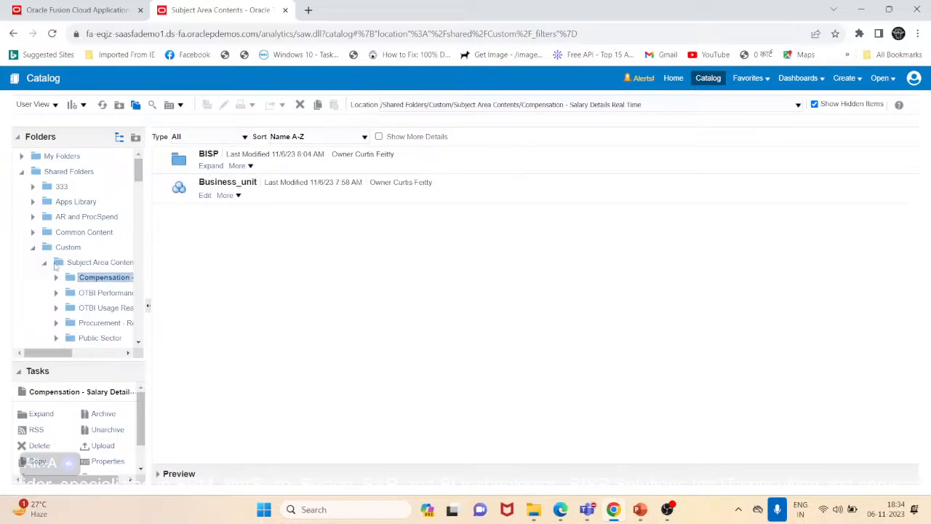
left_click(44, 263)
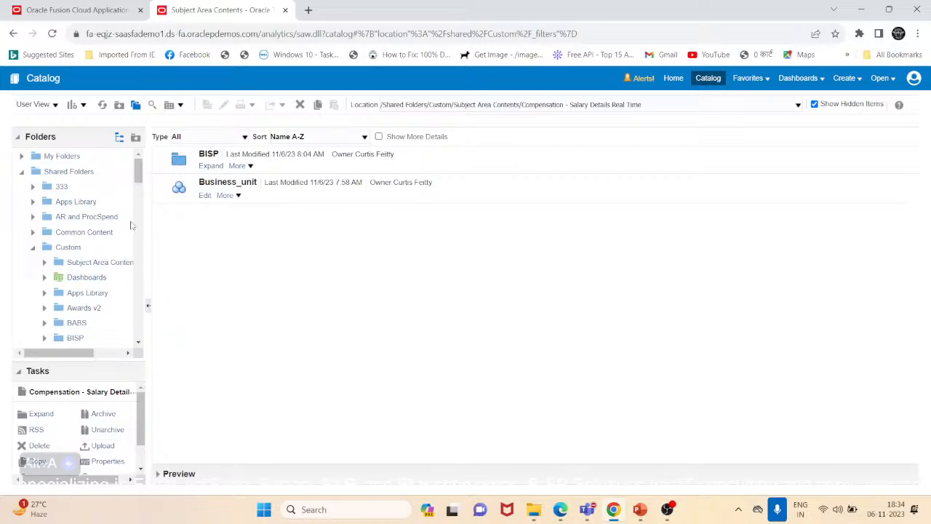
scroll(144, 182, "down", 3)
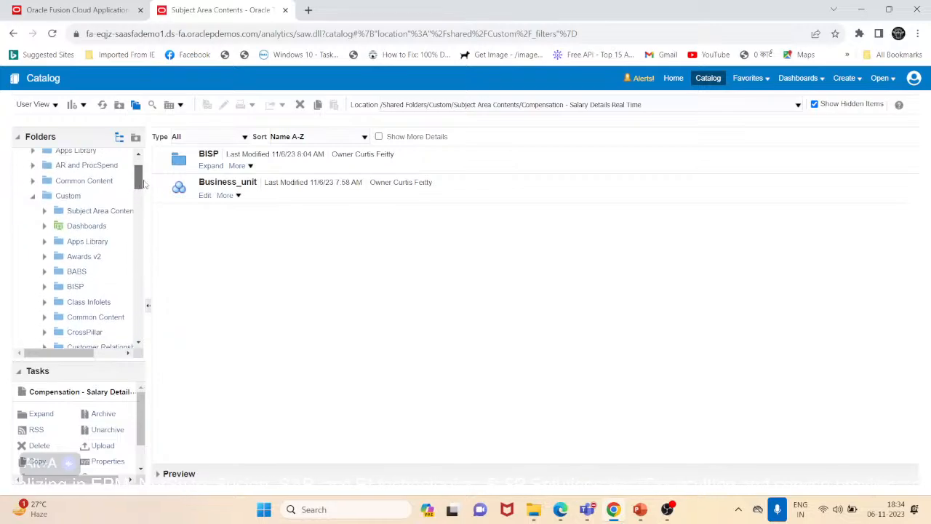
scroll(143, 184, "up", 1)
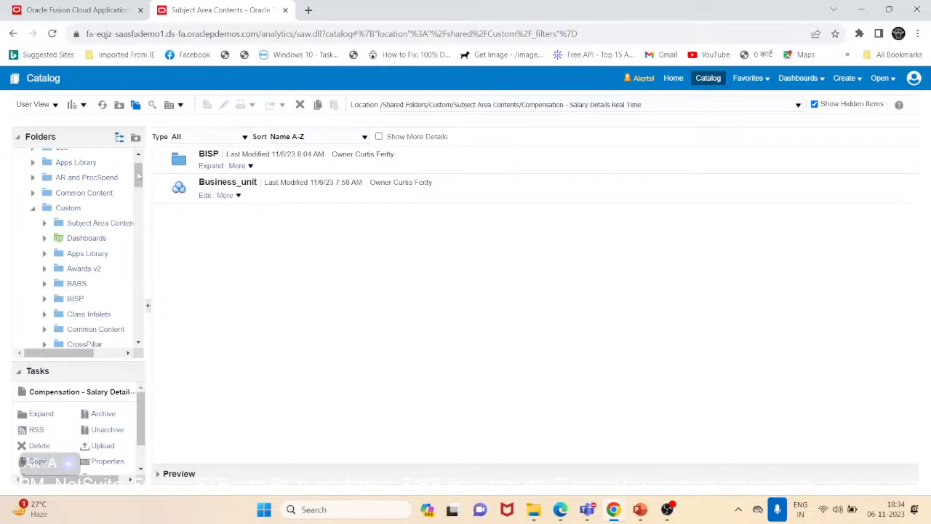
scroll(138, 176, "down", 3)
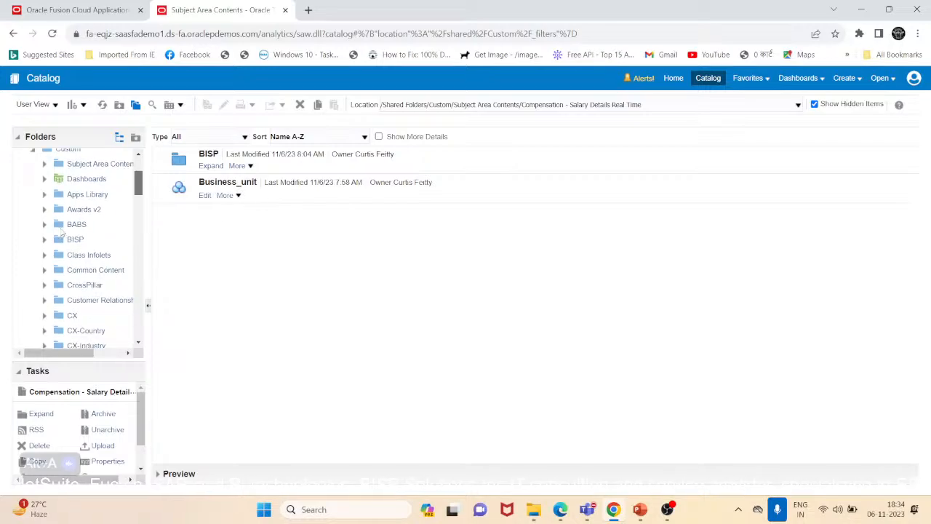
- Open the Salary_increment analysis from the BISP folder for editing and show its Selection Steps pane
left_click(73, 240)
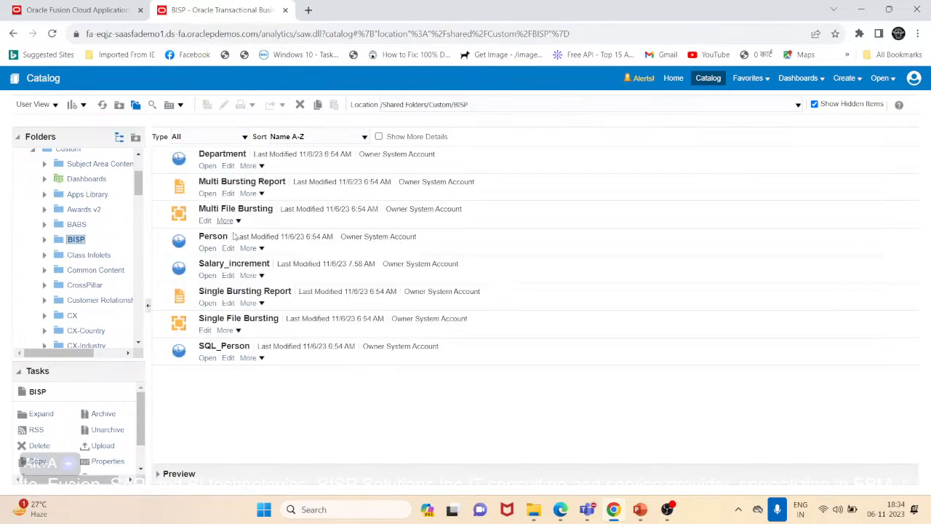
left_click(228, 275)
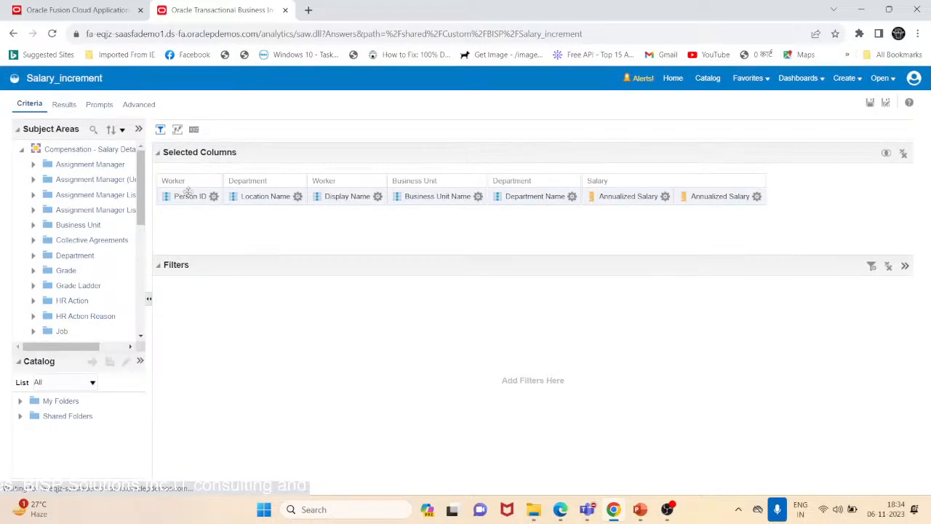
left_click(178, 129)
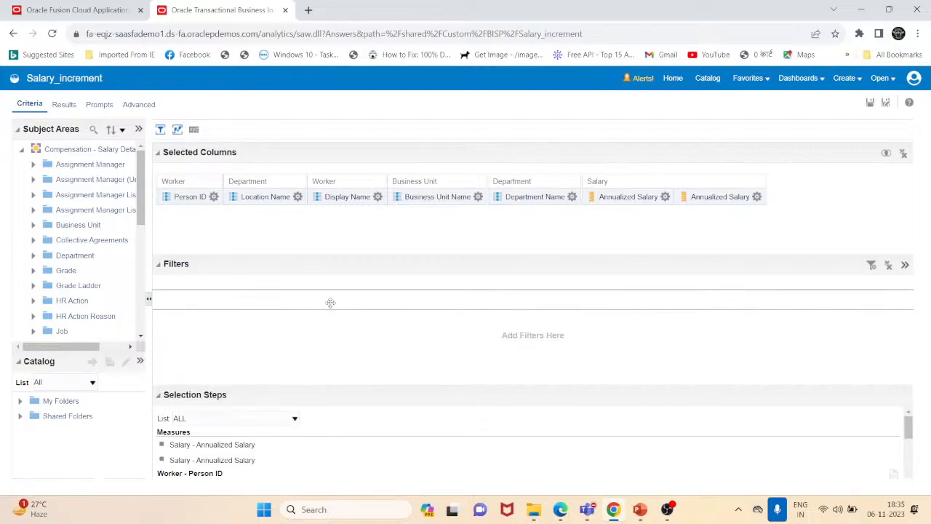
- Delete the Keep only step under Business Unit Name and save the analysis
scroll(308, 430, "down", 3)
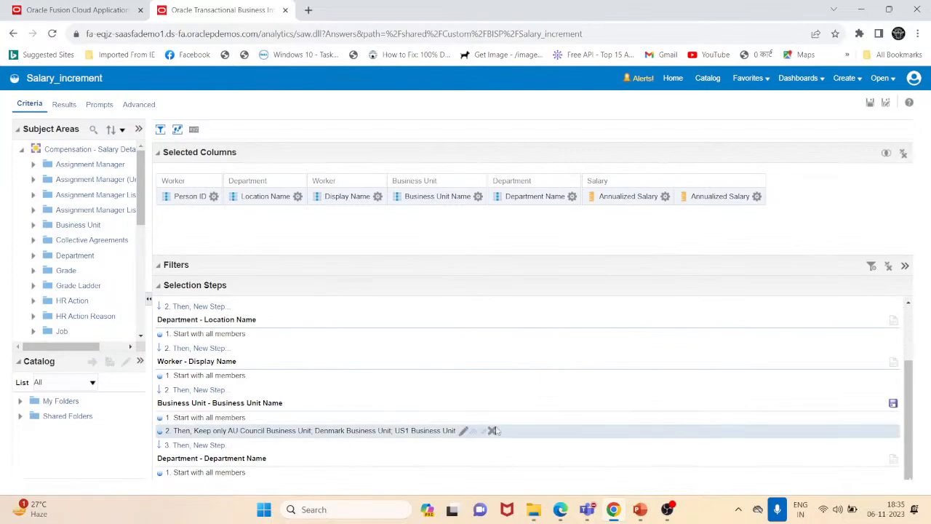
left_click(493, 431)
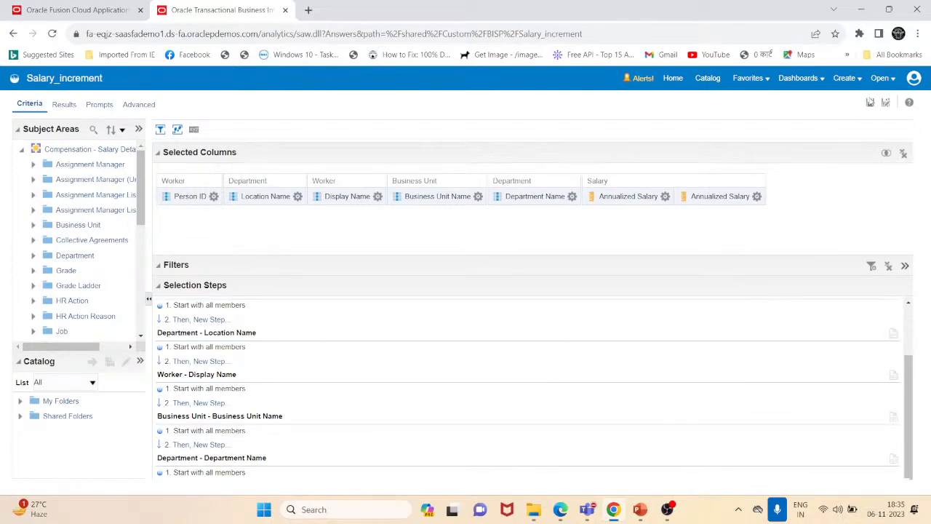
left_click(872, 103)
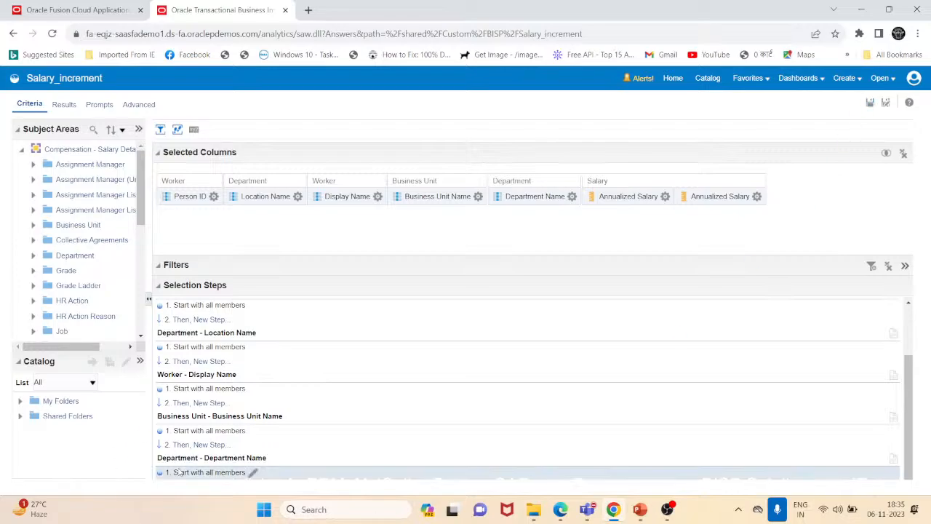
- Start a new Business Unit Name step that selects existing groups and calculated items with the Add action
left_click(193, 445)
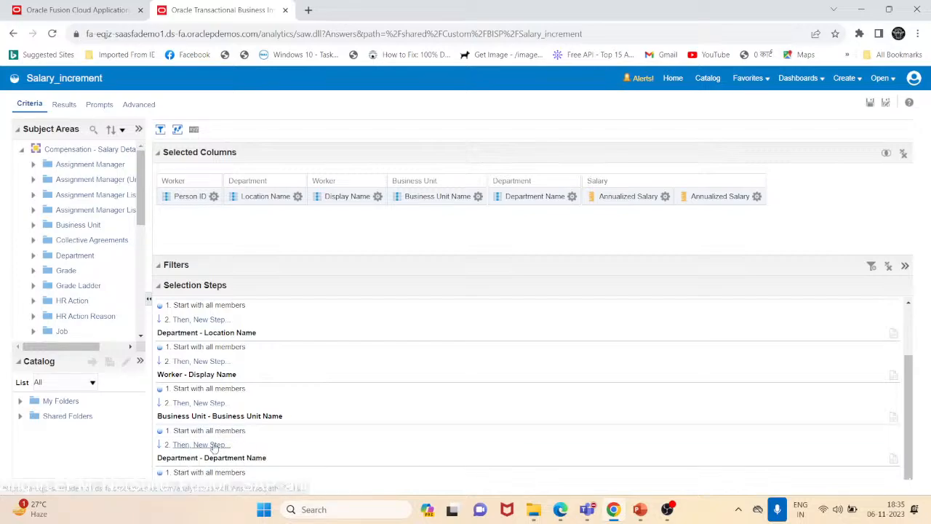
left_click(213, 445)
mouse_move(331, 464)
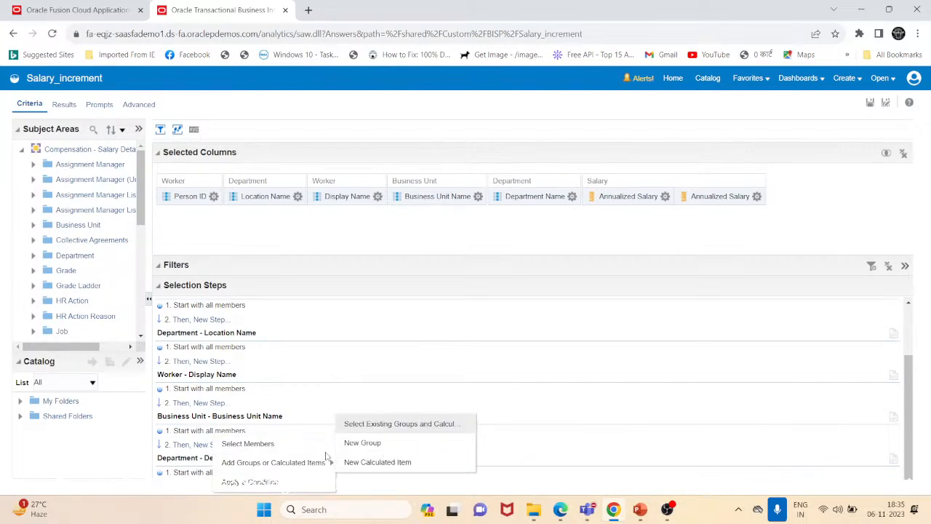
left_click(389, 424)
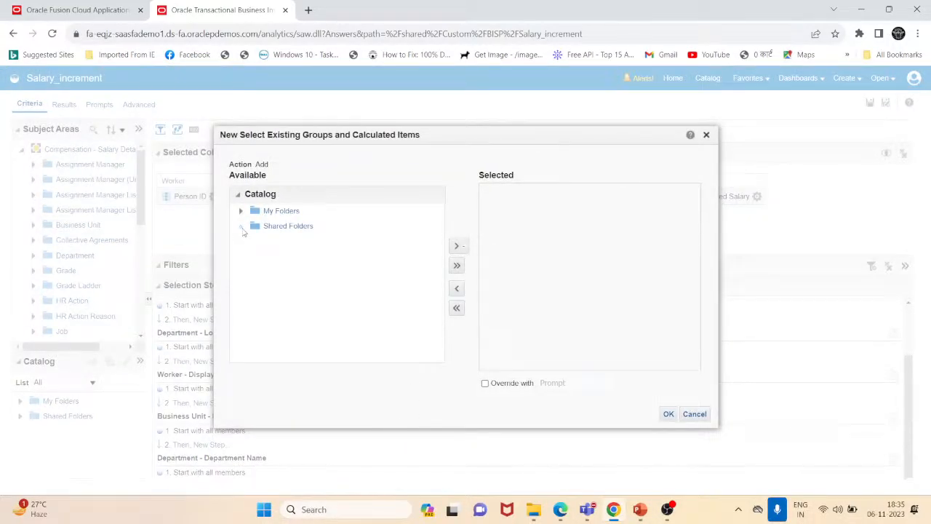
- Add members of the saved Business_unit steps from Shared Folders/Custom/Subject Area Contents/Compensation - Salary Details Real Time
left_click(242, 226)
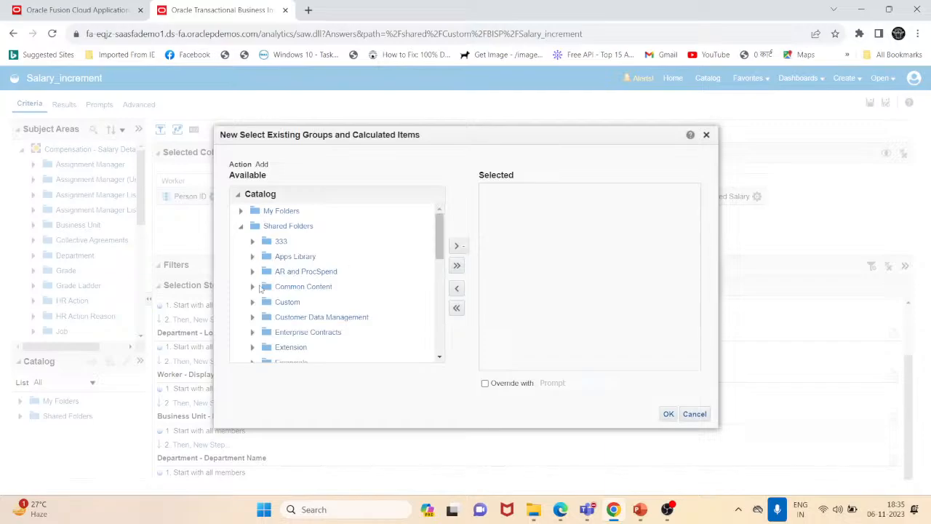
left_click(253, 302)
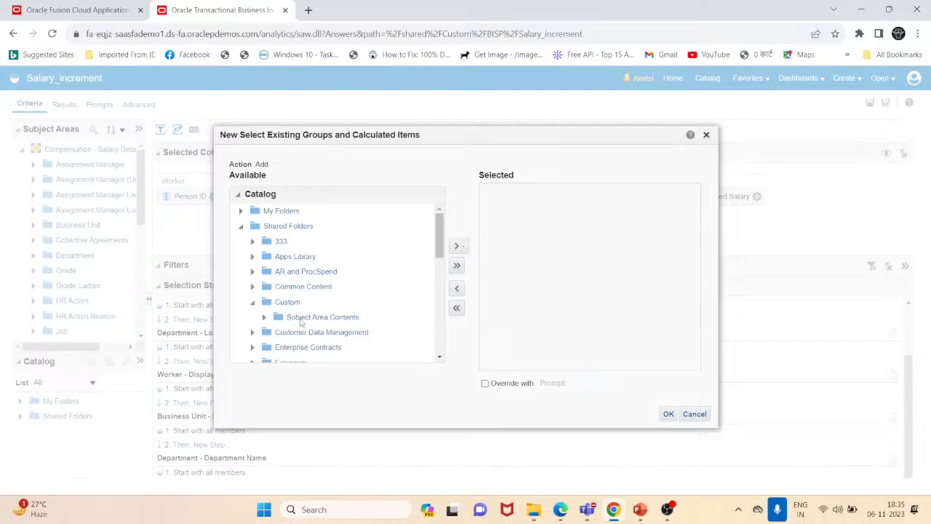
left_click(302, 320)
left_click(265, 318)
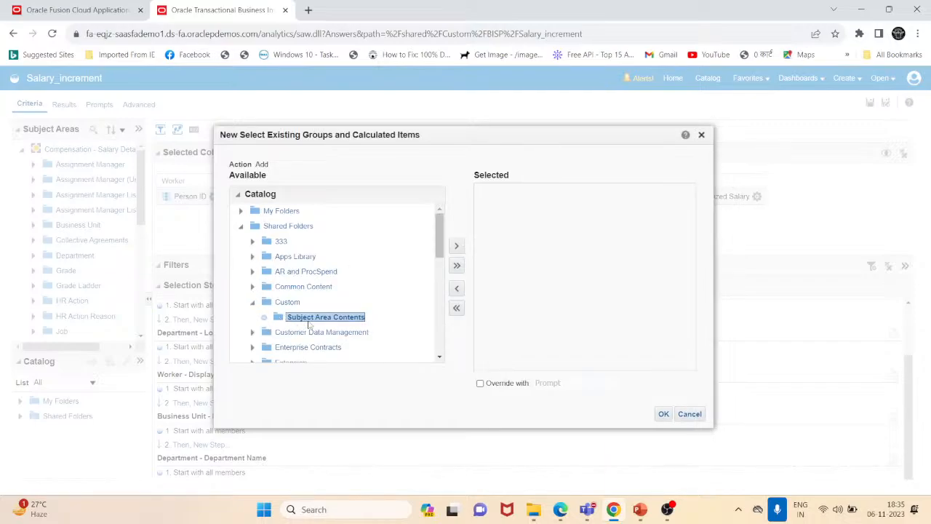
left_click(286, 333)
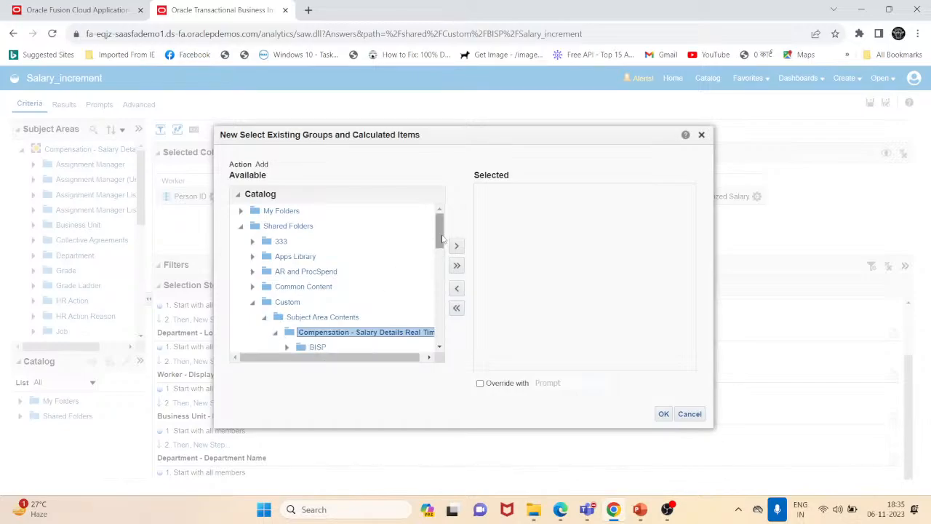
scroll(364, 306, "down", 3)
left_click(337, 274)
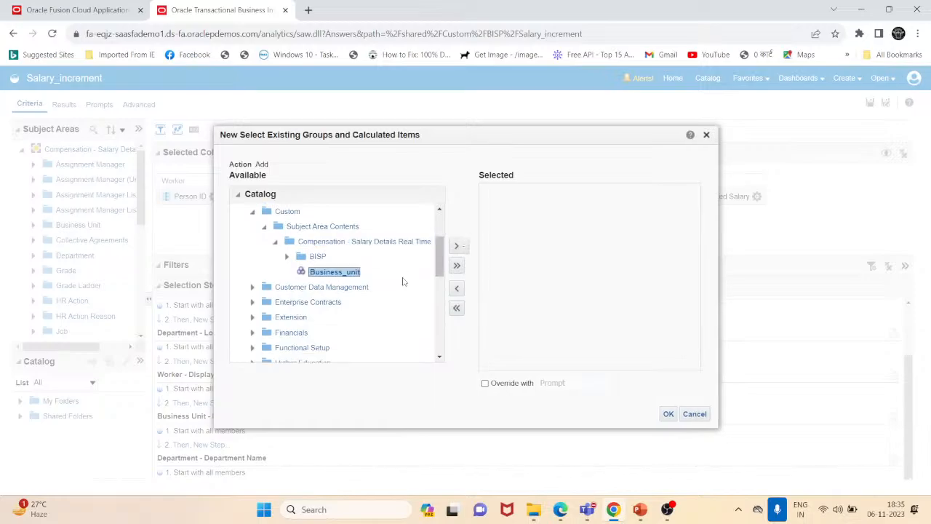
left_click(463, 248)
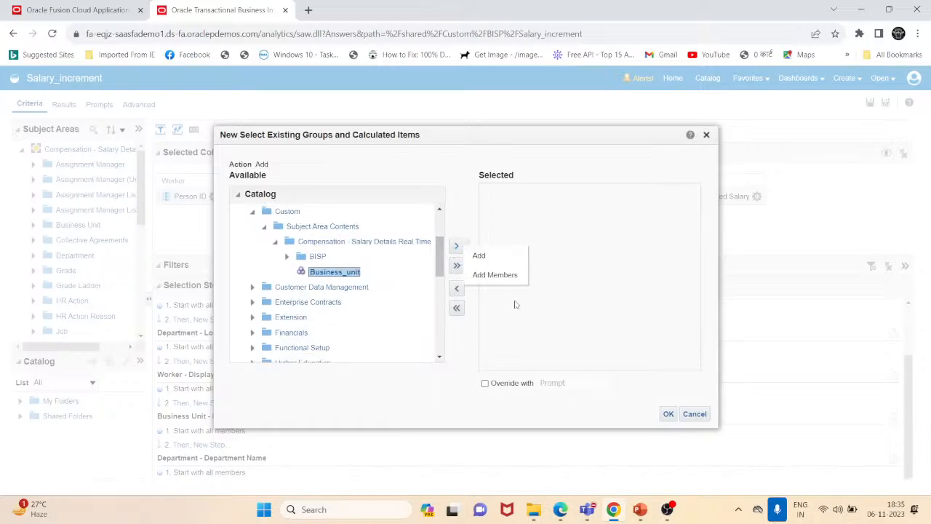
left_click(495, 277)
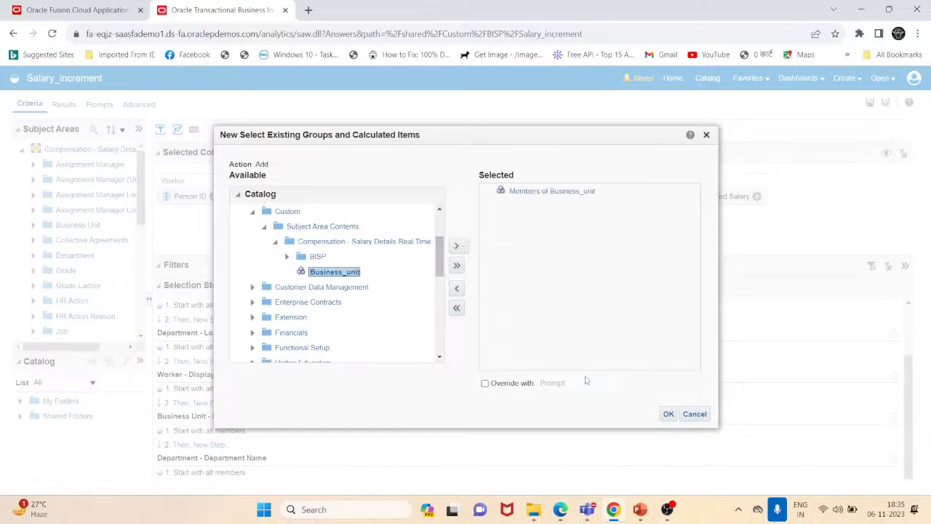
left_click(669, 414)
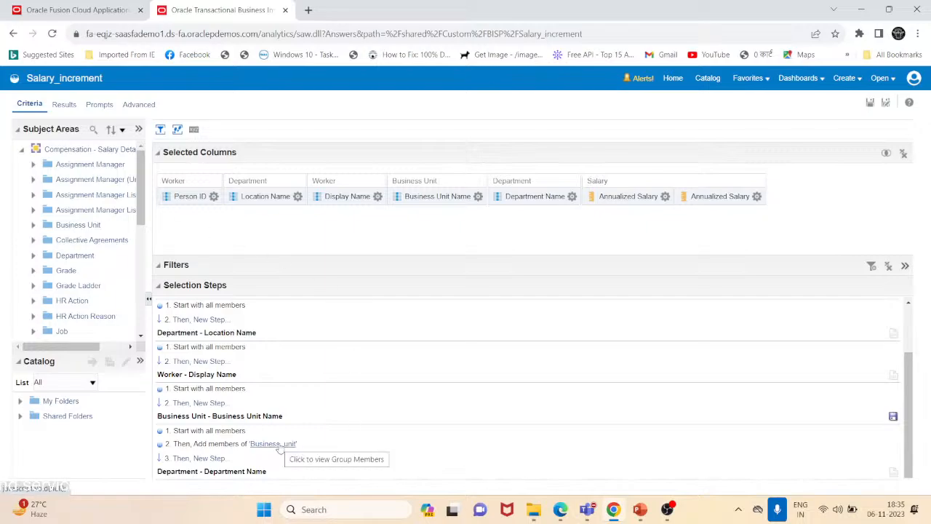
- Review the results table, scrolling through the rows for each business unit
left_click(64, 104)
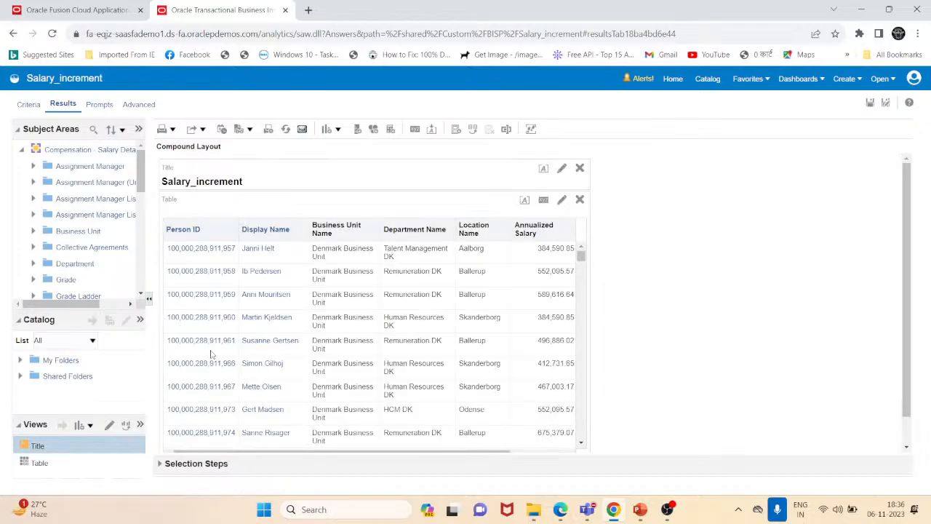
scroll(216, 352, "down", 3)
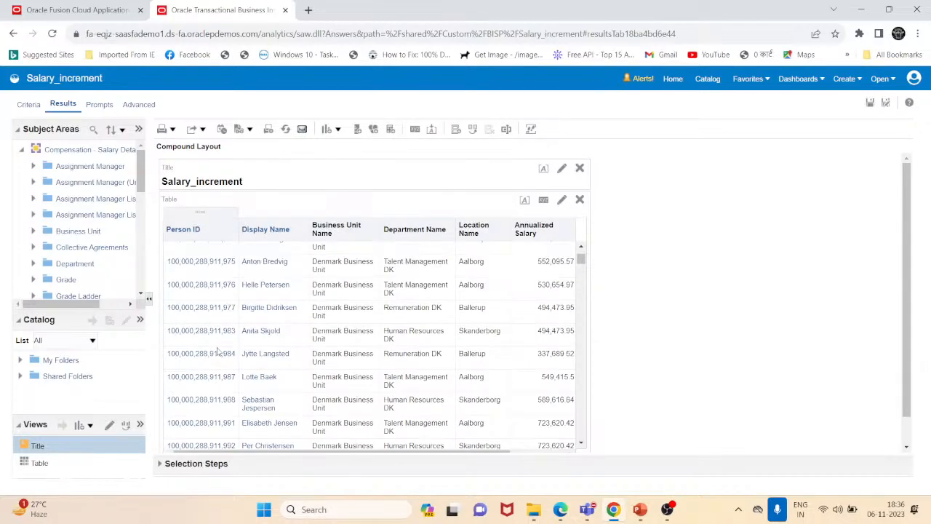
scroll(360, 323, "down", 2)
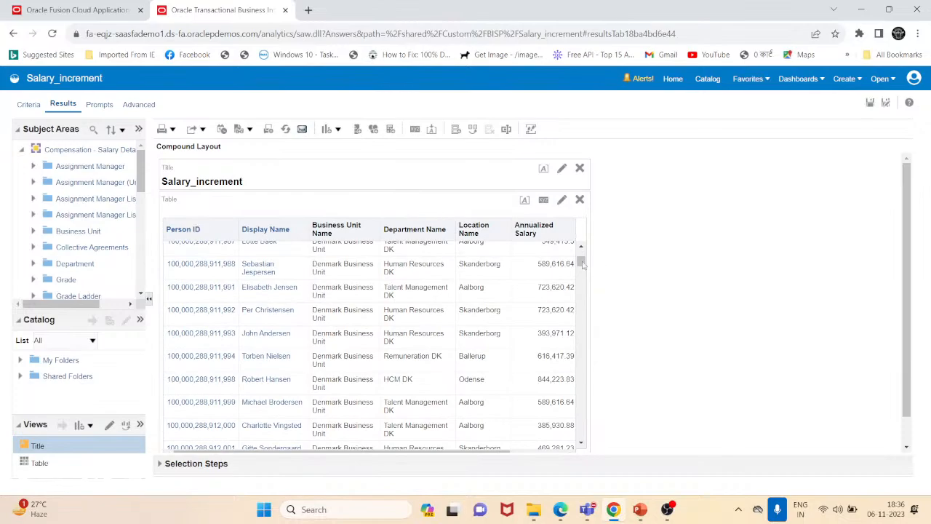
left_click_drag(580, 263, 582, 392)
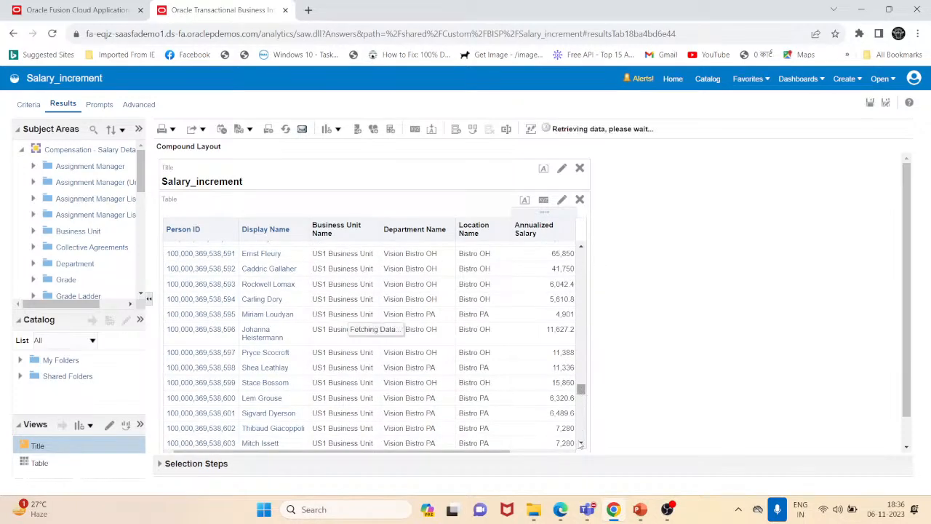
left_click_drag(583, 432, 587, 462)
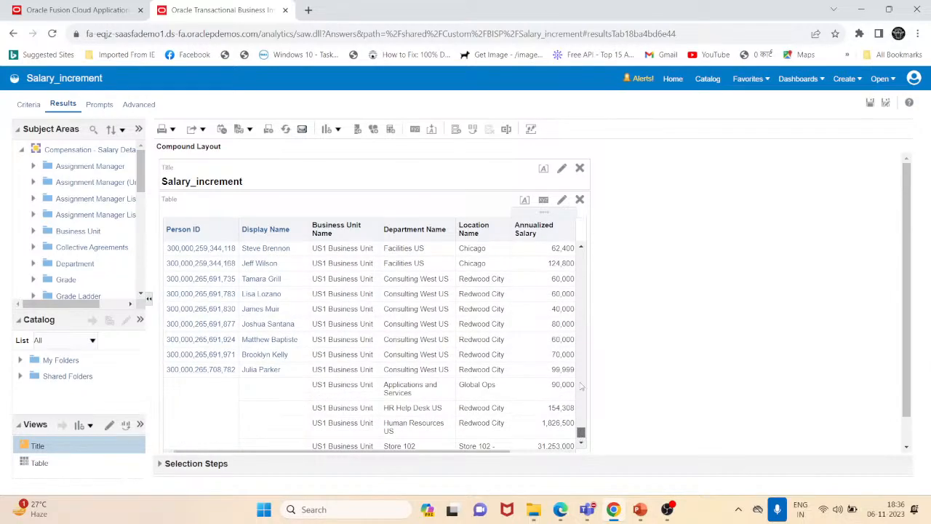
left_click_drag(581, 387, 580, 331)
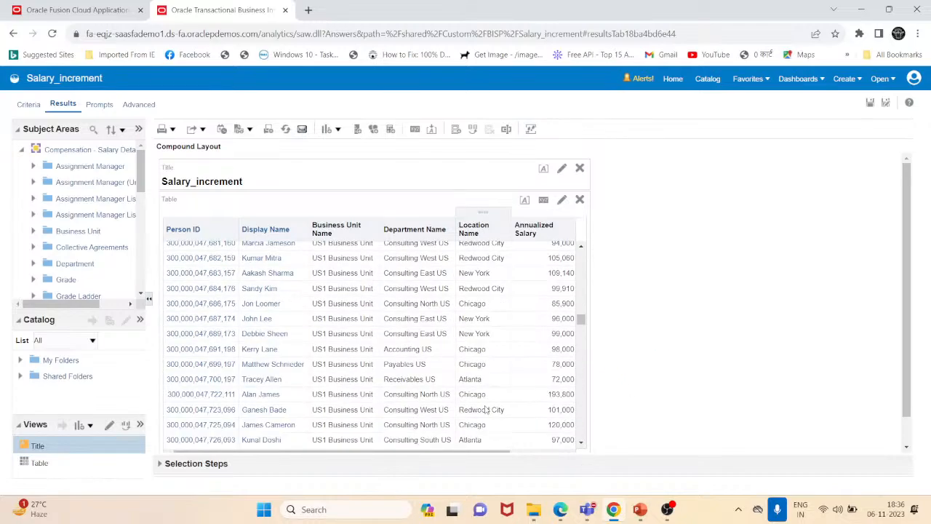
left_click_drag(584, 327, 585, 486)
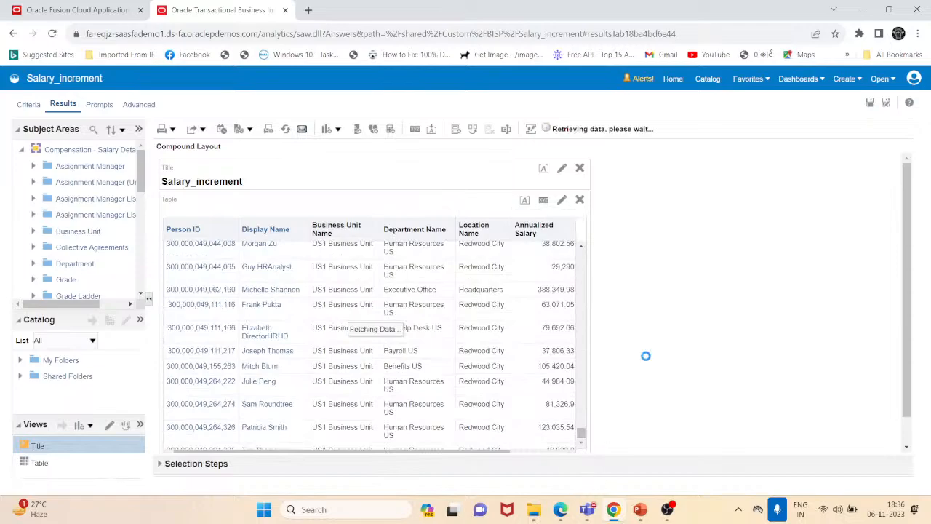
scroll(594, 440, "down", 2)
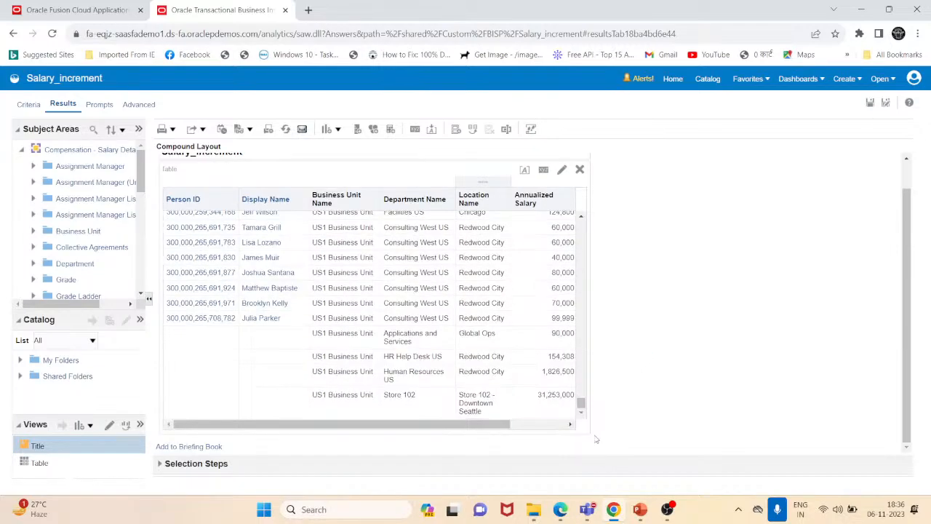
left_click_drag(582, 408, 604, 202)
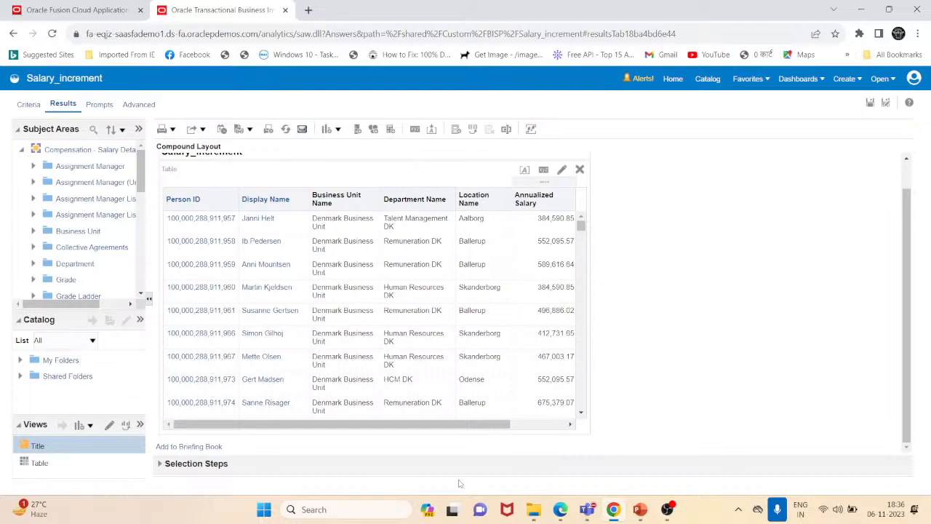
- Return to the analysis criteria and switch to the PowerPoint presentation's agenda slide
left_click(28, 106)
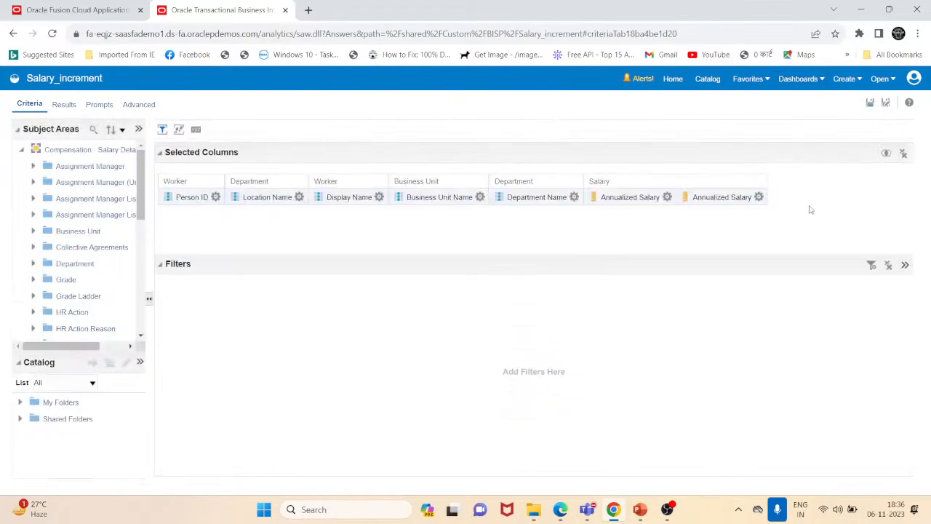
left_click(640, 509)
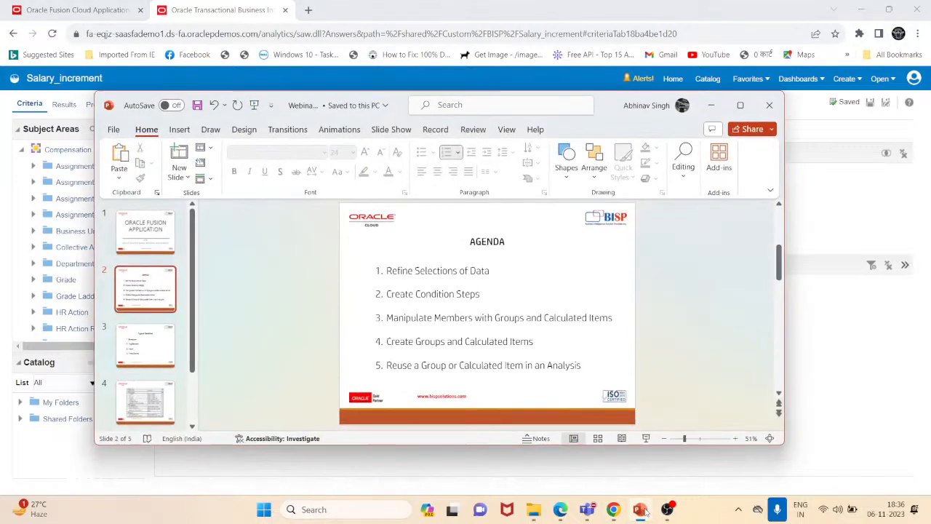
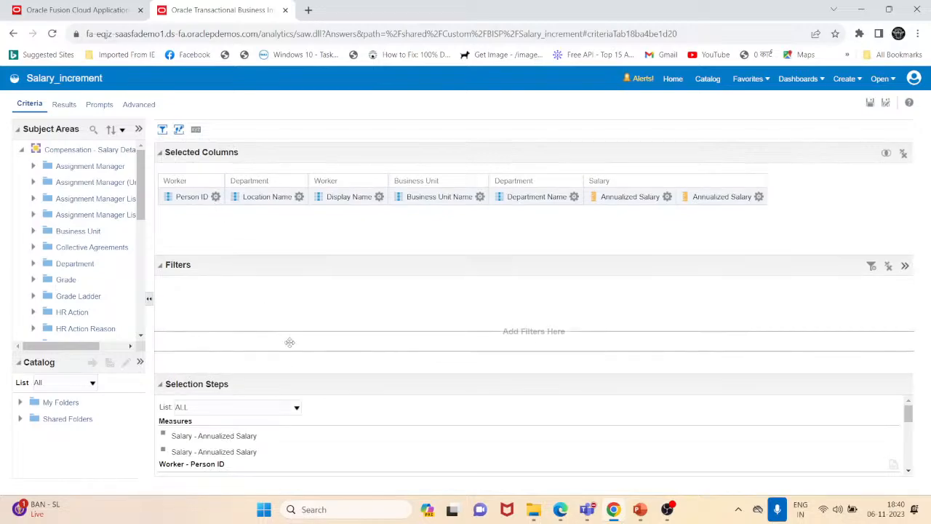
- Delete the step that adds members of the saved Business_unit steps from the Business Unit Name selection steps
left_click(297, 270)
scroll(275, 408, "down", 3)
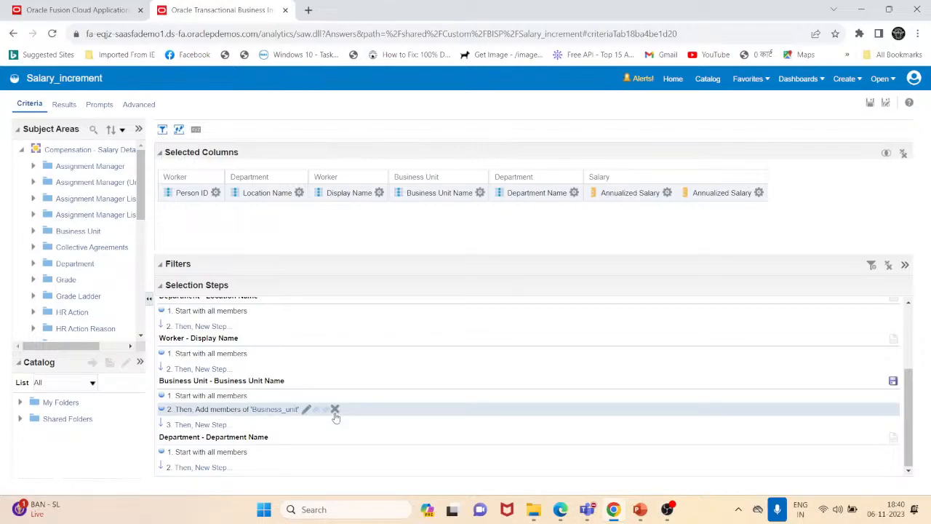
left_click(335, 409)
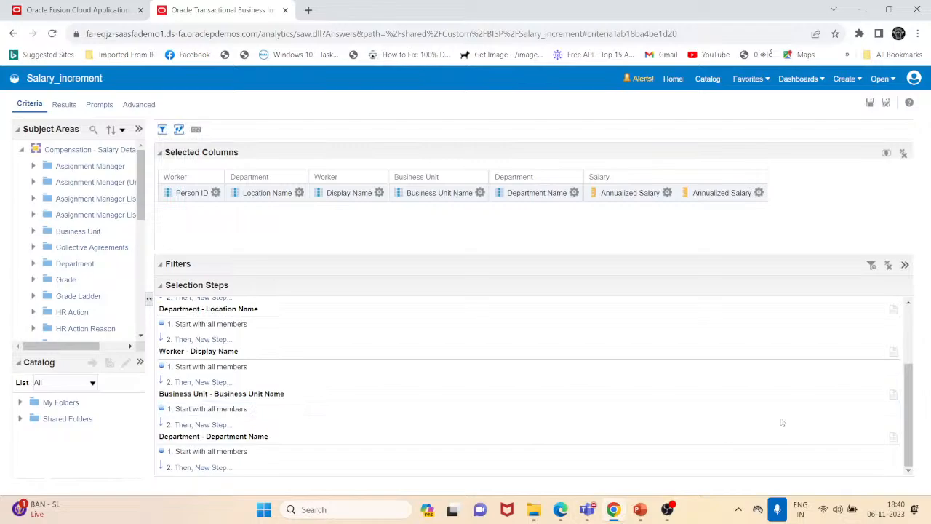
- Add a Business Unit Name condition step that adds members whose name contains "AU council"
left_click(216, 426)
mouse_move(273, 460)
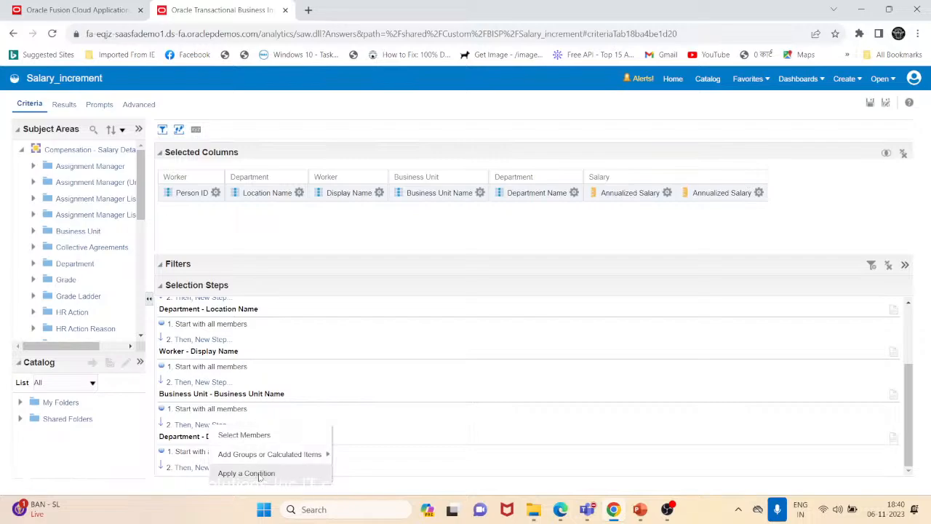
left_click(260, 474)
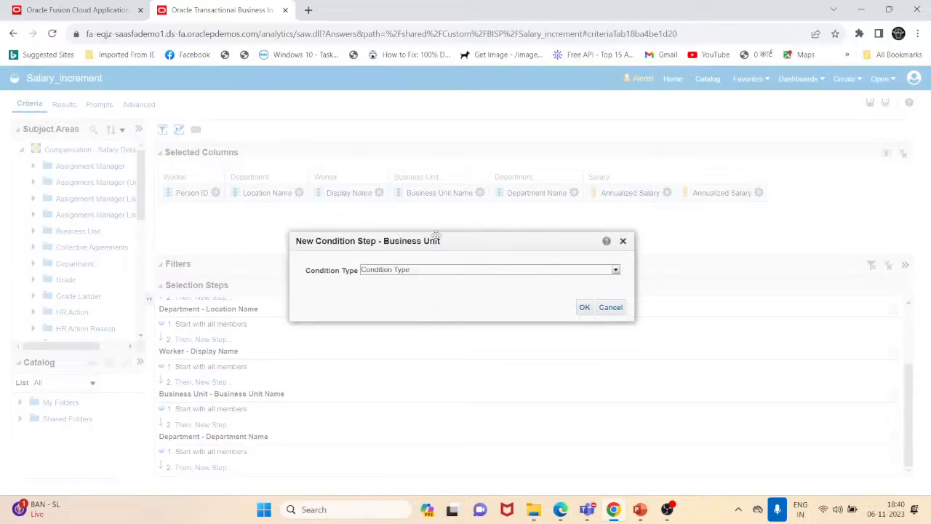
left_click_drag(458, 240, 452, 153)
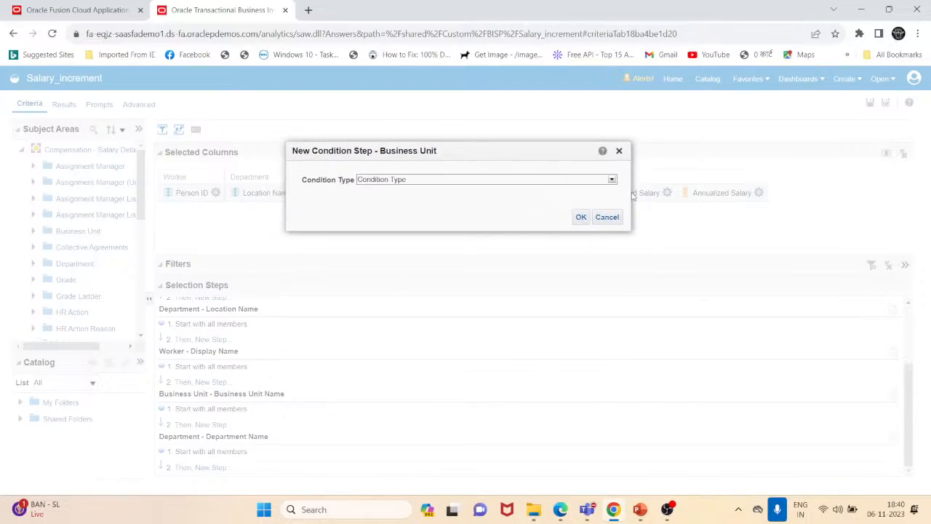
left_click(612, 180)
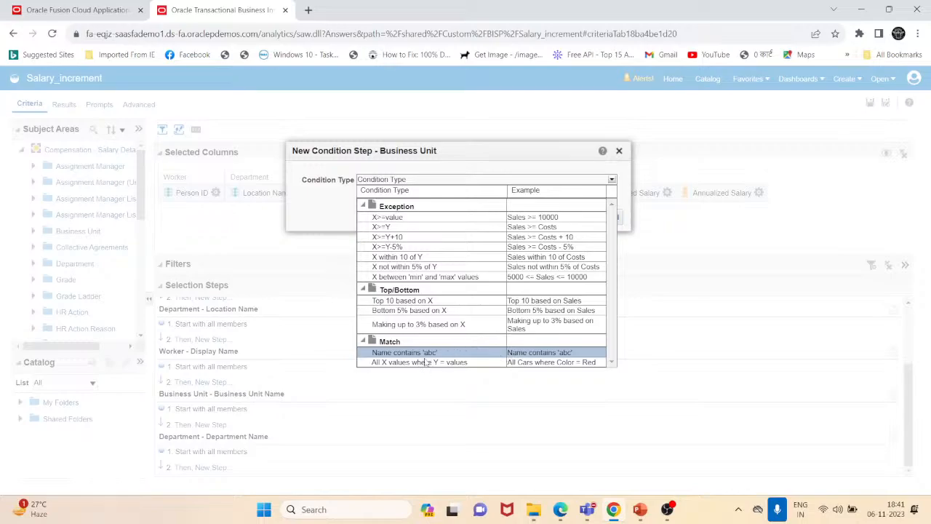
left_click(486, 352)
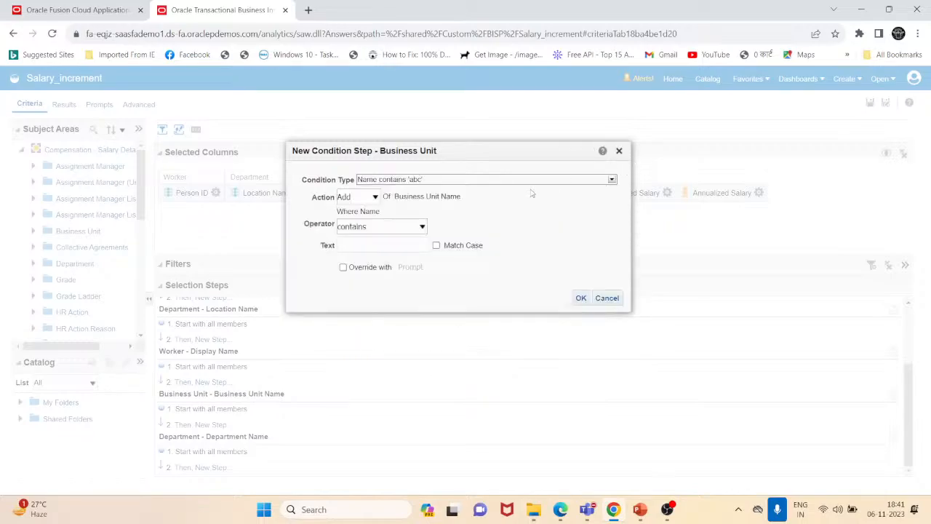
left_click(373, 240)
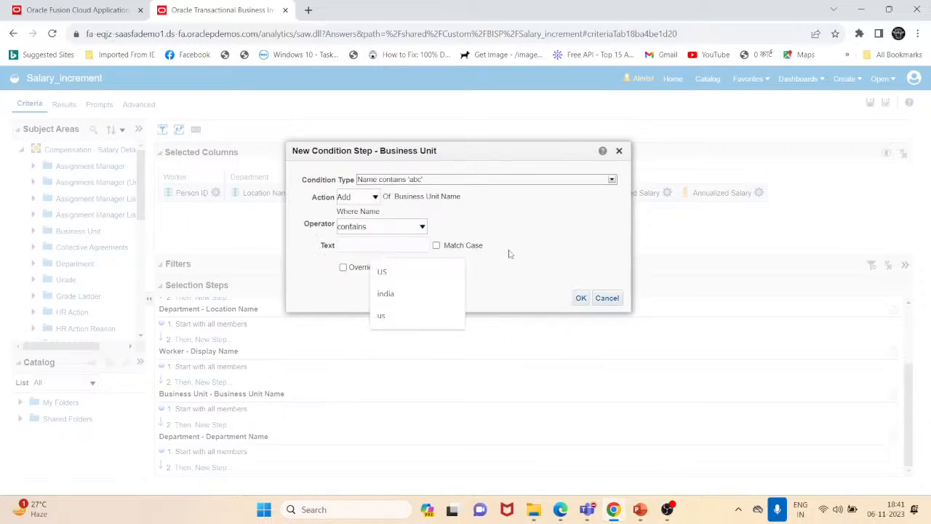
type("AU council")
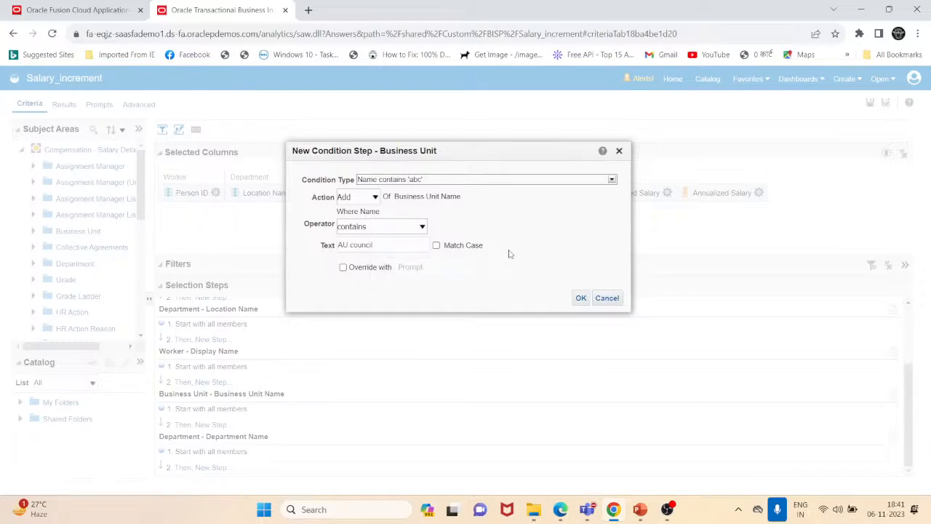
left_click(582, 300)
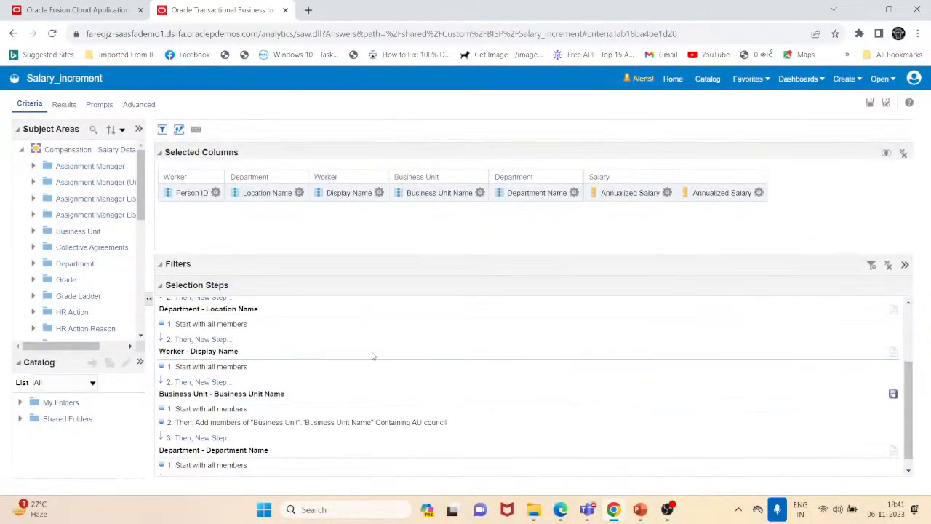
- Open the results and scroll through the table to review the business units returned
left_click(68, 104)
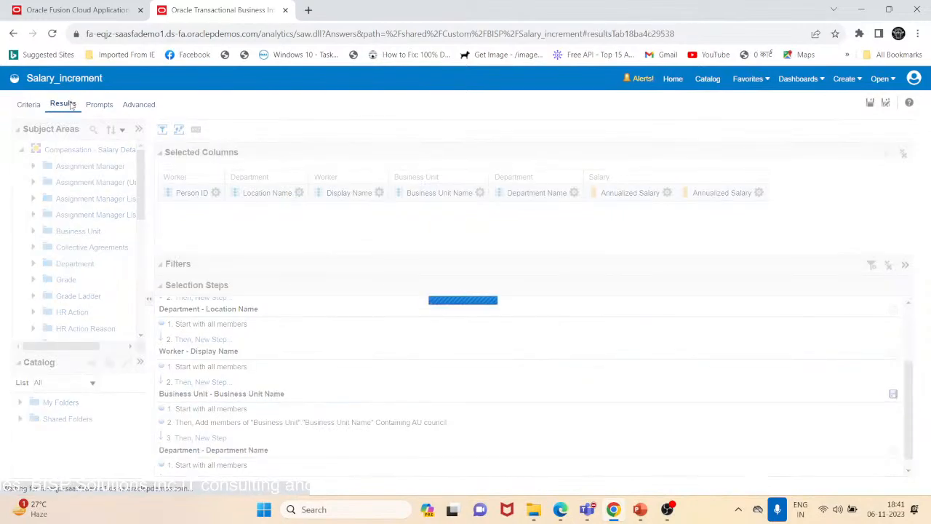
left_click(122, 13)
left_click(192, 13)
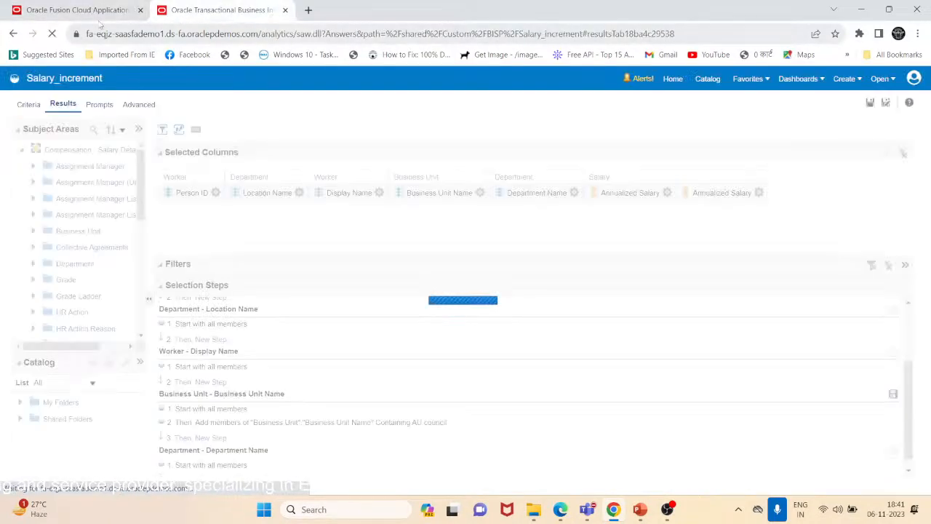
left_click(93, 14)
left_click(194, 11)
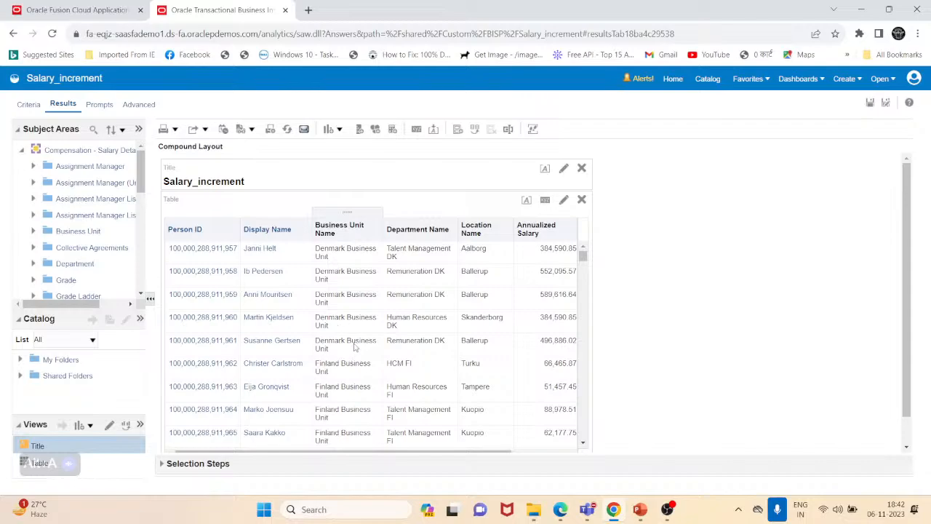
scroll(356, 348, "down", 3)
scroll(357, 347, "down", 5)
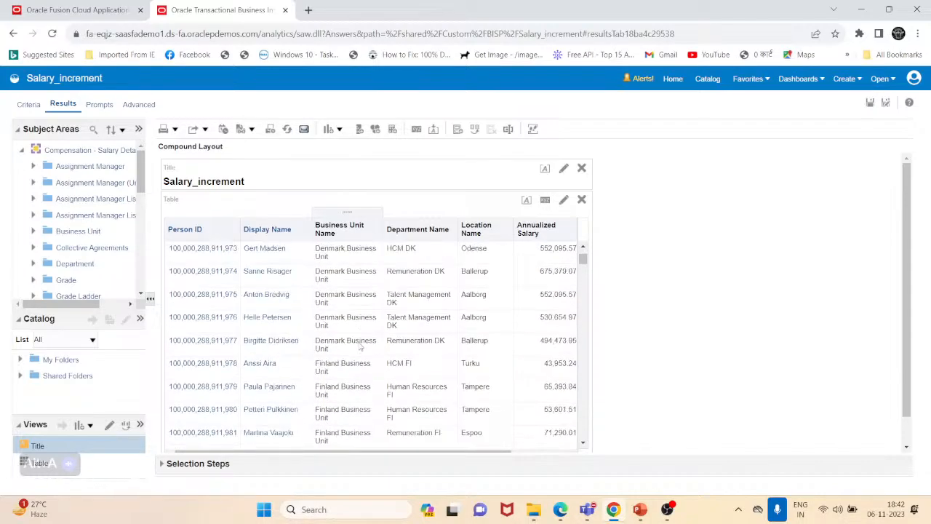
scroll(557, 276, "down", 3)
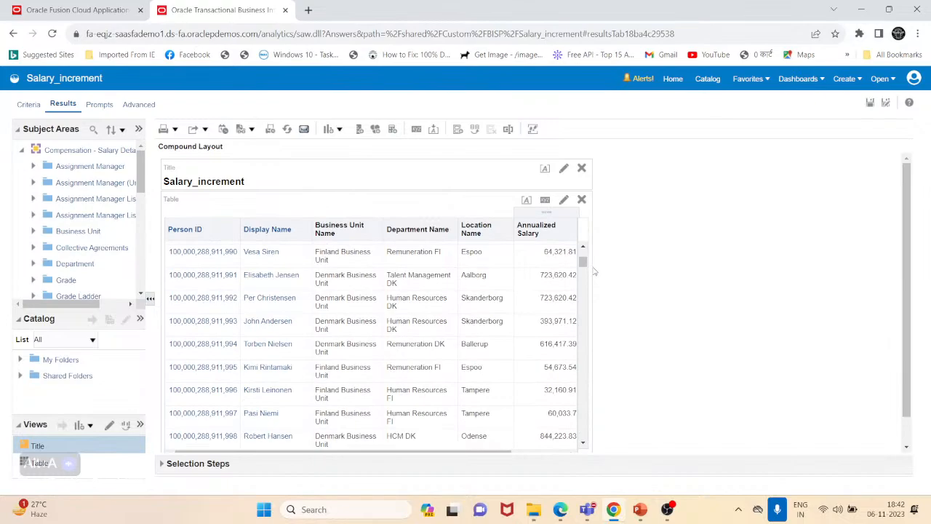
left_click_drag(583, 264, 583, 408)
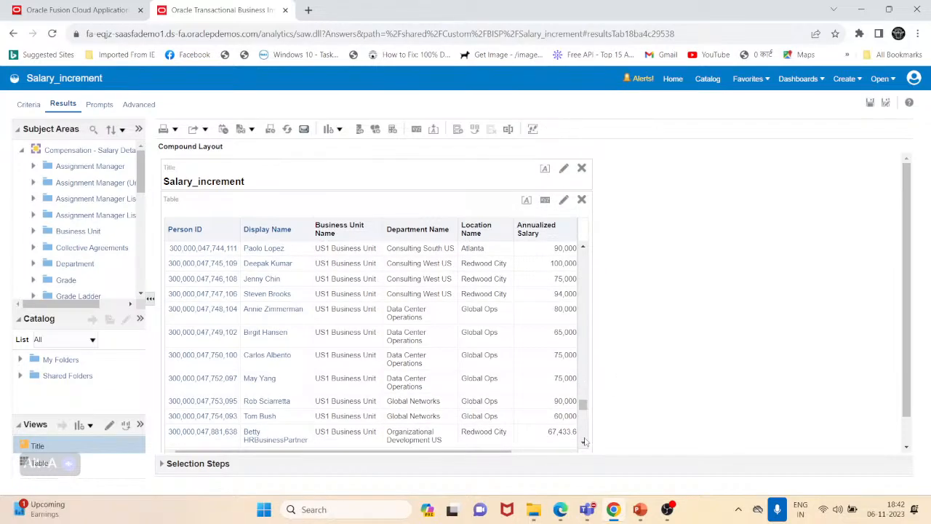
left_click_drag(587, 407, 583, 434)
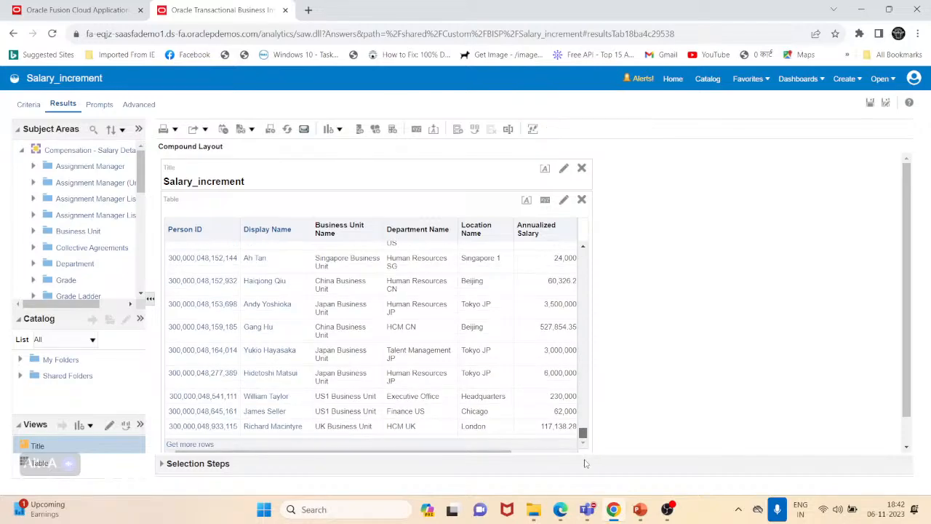
- Return to the criteria and open the AU council condition step for review, closing it without changes
left_click(29, 104)
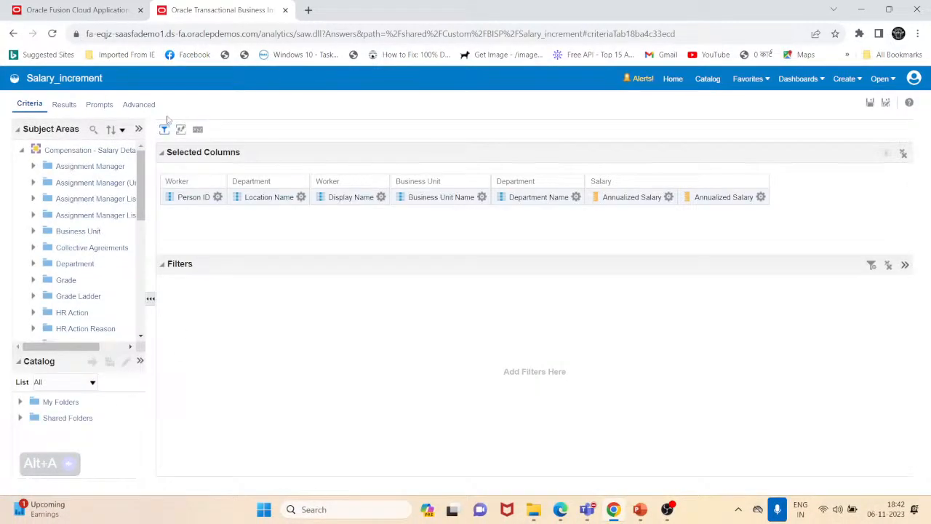
left_click(180, 131)
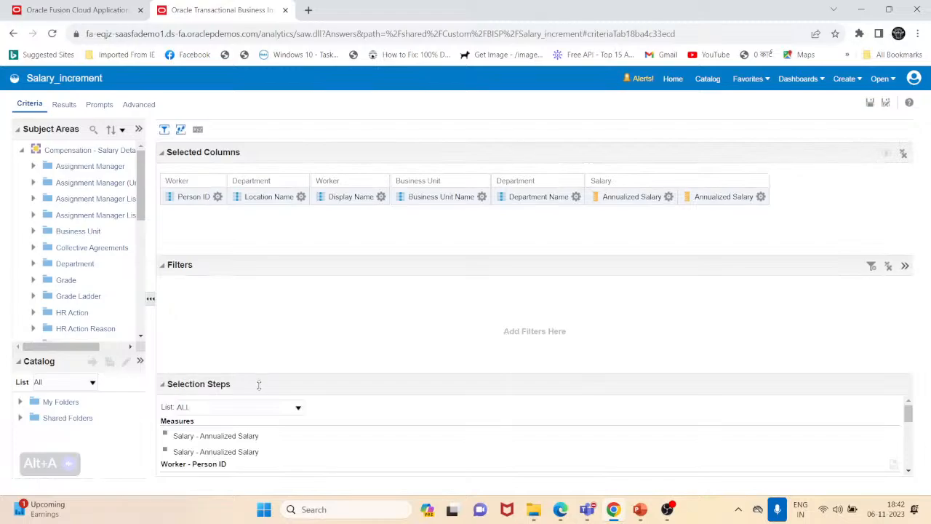
left_click_drag(258, 386, 267, 297)
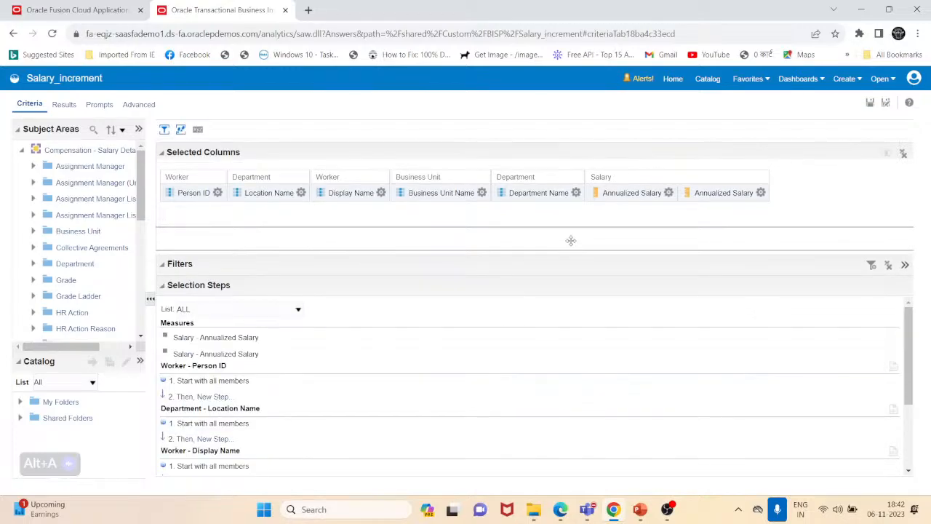
left_click_drag(571, 240, 568, 214)
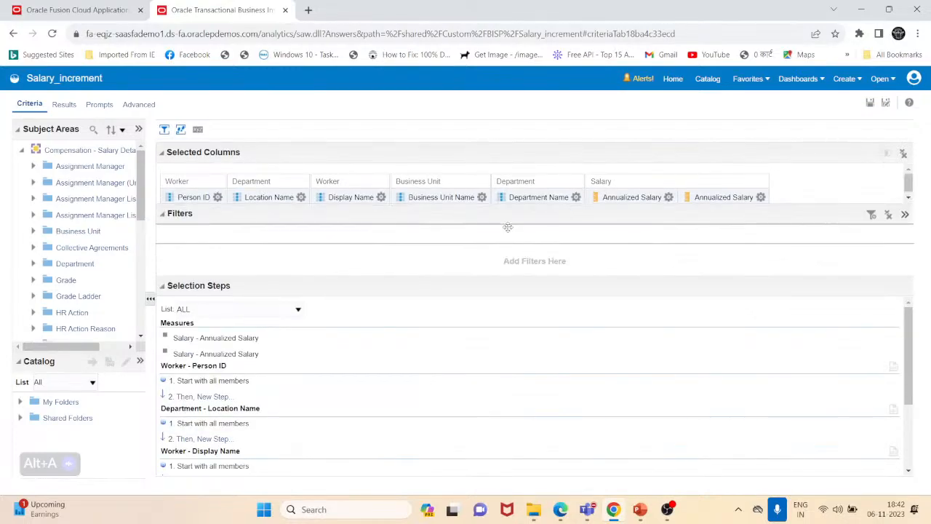
left_click_drag(508, 227, 508, 217)
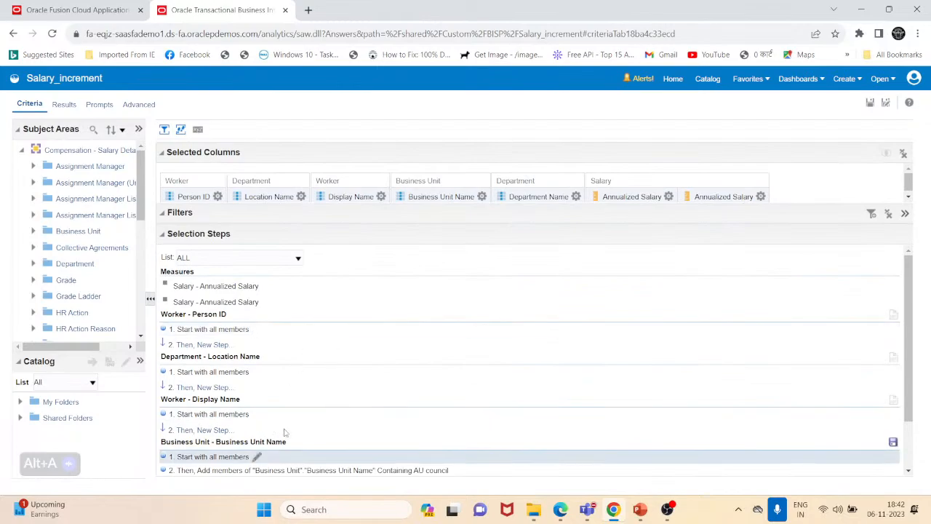
scroll(284, 432, "down", 2)
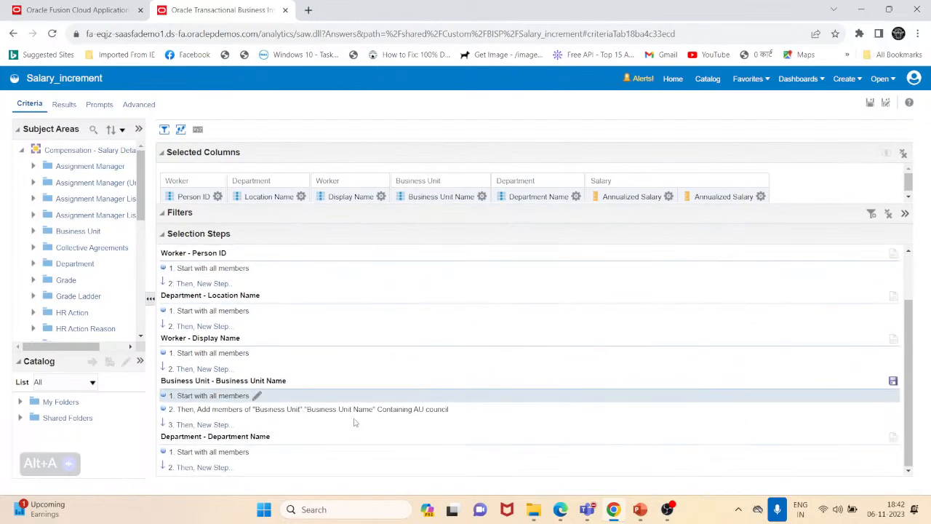
left_click(439, 411)
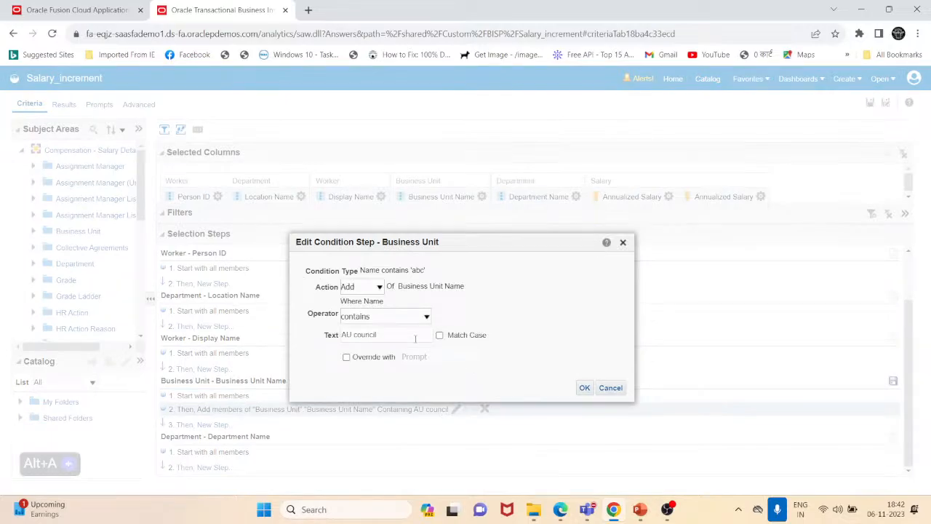
left_click(610, 388)
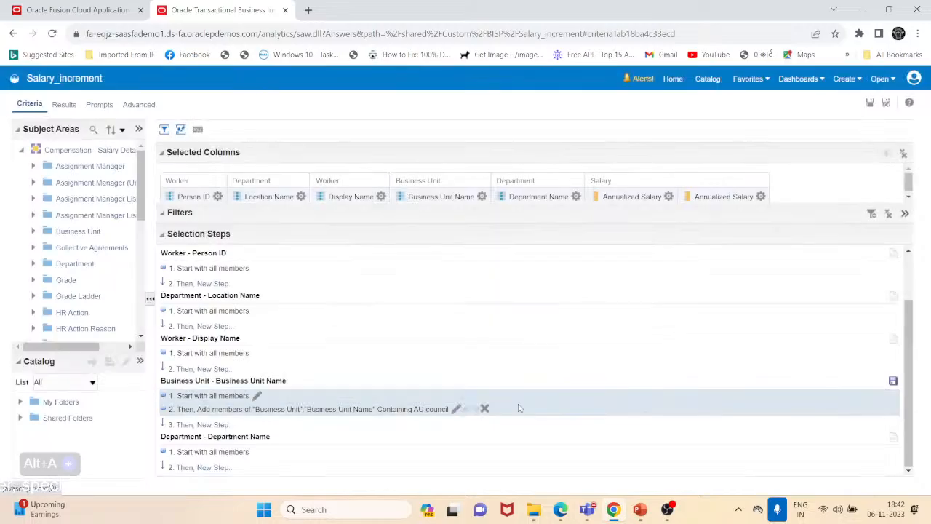
- Change the first Business Unit Name step to start with the selected member Denmark Business Unit
left_click(257, 397)
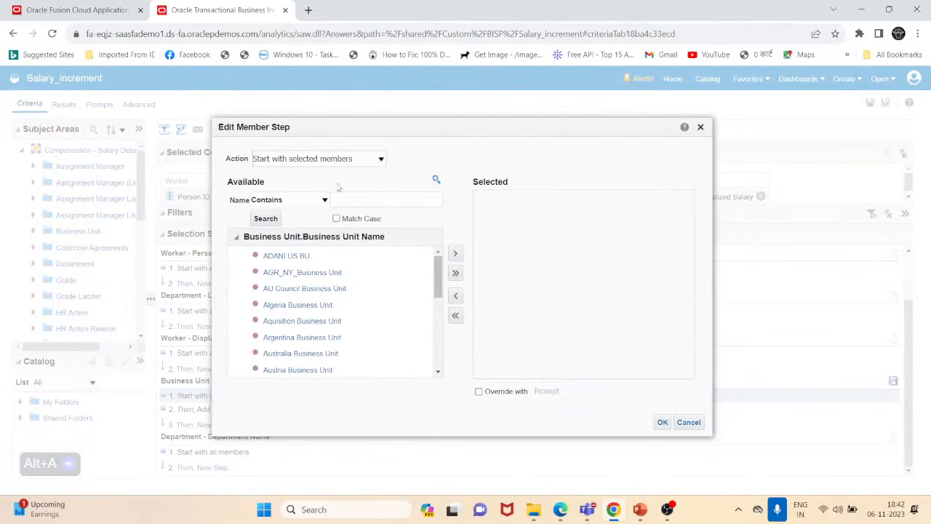
scroll(319, 355, "down", 5)
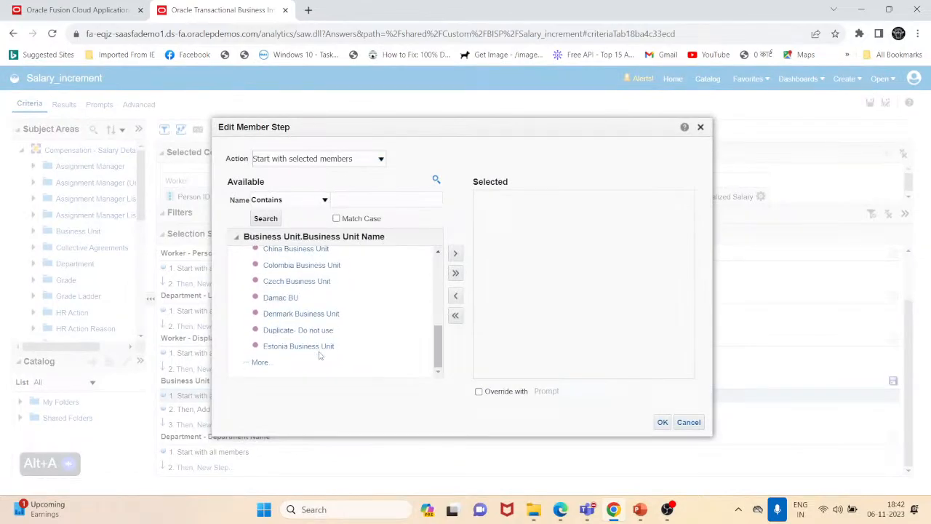
left_click(295, 317)
left_click(455, 253)
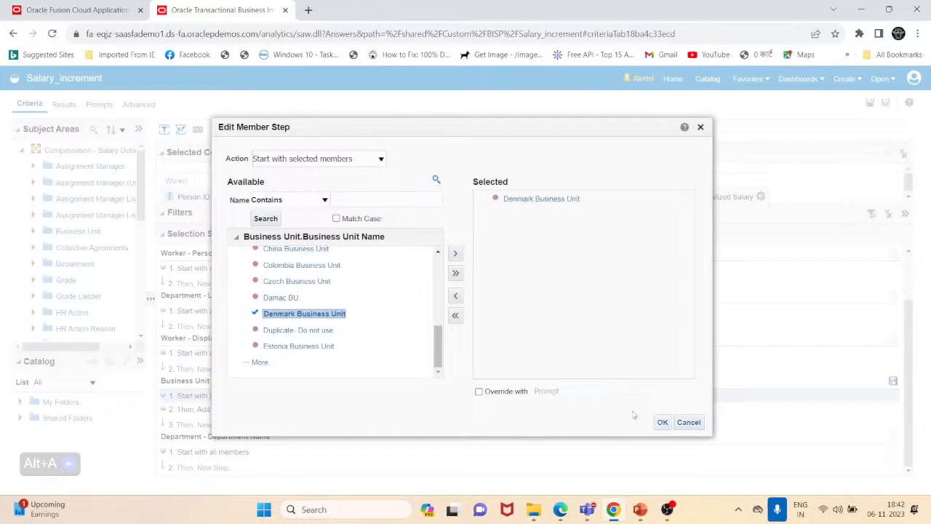
left_click(662, 422)
- Review the results table for Denmark and AU Council business unit rows, then return to the criteria
left_click(64, 104)
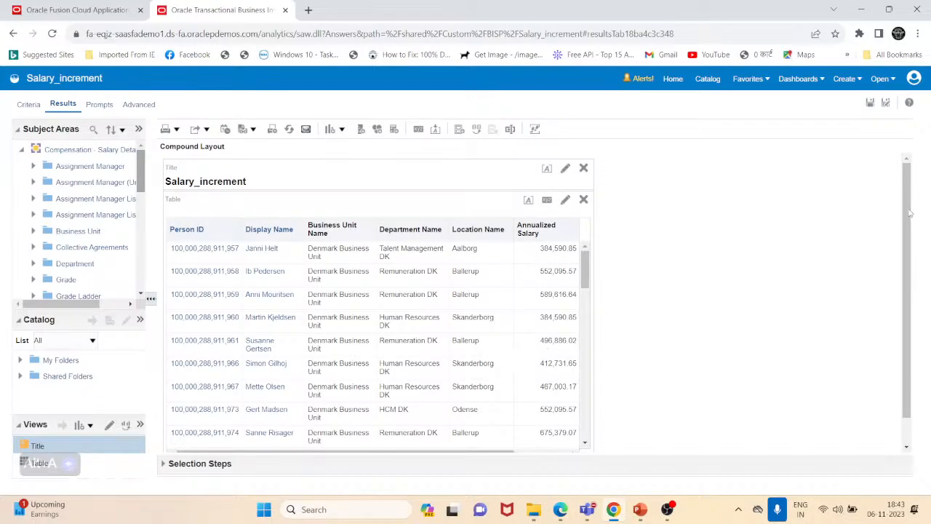
left_click_drag(909, 213, 912, 315)
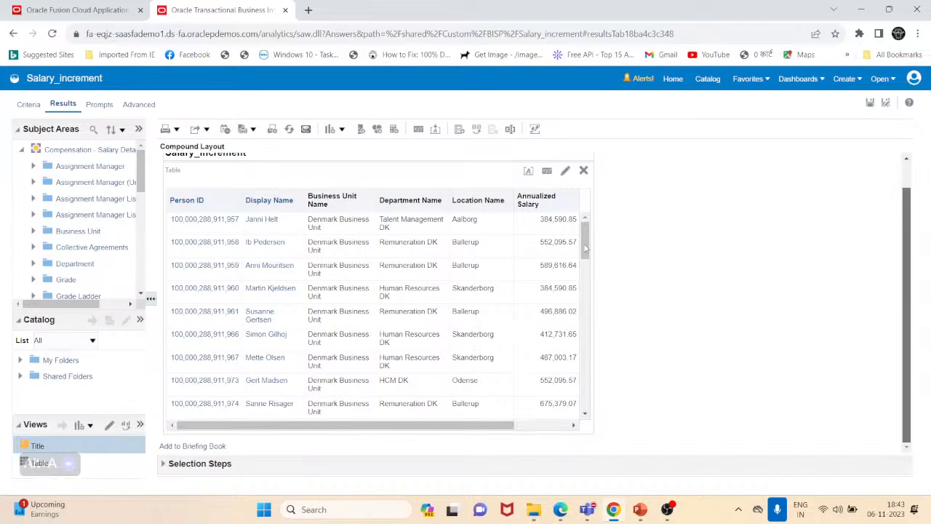
left_click_drag(586, 250, 453, 414)
left_click_drag(584, 253, 583, 234)
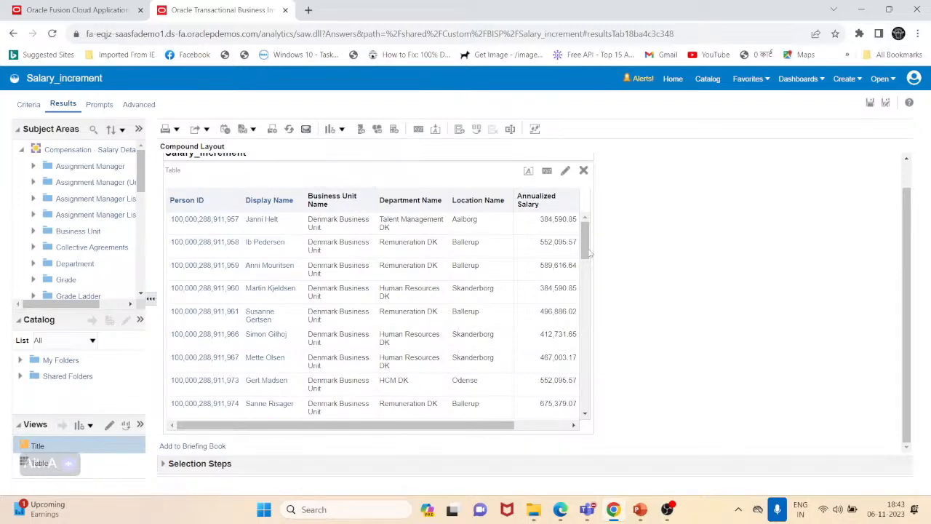
left_click_drag(591, 252, 557, 409)
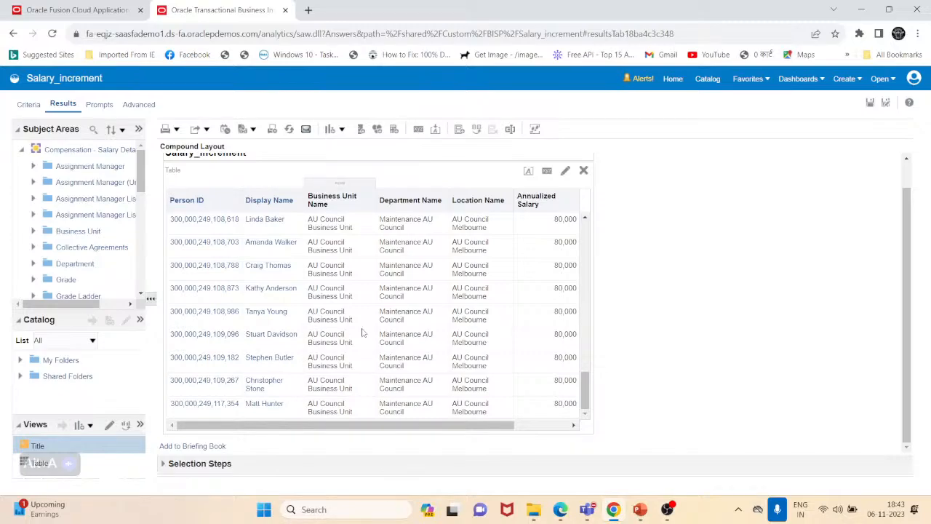
scroll(350, 349, "up", 10)
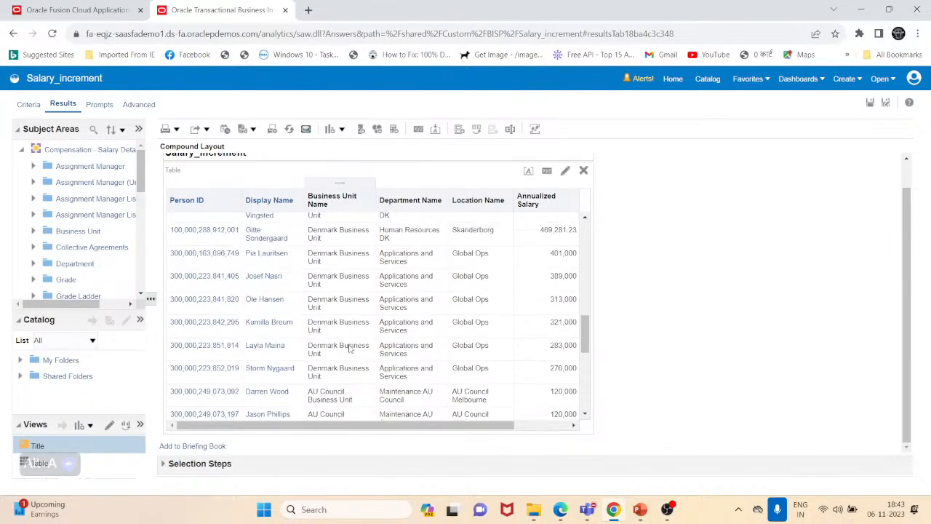
scroll(349, 350, "up", 5)
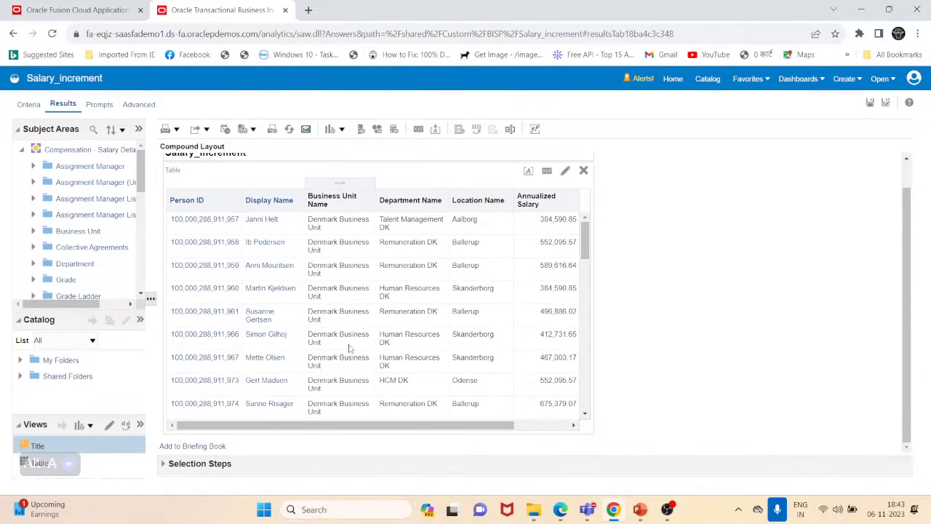
left_click(29, 104)
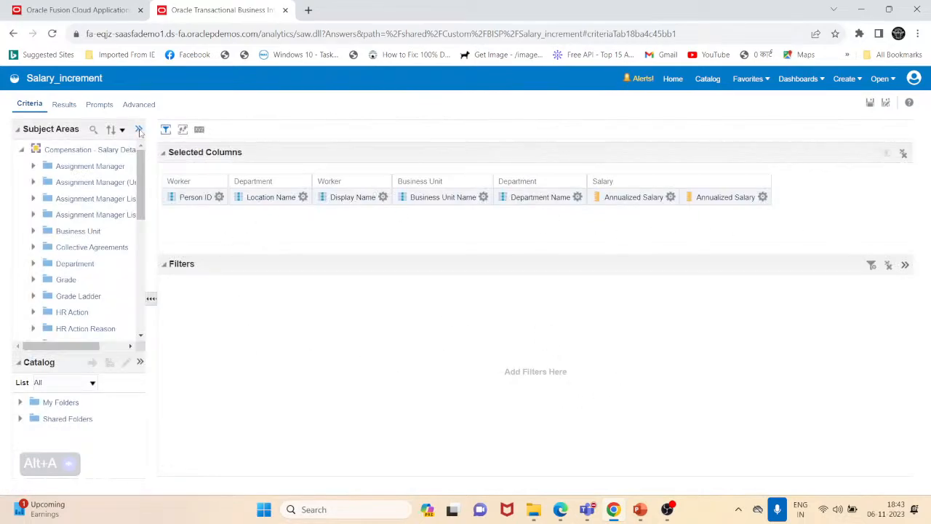
- Start a new X>=value condition step after the Business Unit Name selection steps
left_click(182, 130)
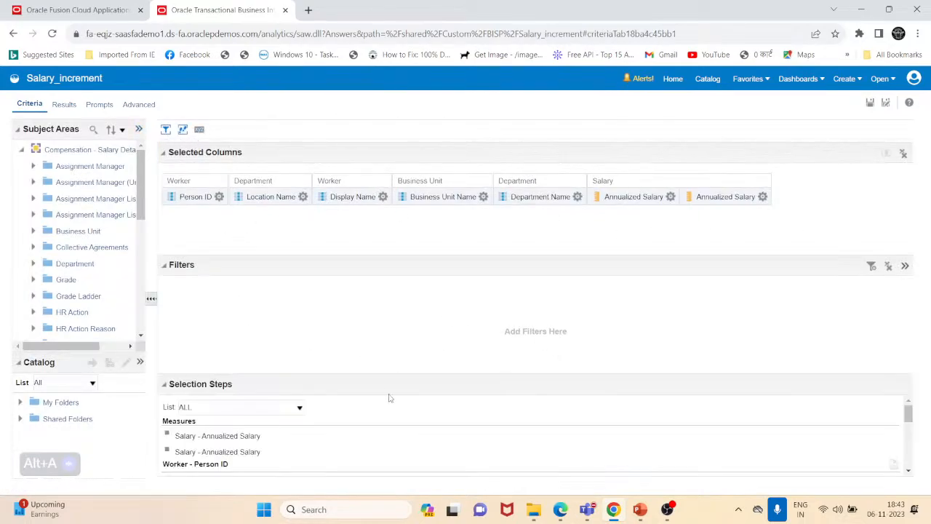
left_click_drag(393, 376, 397, 281)
scroll(486, 376, "down", 3)
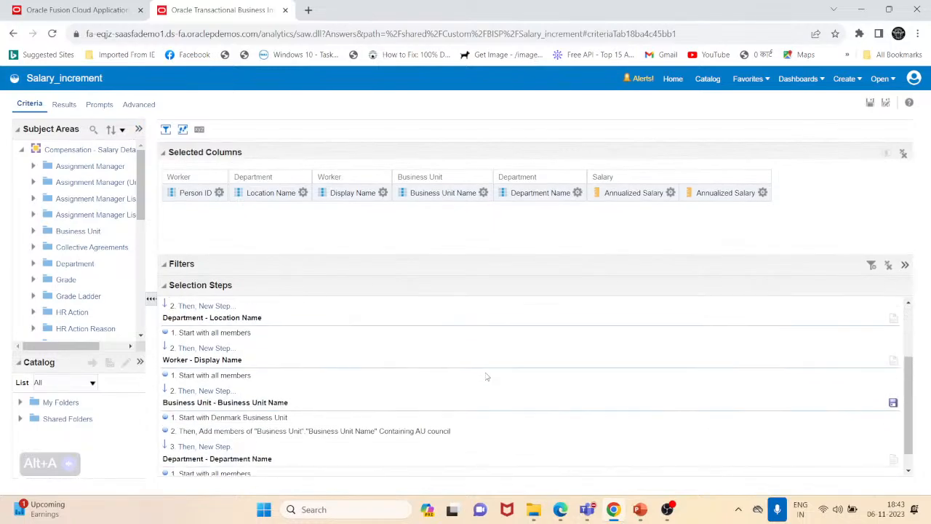
scroll(487, 376, "down", 1)
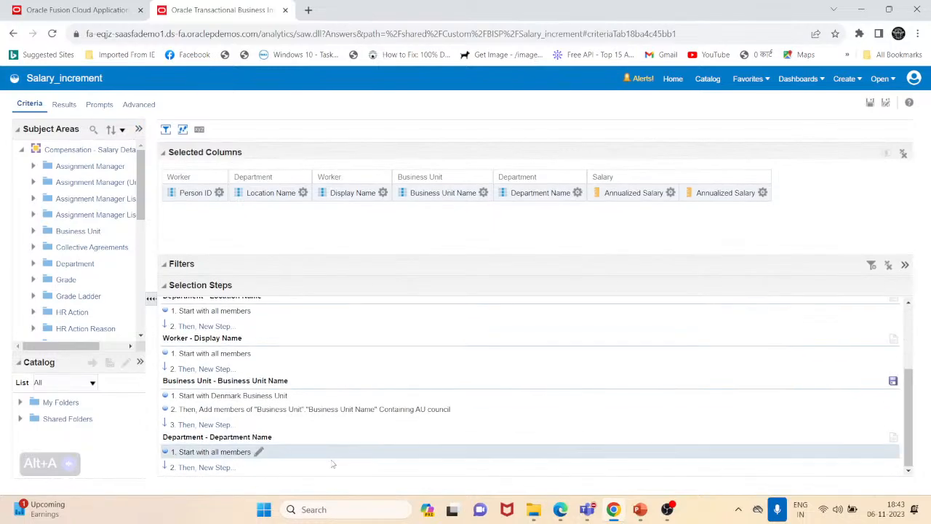
left_click(215, 428)
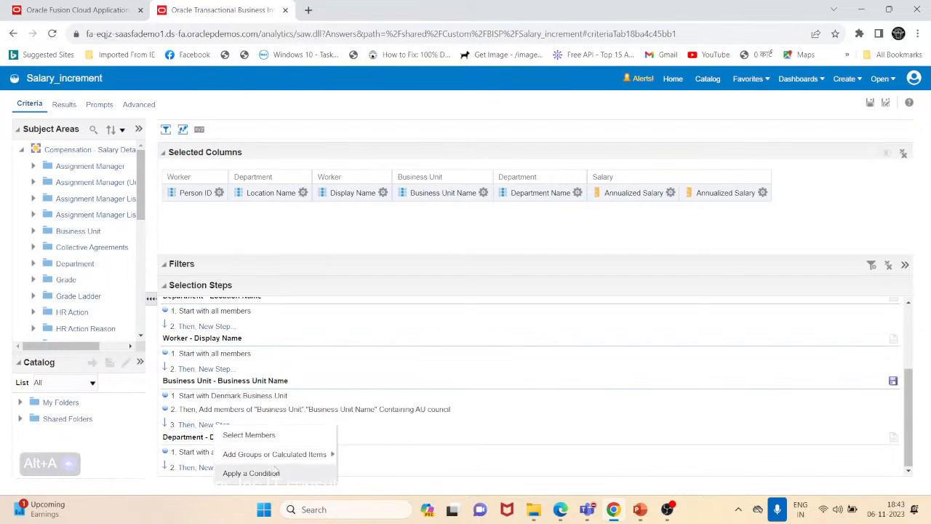
left_click(297, 473)
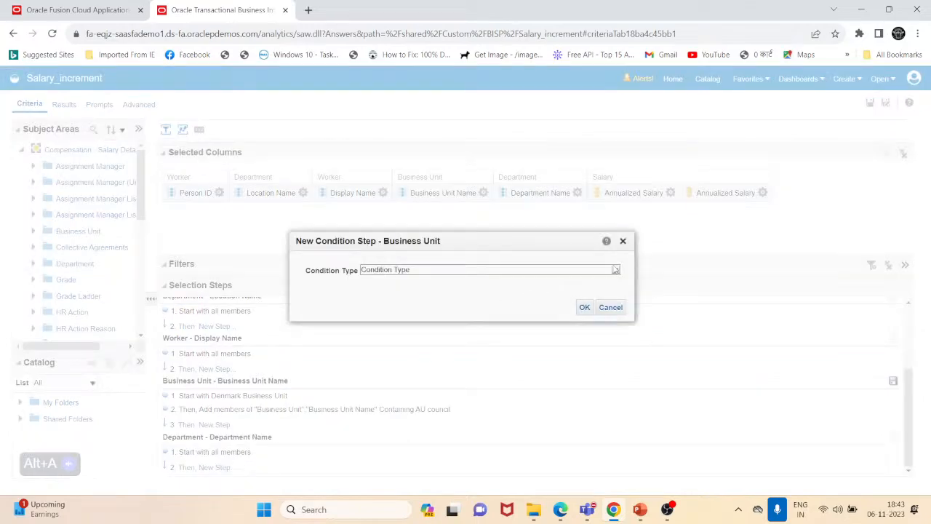
left_click(616, 271)
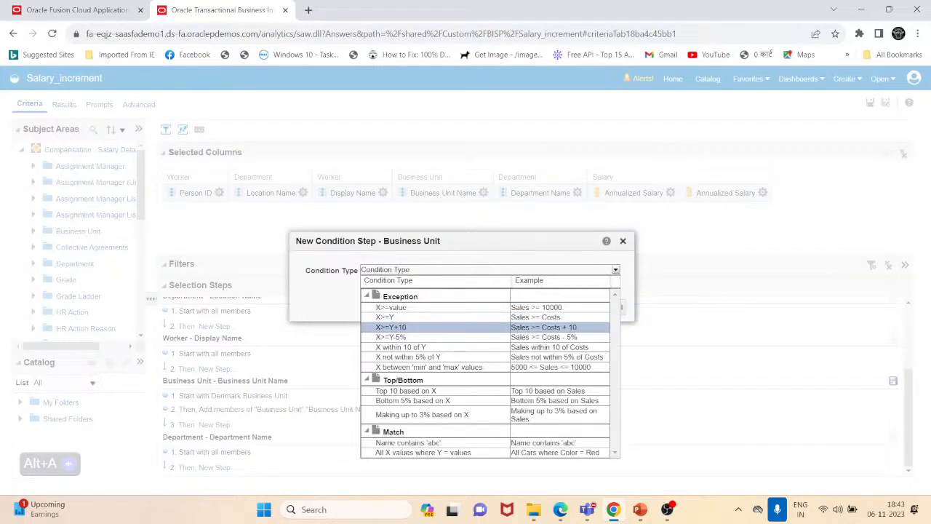
left_click(393, 307)
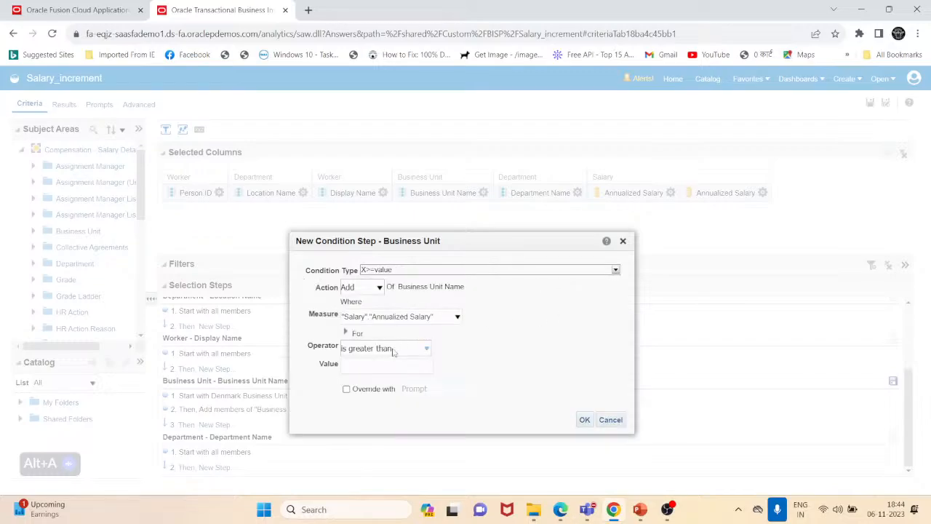
- Set the condition to keep only business units whose Annualized Salary is less than 100000
left_click(398, 349)
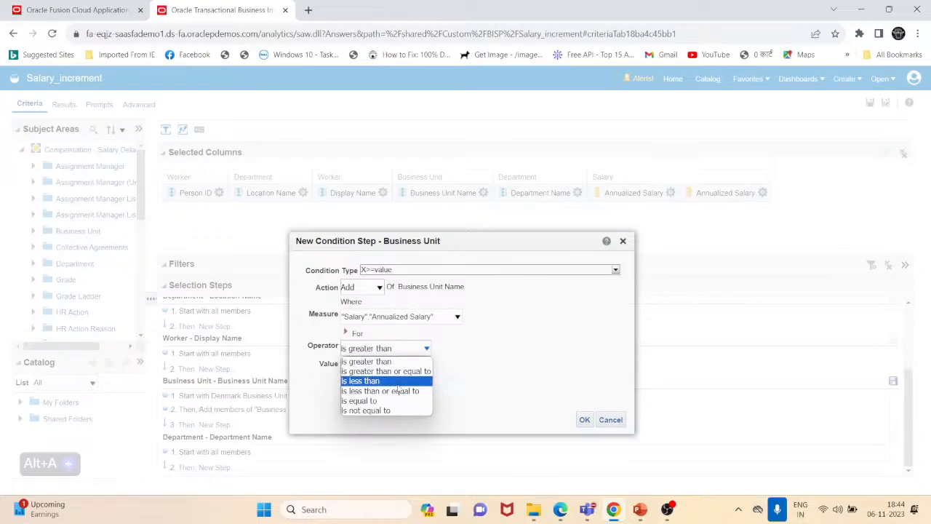
left_click(398, 384)
left_click(408, 367)
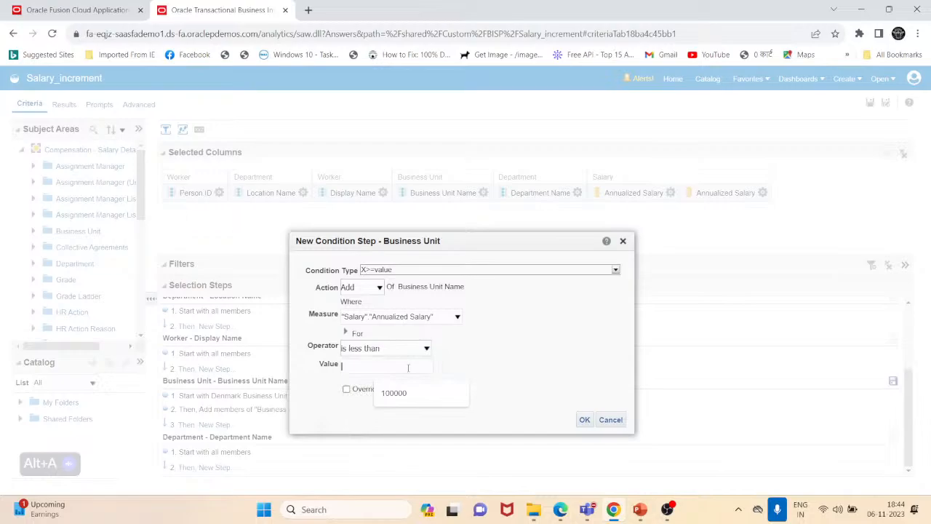
type("10000")
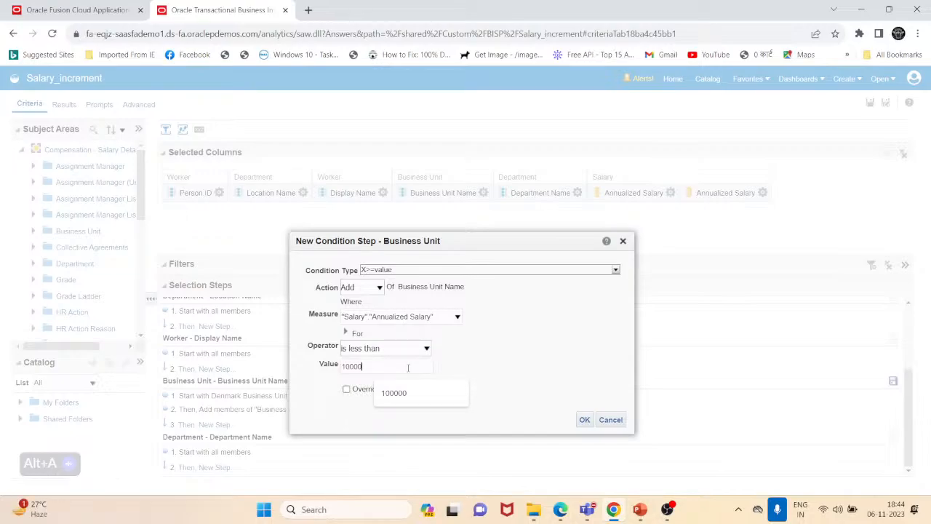
type("0")
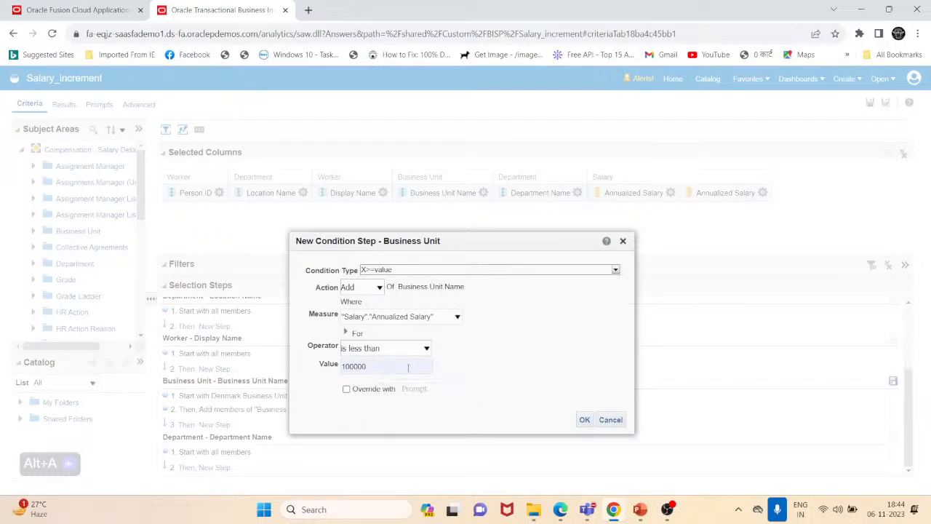
left_click(378, 287)
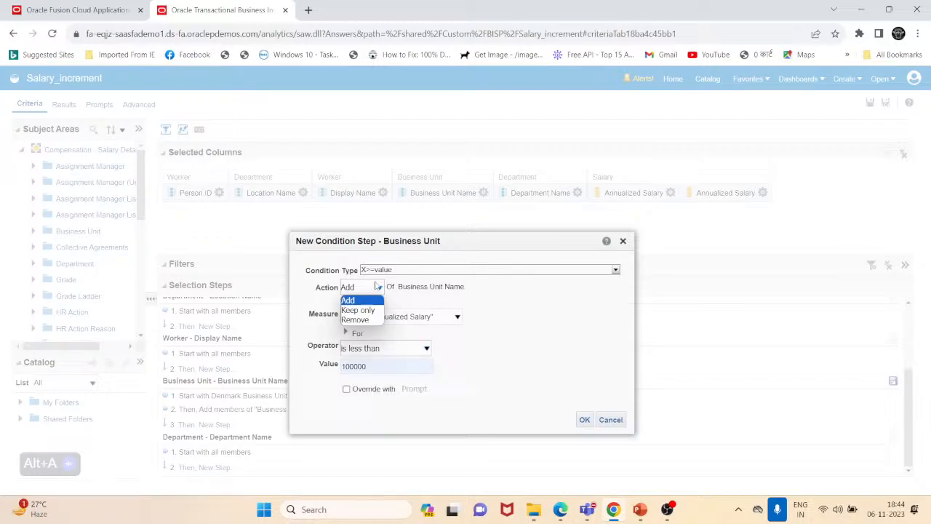
left_click(379, 311)
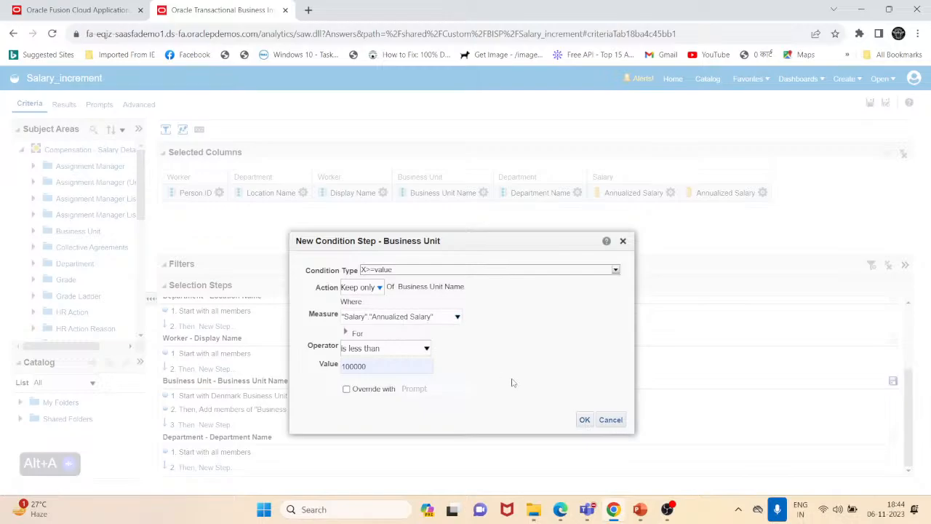
left_click(585, 422)
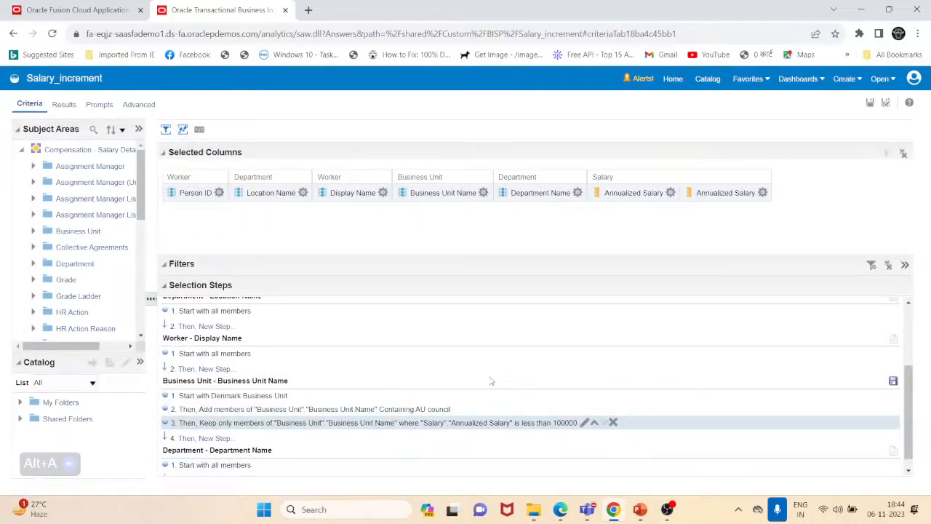
- Check the results for the new salary condition and return to the criteria
left_click(62, 108)
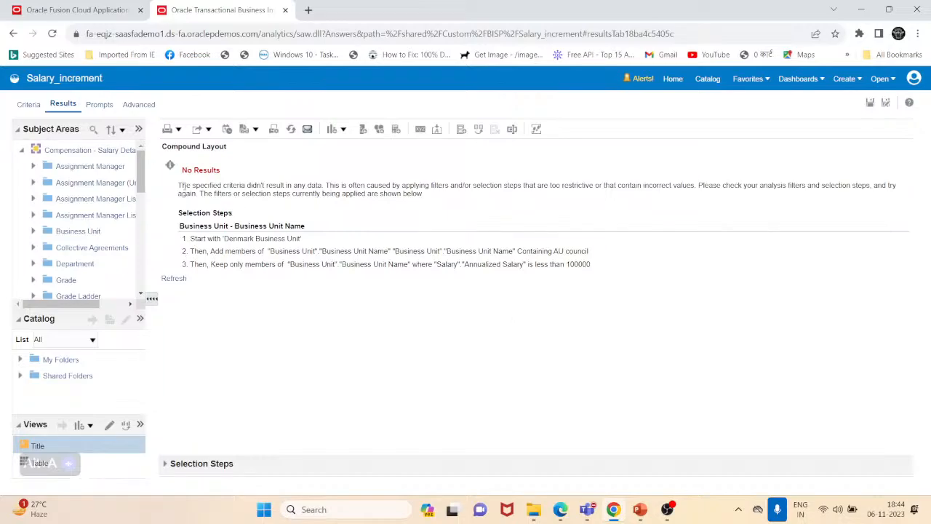
left_click(27, 105)
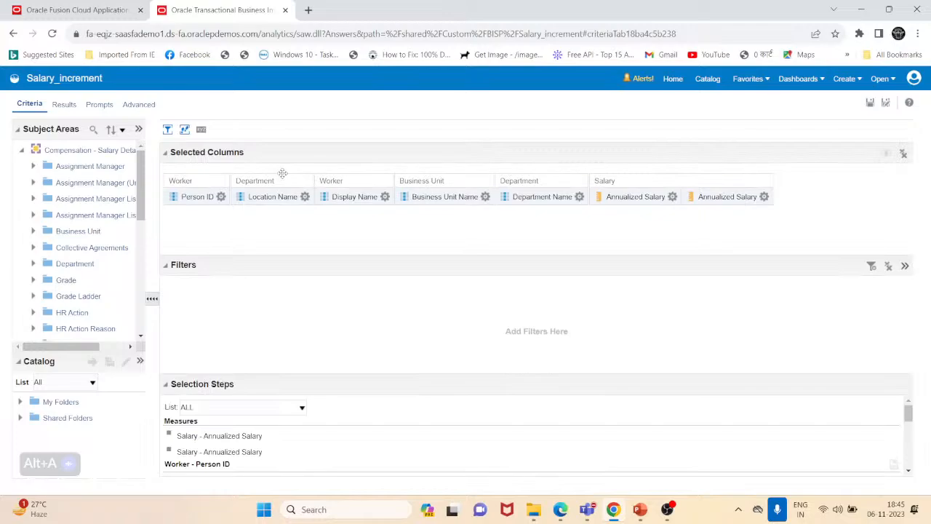
- Change the salary condition step's action to Remove members with Annualized Salary less than 100000
left_click_drag(242, 384, 266, 281)
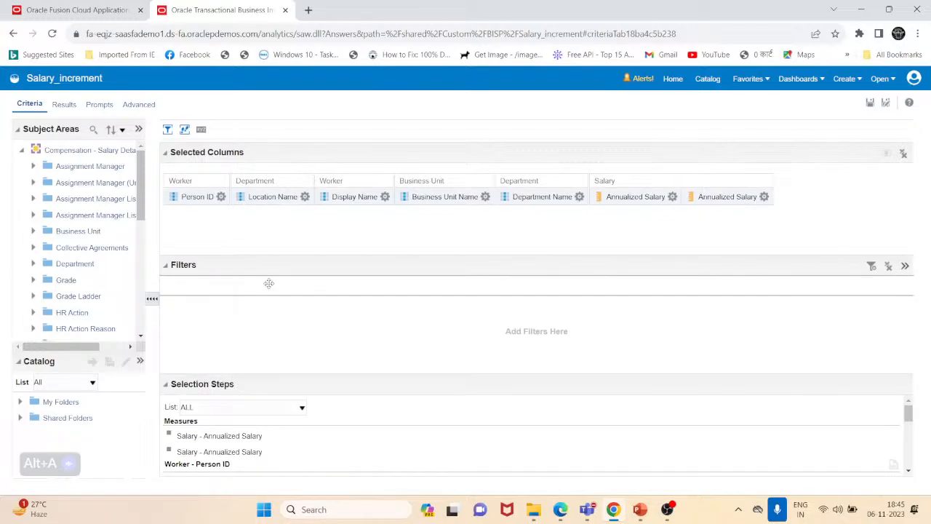
scroll(298, 380, "down", 3)
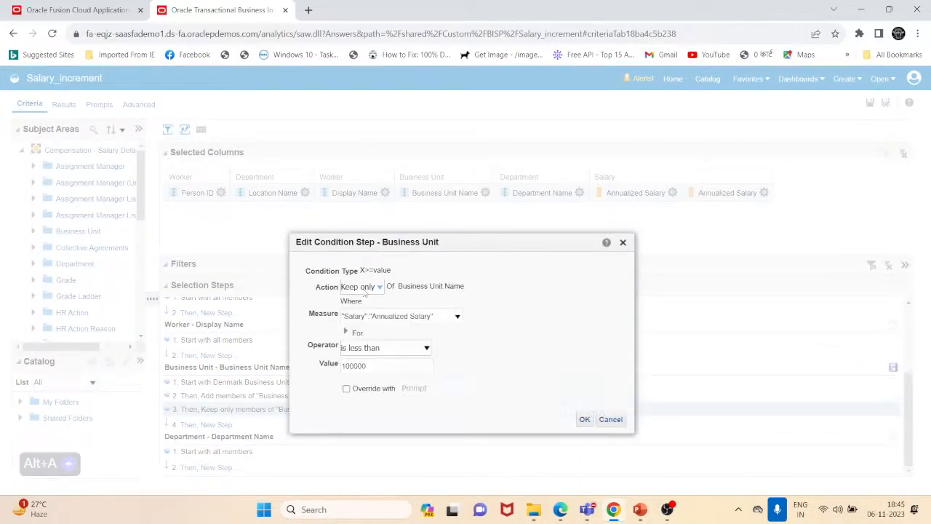
left_click(366, 288)
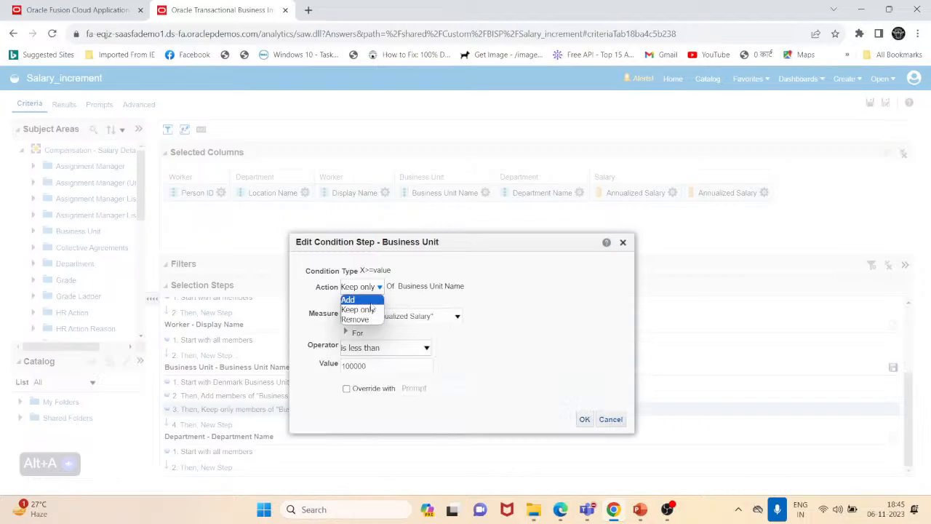
left_click(374, 321)
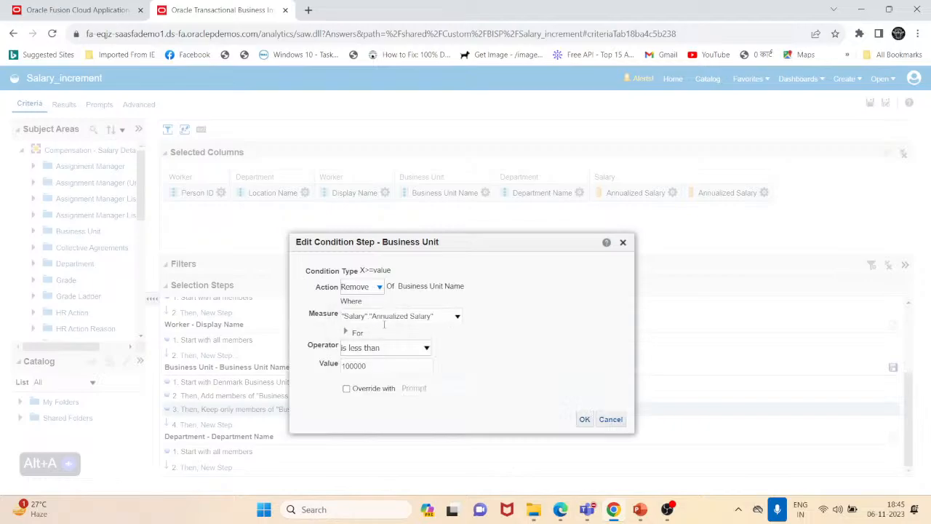
left_click(583, 418)
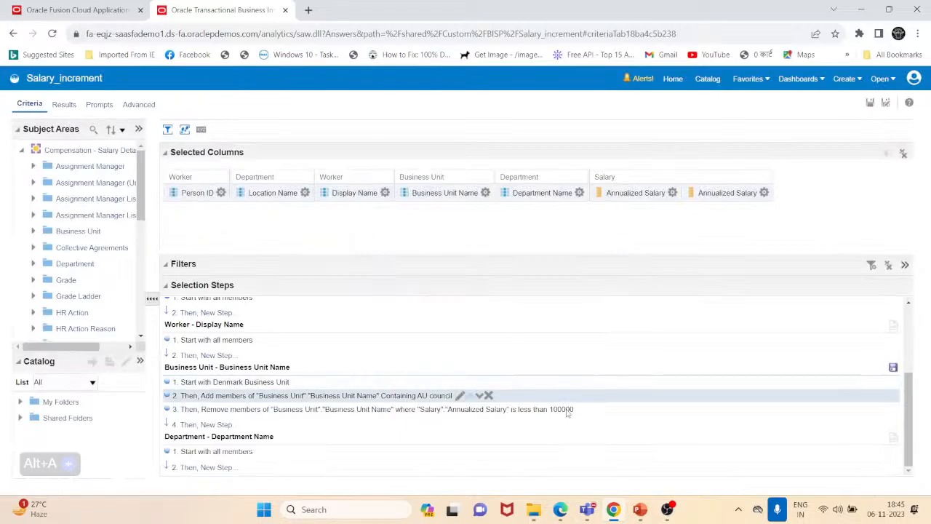
- Open the results and scroll through the Denmark and AU Council rows, then return to the criteria
left_click(63, 105)
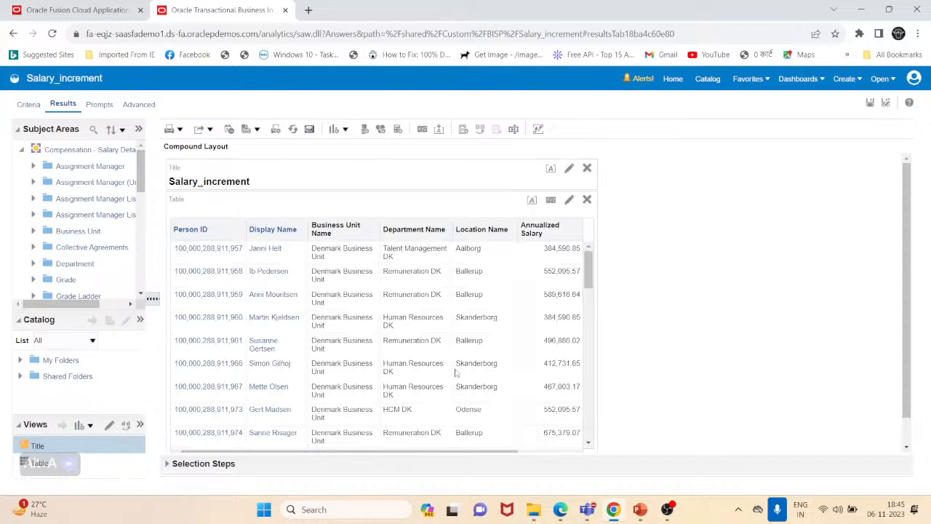
scroll(451, 339, "down", 10)
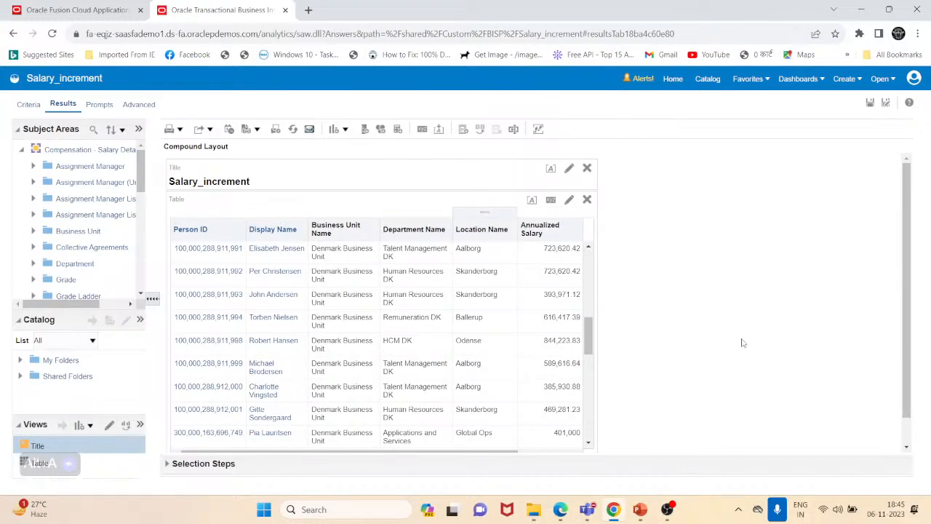
scroll(742, 344, "down", 1)
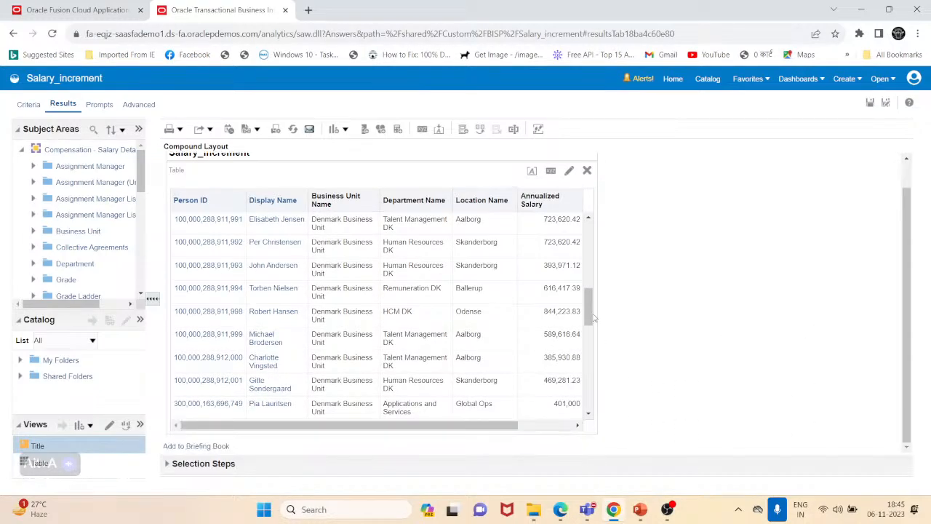
left_click_drag(590, 318, 595, 420)
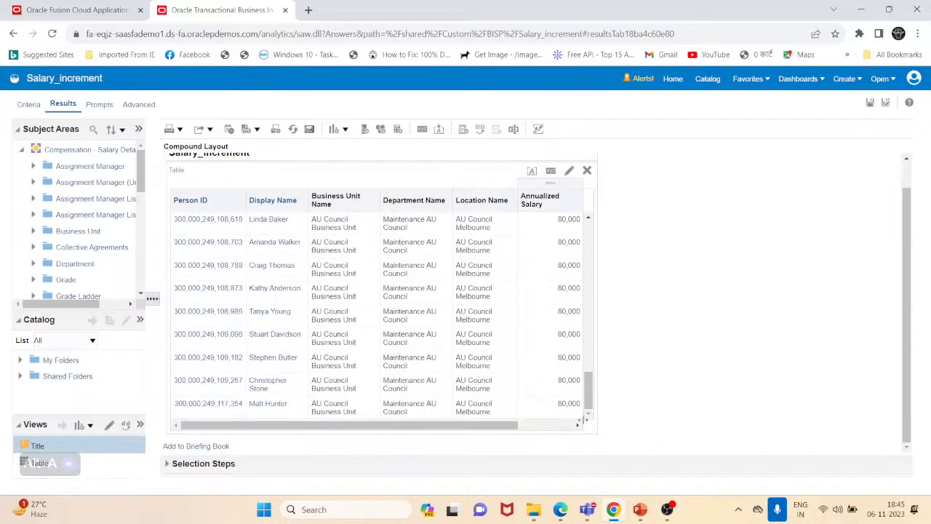
scroll(545, 402, "up", 2)
scroll(547, 400, "up", 2)
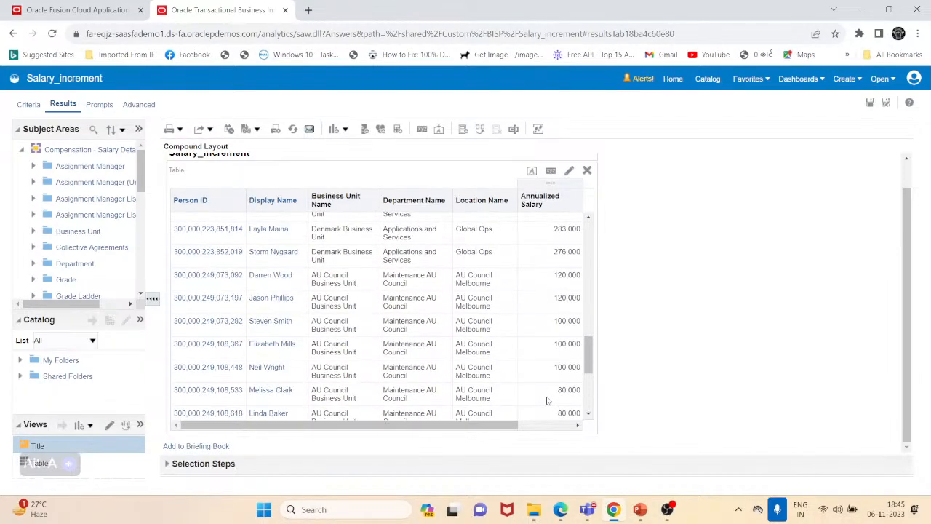
scroll(547, 399, "up", 3)
left_click(29, 103)
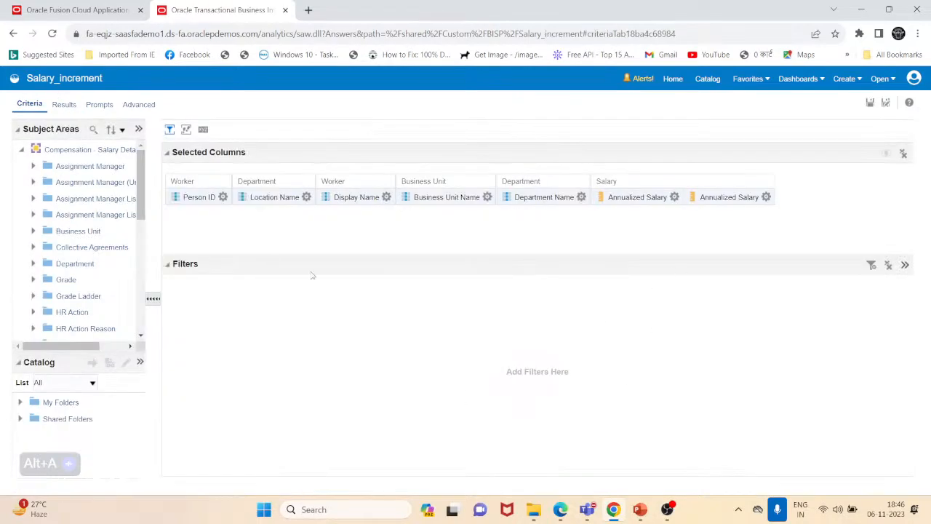
- Reopen the Annualized Salary condition step for review and close it with the Remove action
left_click(188, 130)
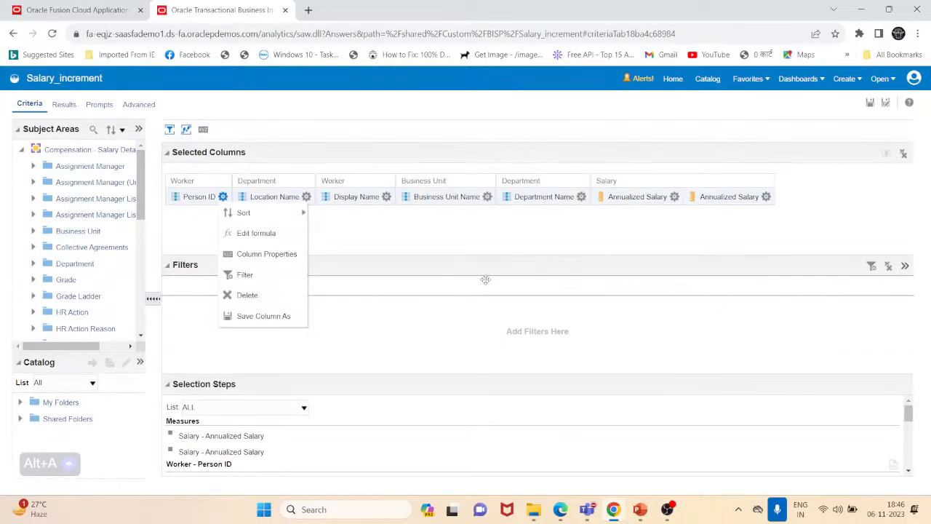
left_click(488, 260)
left_click_drag(489, 271, 485, 233)
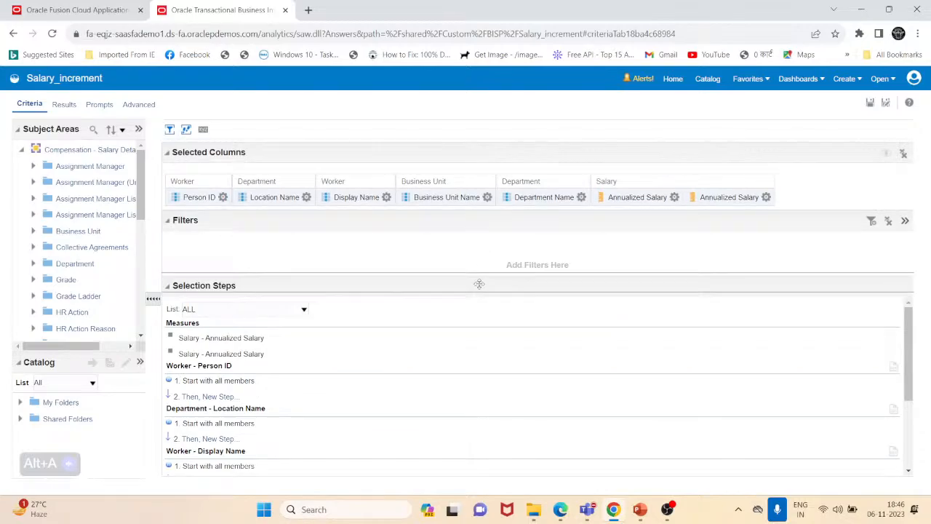
scroll(317, 395, "down", 3)
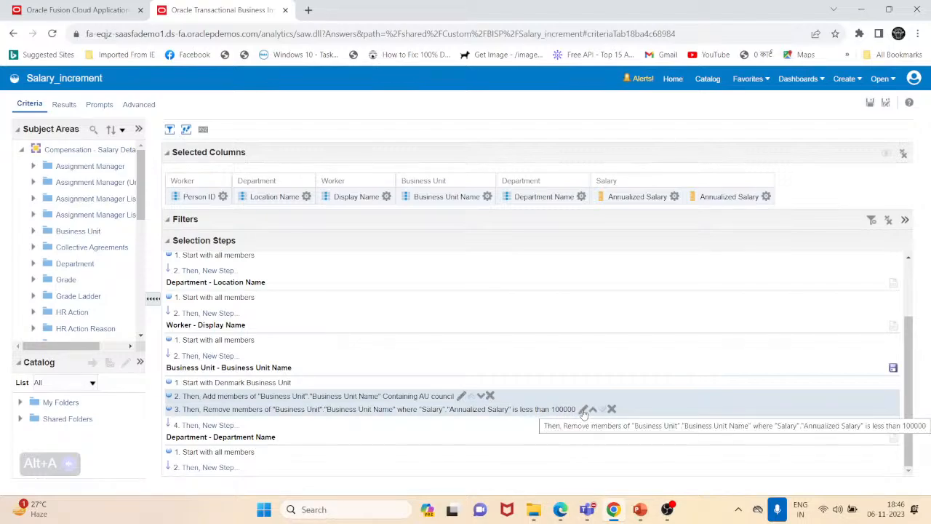
left_click(582, 410)
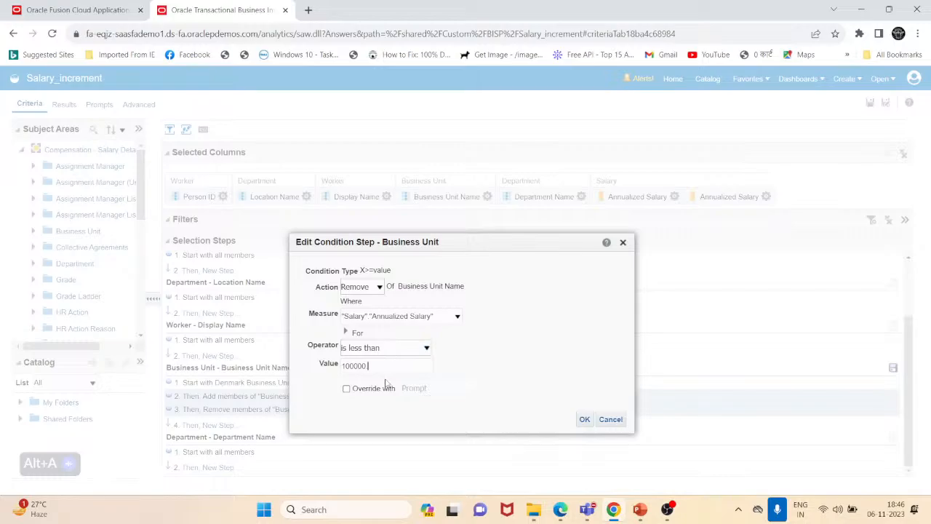
left_click(378, 288)
left_click(360, 310)
left_click(379, 287)
left_click(355, 319)
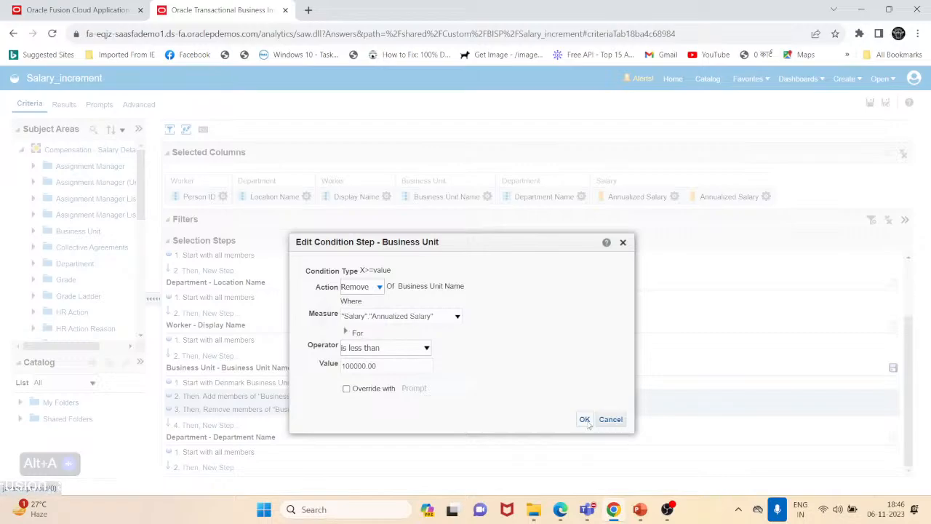
left_click(584, 420)
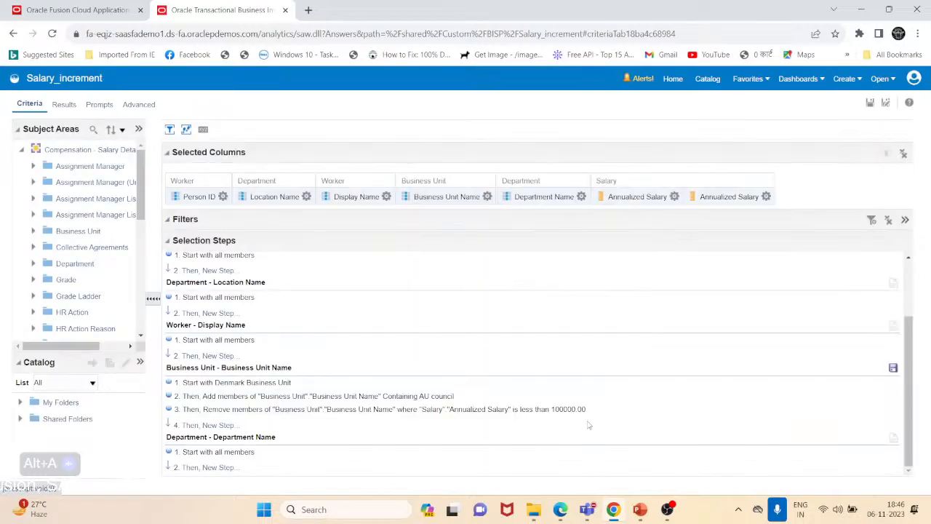
- Open the results and review the returned business unit rows
left_click(63, 106)
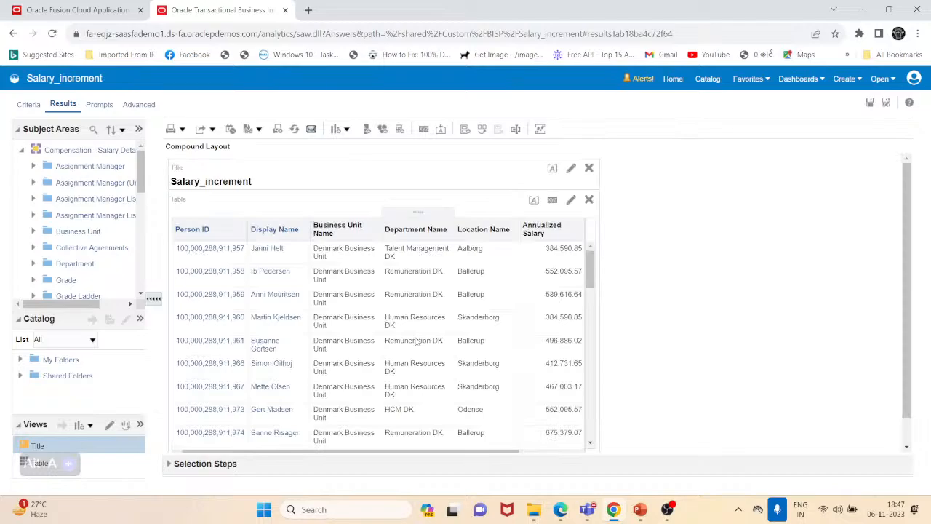
scroll(647, 408, "down", 1)
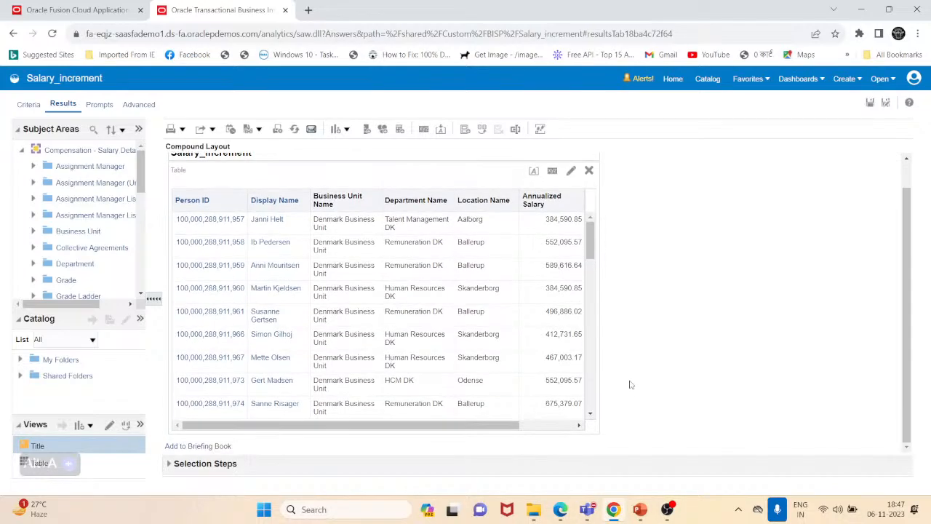
- Scroll through the returned Denmark and AU Council result rows
scroll(424, 299, "down", 3)
scroll(425, 298, "down", 10)
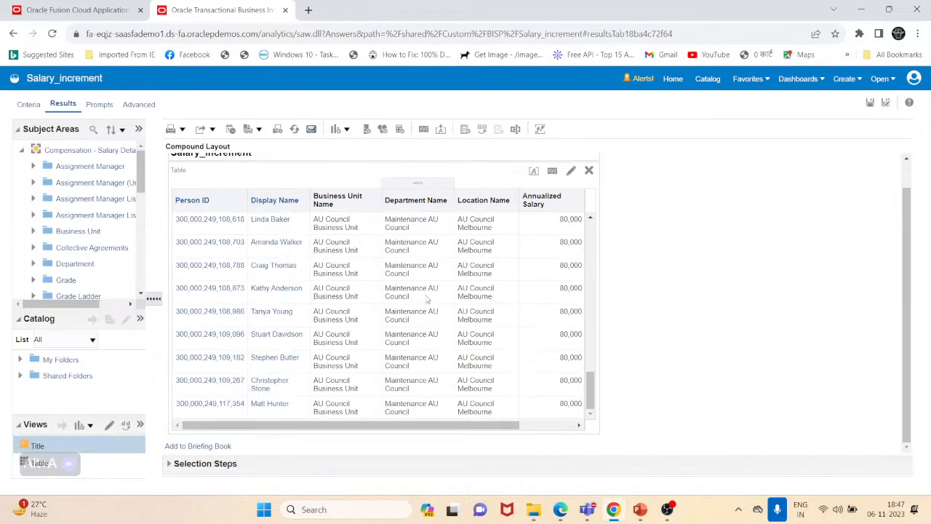
scroll(428, 299, "up", 8)
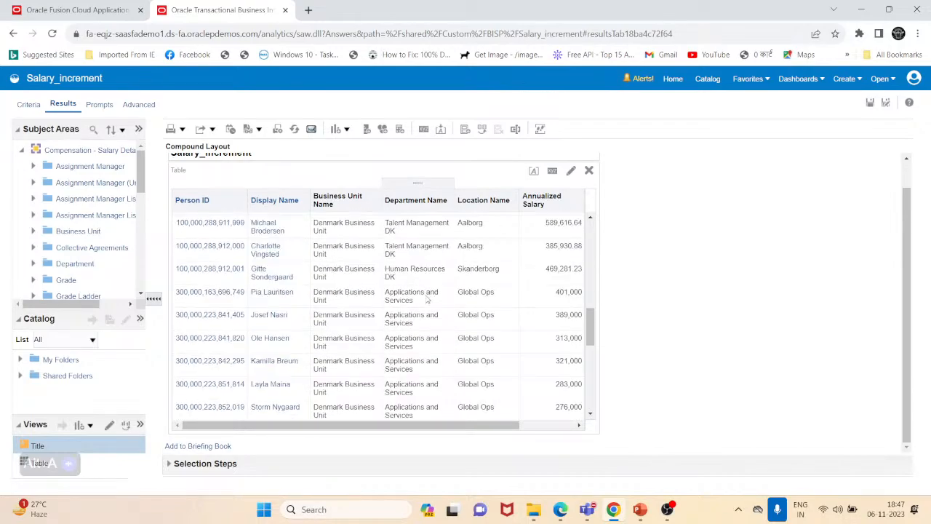
scroll(428, 298, "up", 3)
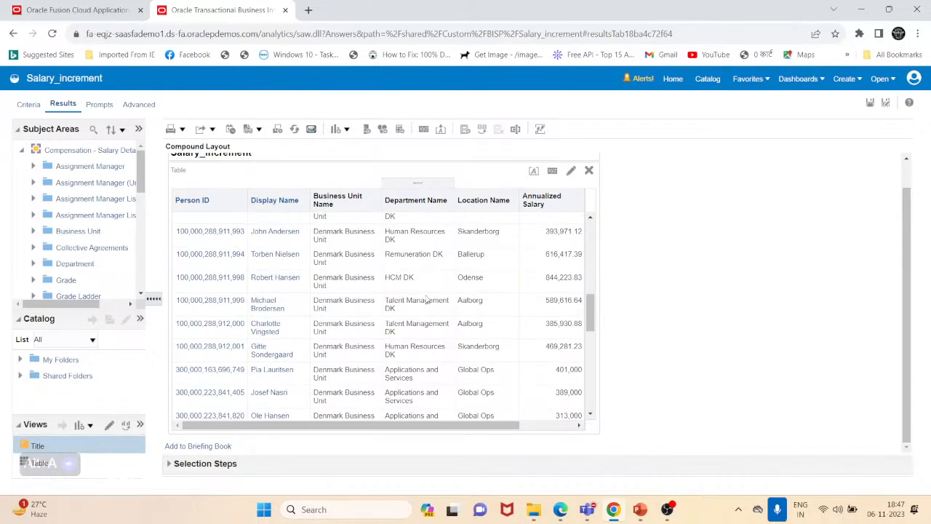
- In the Business Unit Name selection steps, move the salary removal step above the AU council addition and delete the AU council step
left_click(29, 106)
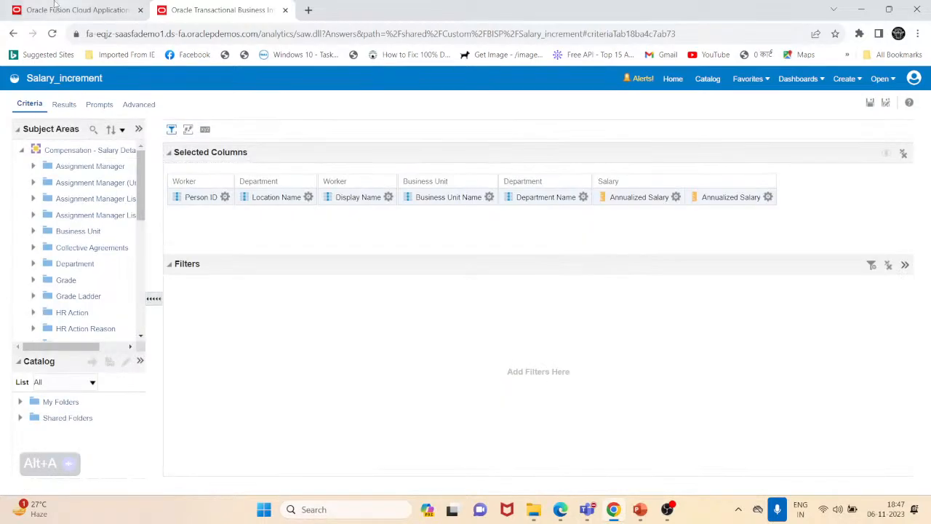
left_click(189, 129)
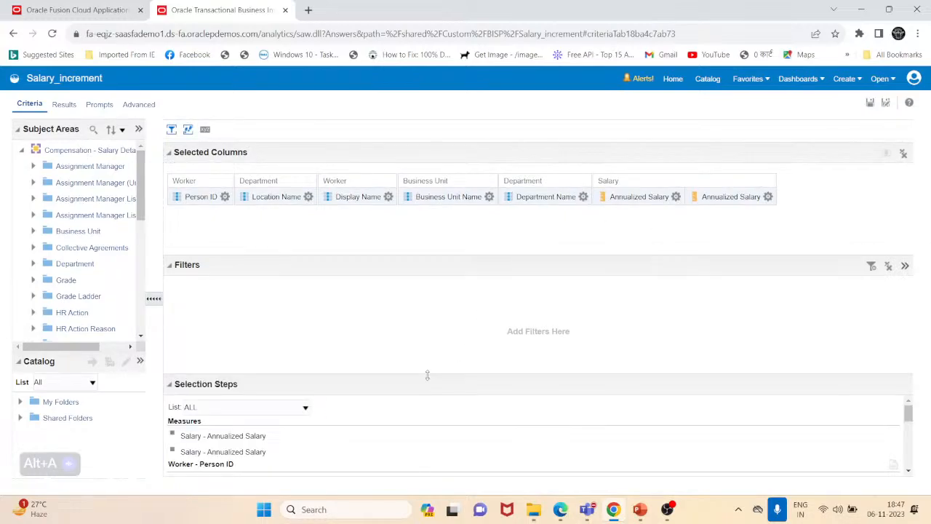
left_click_drag(428, 376, 500, 215)
left_click_drag(489, 278, 495, 235)
scroll(447, 324, "down", 2)
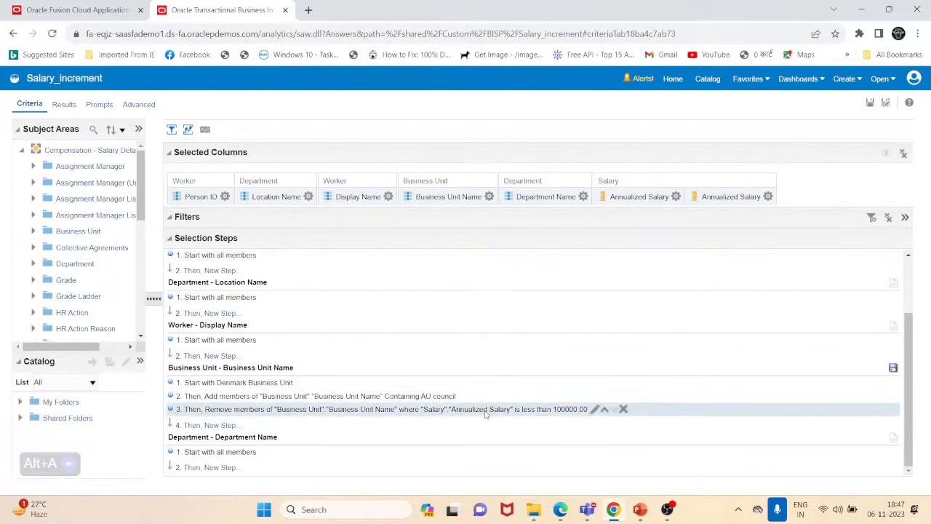
left_click(604, 410)
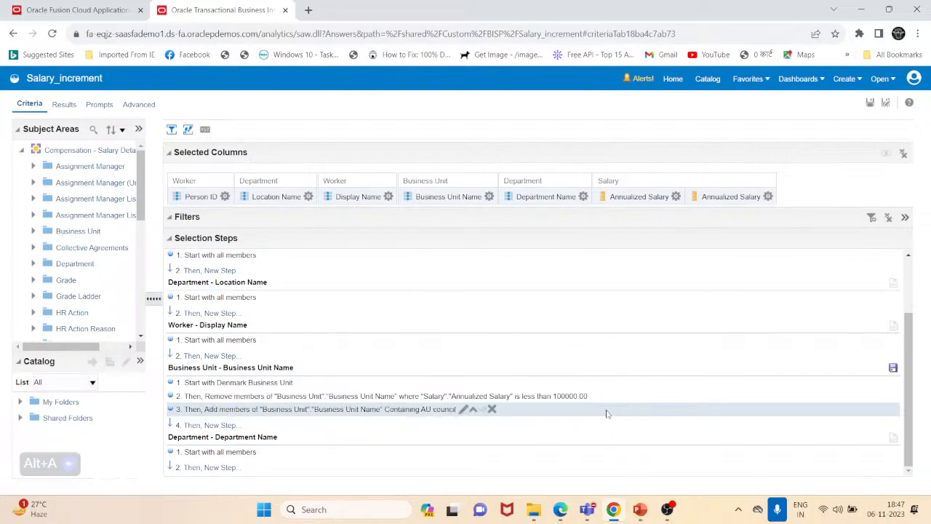
left_click(492, 409)
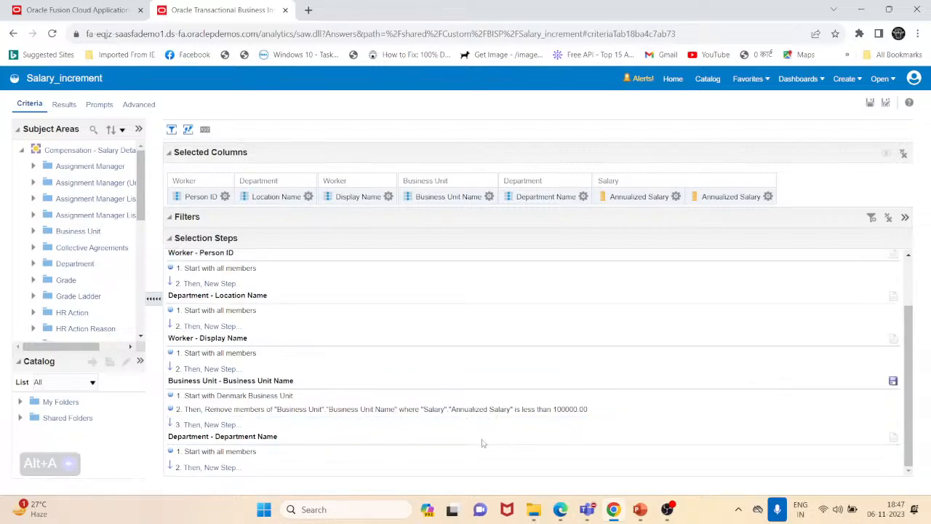
- Open the results, scroll through the returned business unit rows, and return to the criteria
left_click(64, 104)
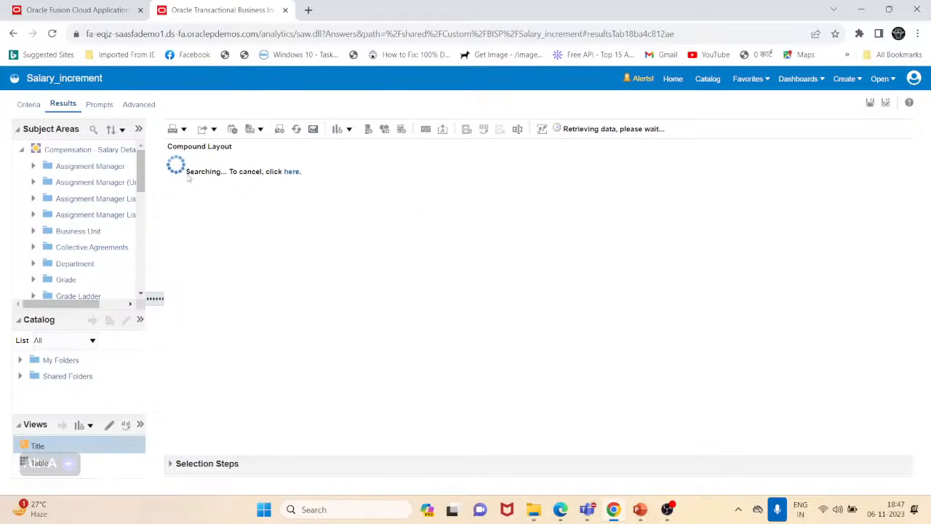
scroll(563, 374, "down", 10)
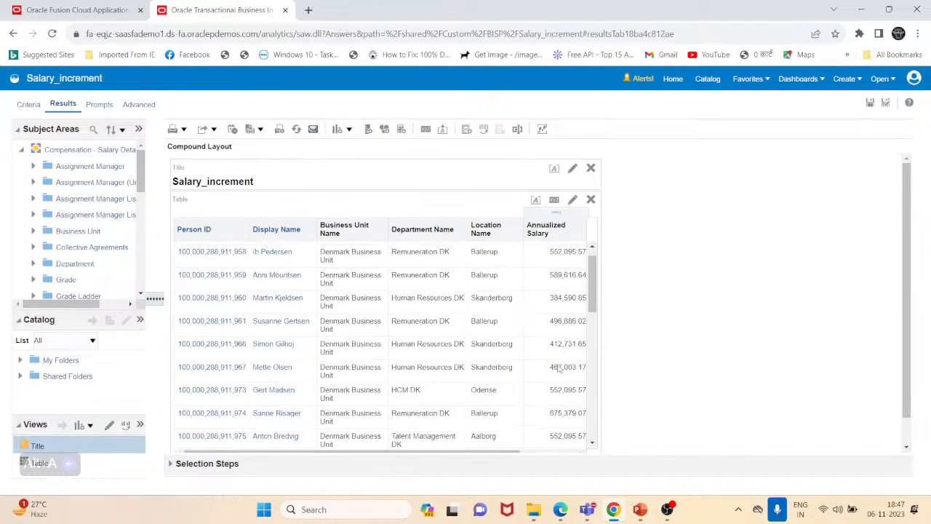
scroll(558, 370, "down", 1)
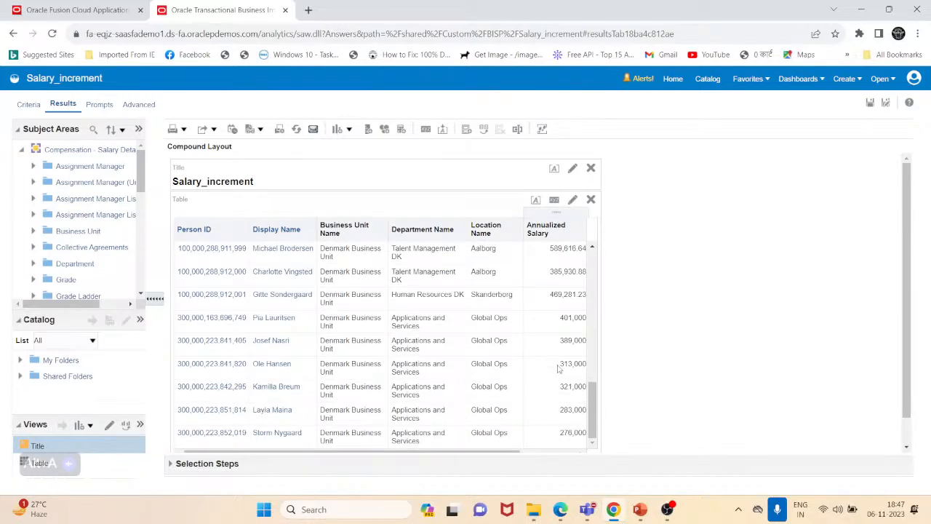
scroll(510, 421, "up", 2)
scroll(510, 421, "up", 8)
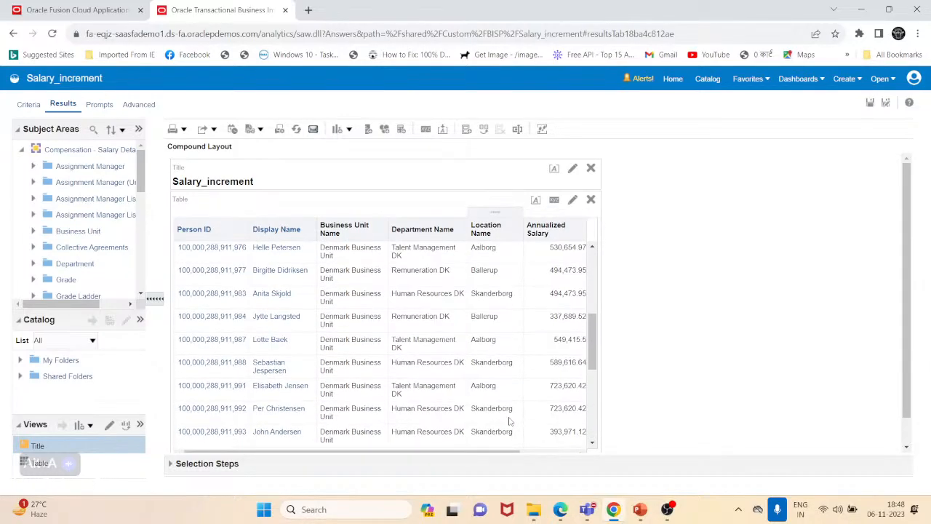
scroll(509, 420, "down", 12)
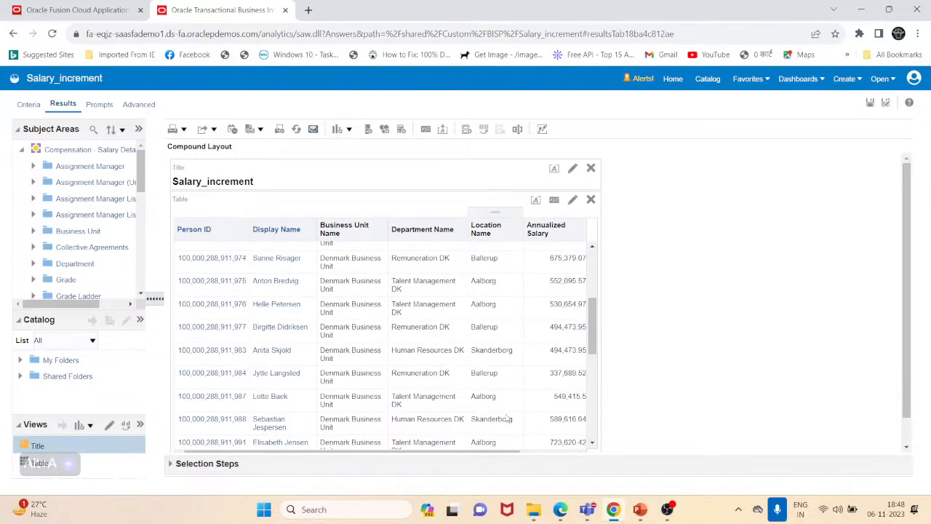
scroll(530, 419, "up", 12)
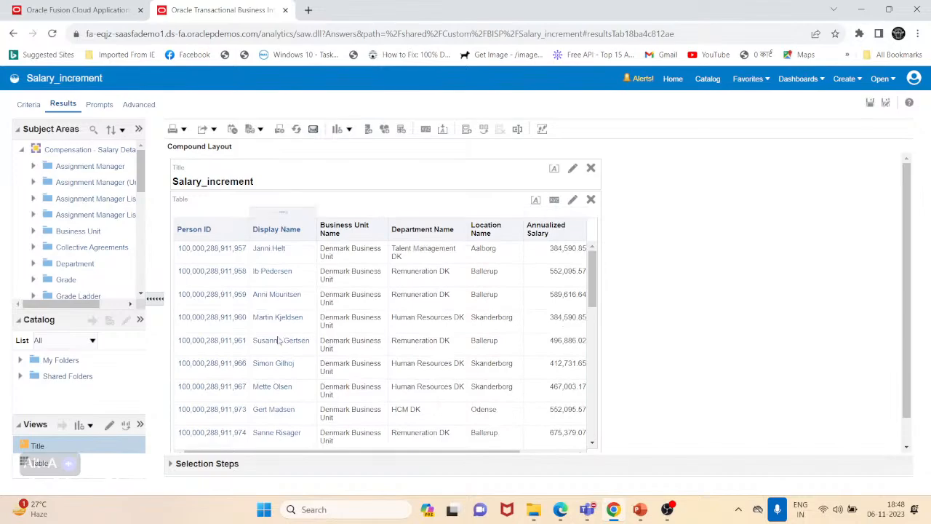
scroll(384, 359, "down", 12)
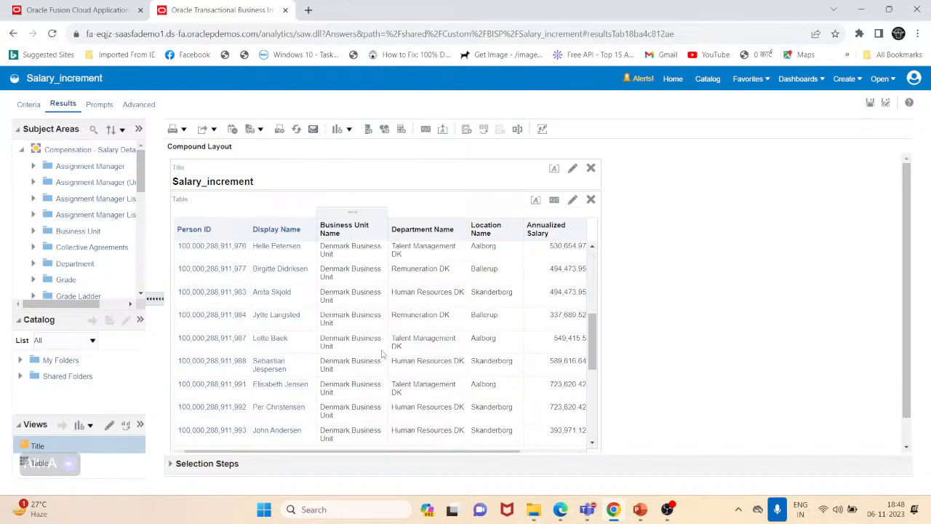
scroll(451, 414, "up", 12)
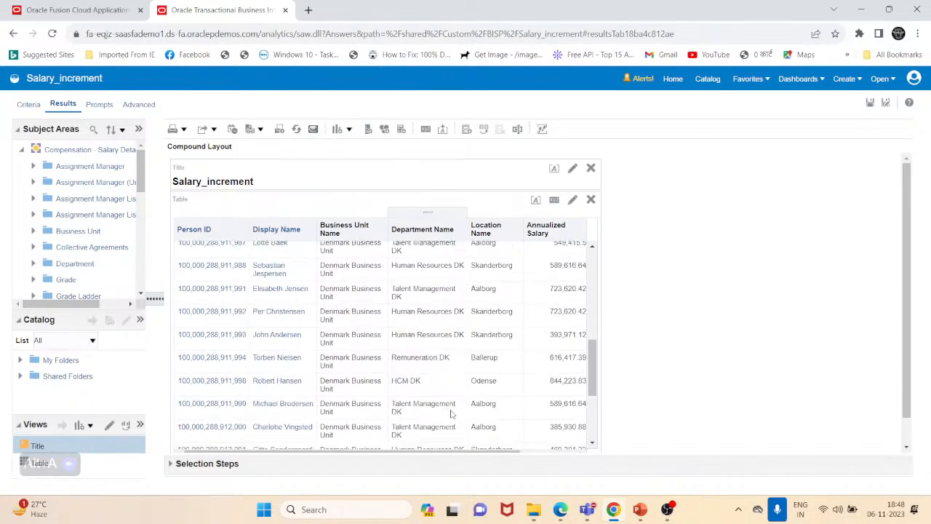
scroll(453, 411, "up", 2)
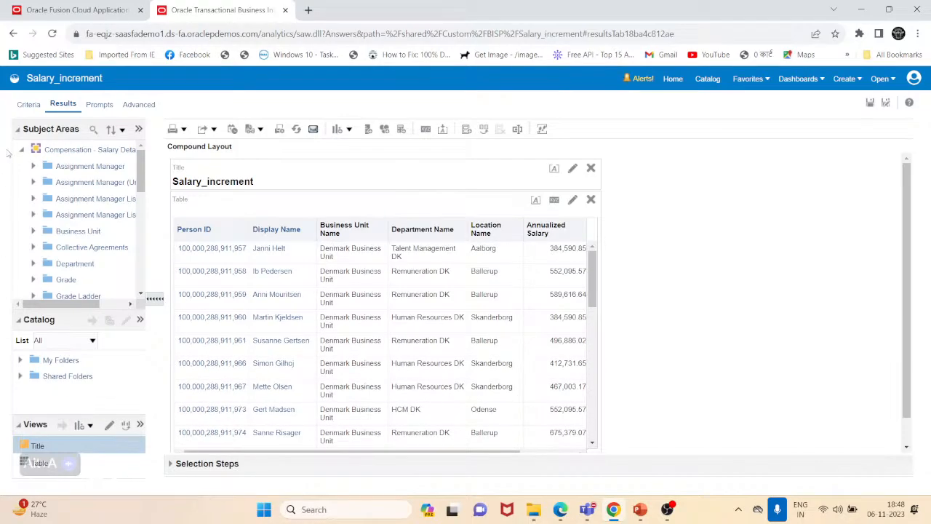
left_click(30, 108)
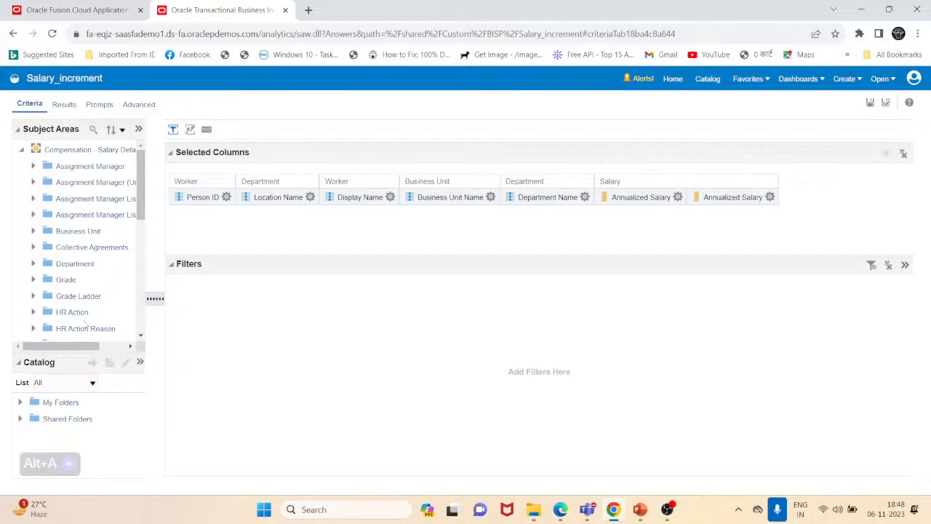
- Switch to PowerPoint, view the agenda slide and highlight the Manipulate Members with Groups and Calculated Items item
left_click(640, 510)
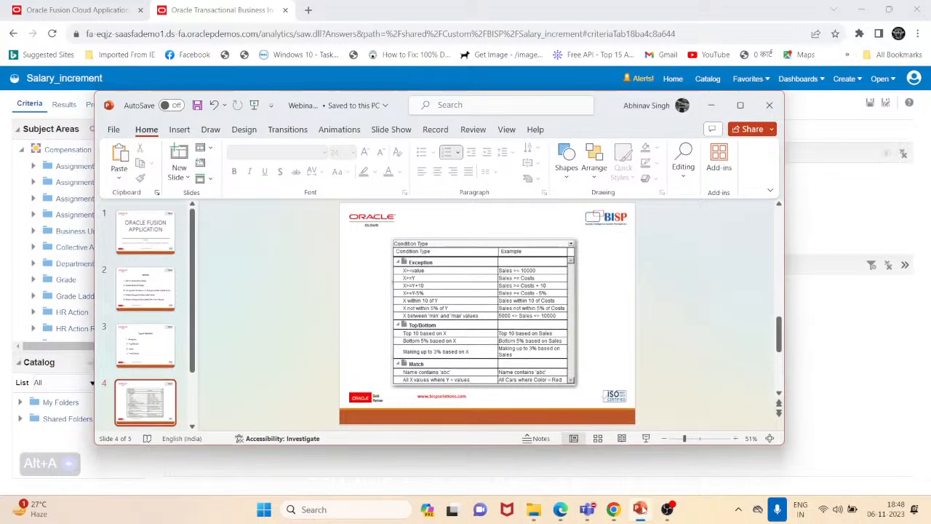
left_click(150, 285)
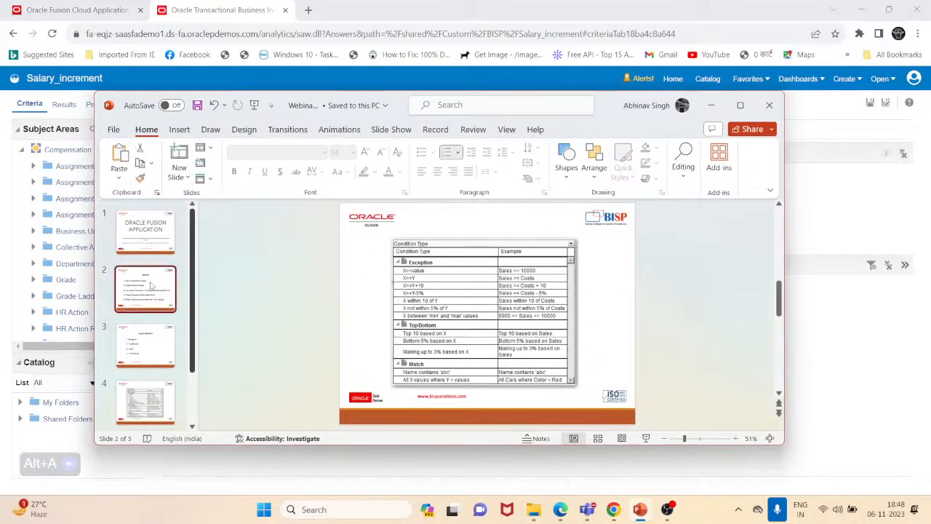
left_click(731, 107)
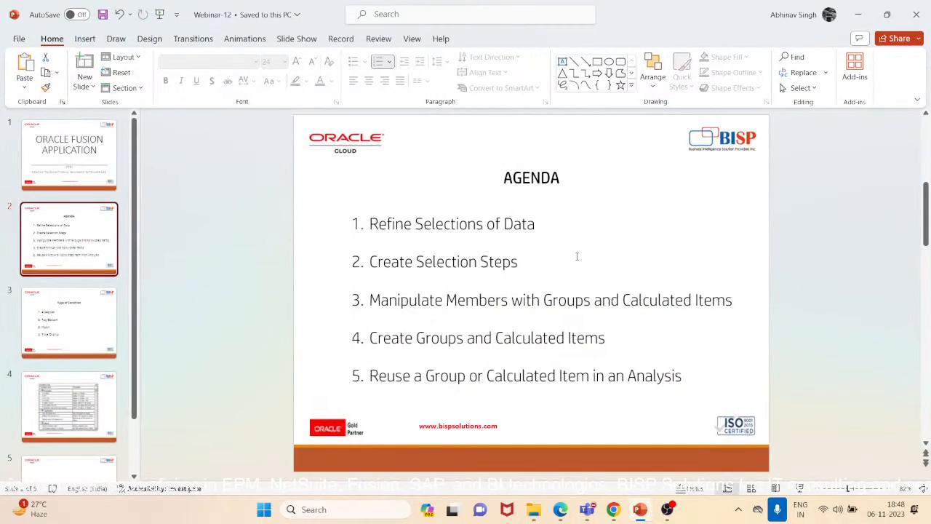
left_click(371, 299)
left_click_drag(372, 300, 730, 297)
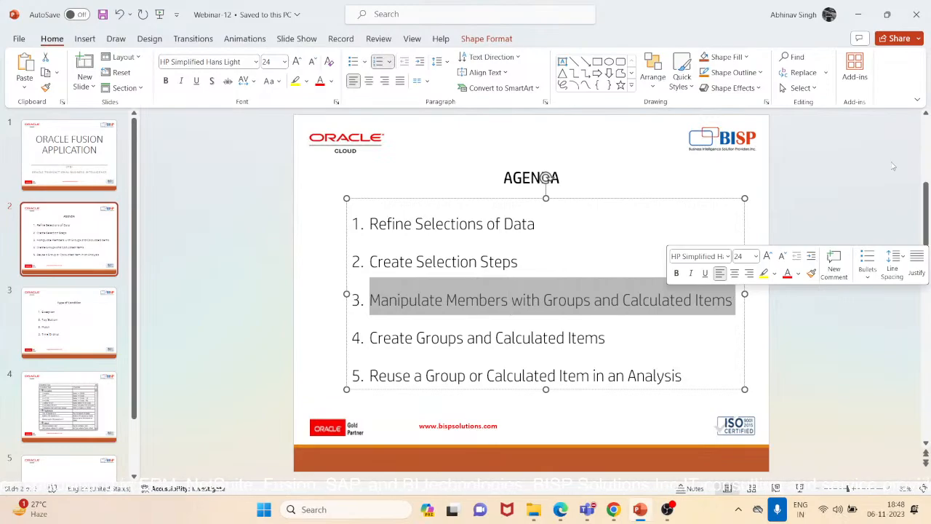
left_click(832, 222)
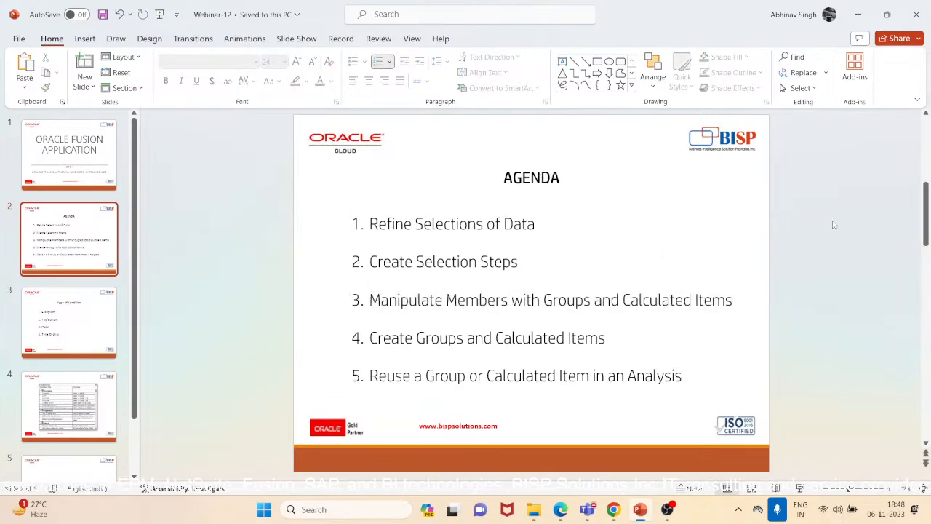
left_click(868, 15)
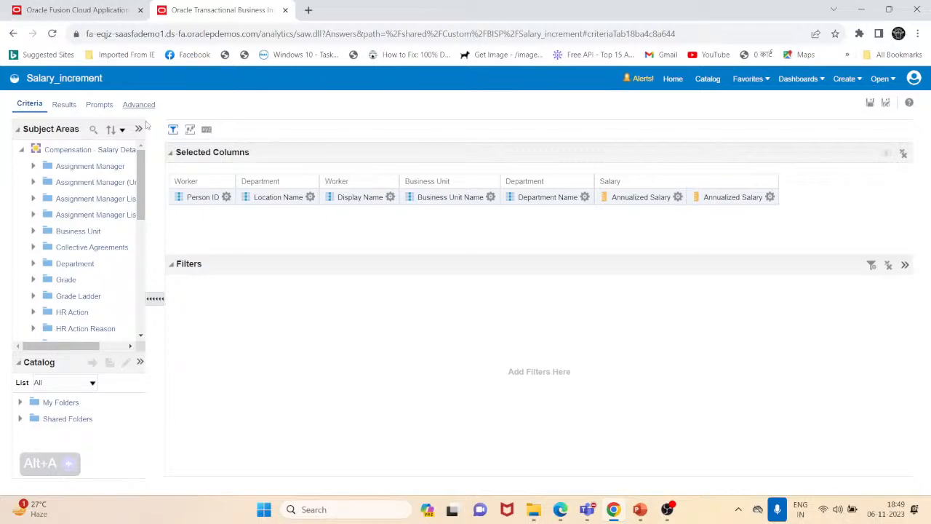
- Delete the salary removal step and change the Business Unit Name start step to Start with all members
left_click(189, 130)
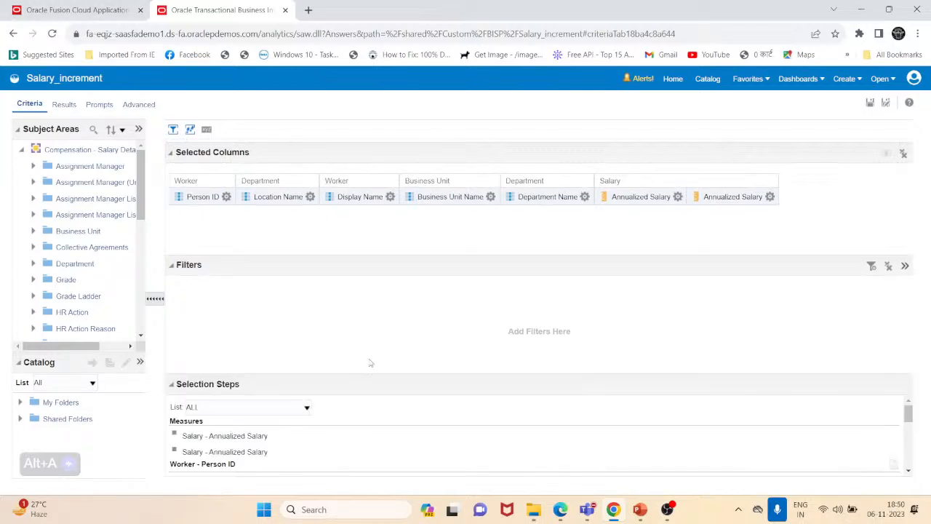
scroll(270, 408, "down", 3)
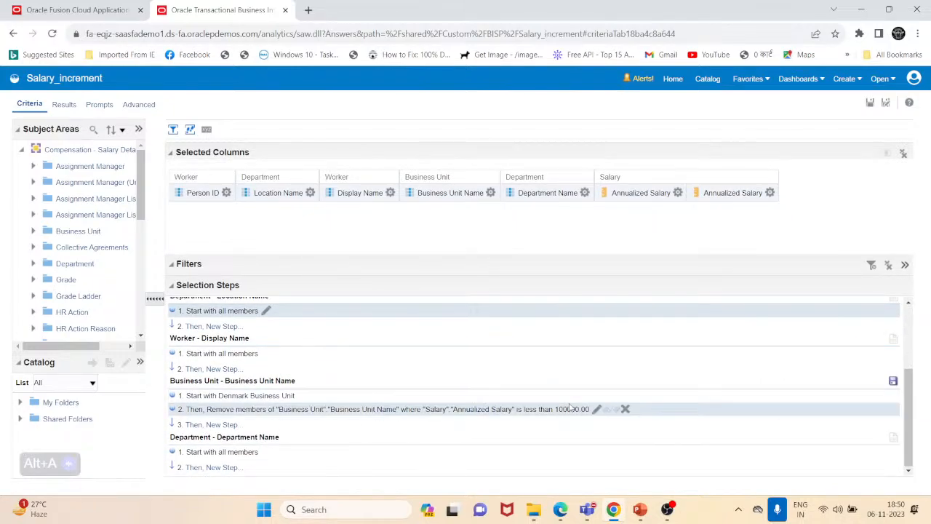
left_click(625, 409)
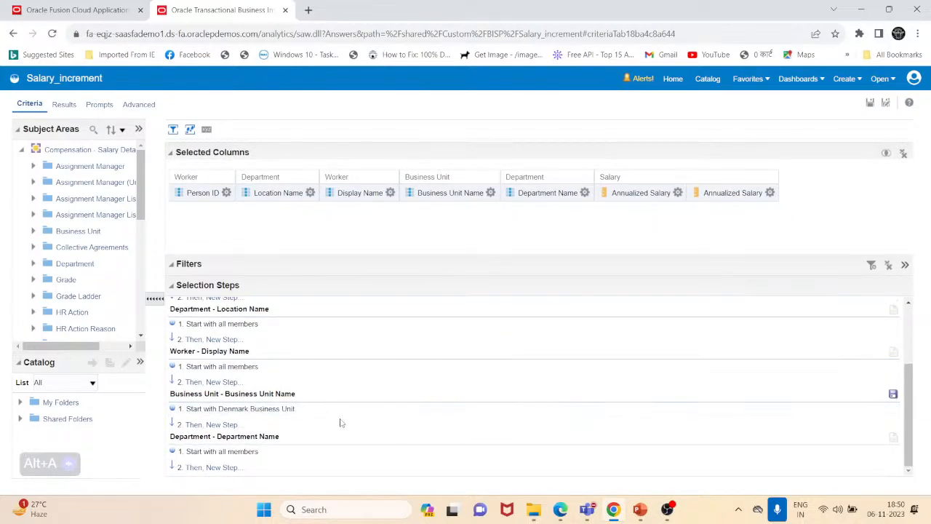
left_click(303, 410)
left_click(325, 160)
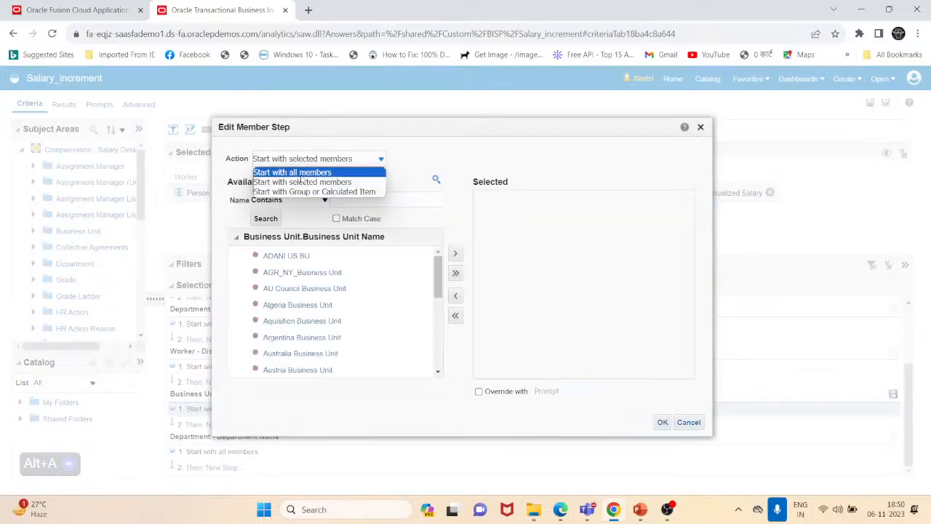
left_click(300, 175)
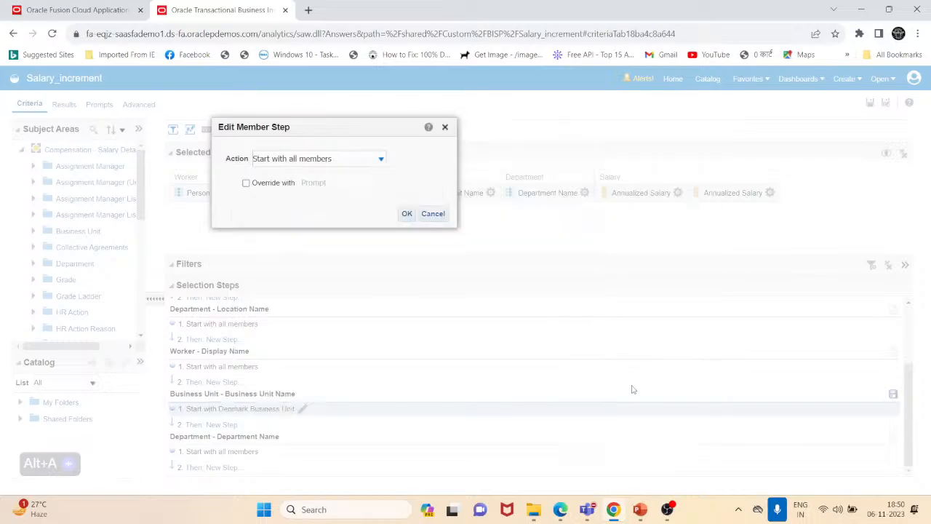
left_click(407, 213)
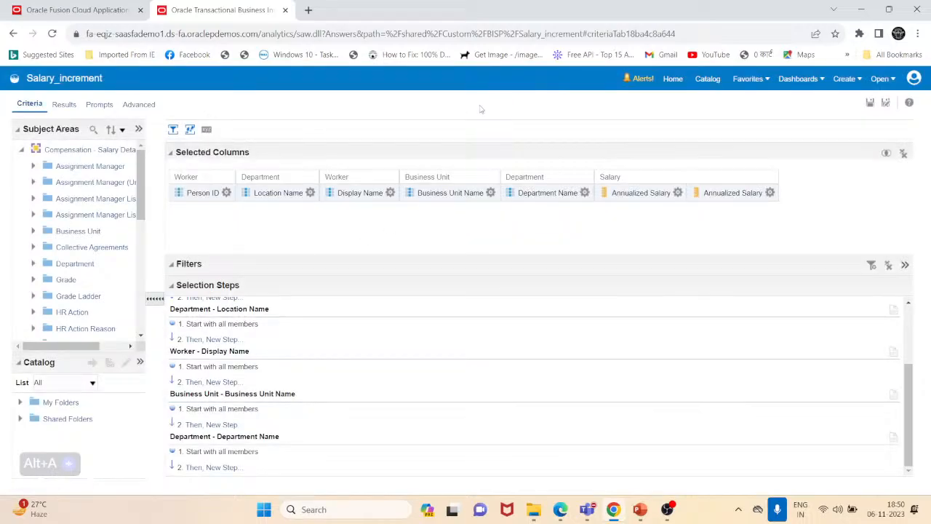
- In the results, create a group labelled Group BU from Business Unit Name values containing Denmark Business Unit
left_click(64, 105)
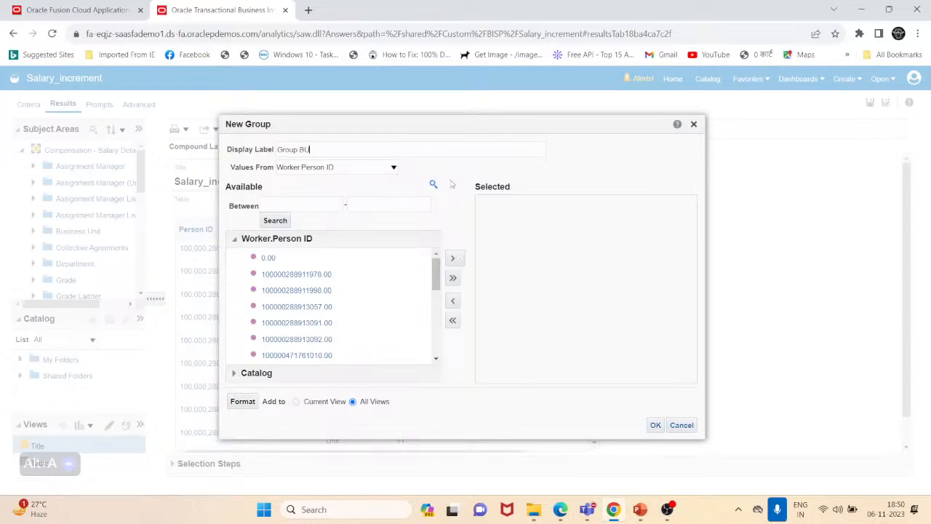
left_click(366, 169)
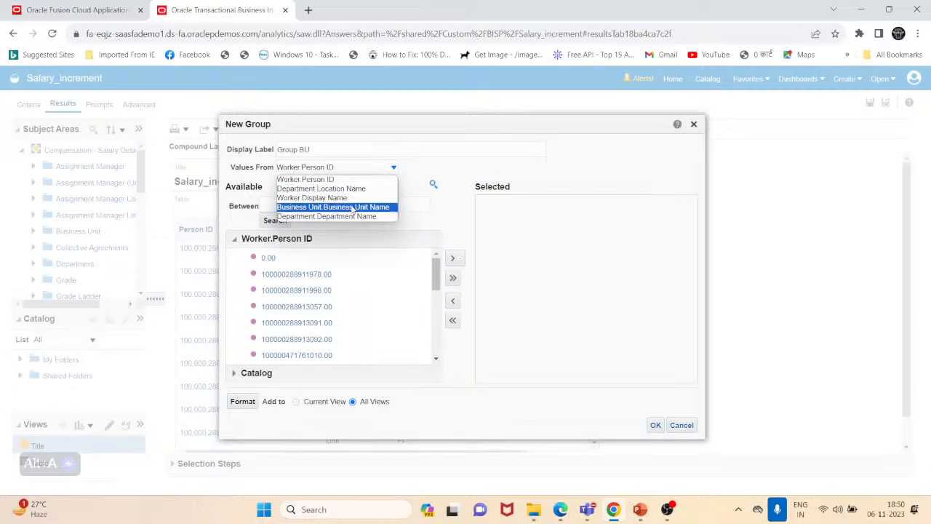
left_click(352, 207)
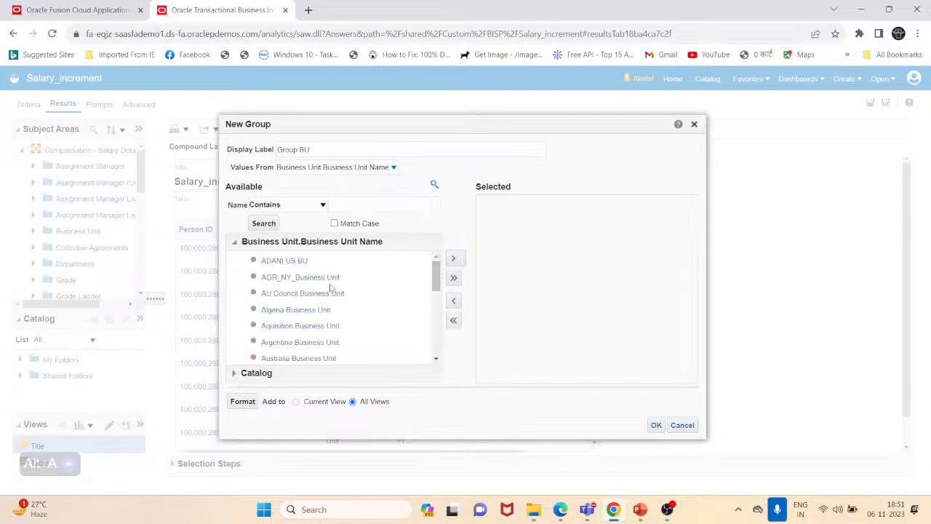
left_click(338, 293)
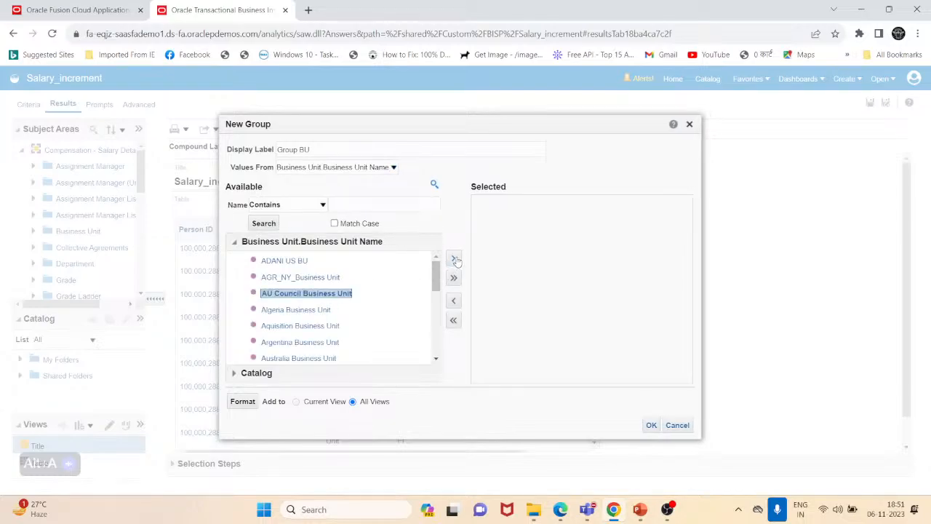
left_click_drag(439, 126, 547, 86)
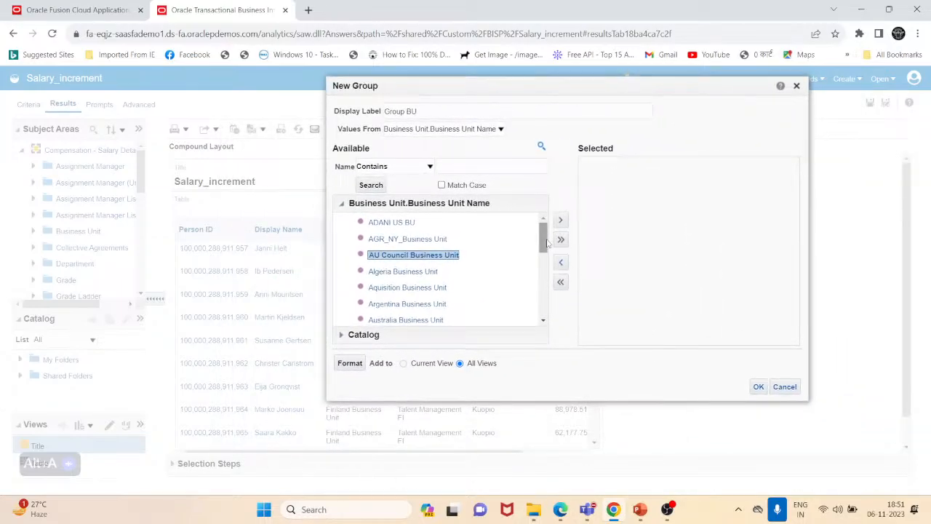
left_click_drag(547, 244, 545, 305)
left_click(435, 272)
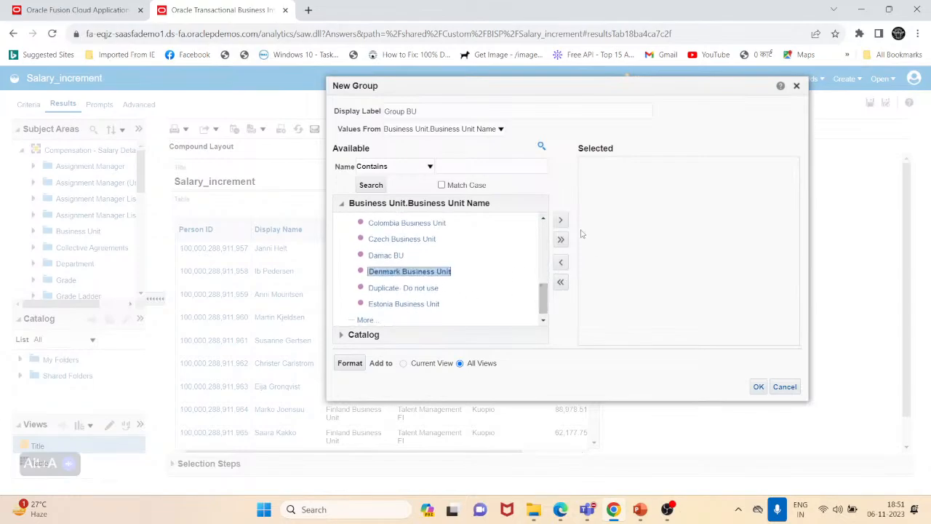
left_click(560, 222)
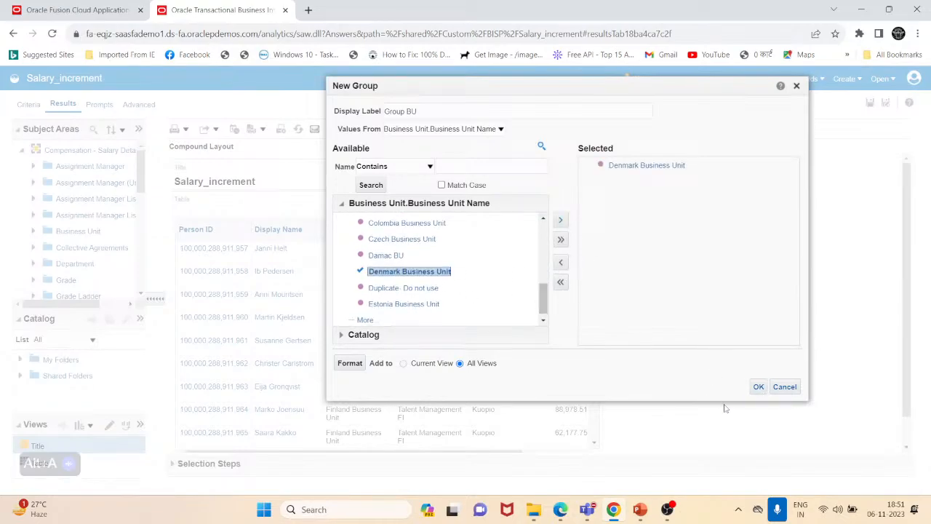
left_click(759, 386)
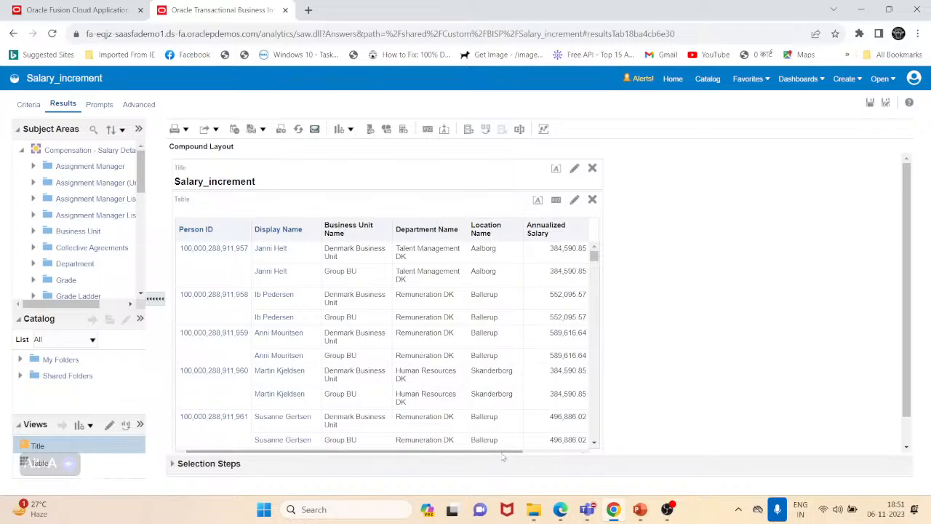
- Start a new calculated item labelled Calculated BU using Business Unit Name values with the Custom Formula function
left_click_drag(500, 454, 561, 450)
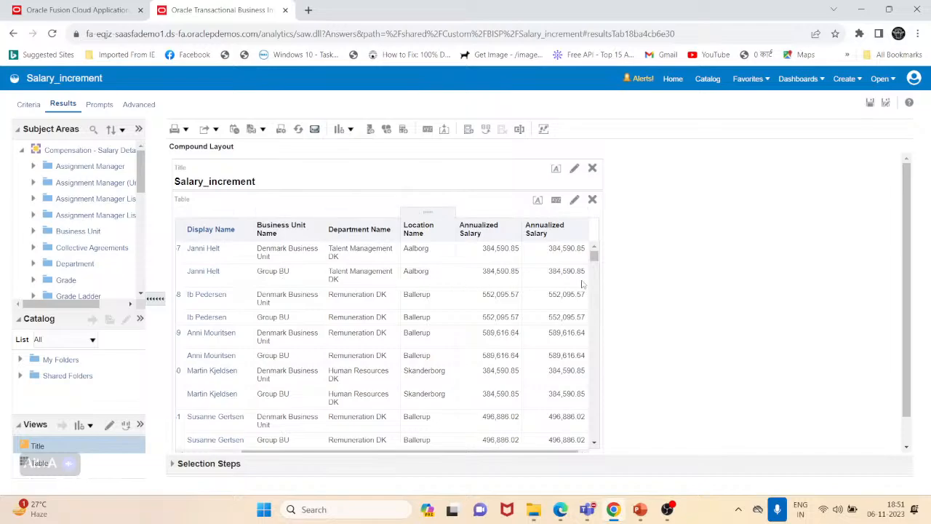
left_click_drag(490, 454, 310, 453)
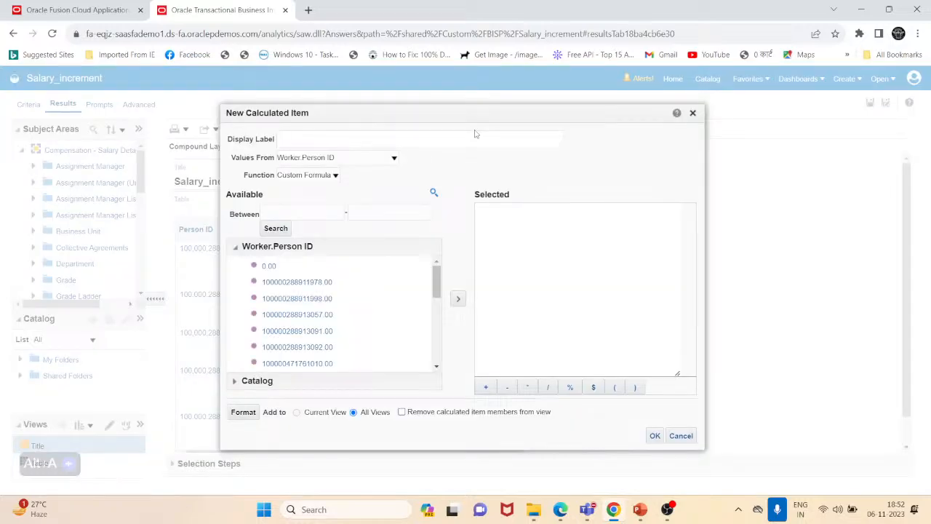
left_click(335, 159)
left_click(308, 171)
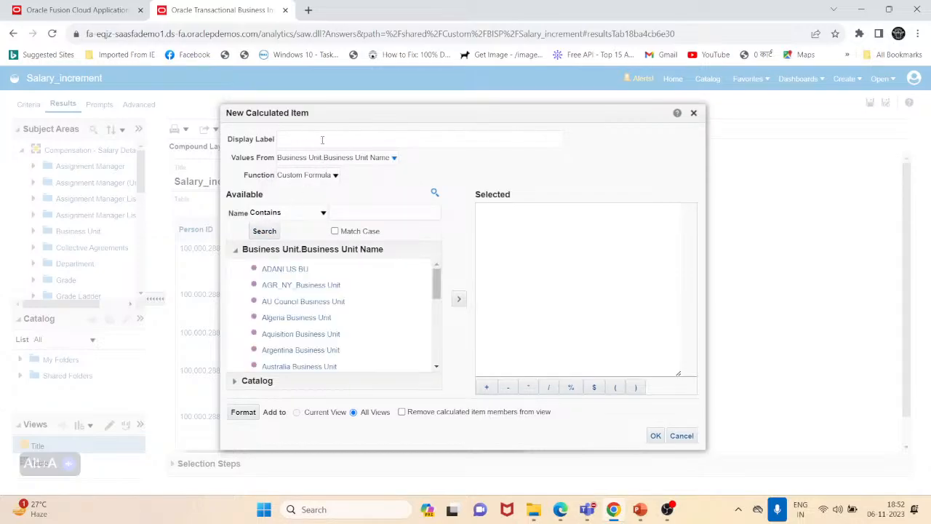
left_click(321, 141)
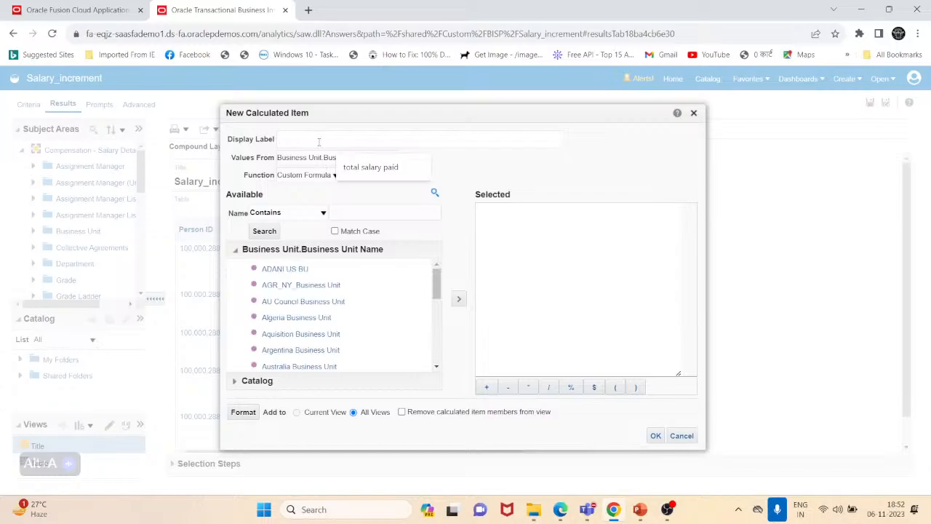
type("Calculated")
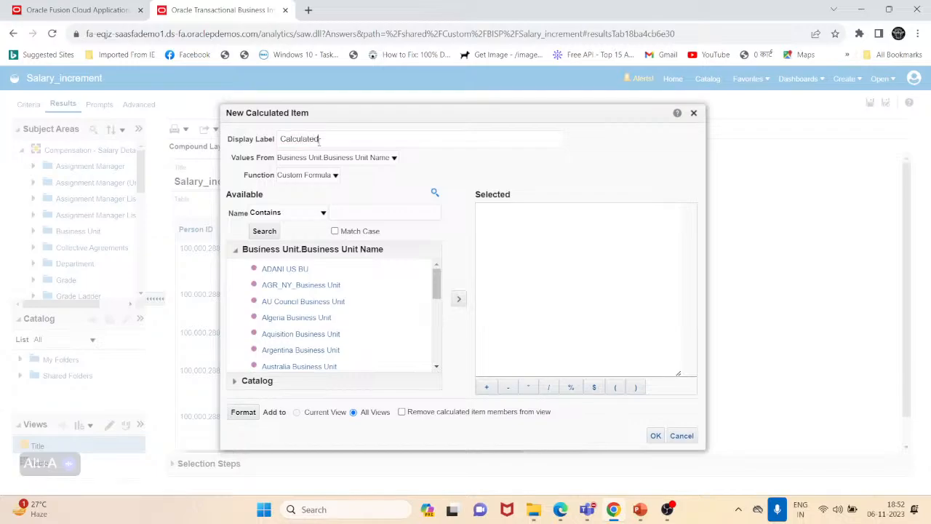
type("-BU")
left_click_drag(425, 108, 827, 114)
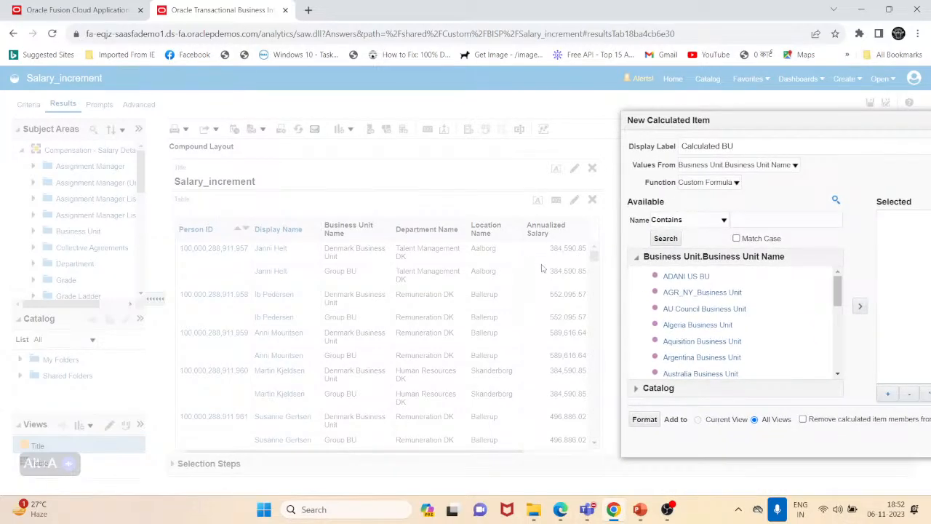
left_click(737, 182)
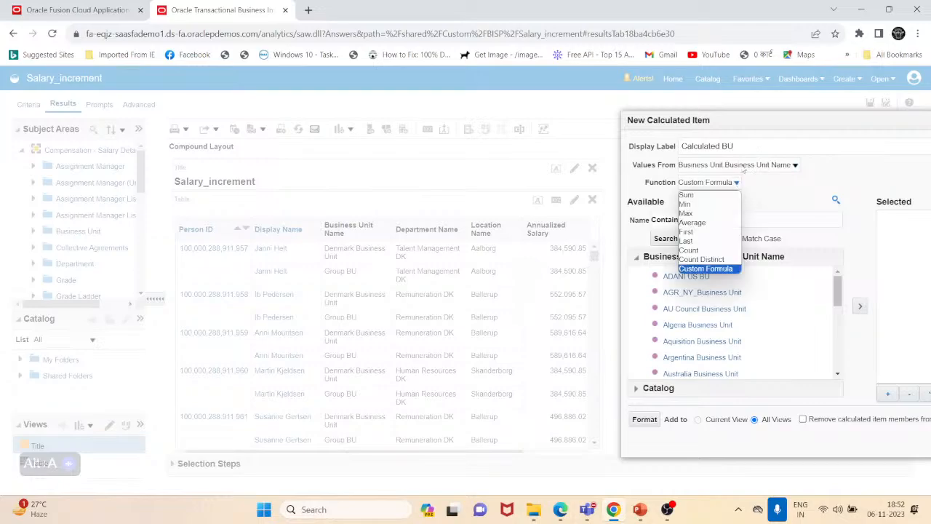
left_click_drag(763, 122, 519, 78)
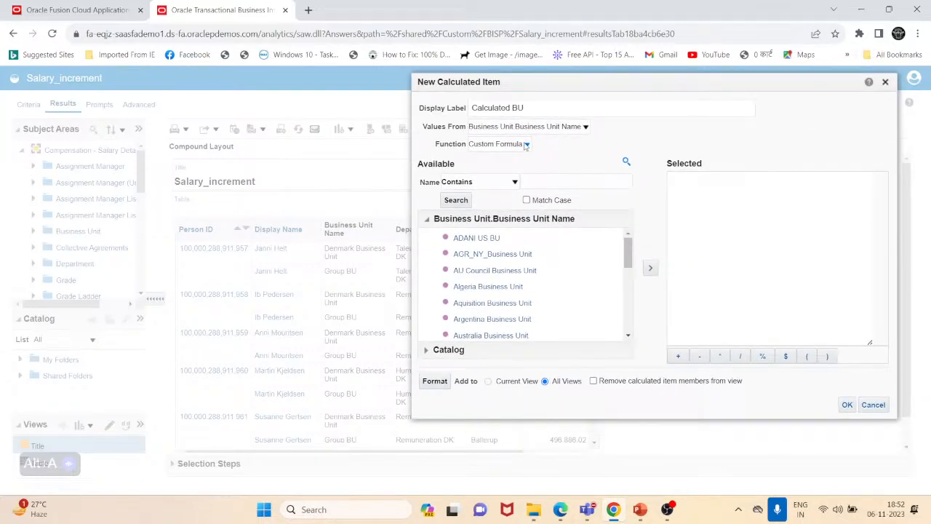
left_click(526, 144)
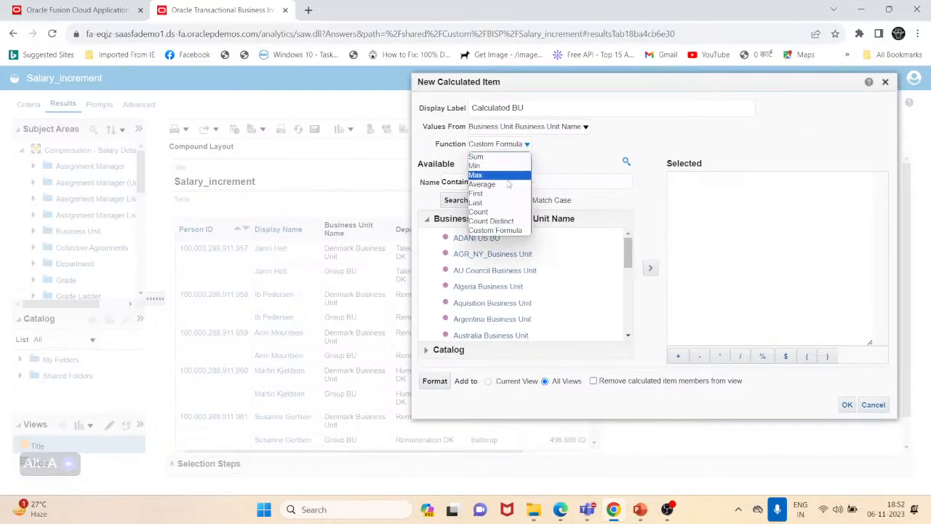
left_click(510, 231)
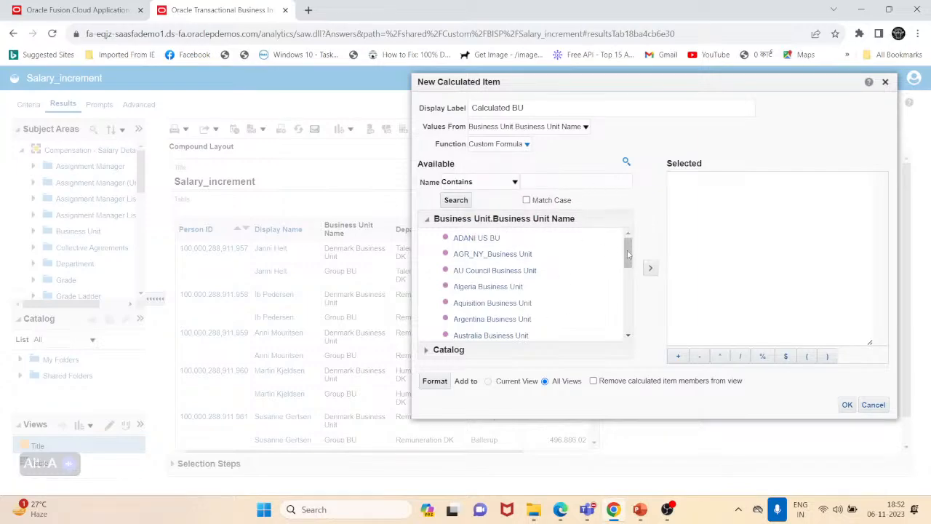
- Build the calculated item's formula as Denmark Business Unit multiplied by 2 and save it
left_click_drag(631, 254, 639, 295)
scroll(514, 282, "down", 4)
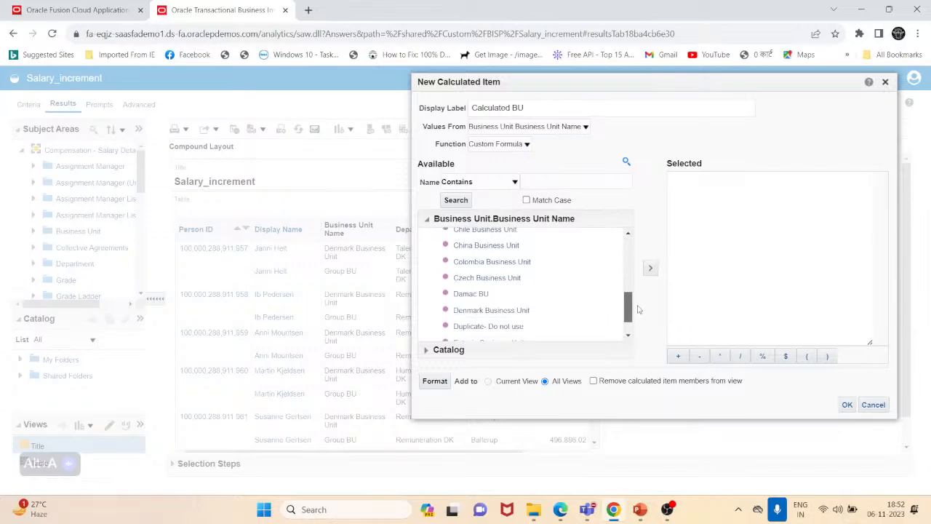
left_click(506, 279)
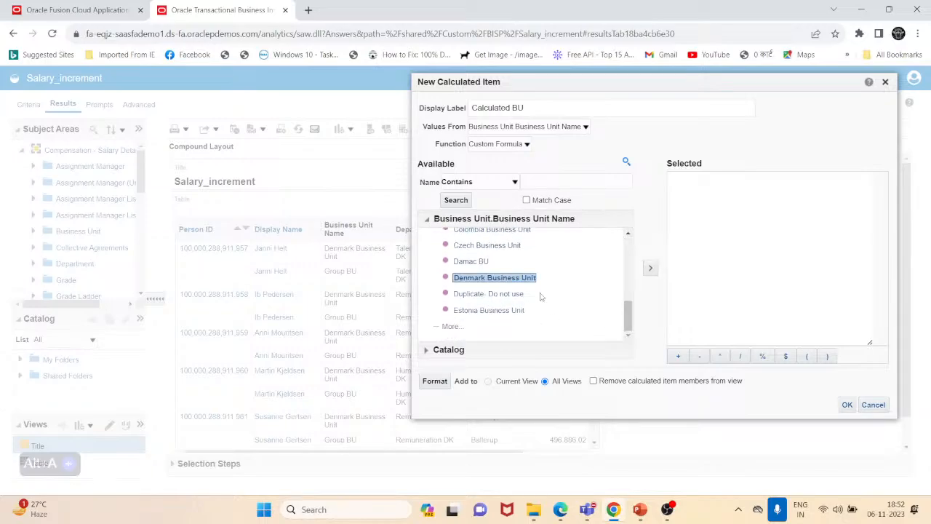
left_click_drag(702, 81, 513, 73)
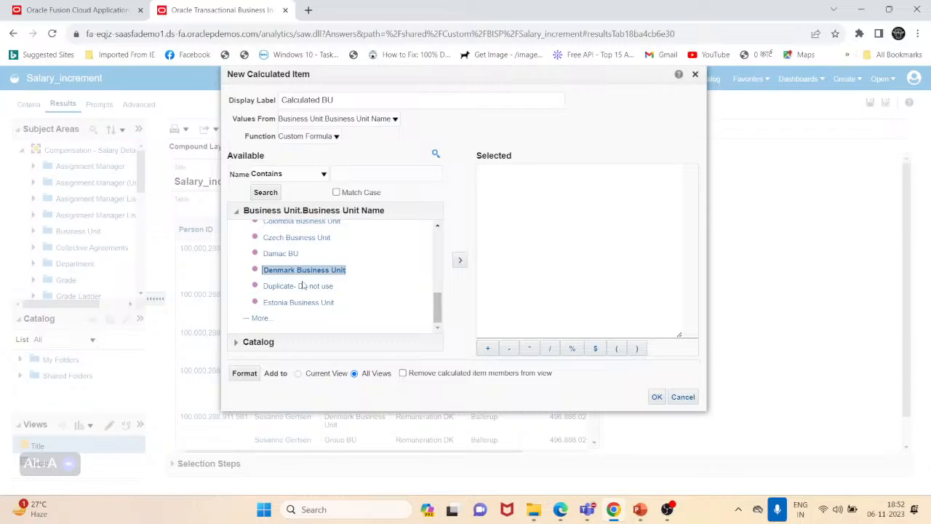
left_click(459, 260)
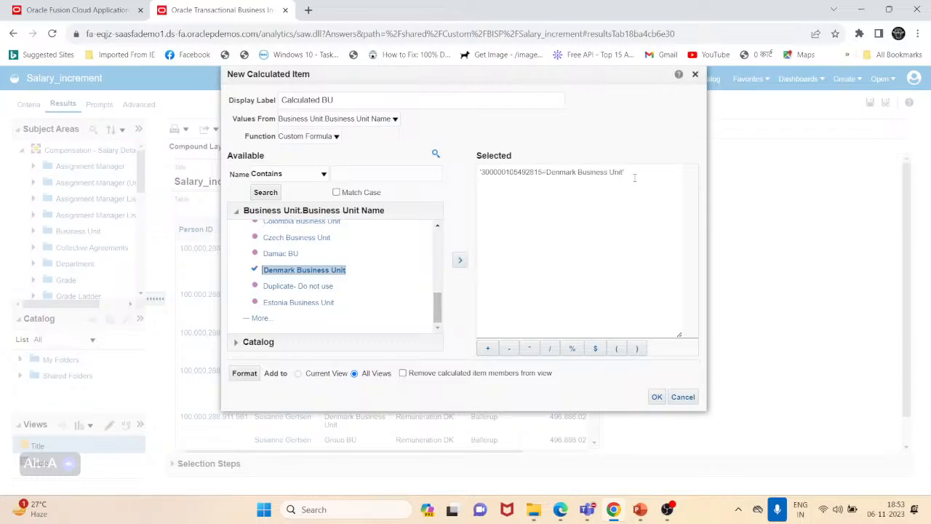
left_click(534, 350)
left_click(658, 398)
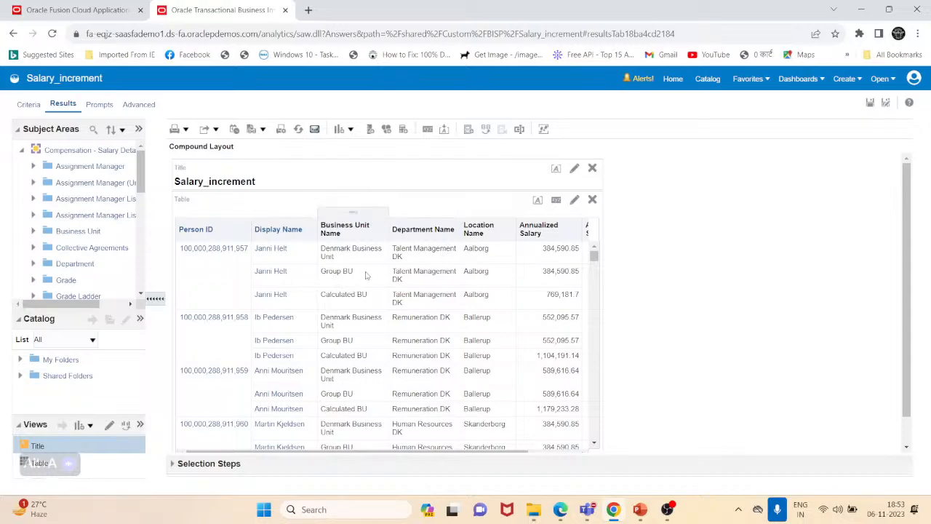
- Edit the Group BU group to also include AU Council Business Unit and review the updated result rows
right_click(320, 280)
right_click(310, 280)
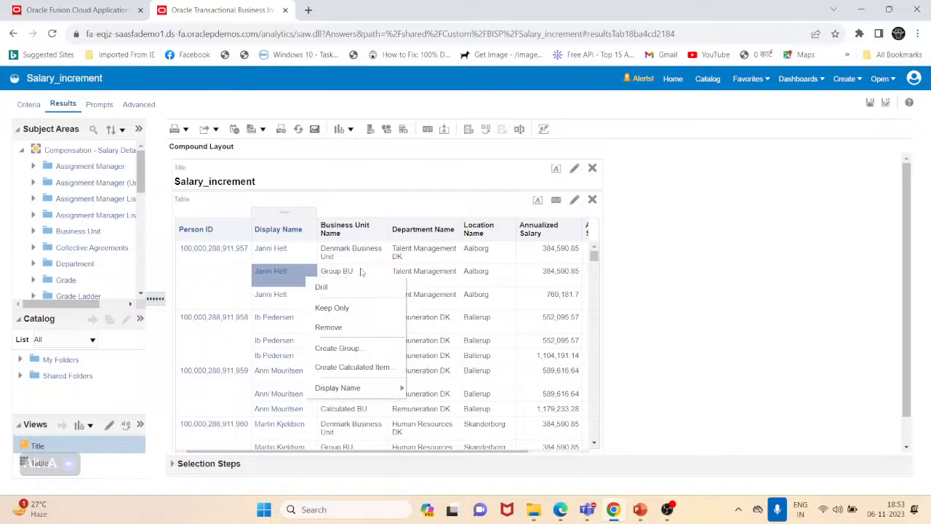
right_click(358, 281)
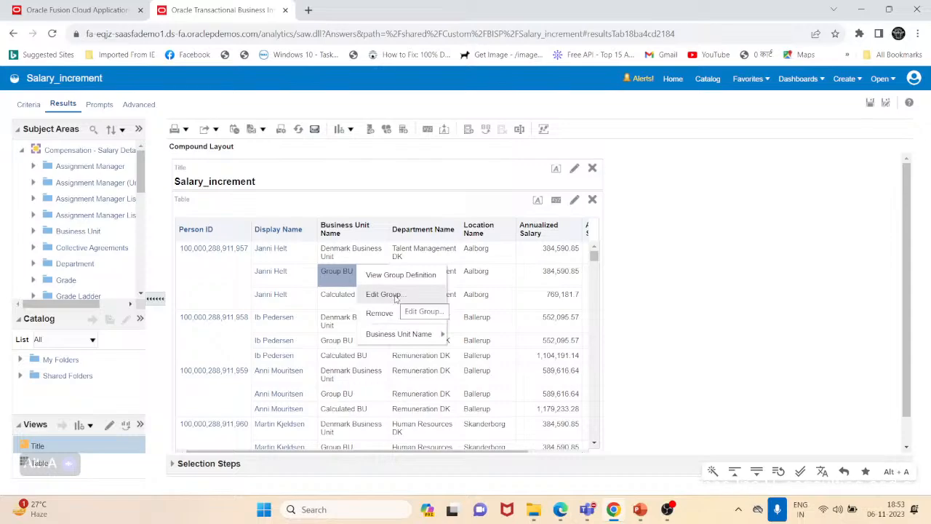
left_click(465, 324)
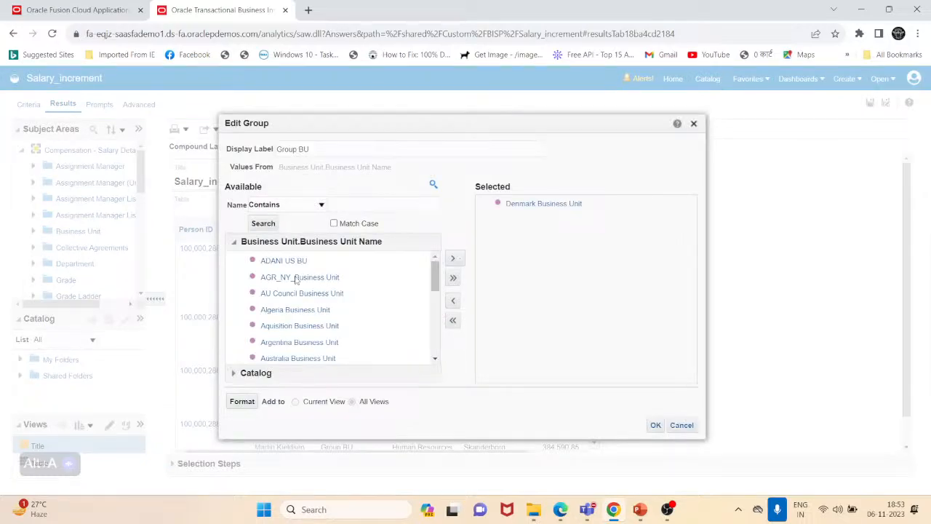
left_click_drag(434, 282, 420, 357)
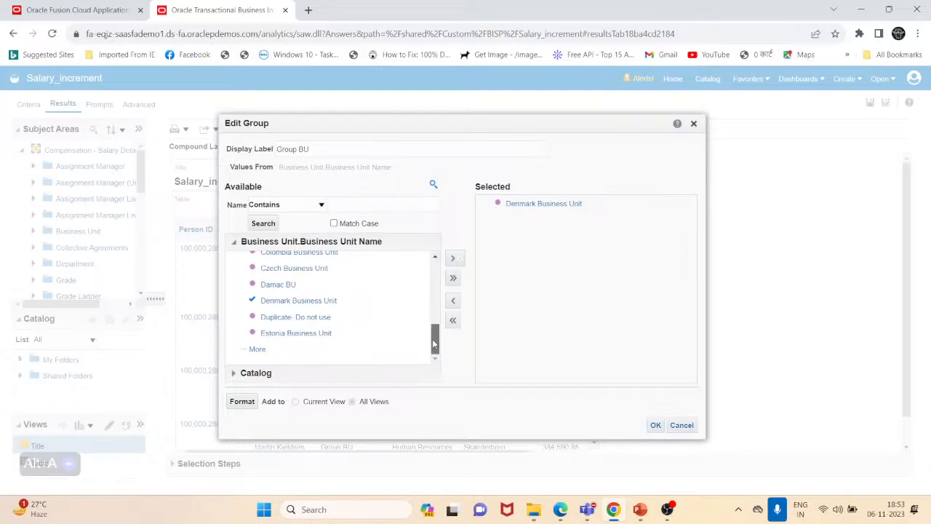
left_click_drag(435, 339, 416, 264)
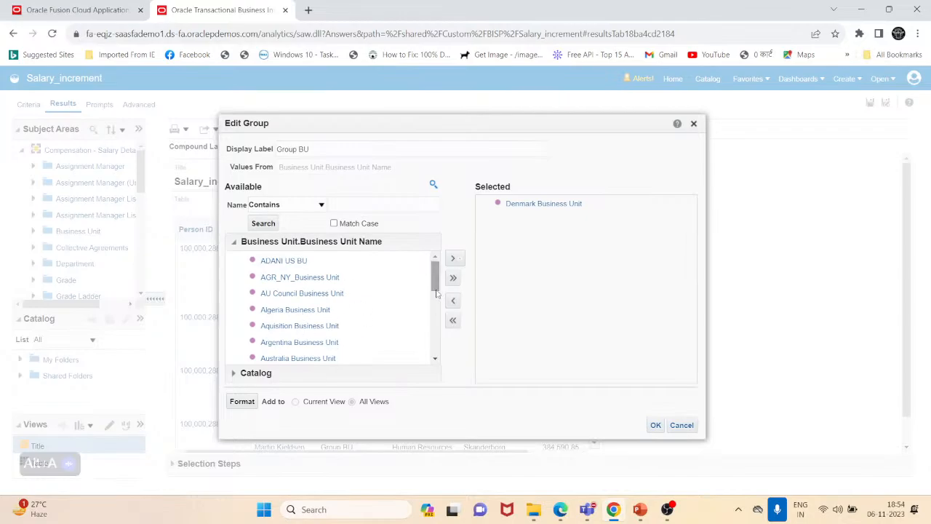
left_click_drag(437, 287, 443, 358)
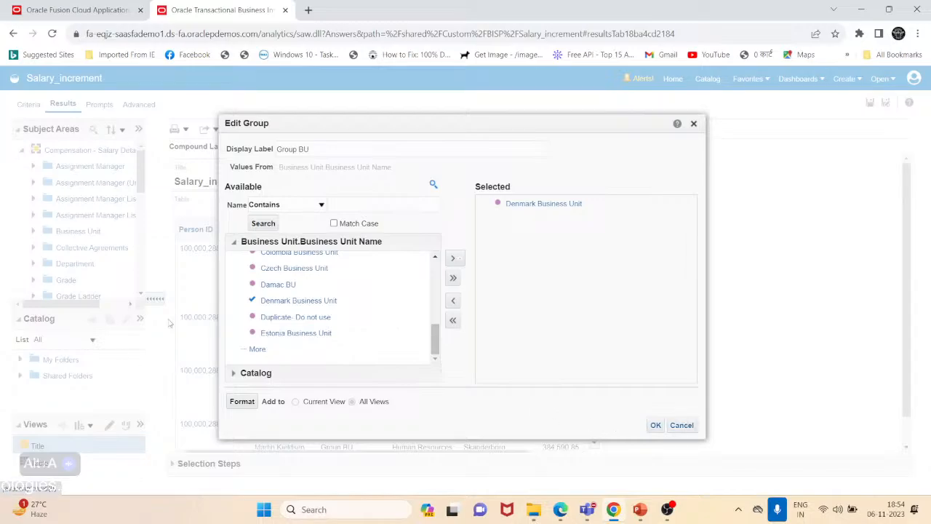
scroll(295, 336, "up", 5)
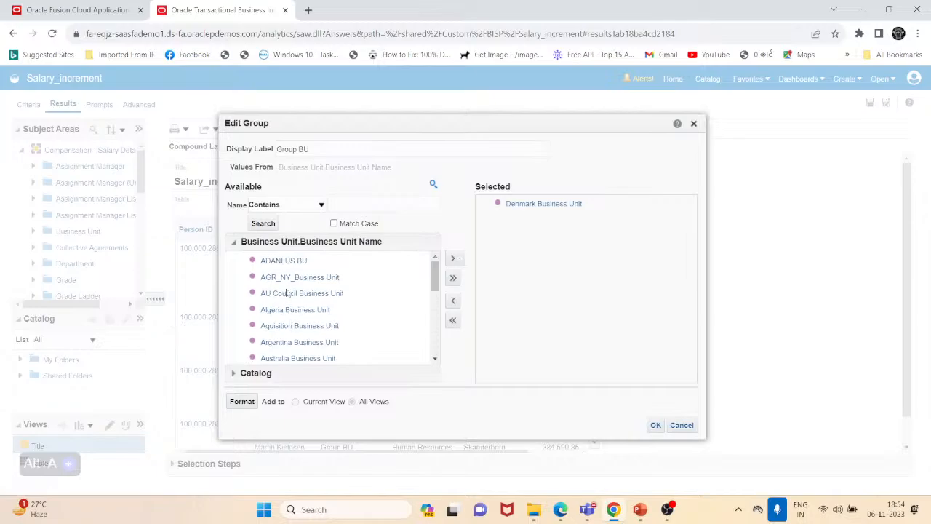
left_click(299, 295)
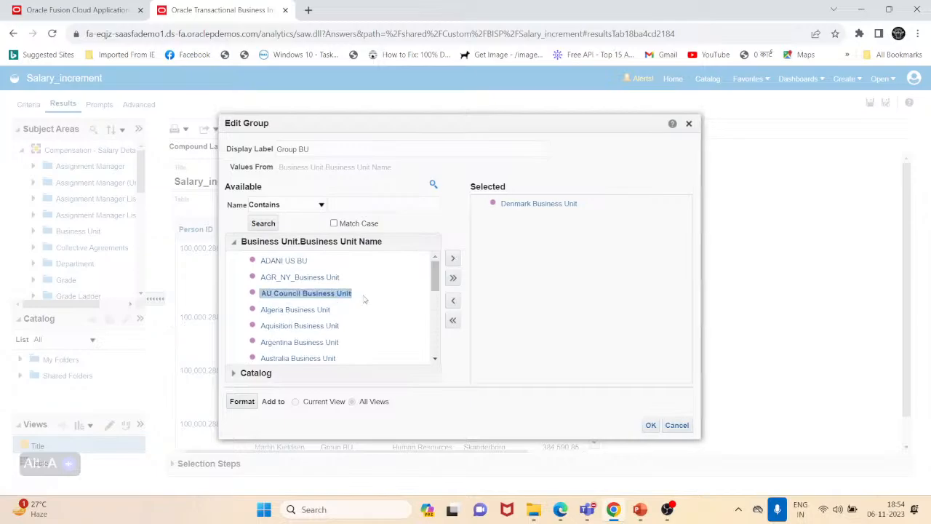
left_click(453, 259)
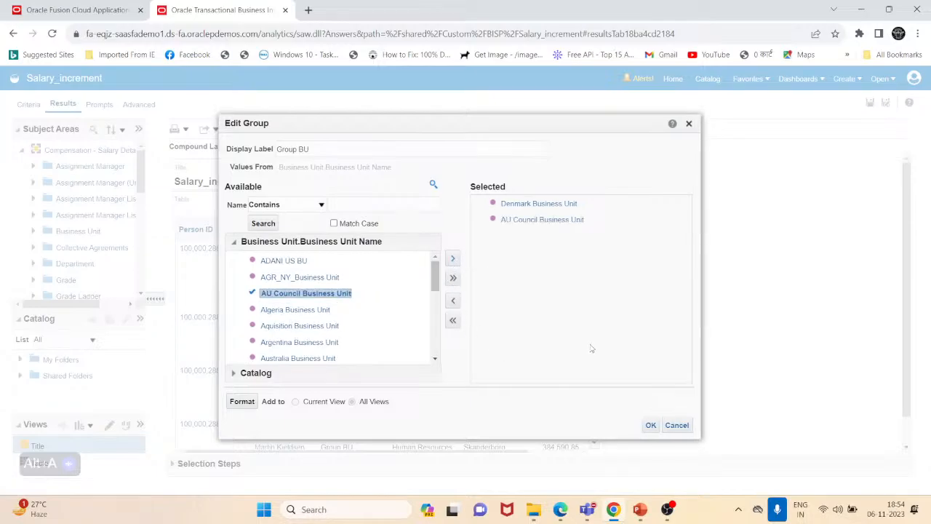
left_click(652, 425)
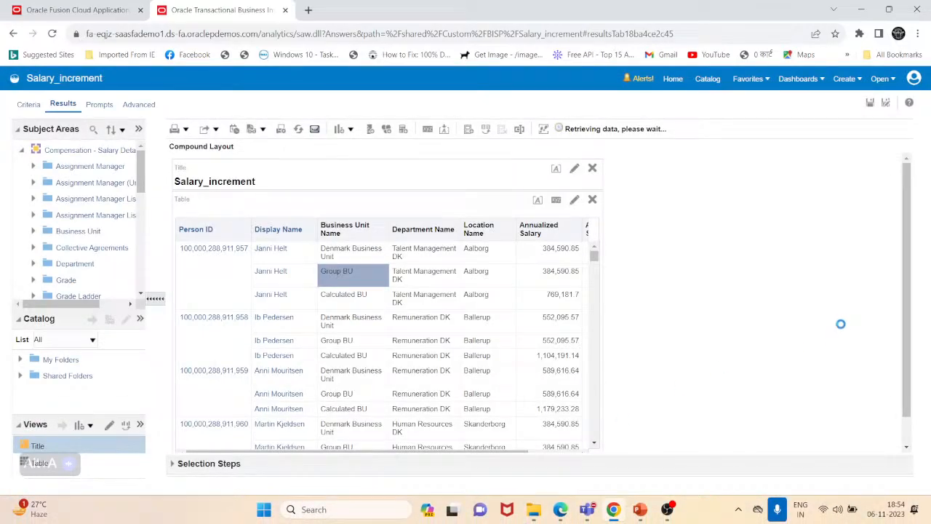
scroll(439, 341, "down", 1)
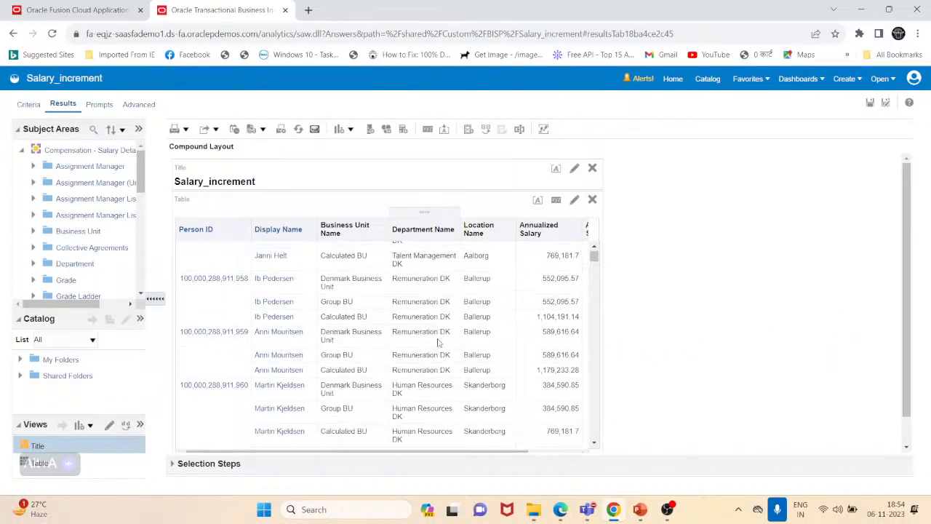
- Scroll through the result rows to review the Group BU and Calculated BU rows for each worker
scroll(456, 331, "down", 10)
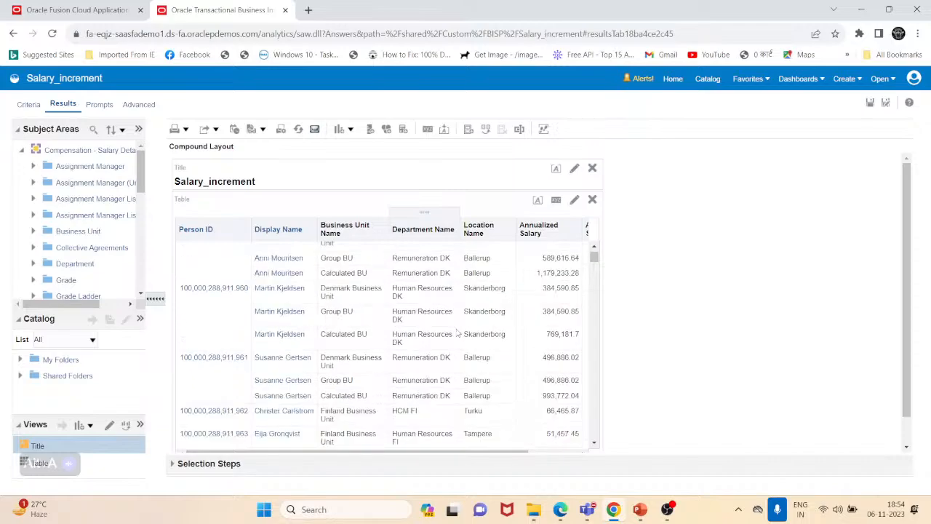
scroll(456, 332, "down", 1)
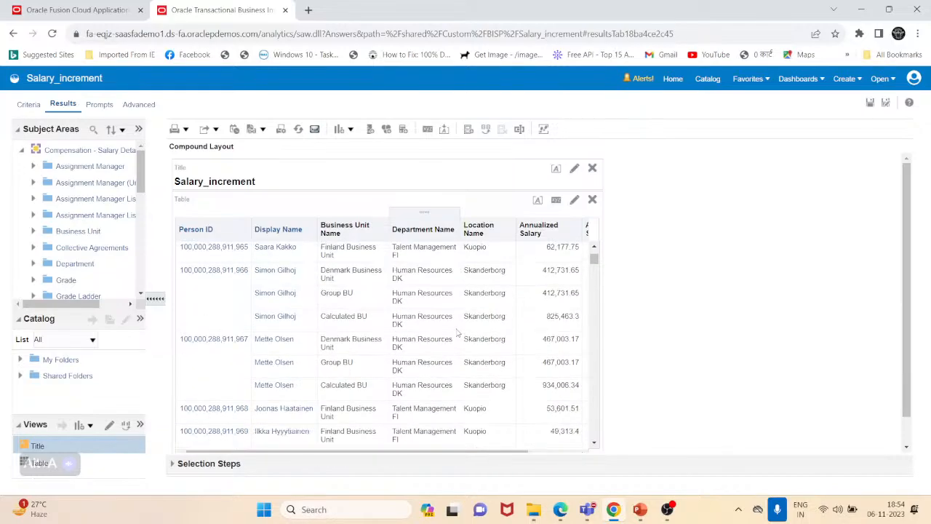
scroll(456, 332, "down", 5)
scroll(457, 331, "down", 3)
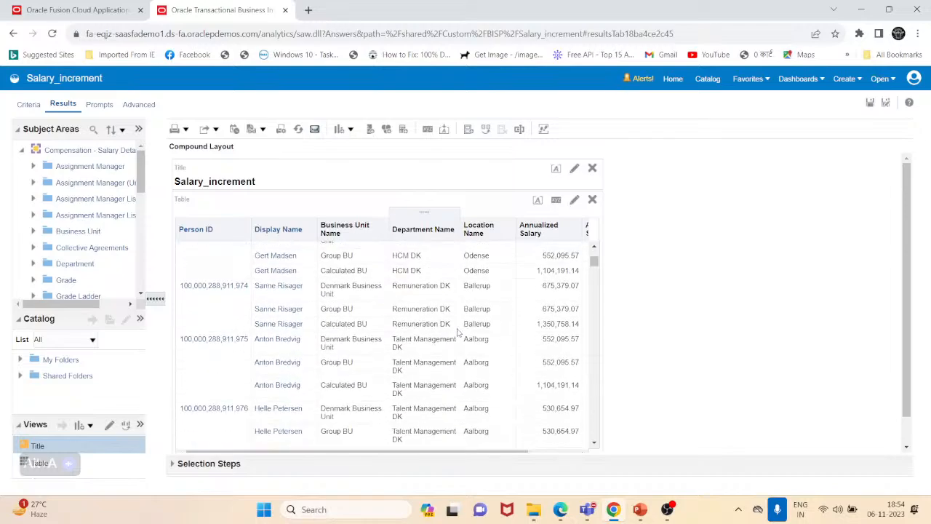
scroll(457, 332, "down", 1)
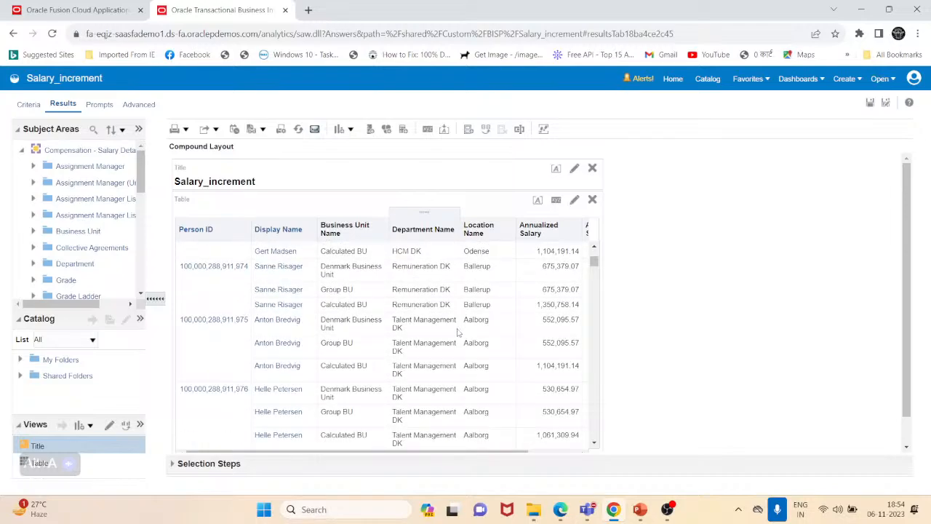
scroll(457, 331, "down", 5)
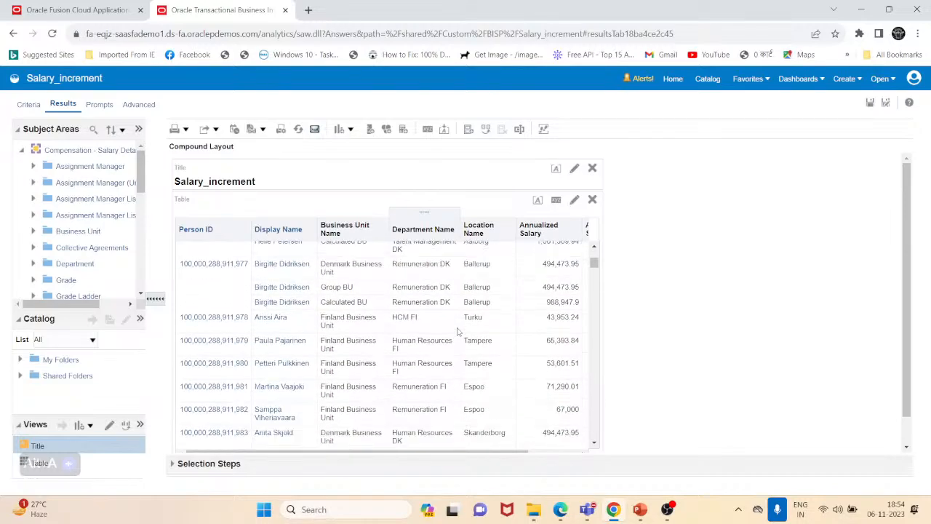
scroll(457, 332, "down", 4)
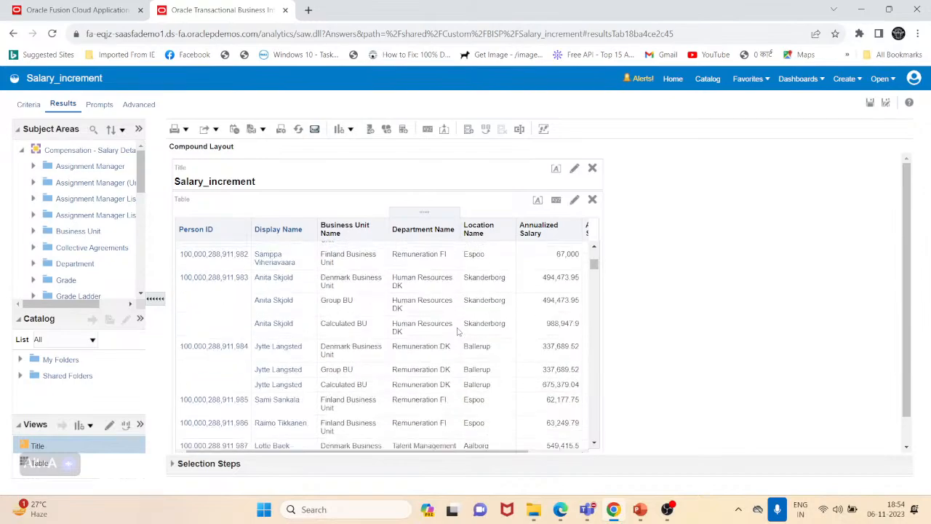
scroll(458, 332, "down", 2)
scroll(458, 332, "down", 10)
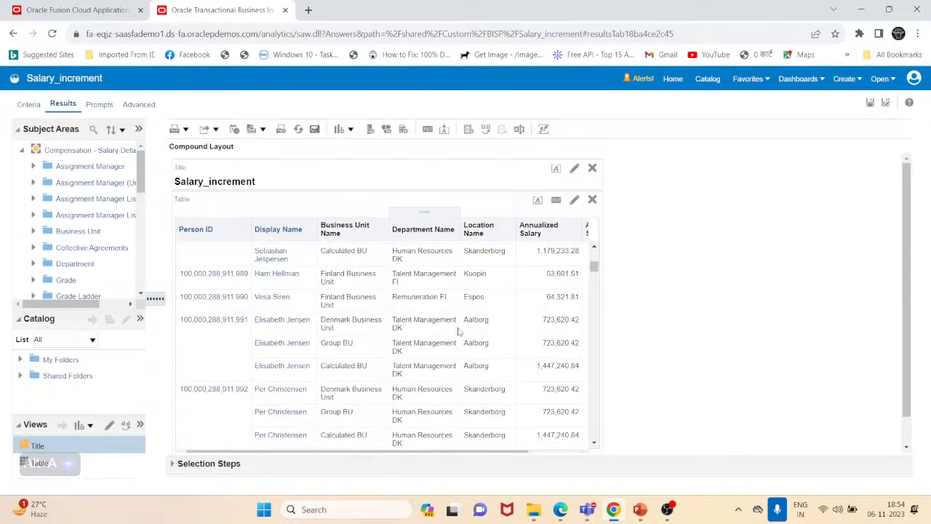
scroll(460, 332, "down", 5)
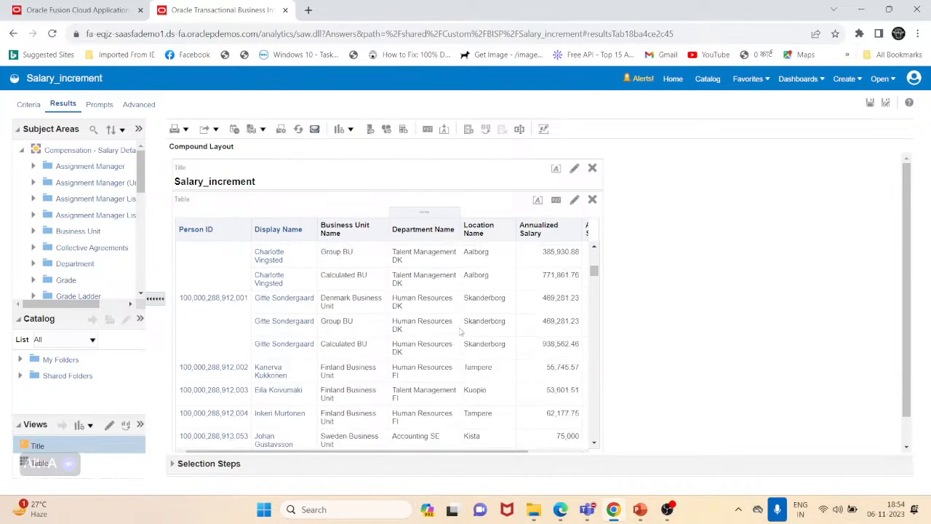
scroll(422, 276, "up", 3)
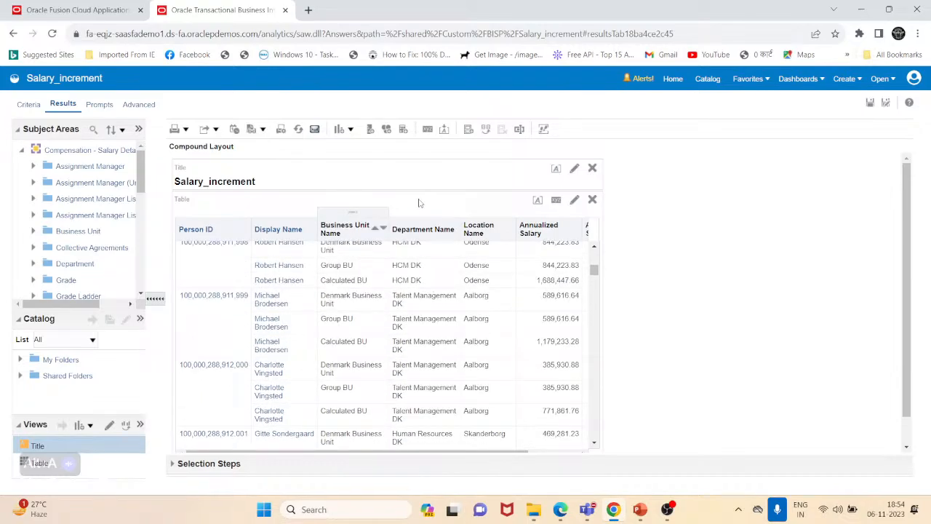
- Sort the table ascending by Business Unit Name
right_click(349, 237)
mouse_move(393, 245)
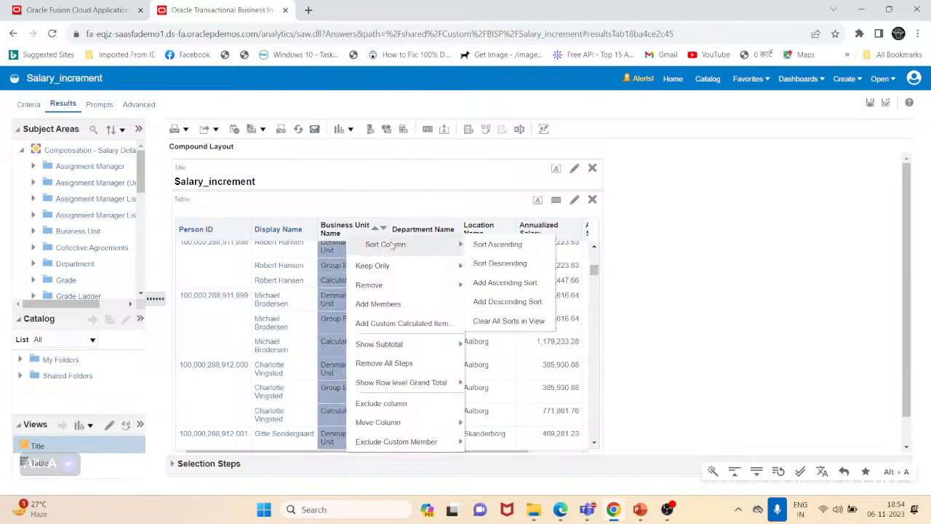
left_click(532, 250)
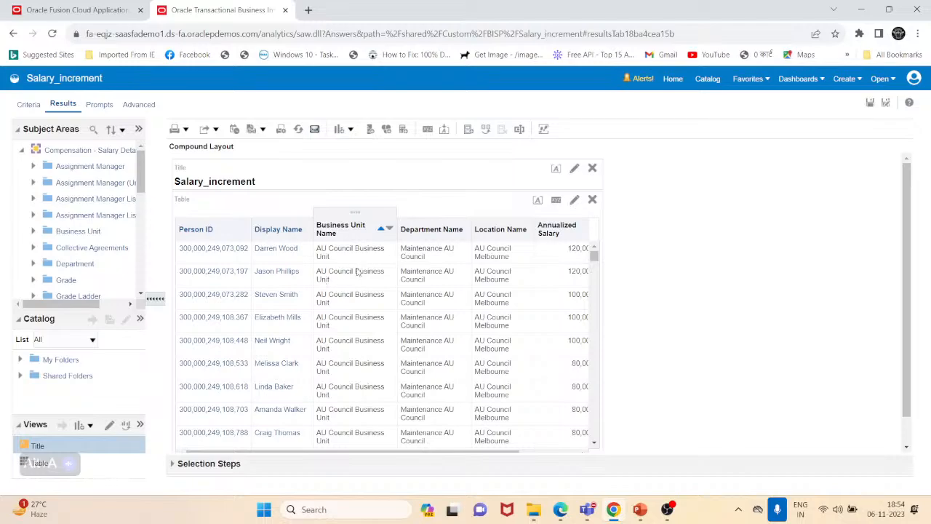
- Scroll through the sorted result rows to examine the business units listed
scroll(363, 320, "down", 5)
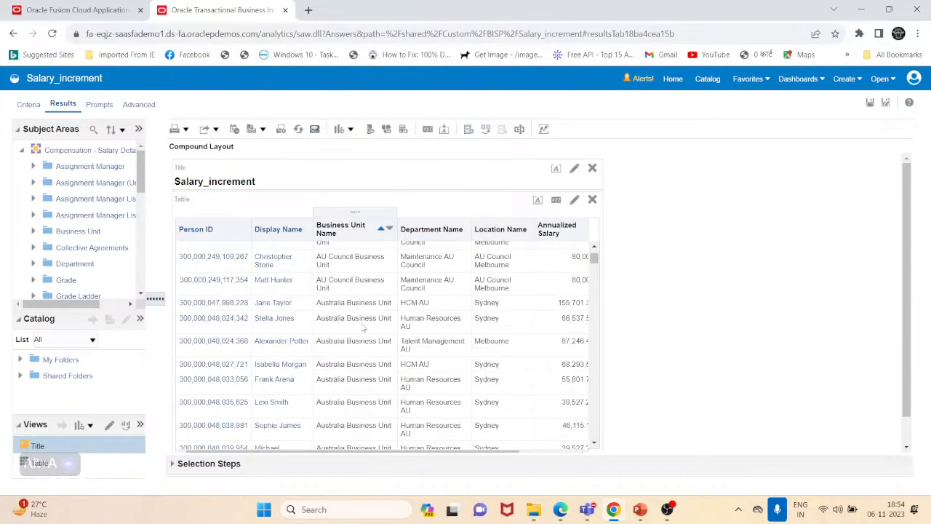
scroll(363, 328, "down", 6)
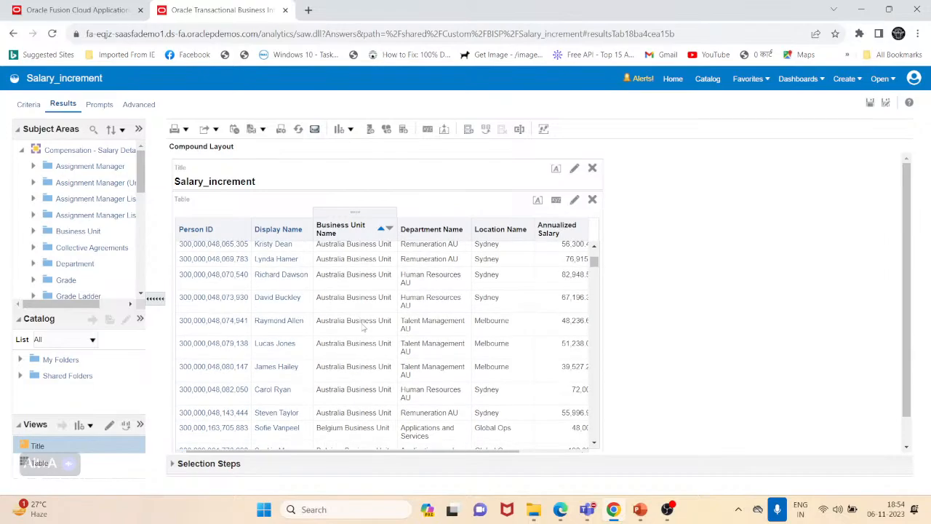
scroll(363, 327, "down", 8)
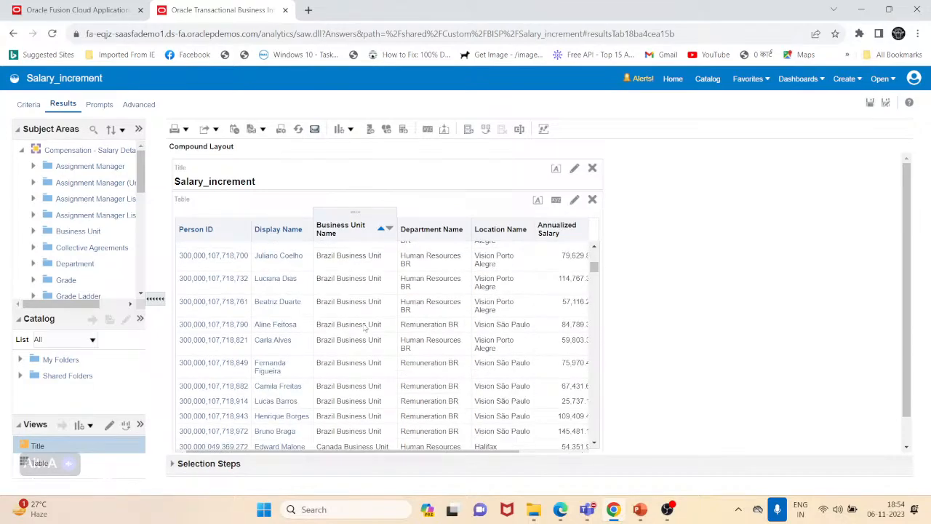
scroll(364, 328, "down", 8)
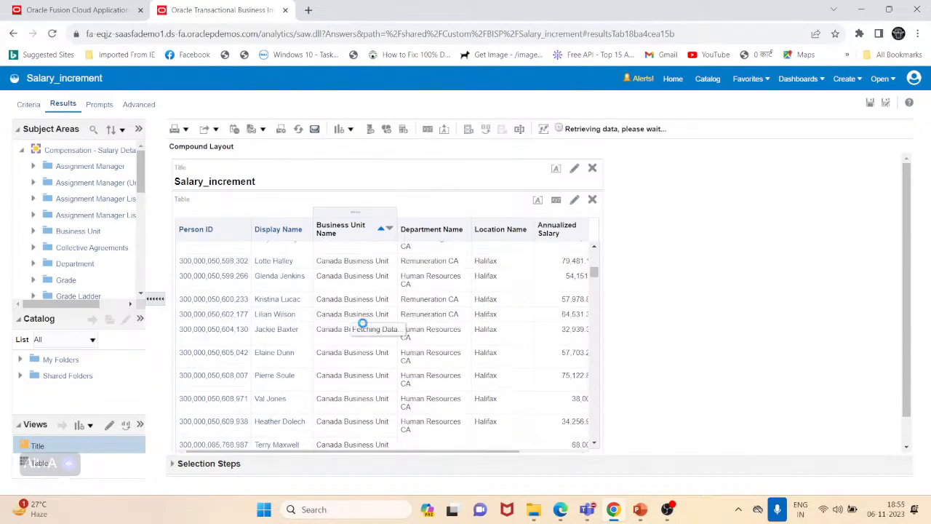
scroll(362, 327, "down", 4)
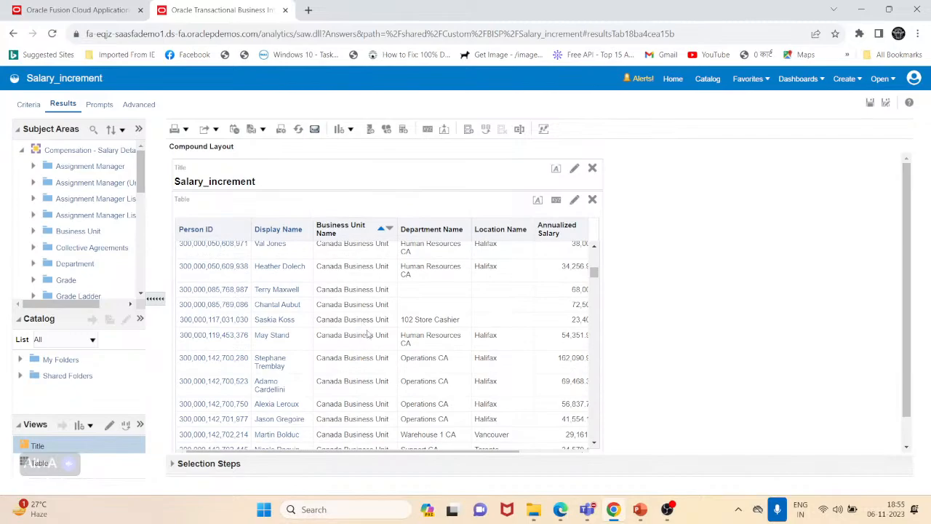
scroll(367, 333, "down", 5)
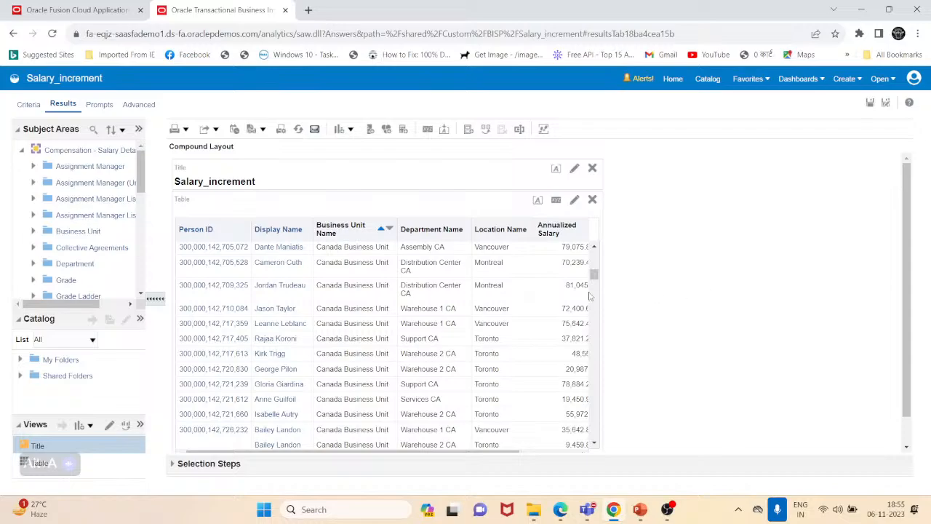
scroll(397, 294, "down", 10)
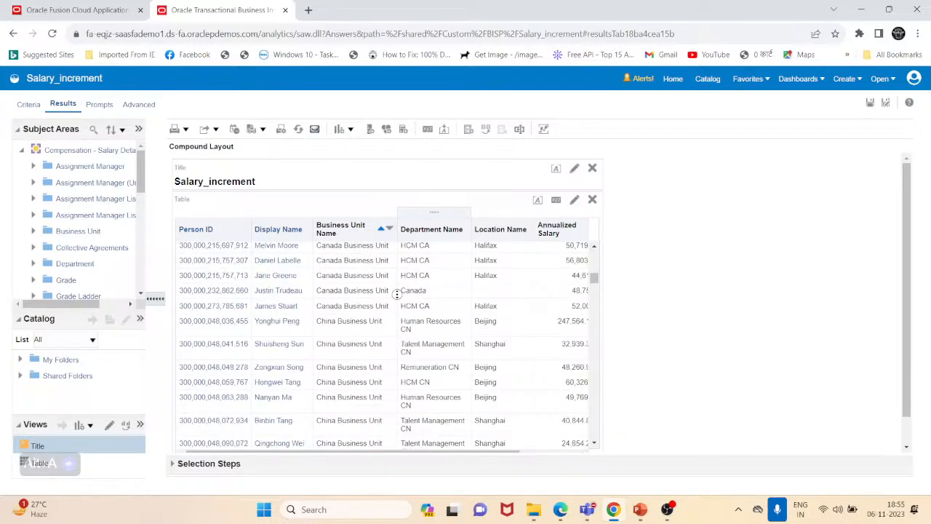
scroll(397, 294, "down", 10)
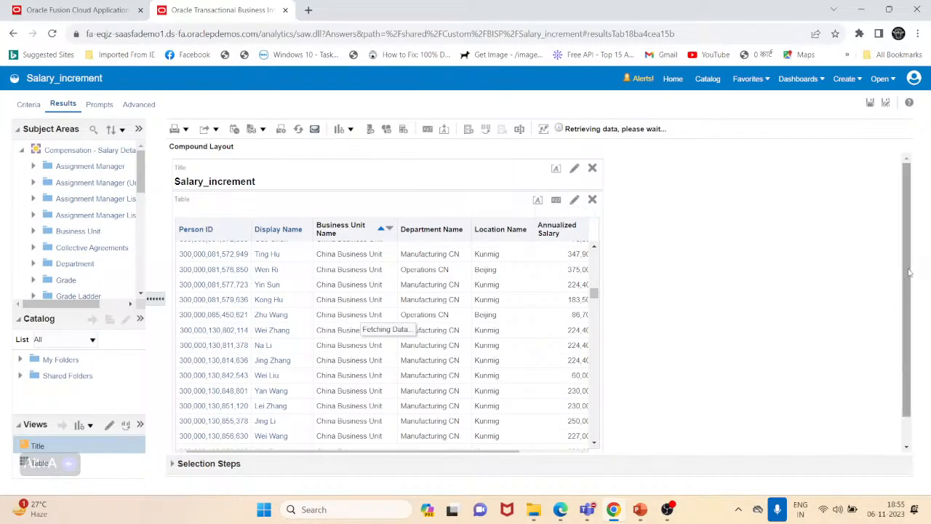
left_click_drag(909, 273, 897, 373)
scroll(459, 381, "down", 3)
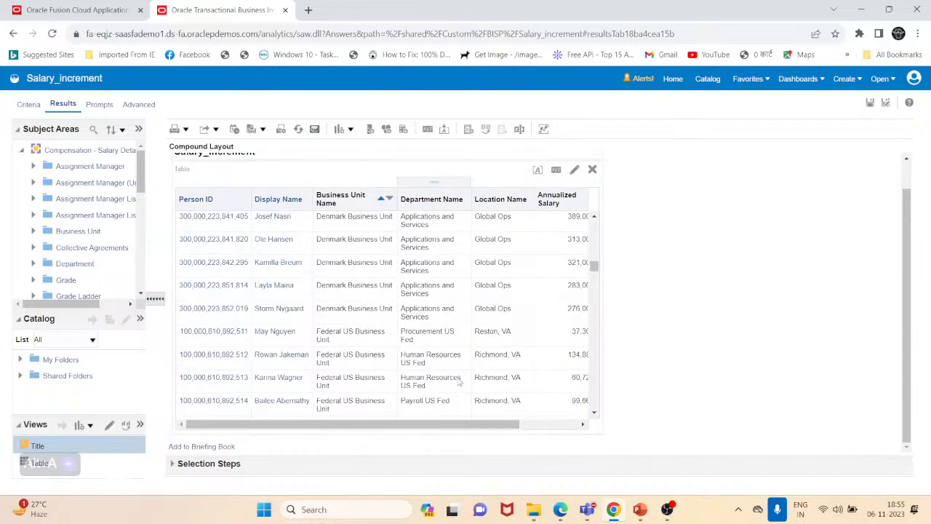
scroll(459, 381, "up", 4)
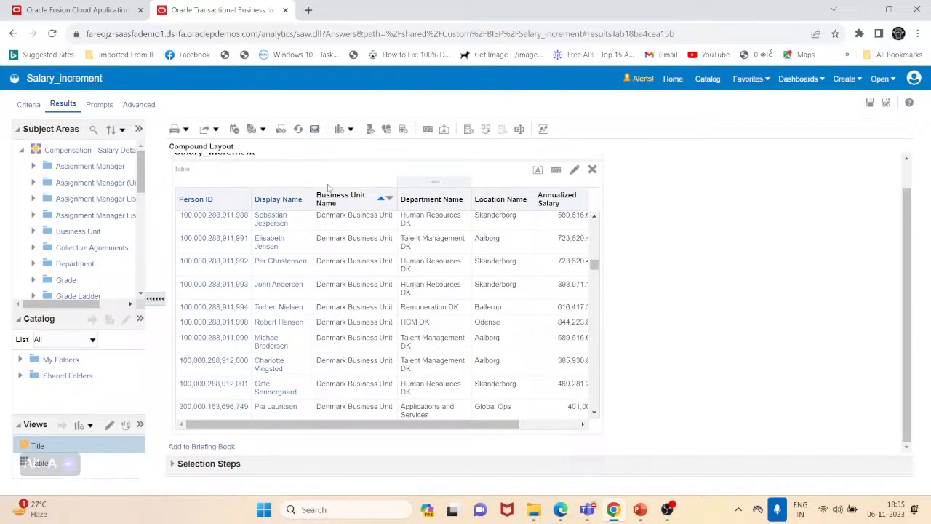
- Clear all sorts in the table view
right_click(380, 201)
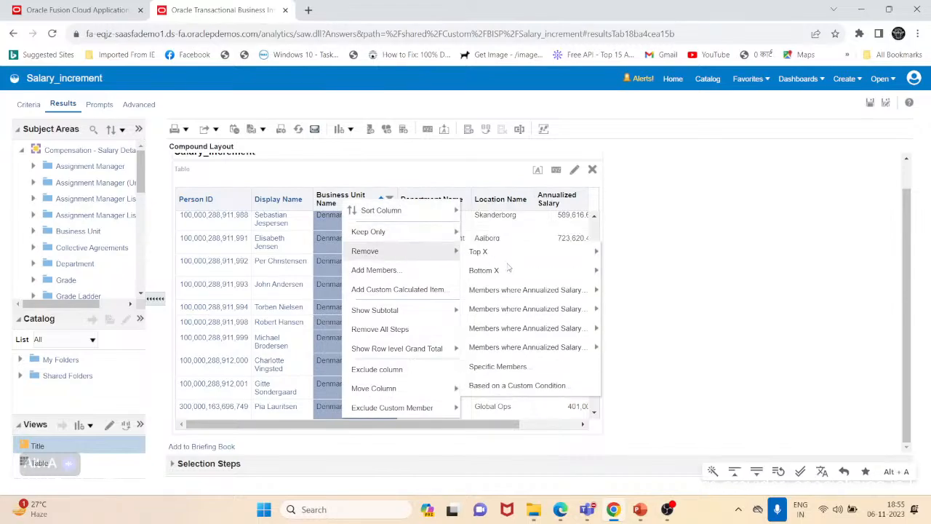
mouse_move(431, 210)
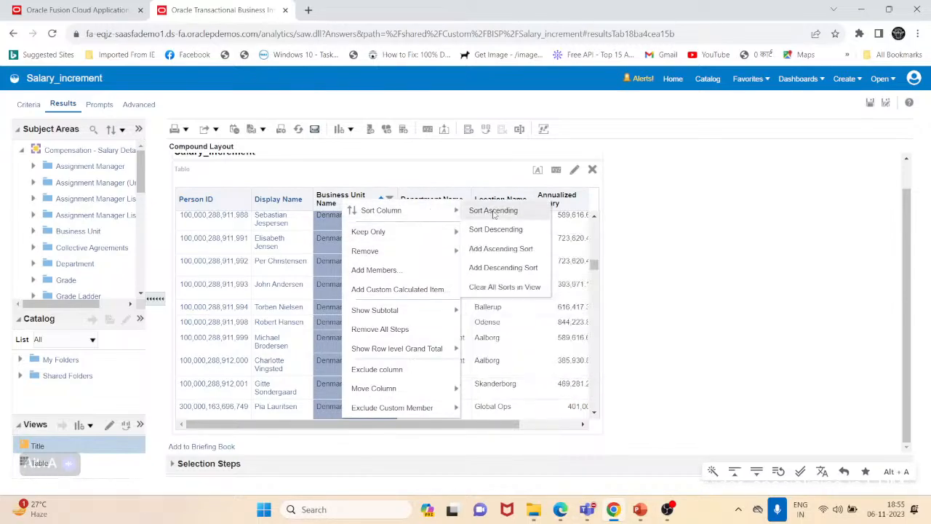
left_click(506, 288)
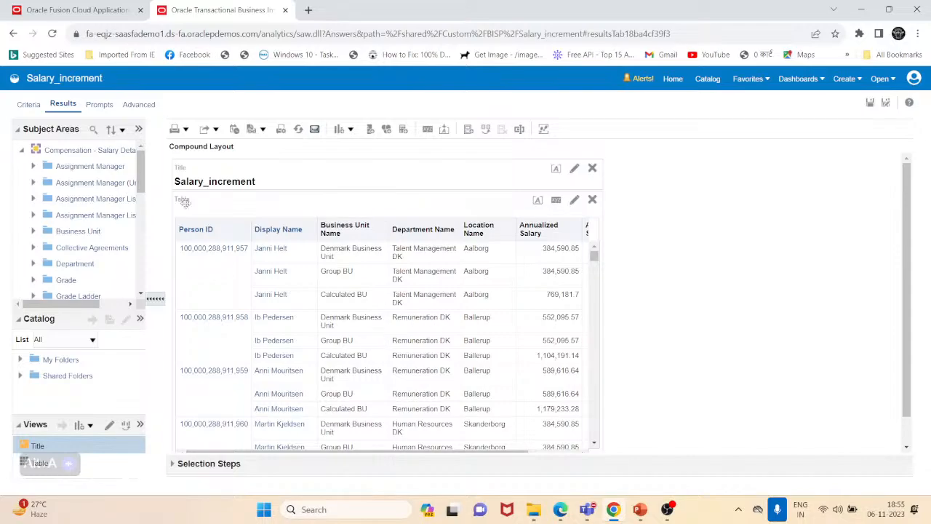
- Try to open the Calculated BU calculated item for editing
right_click(349, 307)
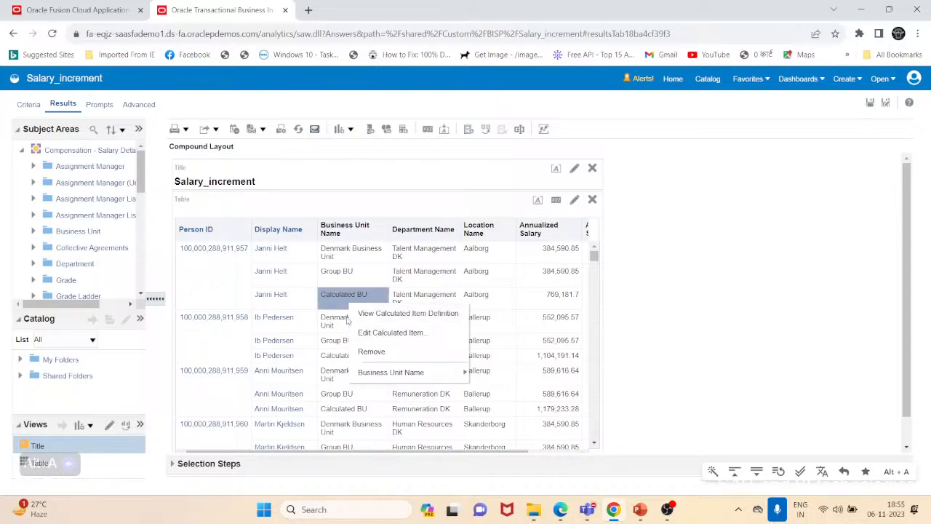
left_click(309, 303)
right_click(325, 302)
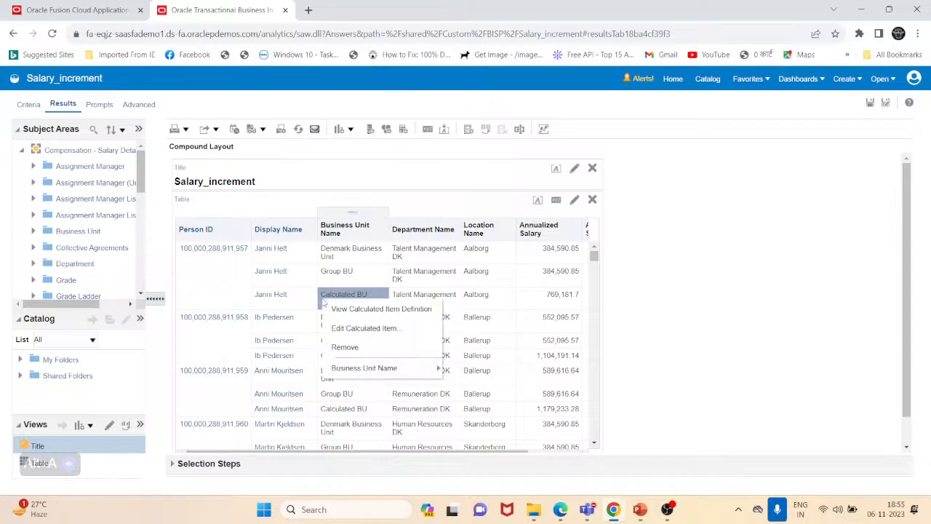
left_click(351, 331)
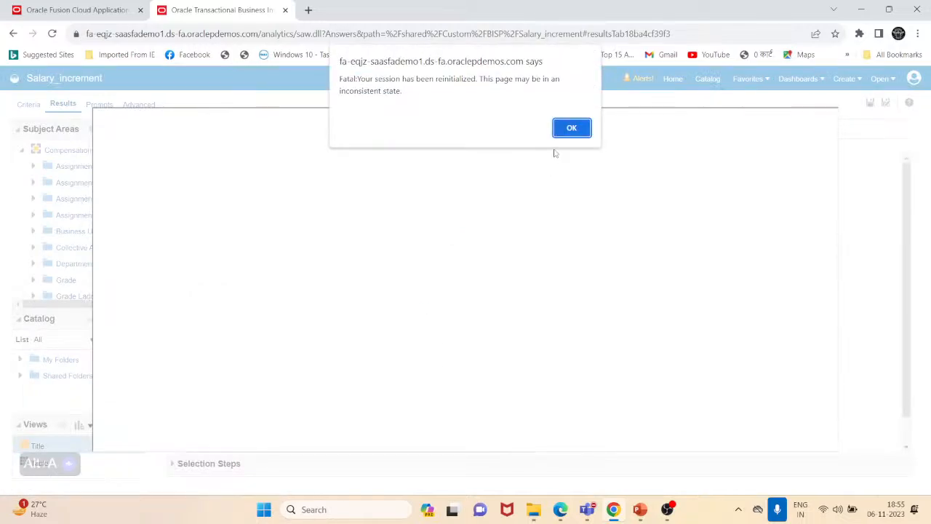
left_click(571, 129)
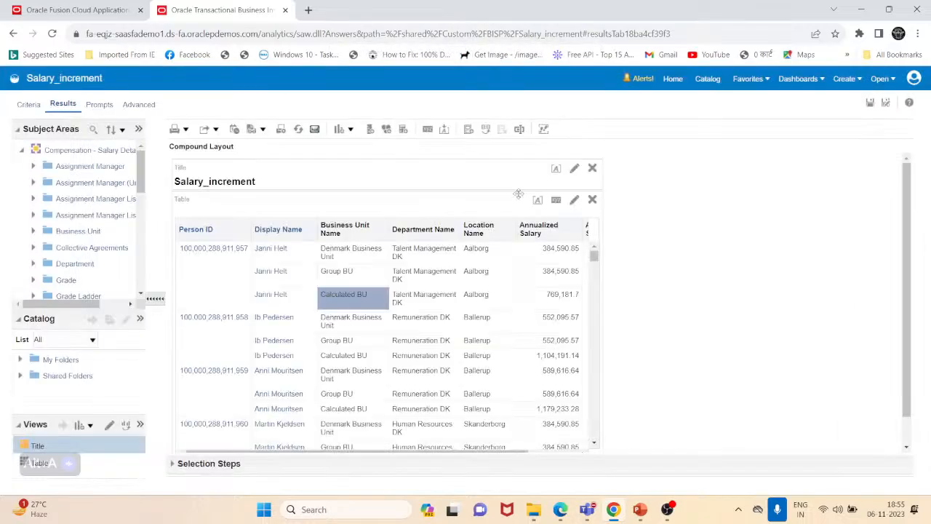
- Reopen the Calculated BU calculated item in the editor and save it without changes
right_click(350, 294)
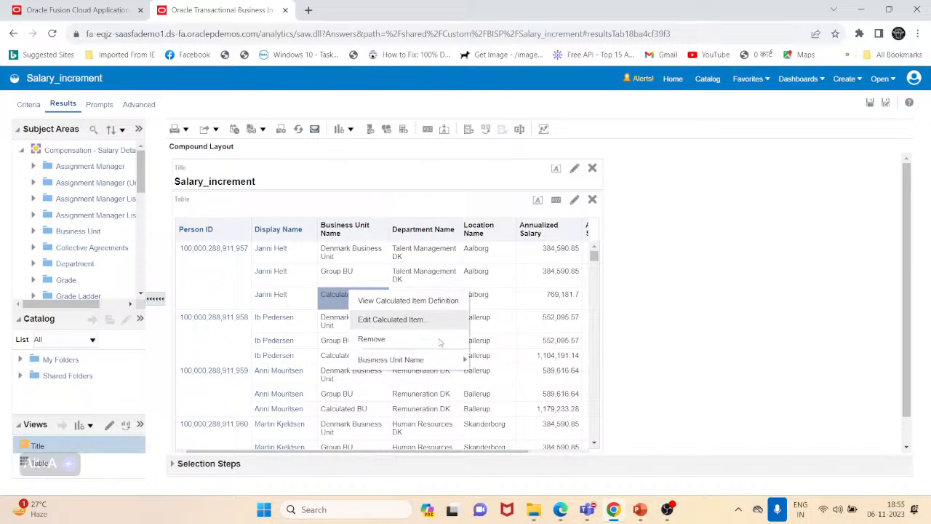
left_click(406, 321)
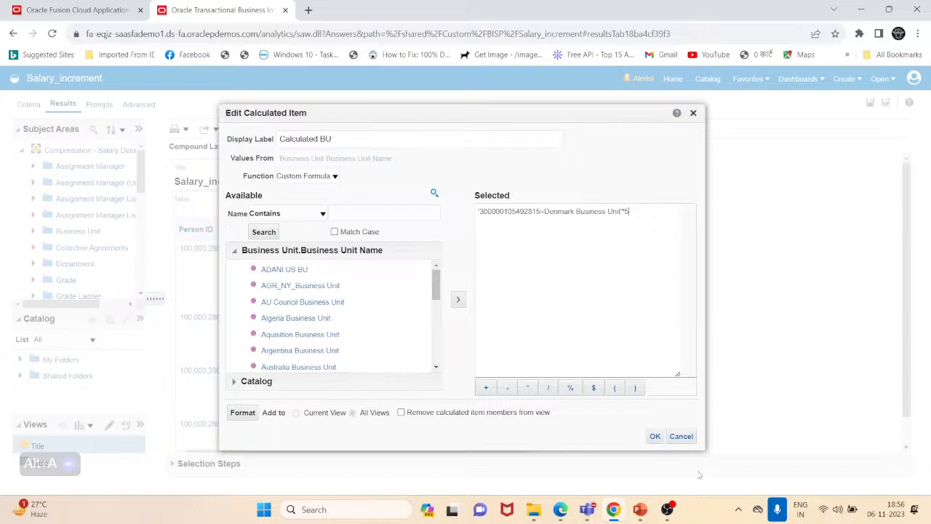
left_click(655, 437)
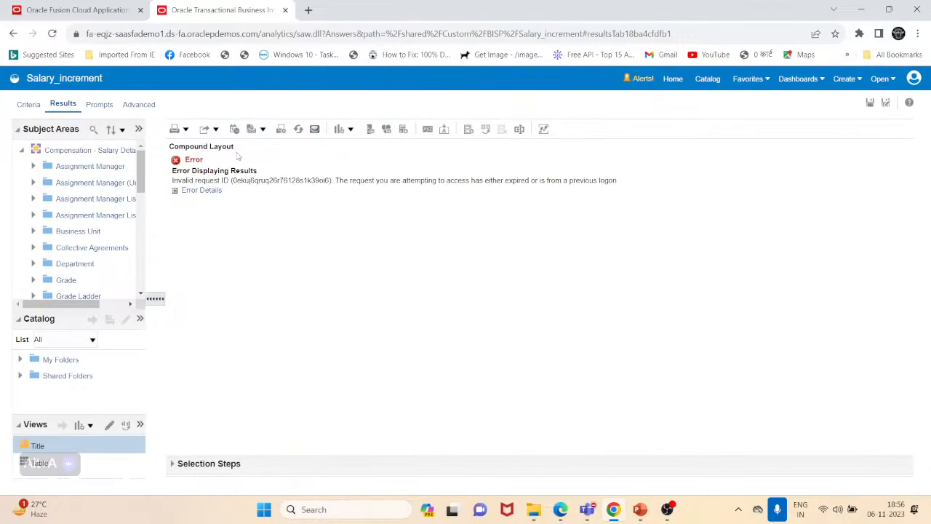
- Expand the Selection Steps pane and review the steps listed for Business Unit Name
key("ctrl+a")
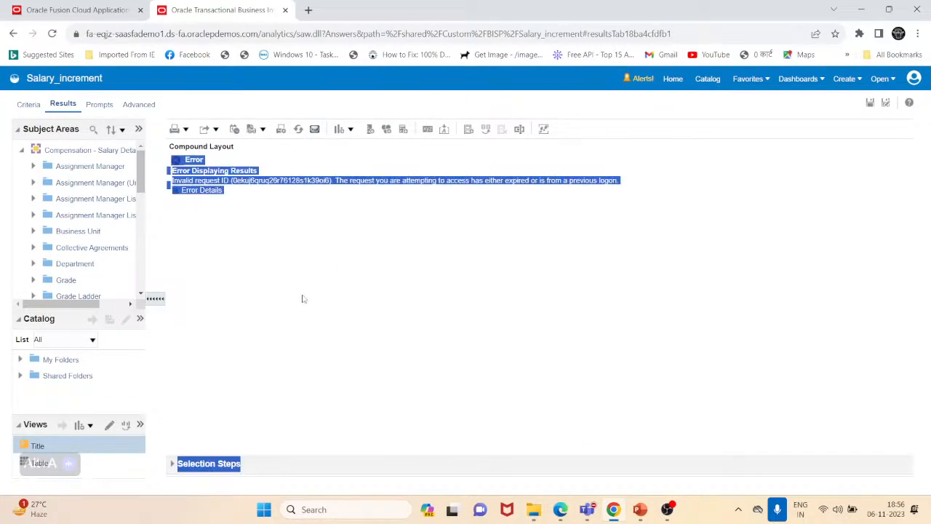
left_click(294, 460)
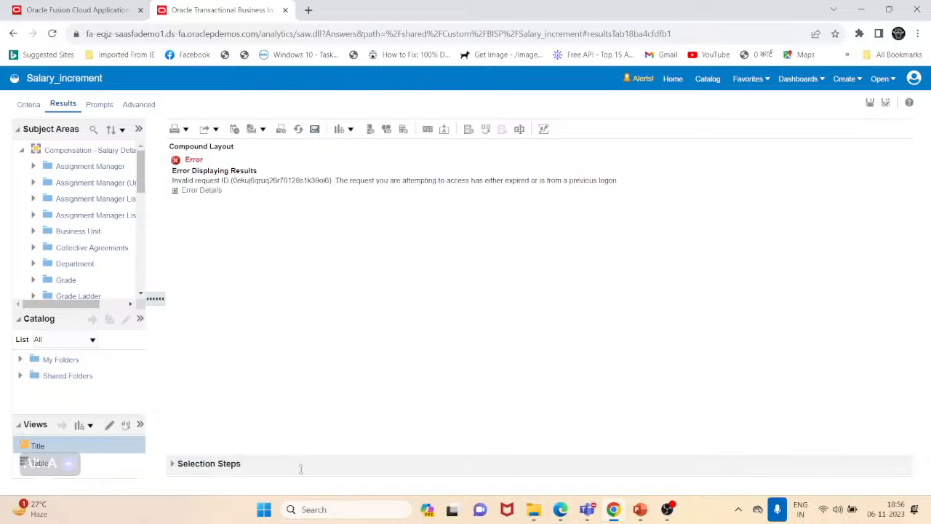
key("ctrl+a")
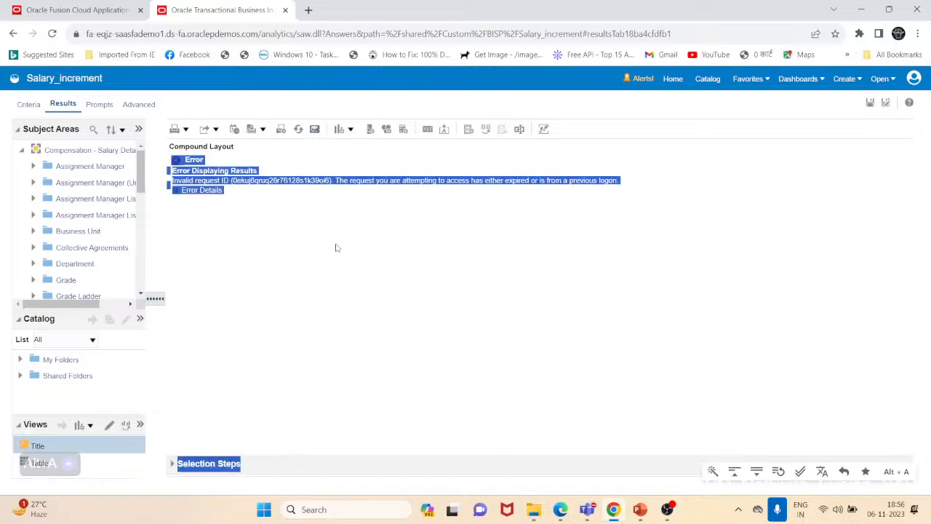
left_click(173, 463)
scroll(244, 409, "down", 3)
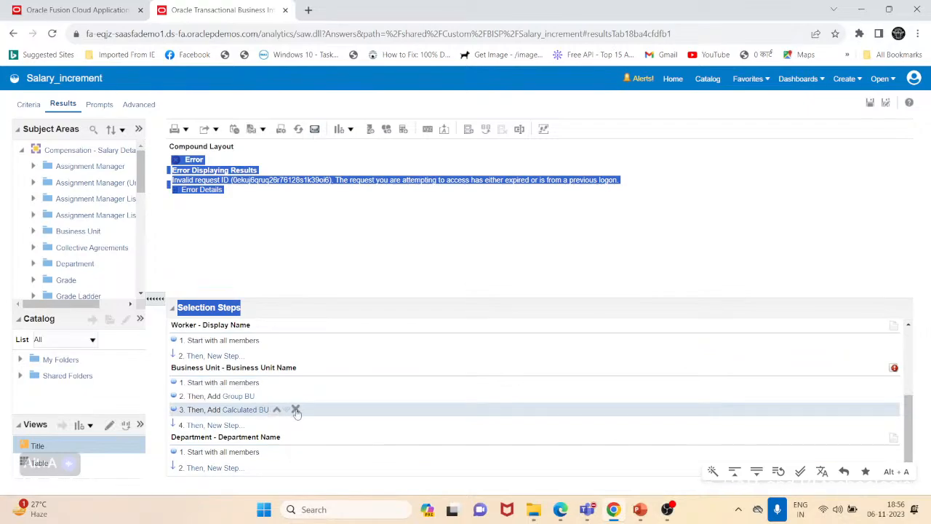
- Remove the Calculated BU step from the Business Unit Name selection steps
left_click(295, 411)
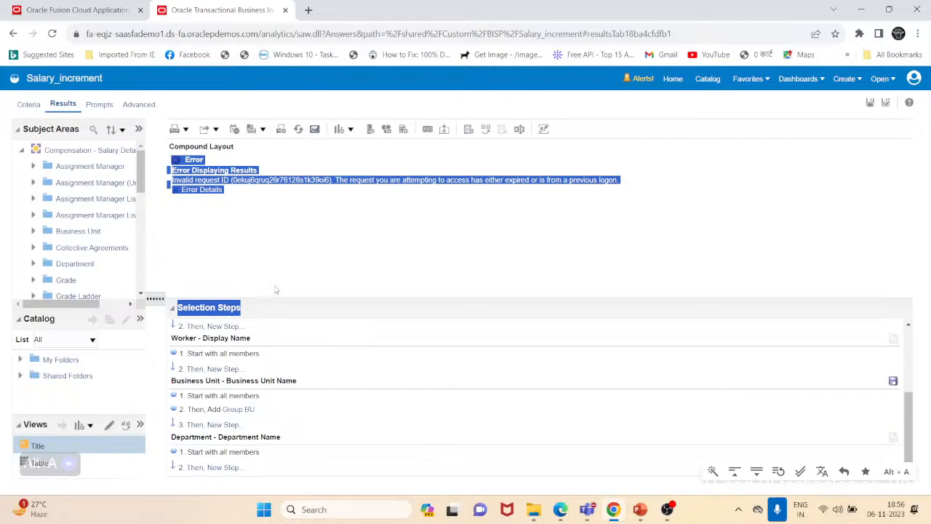
left_click(227, 411)
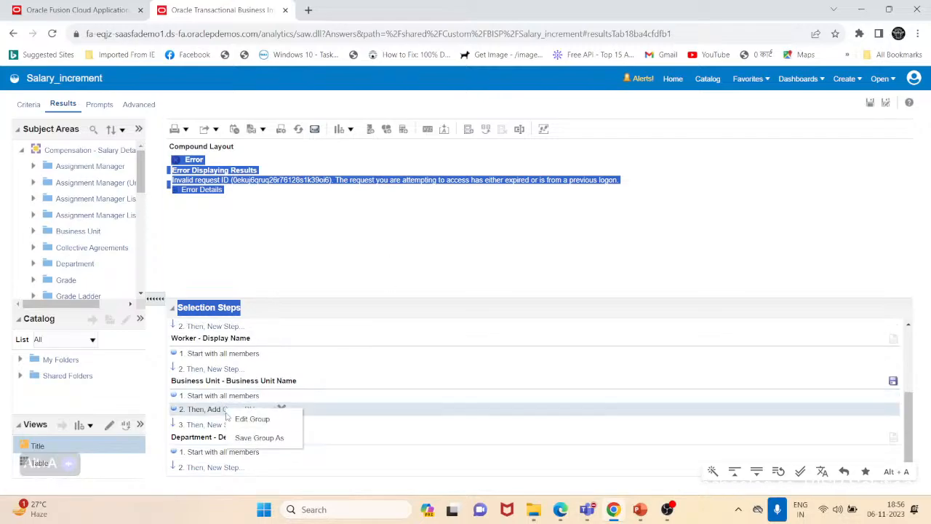
left_click(412, 430)
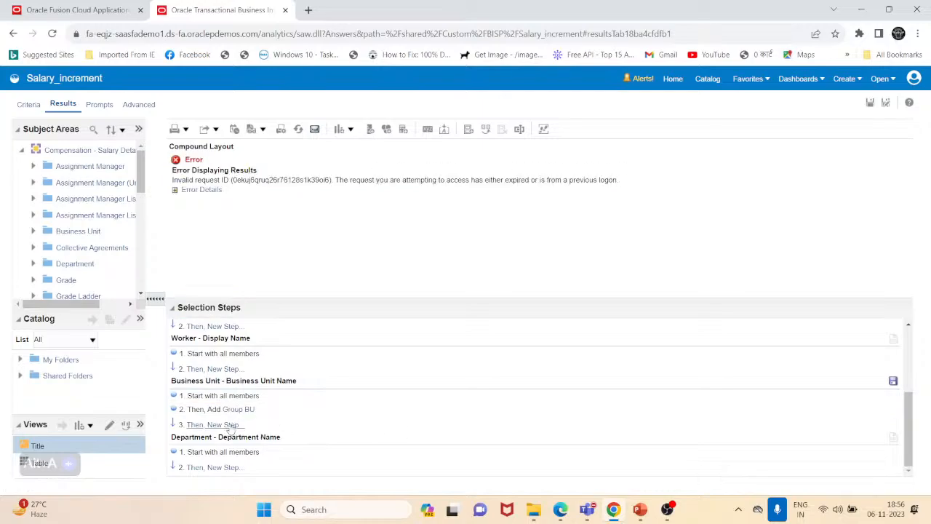
- Reload the results by switching to the criteria view and back to the results
left_click(29, 104)
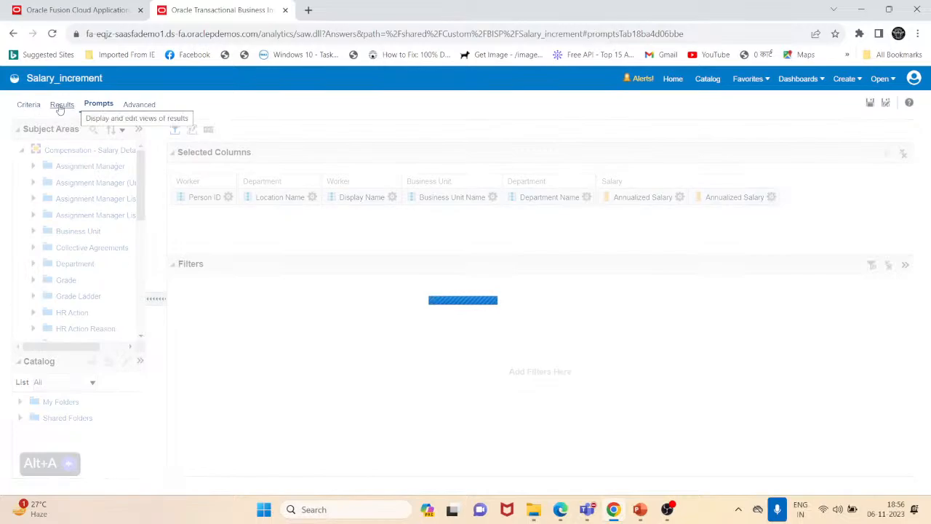
left_click(61, 107)
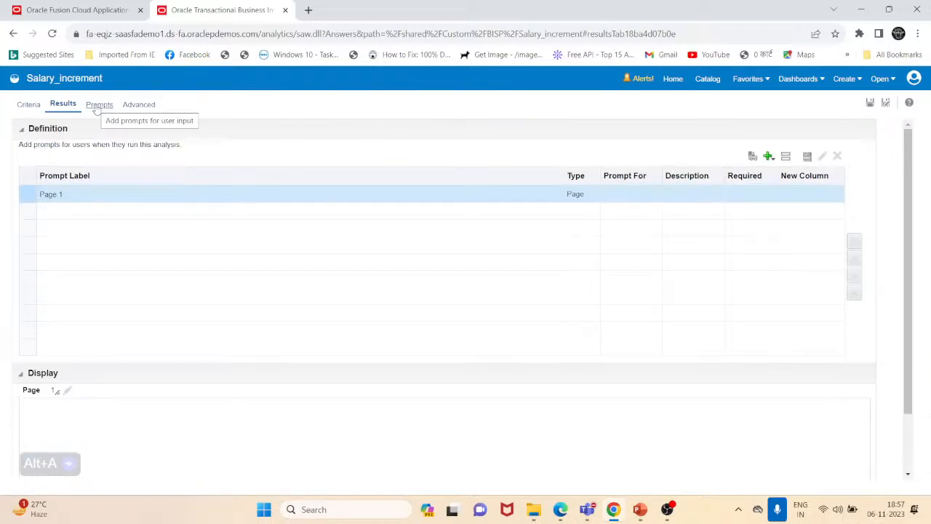
left_click(69, 110)
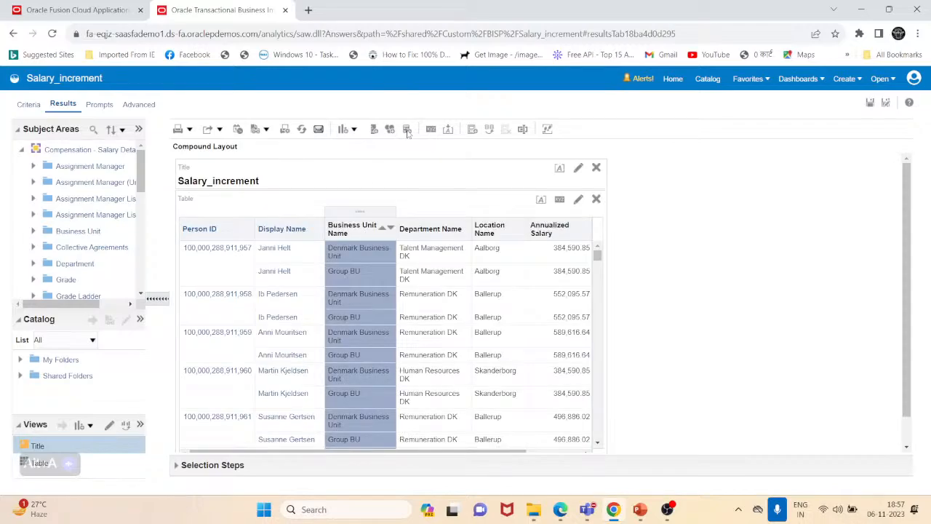
- Create a calculated item named Calculated BU from Business Unit Name with the formula Denmark Business Unit * 2
left_click(408, 129)
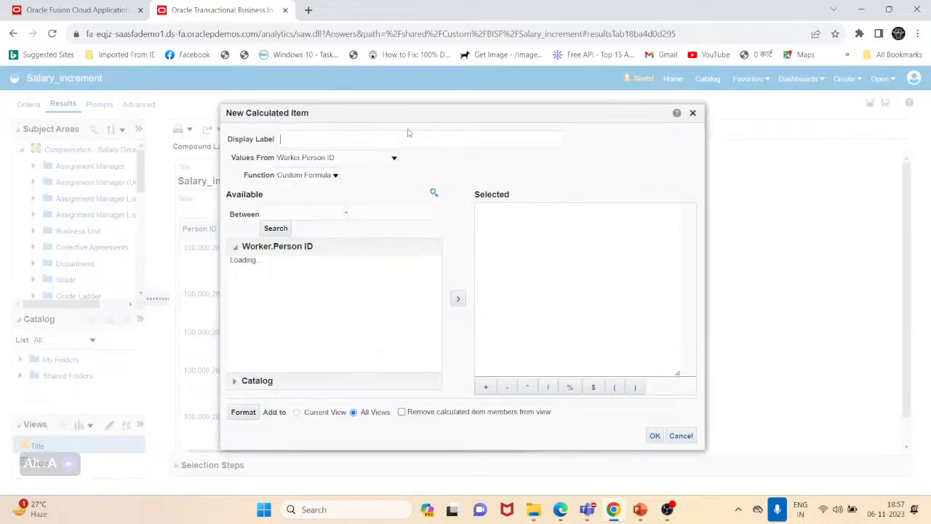
left_click(290, 142)
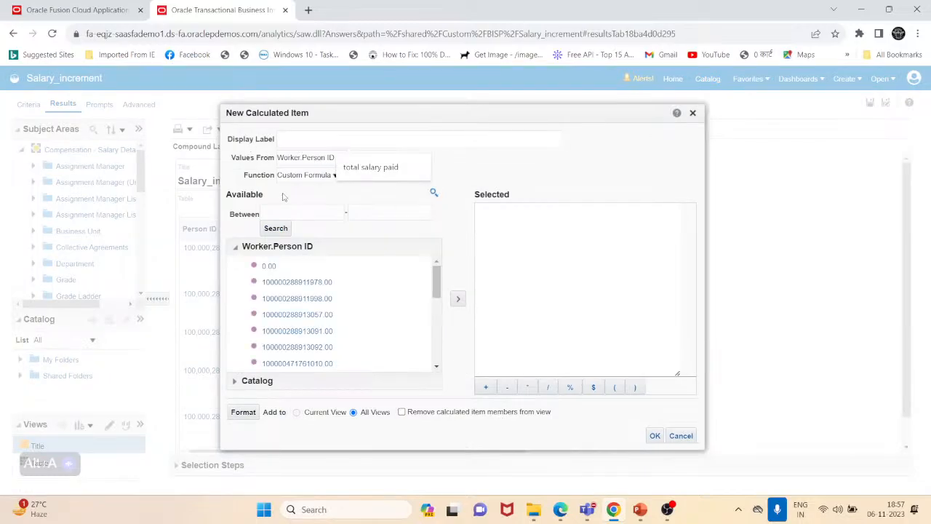
type("Calculated BU")
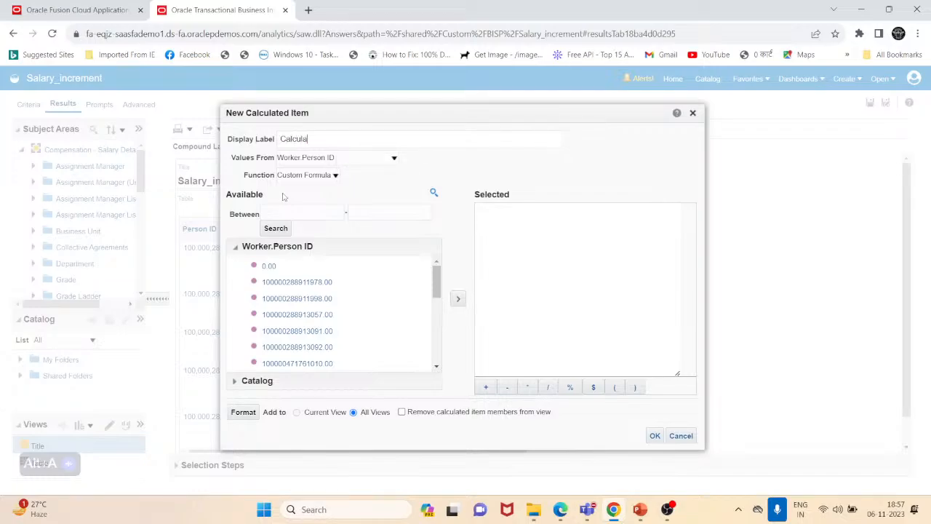
left_click(393, 157)
left_click(334, 198)
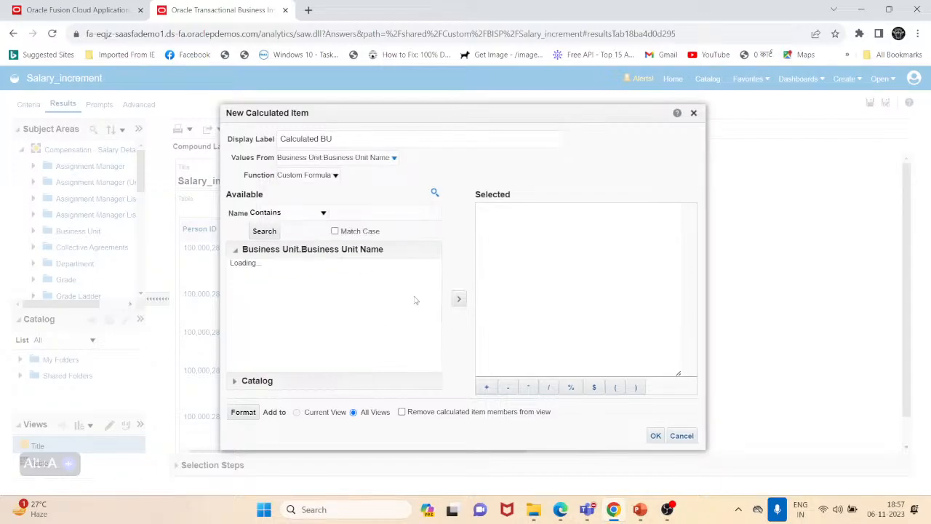
left_click_drag(437, 288, 439, 349)
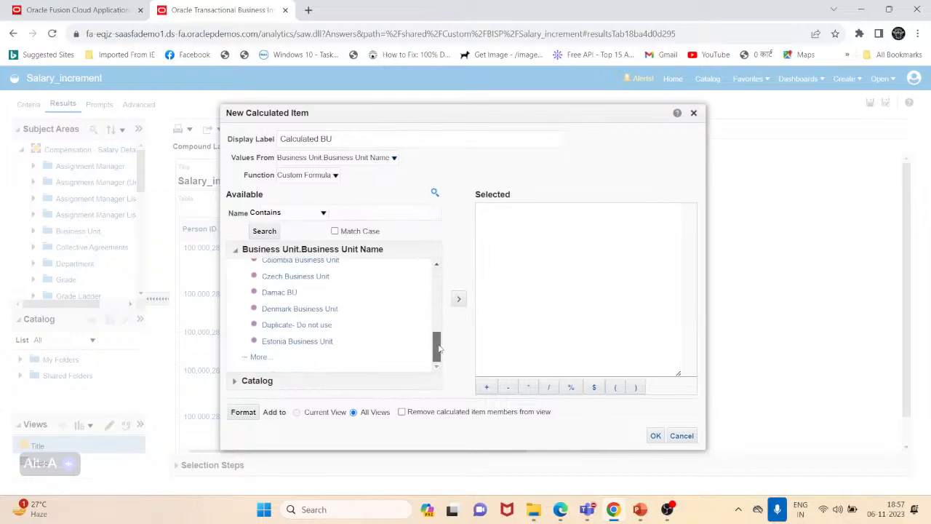
left_click(296, 309)
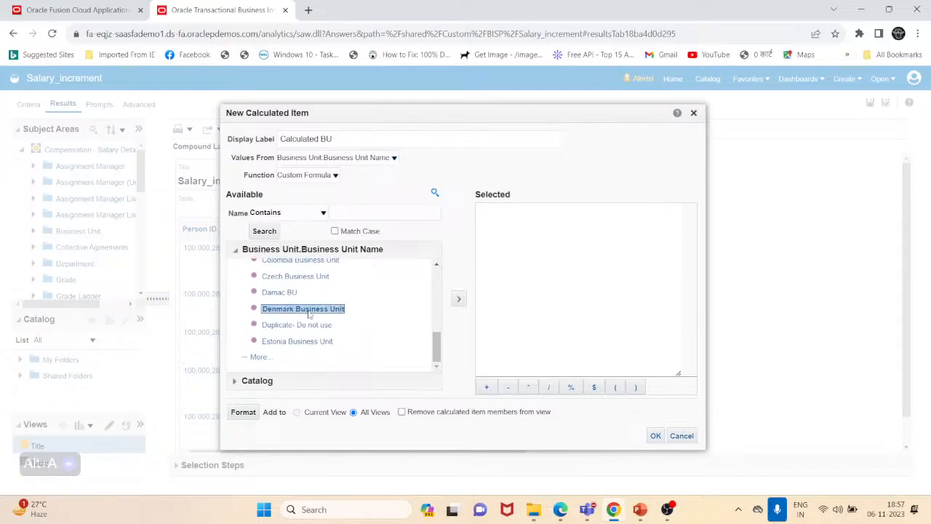
left_click(459, 298)
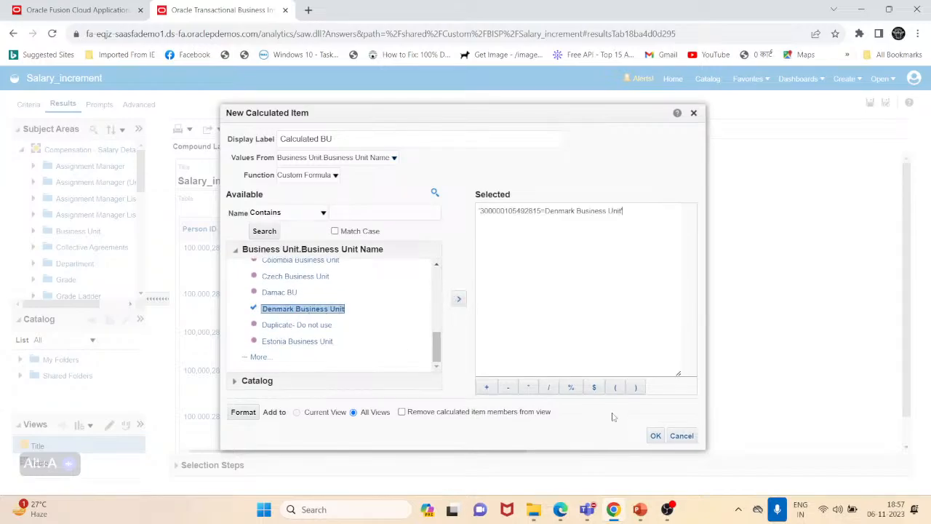
left_click(529, 387)
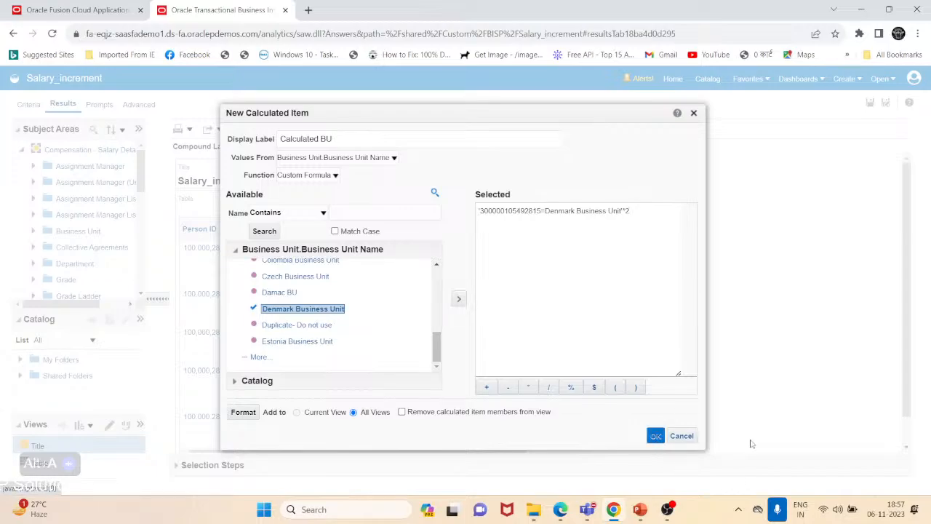
left_click(656, 435)
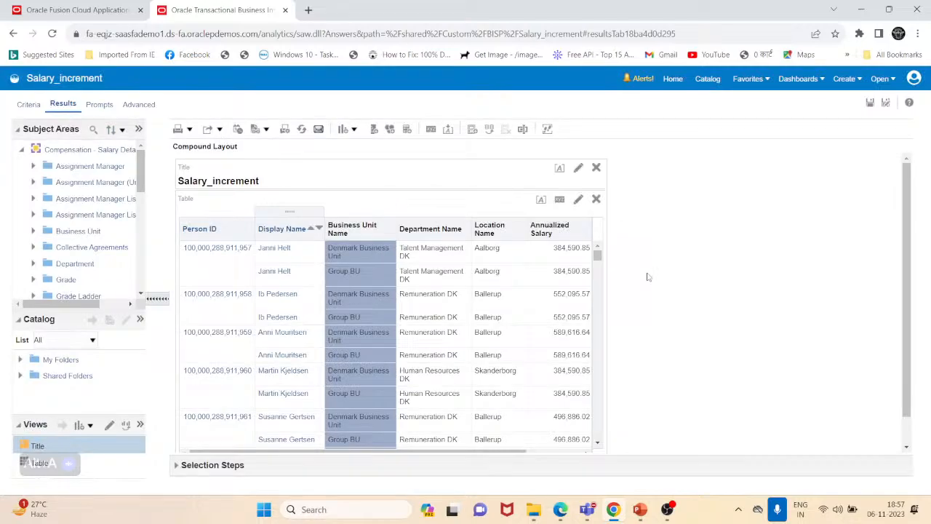
- Refresh the results and check the Denmark, Group BU and Calculated BU rows in the table
scroll(646, 272, "down", 1)
left_click(358, 306)
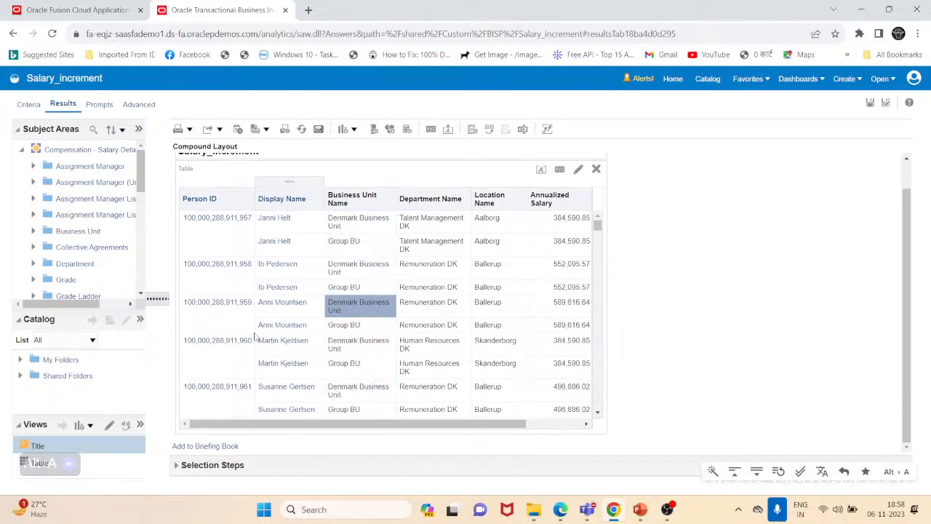
left_click(358, 326)
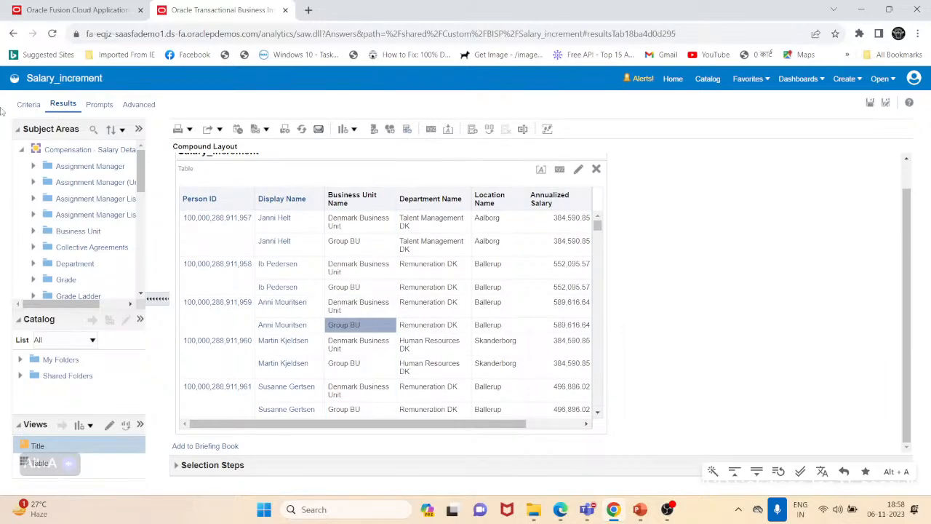
left_click(30, 106)
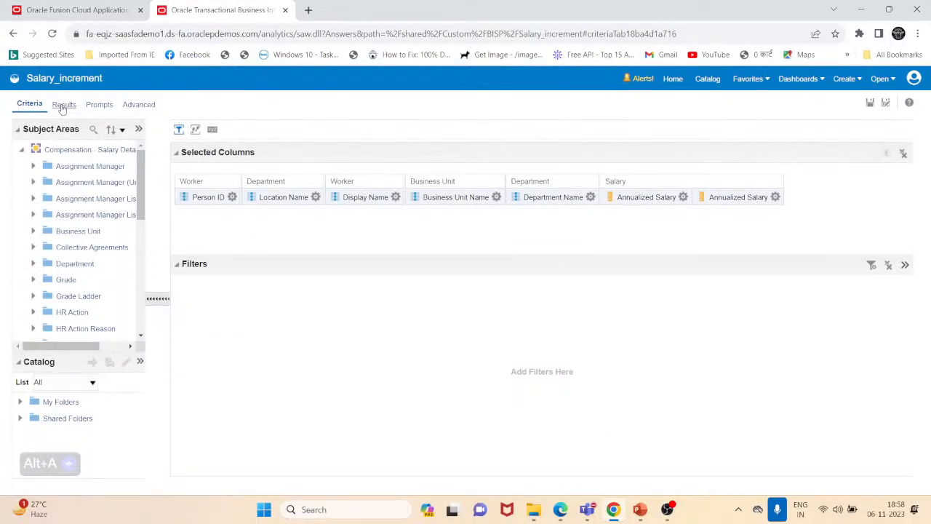
left_click(63, 105)
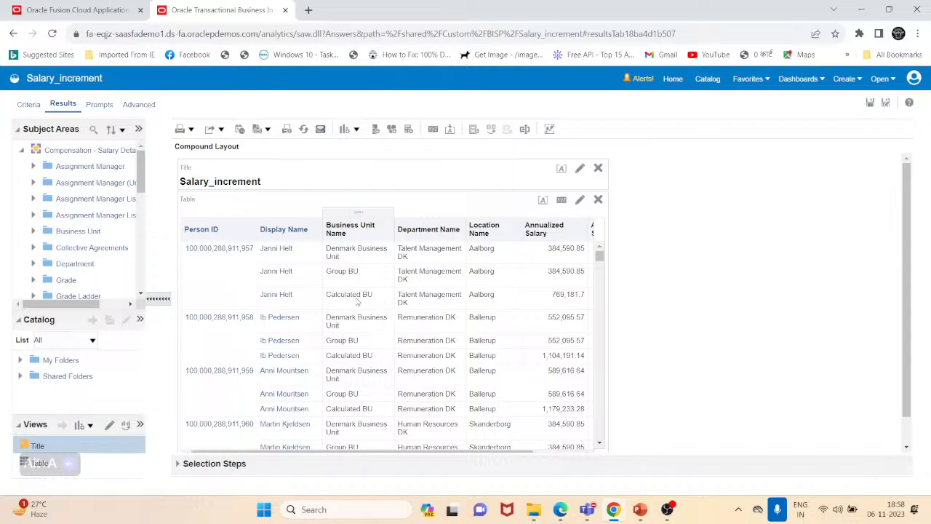
- Edit the Calculated BU calculated item so its formula multiplies Denmark Business Unit by 1.5
right_click(357, 298)
right_click(357, 296)
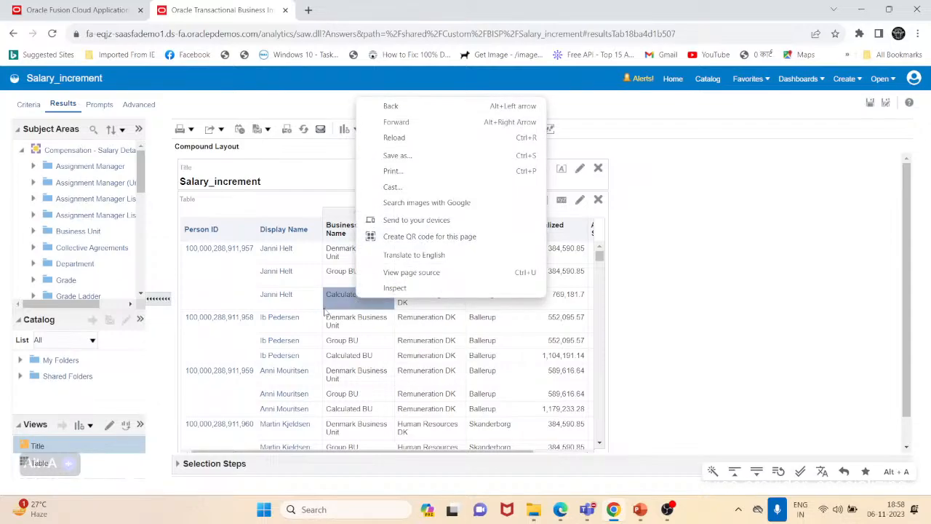
right_click(348, 296)
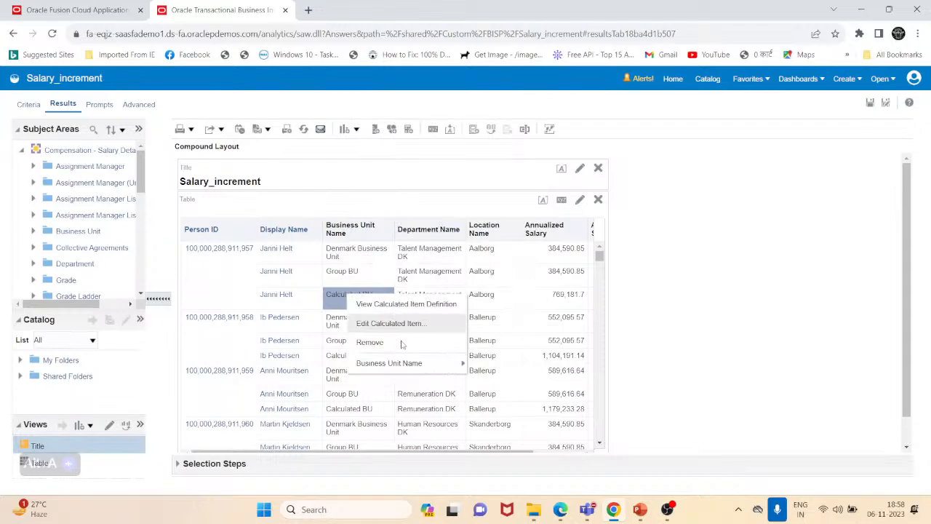
left_click(393, 323)
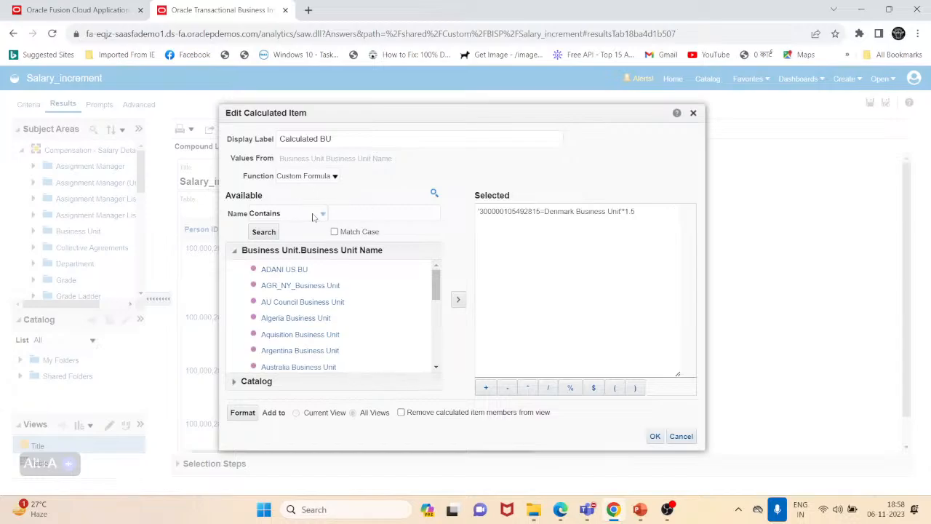
left_click(655, 437)
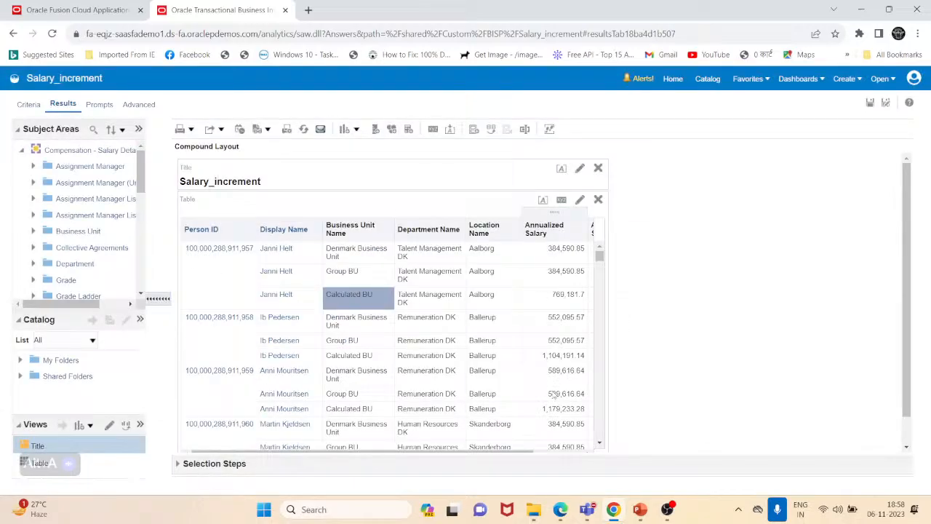
- Scroll the table sideways to compare the Calculated BU salary values
left_click_drag(522, 451, 568, 437)
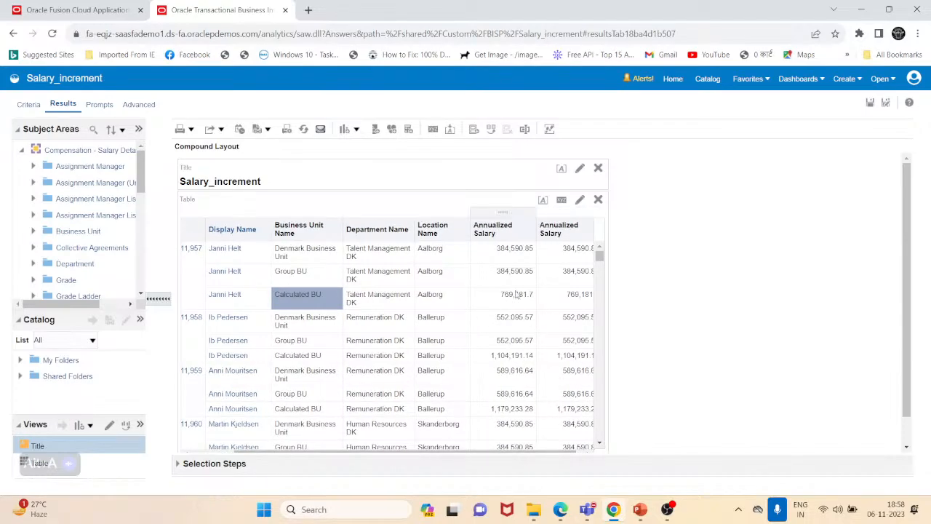
left_click(29, 105)
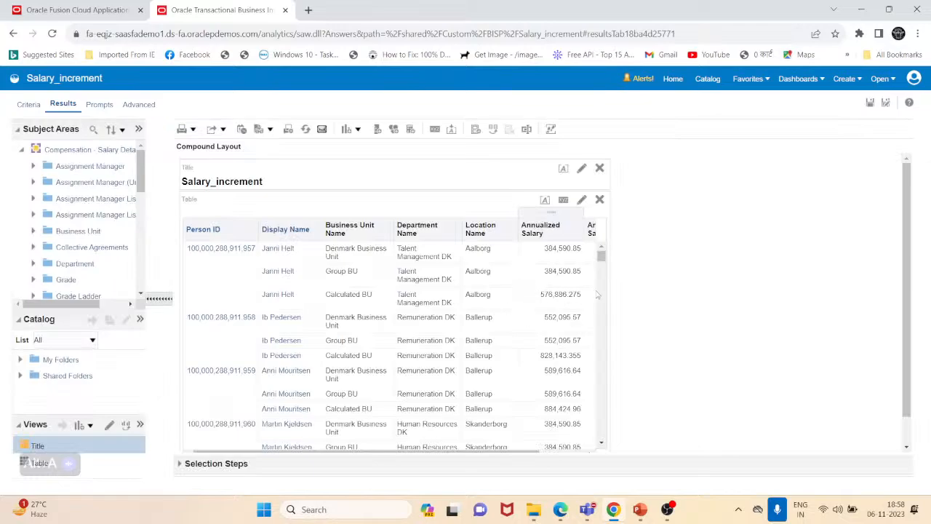
left_click_drag(510, 451, 564, 448)
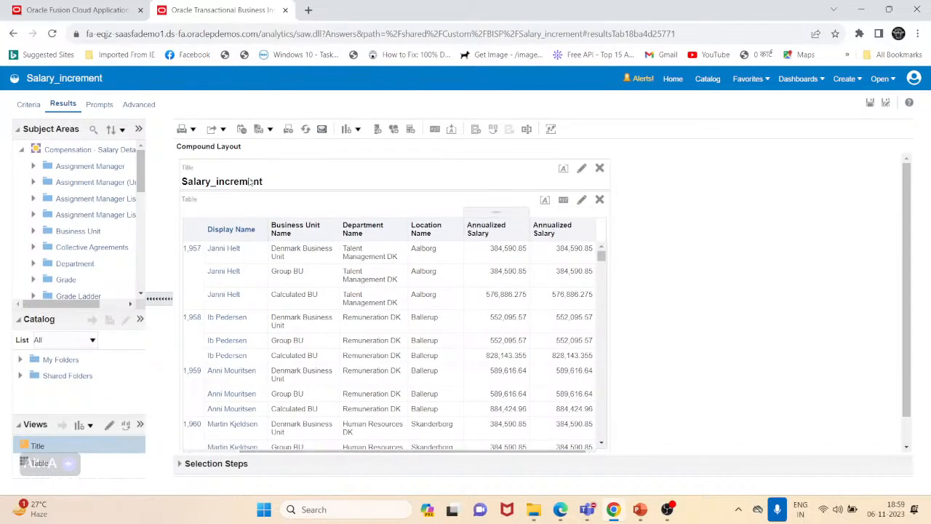
- Set the second Annualized Salary column's formula to "Salary"."Annualized Salary"+"Salary"."Annualized Salary"*0.2
left_click(28, 105)
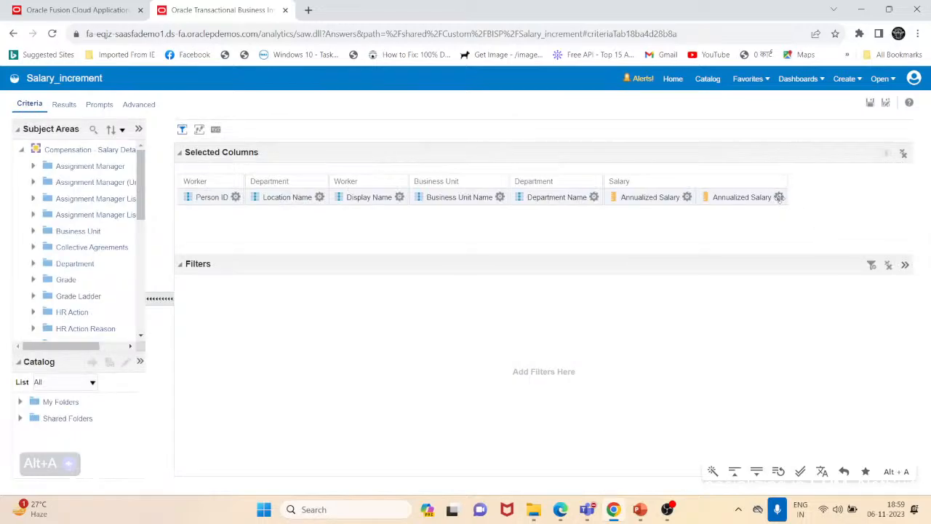
left_click(779, 198)
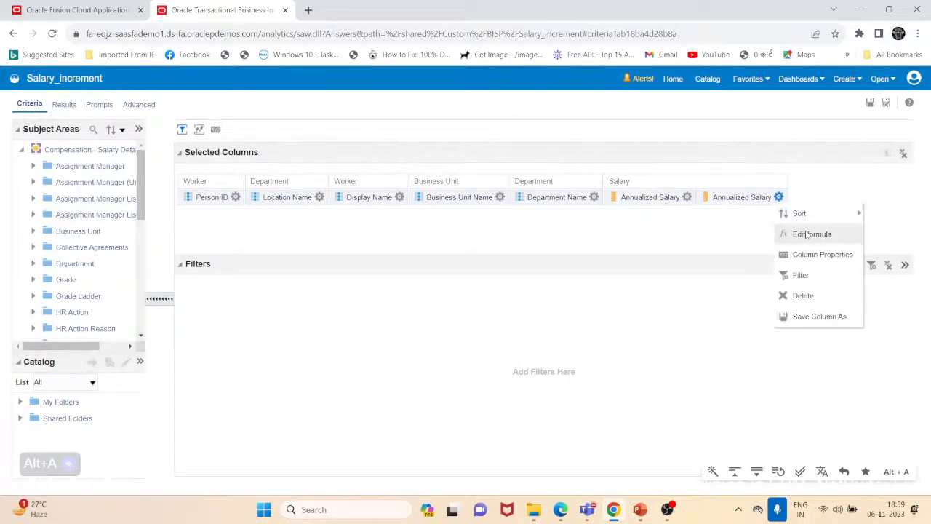
left_click(805, 235)
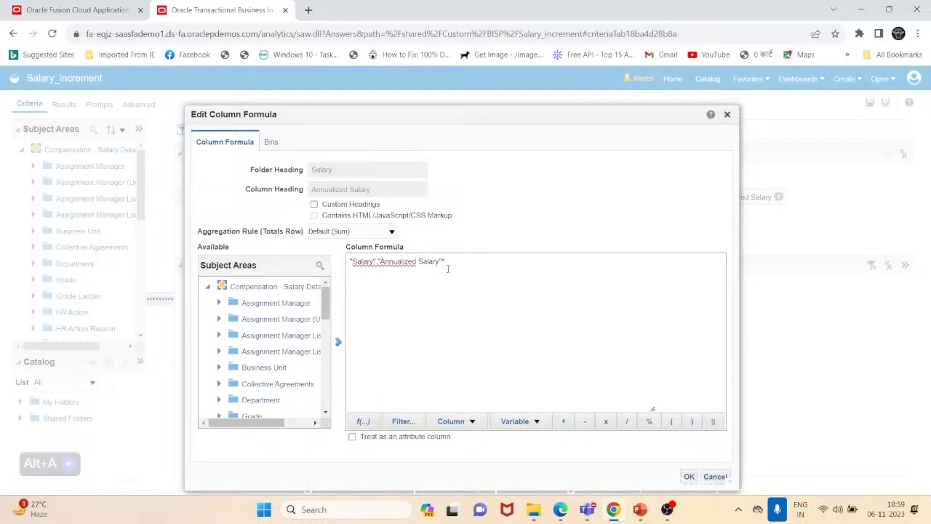
type(".2")
key("Right")
key("Right")
key("Right")
key("Right")
key("shift+Left")
key("shift+Left")
key("shift+Left")
key("shift+Left")
key("shift+Left")
key("shift+Left")
key("shift+Left")
key("shift+Left")
key("shift+Left")
key("shift+Left")
key("shift+Left")
key("shift+Left")
key("shift+Left")
key("shift+Left")
key("shift+Left")
key("shift+Left")
key("shift+Left")
key("shift+Left")
key("shift+Left")
key("shift+Left")
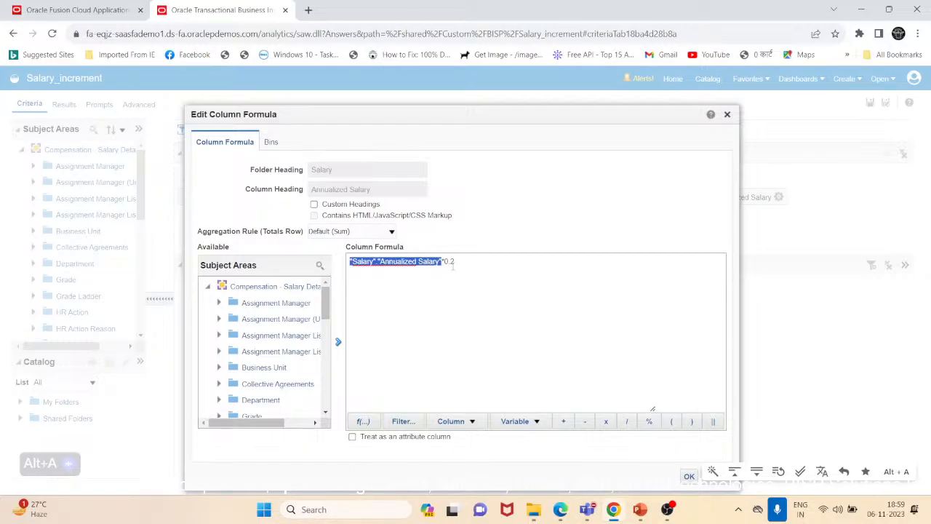
key("ctrl+c")
key("Left")
key("ctrl+v")
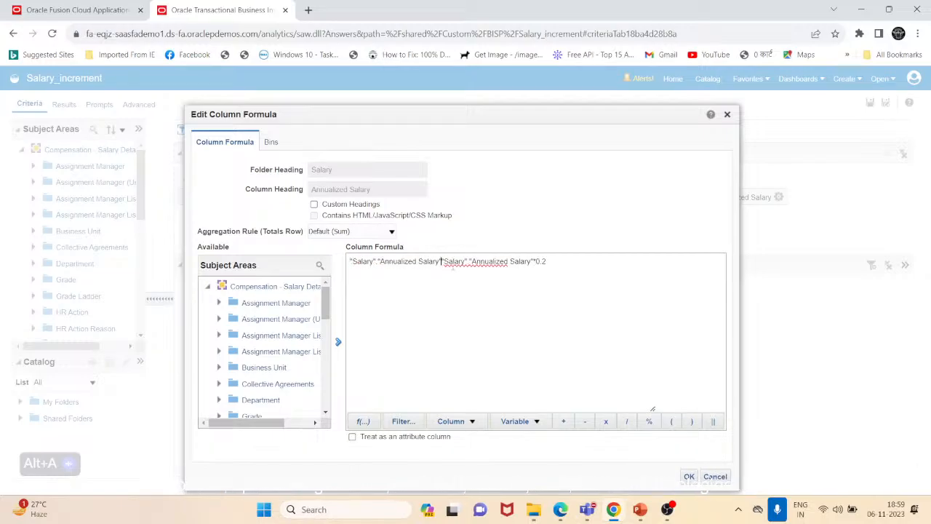
type("+")
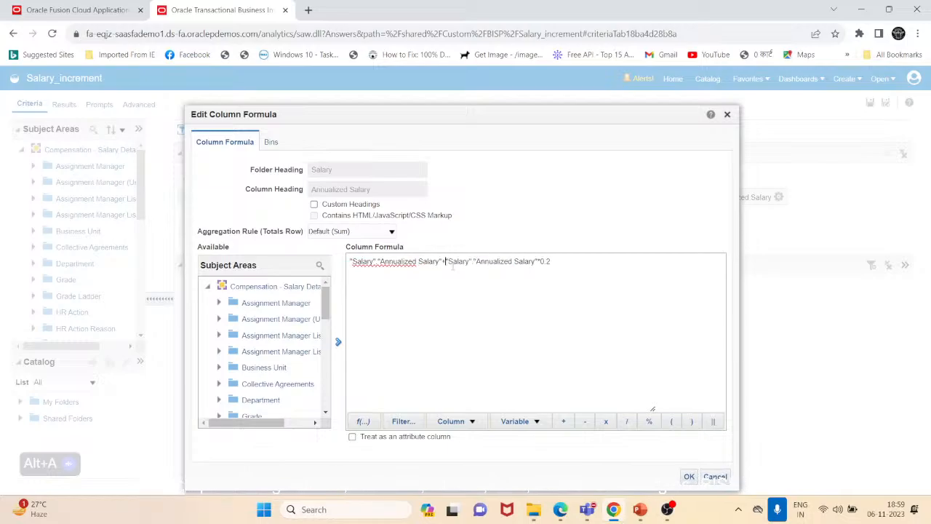
- Enable custom headings for that column, rename its heading to Revised Annual Salary, and confirm
left_click(314, 204)
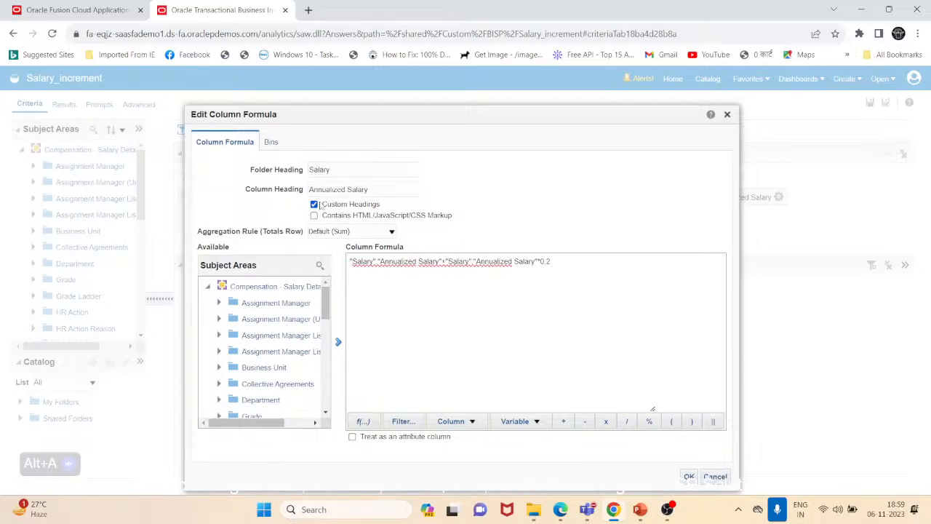
left_click(346, 189)
key("BackSpace")
key("BackSpace")
key("BackSpace")
key("BackSpace")
type("Revised")
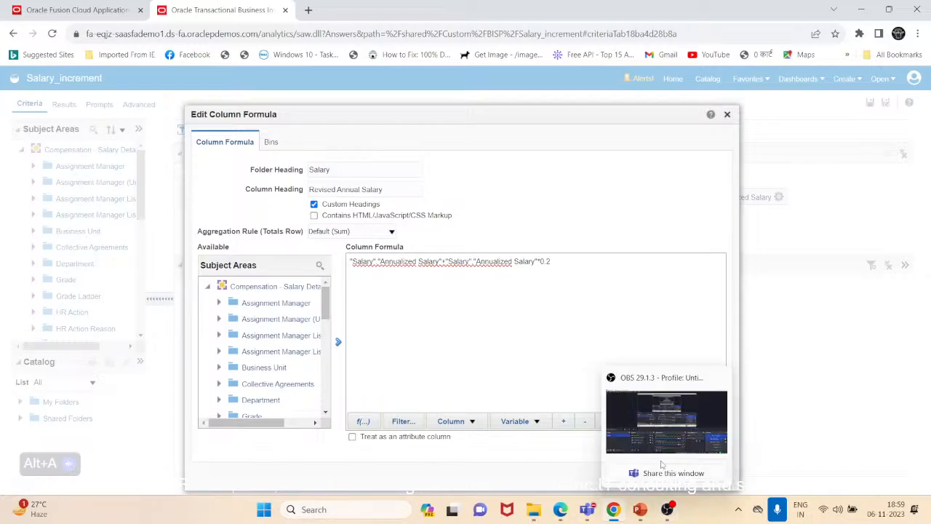
left_click(689, 477)
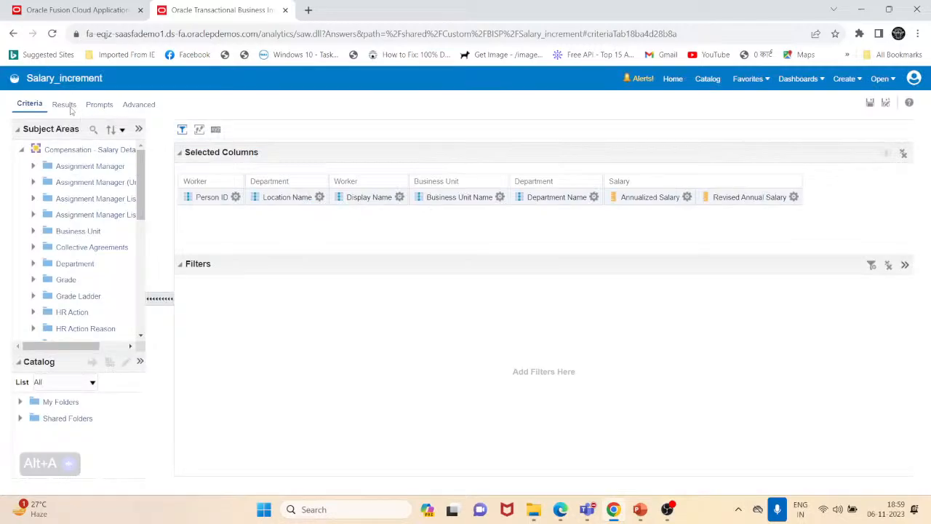
- Review the Revised Annual Salary results in the table and save the Salary_increment analysis
left_click(70, 105)
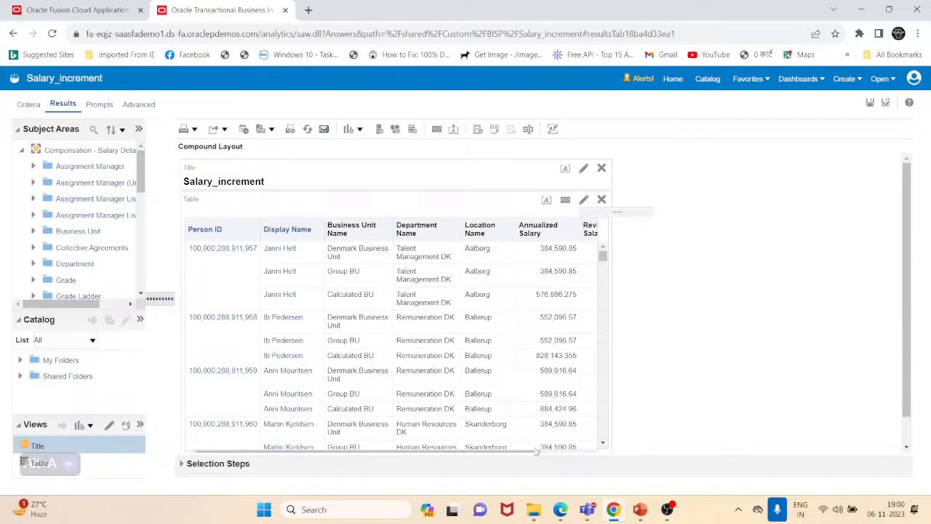
scroll(621, 406, "down", 1)
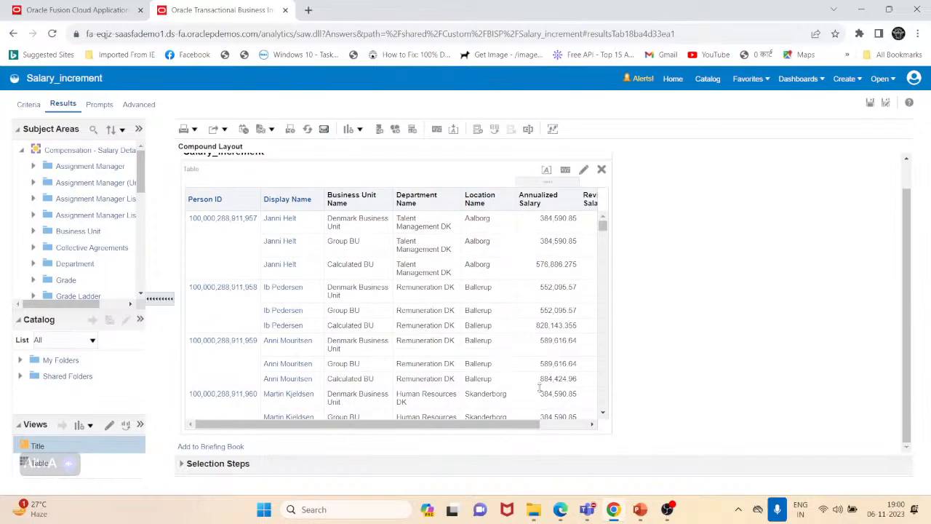
left_click_drag(514, 424, 556, 334)
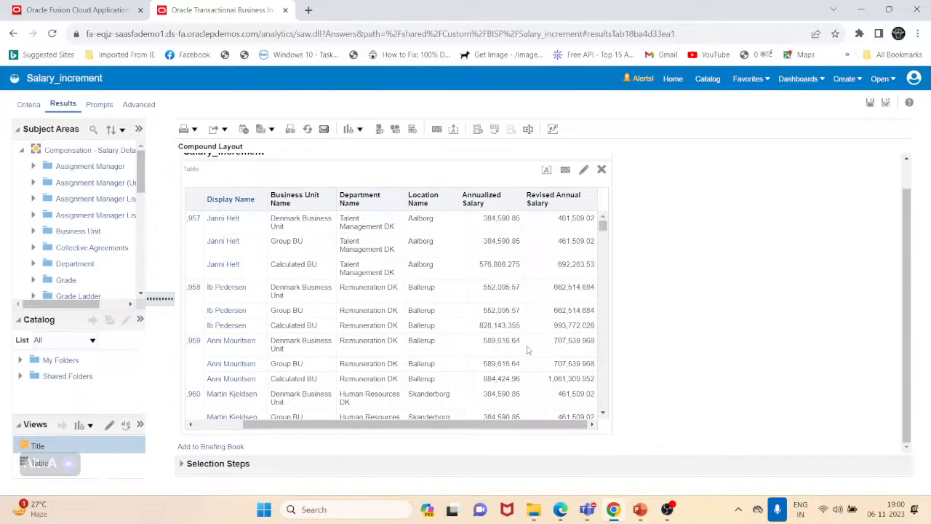
left_click(528, 350)
left_click(567, 227)
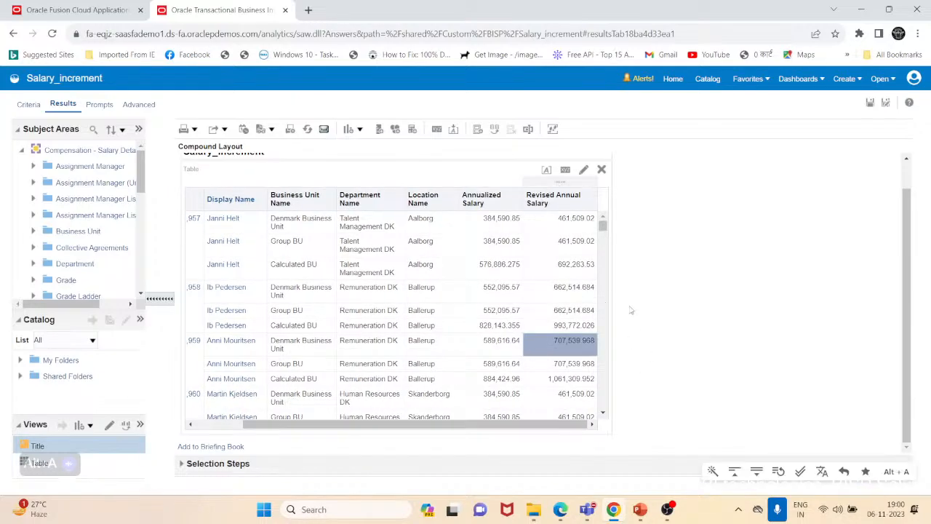
left_click_drag(906, 297, 908, 238)
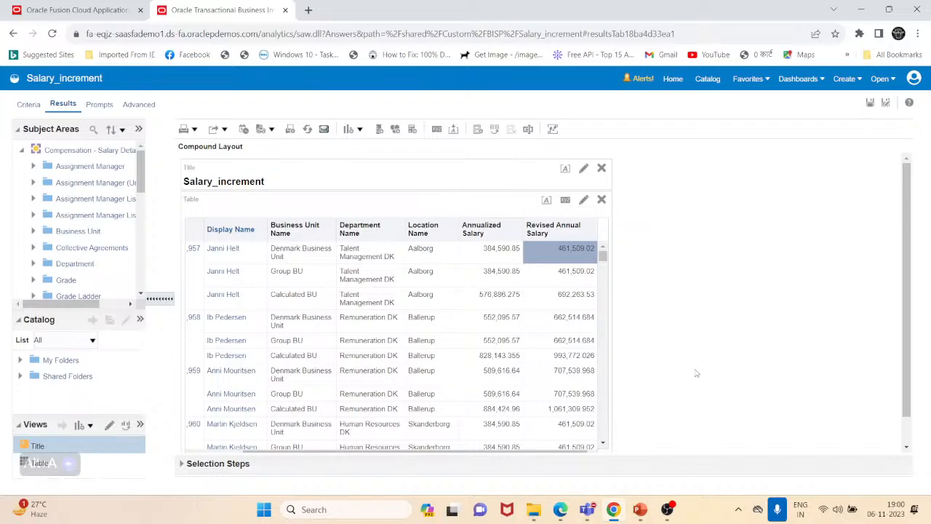
scroll(692, 376, "down", 1)
scroll(778, 300, "up", 1)
left_click(871, 103)
scroll(906, 324, "down", 2)
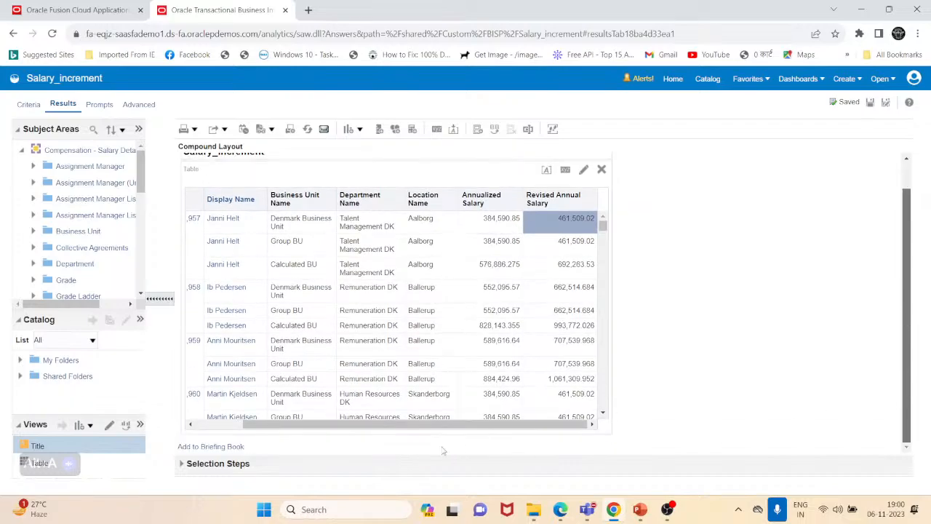
left_click_drag(458, 425, 410, 424)
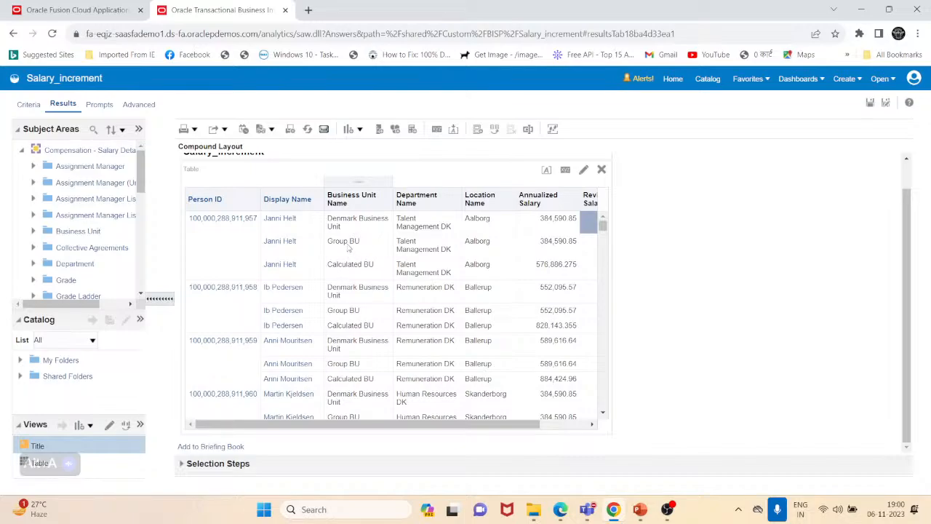
- View the Group BU group's definition and close it
right_click(344, 248)
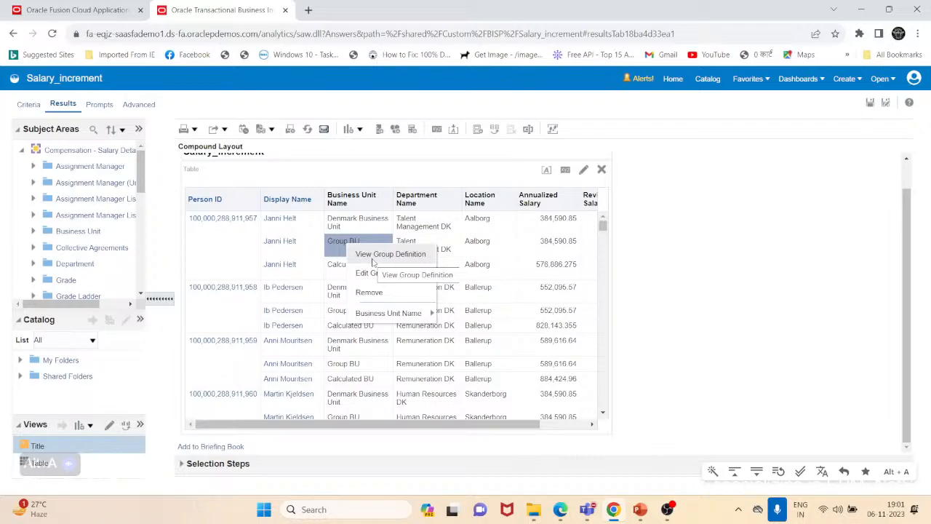
left_click(372, 259)
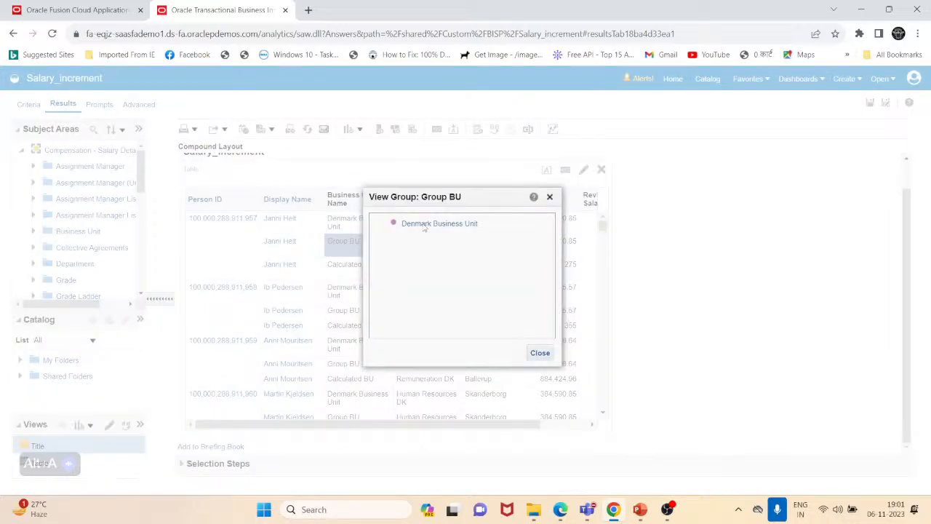
left_click_drag(484, 198, 540, 128)
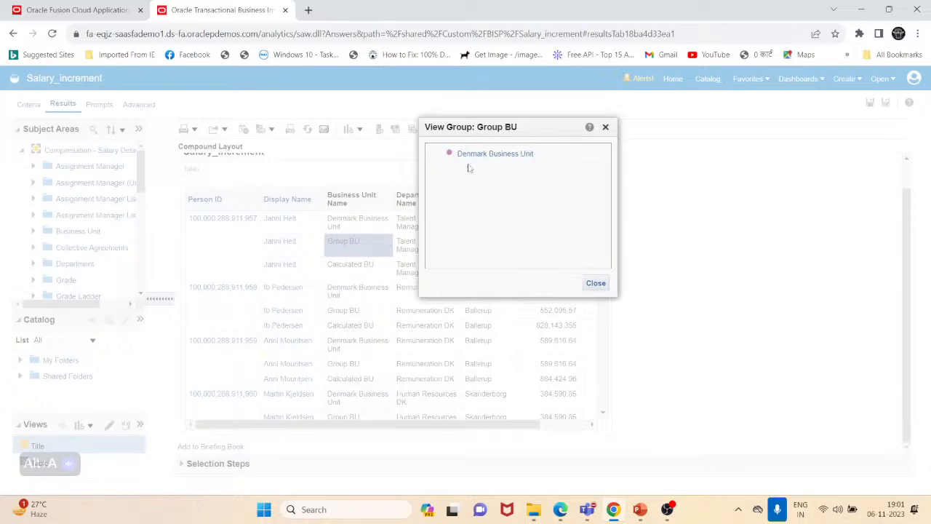
left_click(595, 286)
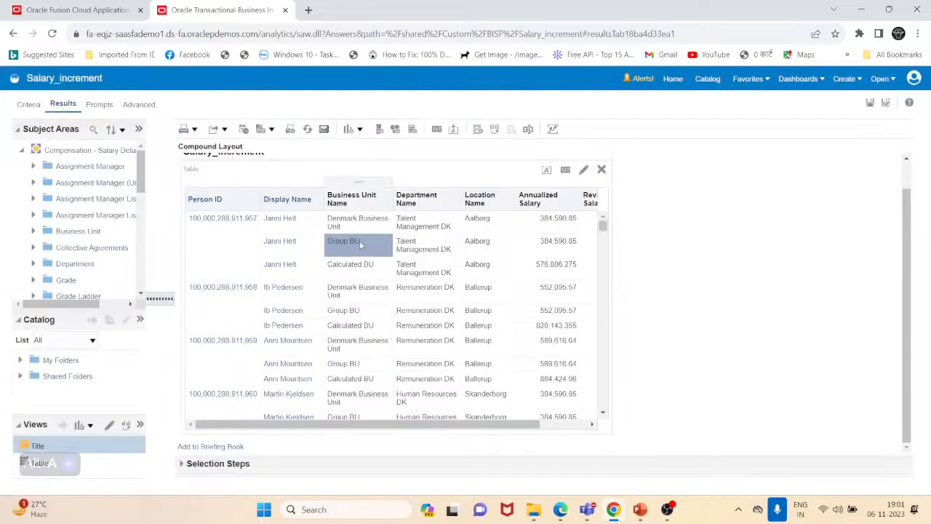
- Remove the Group BU group from the Business Unit Name column
right_click(360, 240)
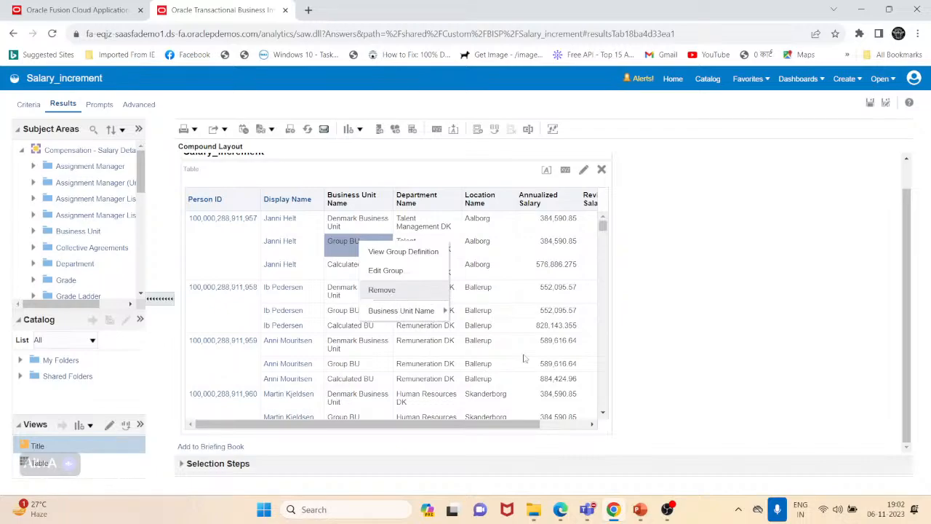
left_click(535, 313)
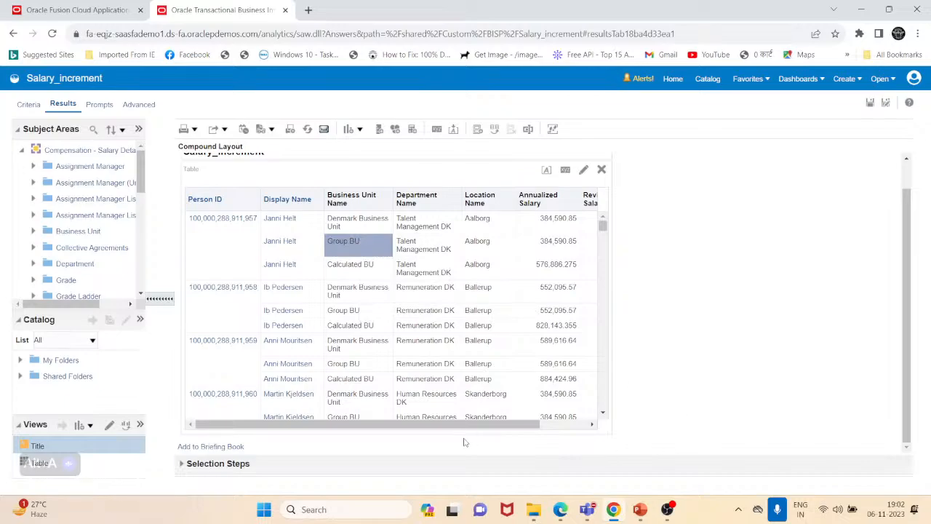
right_click(345, 249)
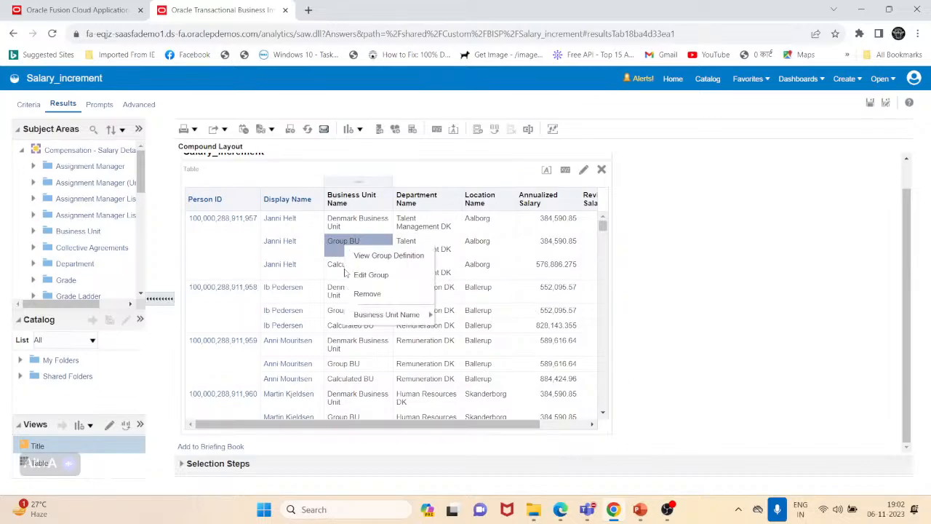
left_click(724, 202)
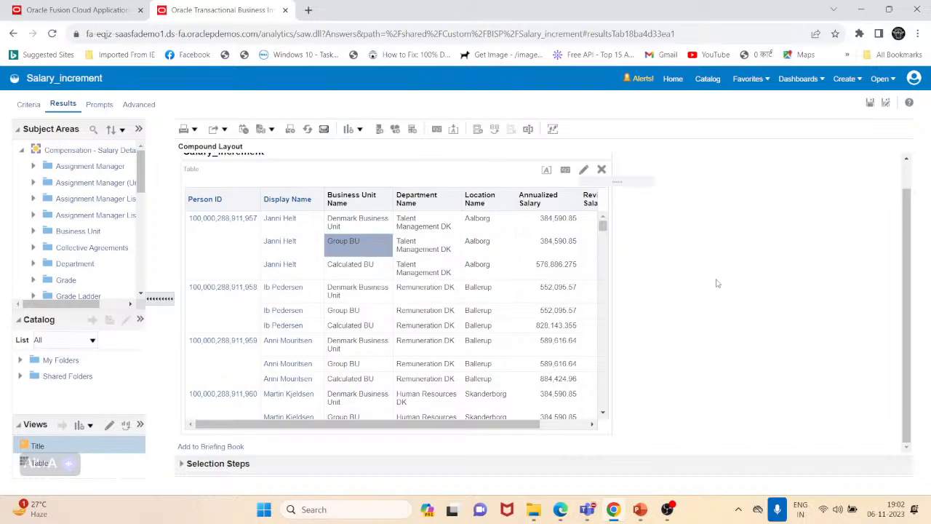
left_click(30, 104)
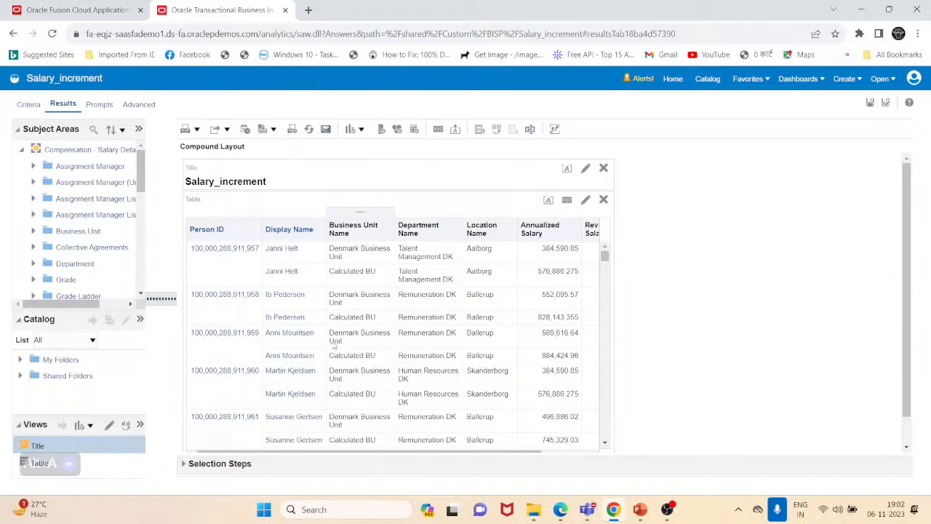
scroll(332, 345, "down", 4)
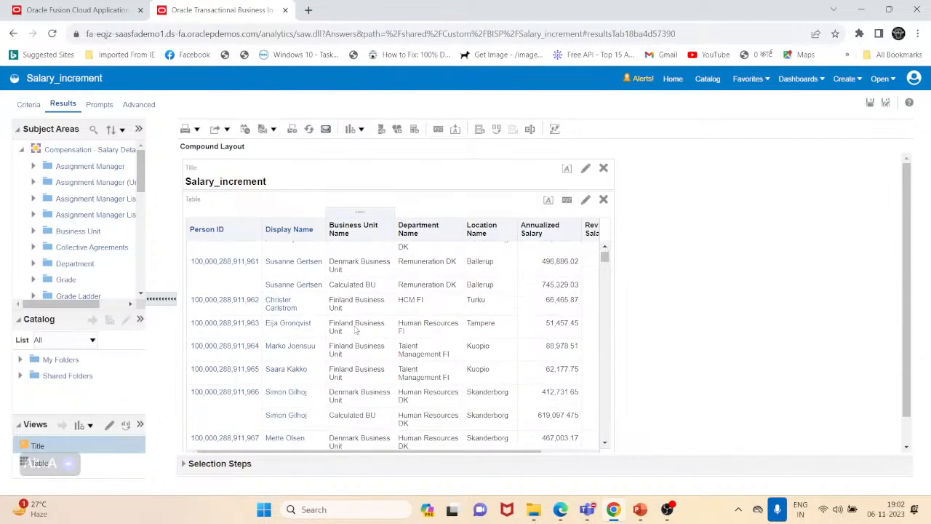
scroll(356, 331, "up", 5)
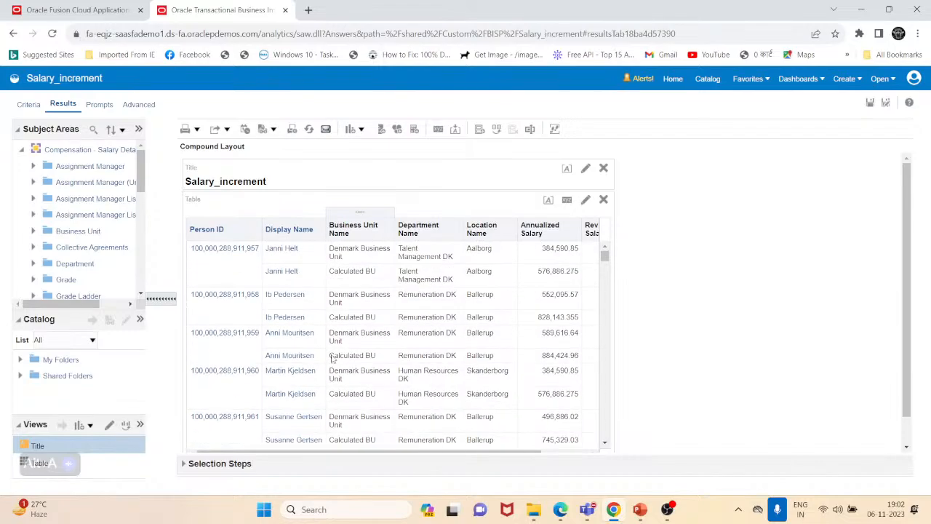
- Remove the Calculated BU calculated item from the table and save the analysis
right_click(349, 282)
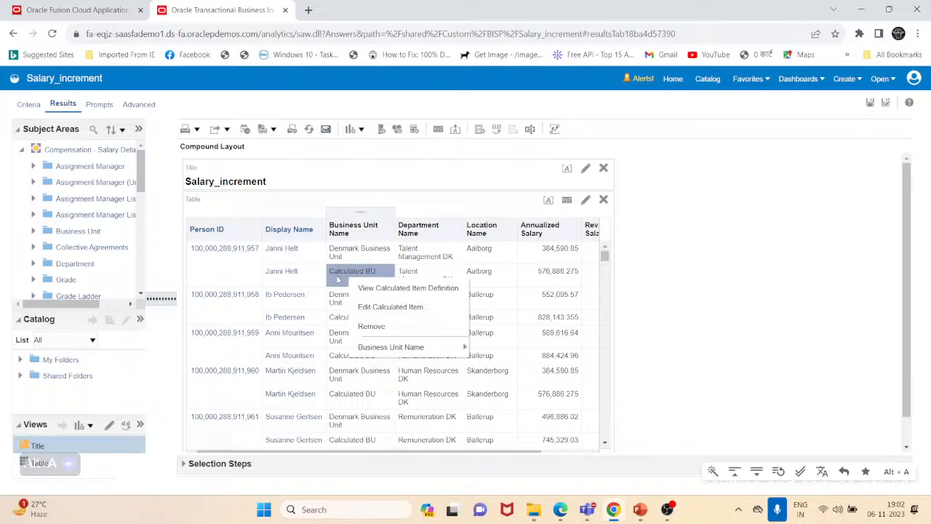
left_click(389, 333)
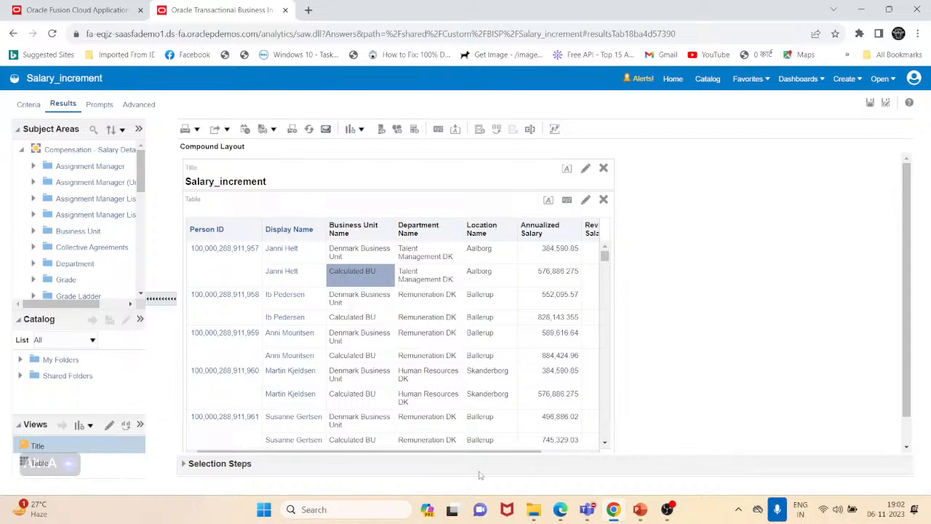
left_click(28, 106)
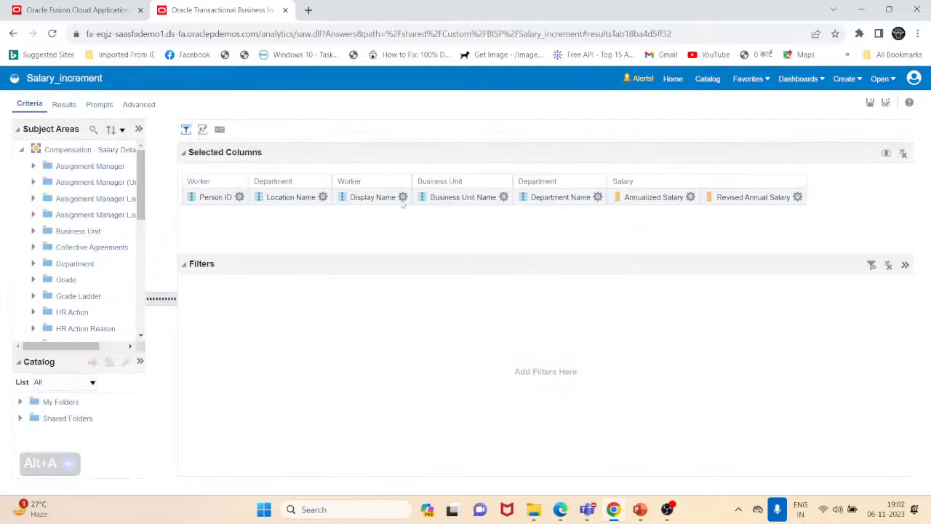
left_click(63, 105)
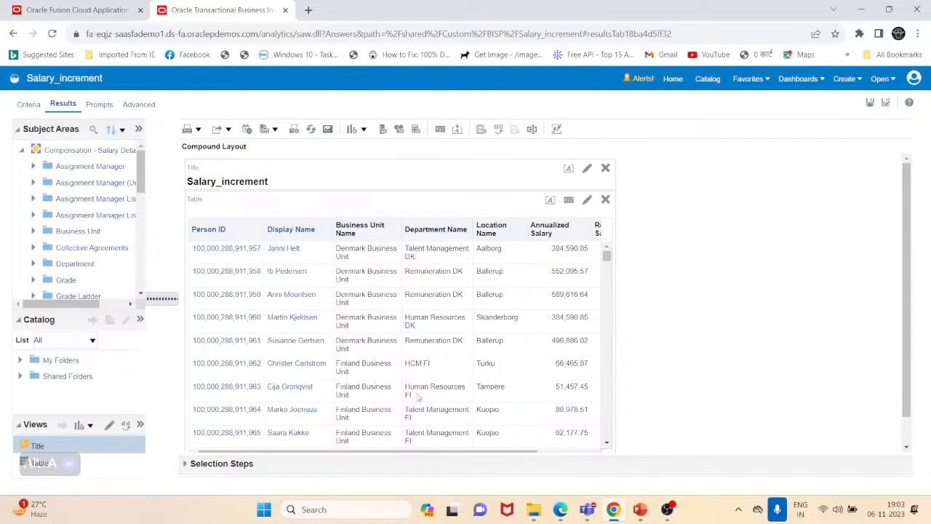
scroll(419, 397, "down", 1)
scroll(355, 339, "up", 1)
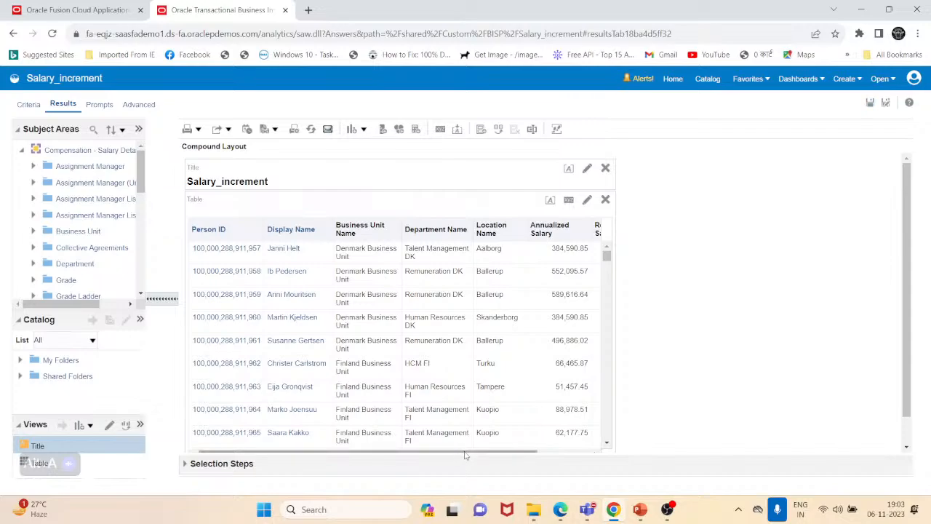
left_click_drag(466, 456, 539, 408)
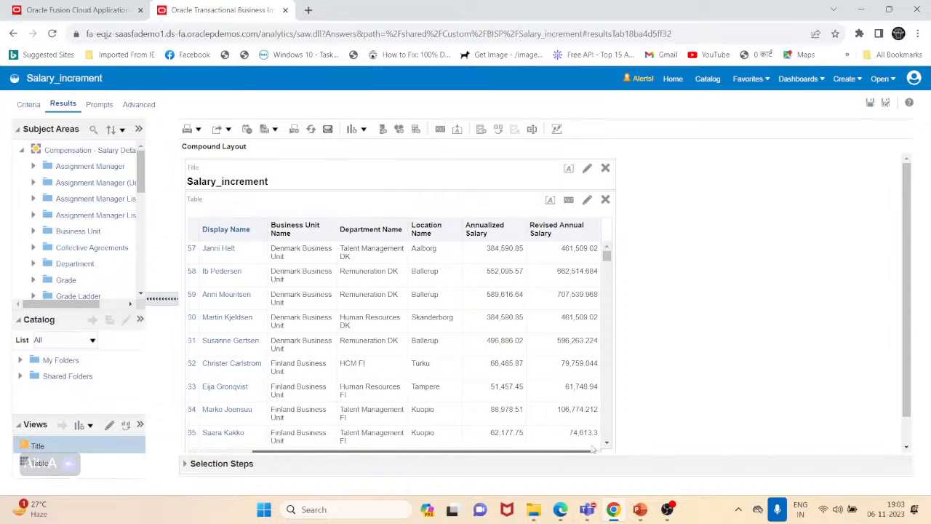
left_click(873, 103)
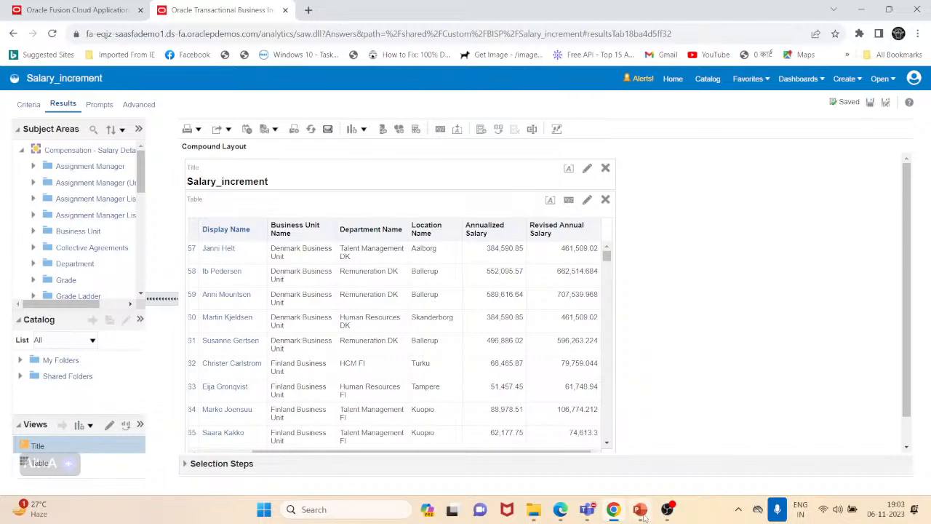
- Switch to PowerPoint, go over the agenda points, and move to the Thank You slide
left_click(641, 510)
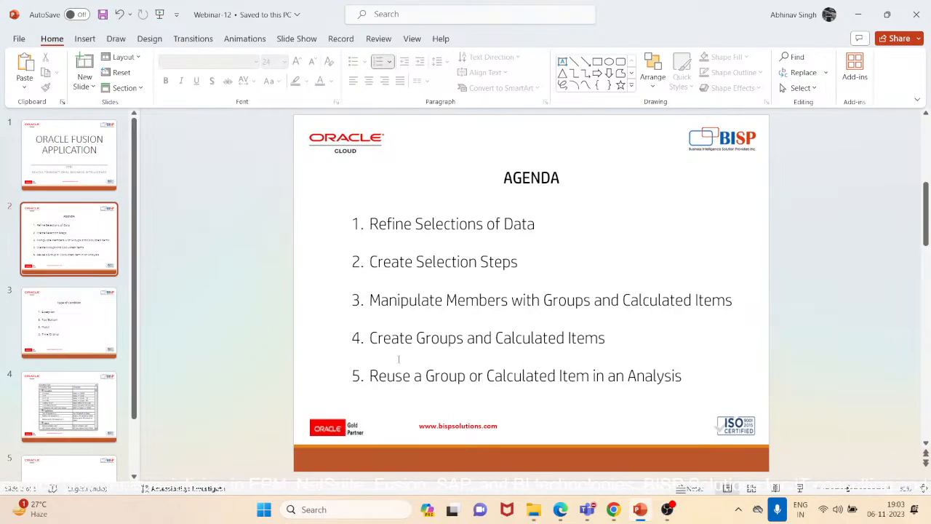
left_click_drag(369, 337, 608, 339)
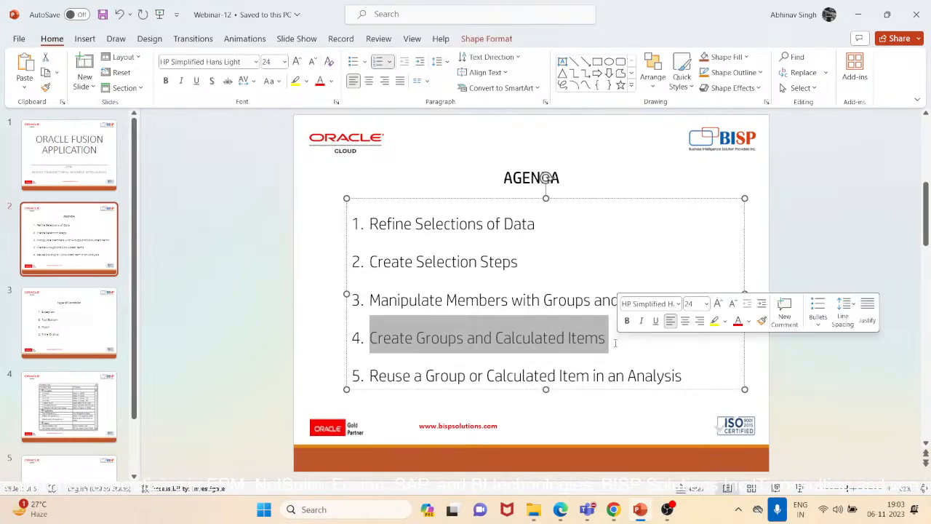
left_click_drag(371, 223, 684, 377)
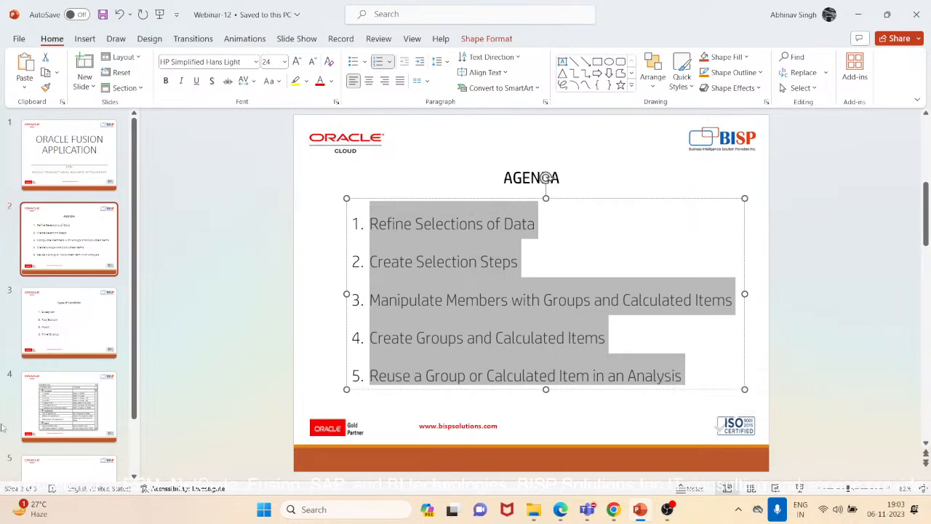
left_click_drag(134, 379, 128, 432)
scroll(127, 432, "down", 1)
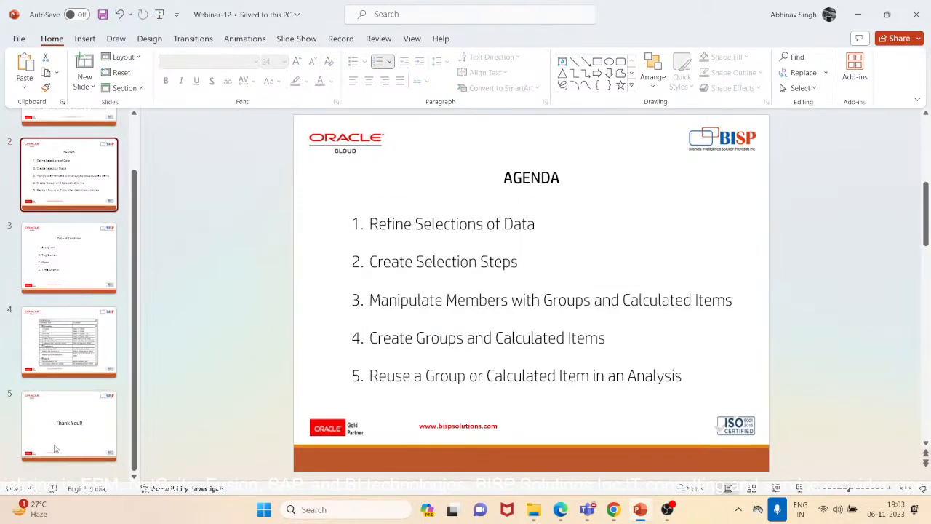
left_click(63, 437)
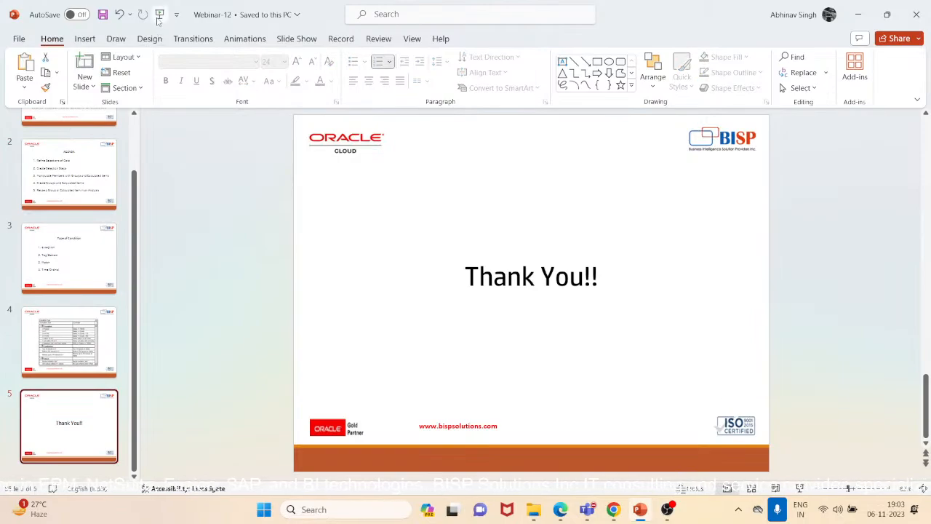